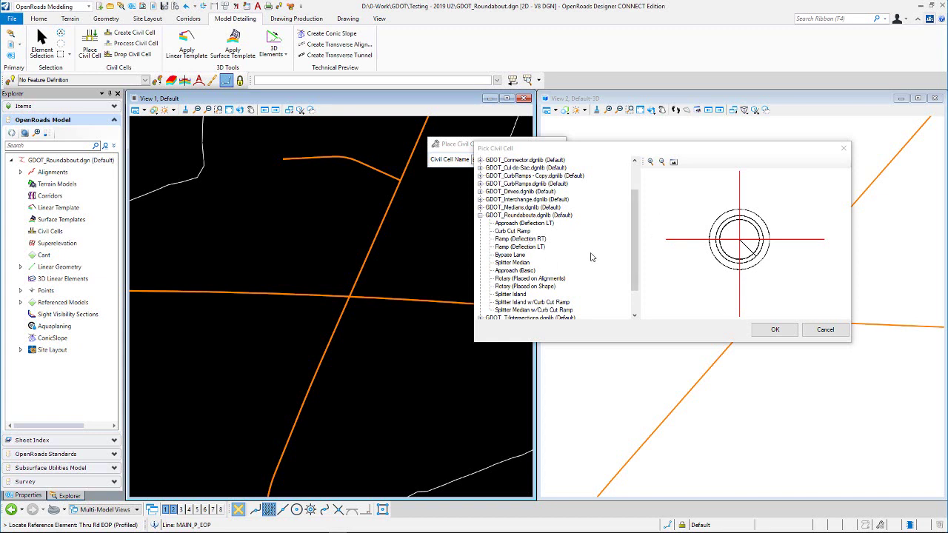
# Preview the rotary, approach, ramp, splitter and bypass lane civil cells in the GDOT_Roundabouts.dgnlib library.
pyautogui.click(538, 278)
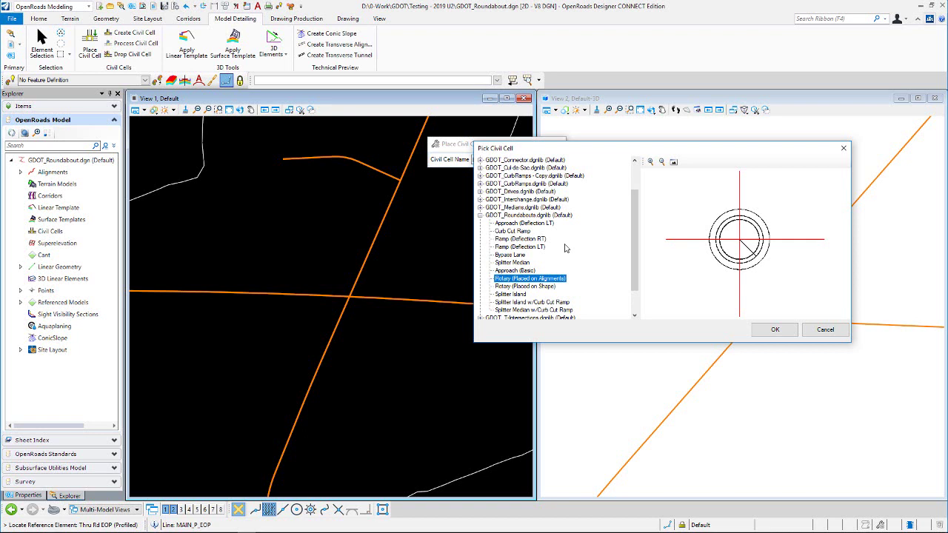
pyautogui.click(518, 286)
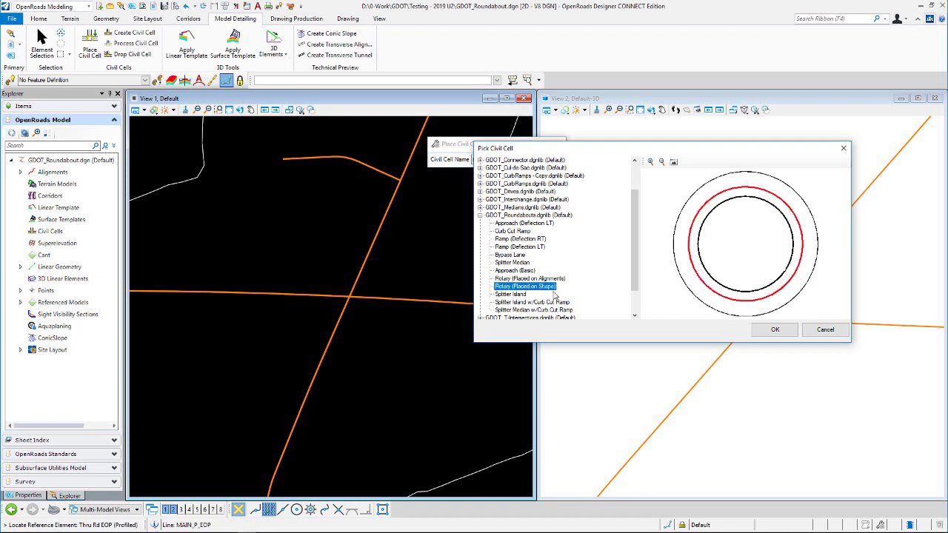
pyautogui.click(527, 223)
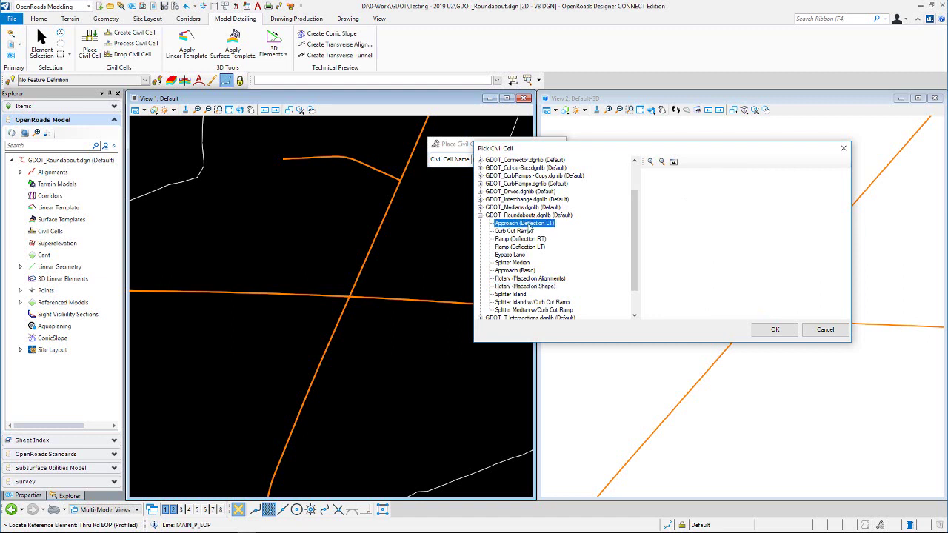
pyautogui.click(518, 271)
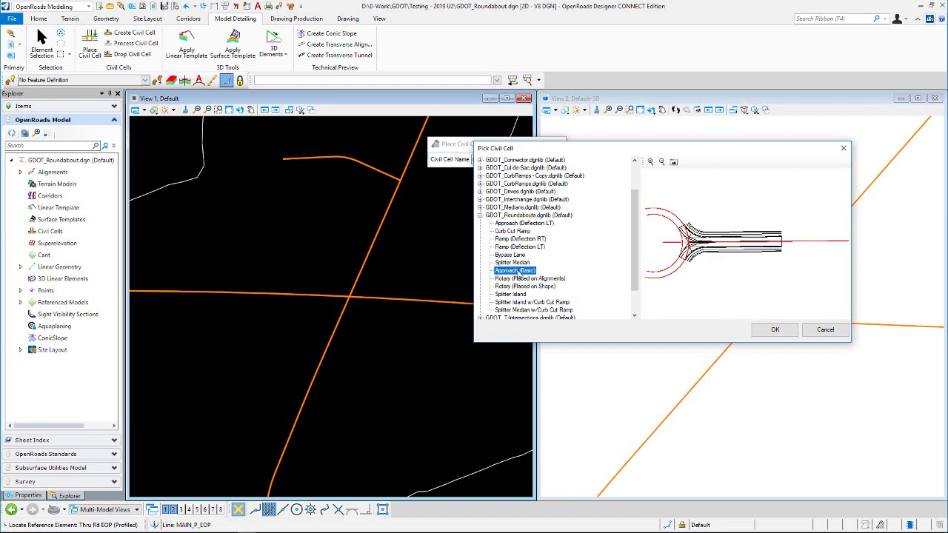
pyautogui.click(523, 247)
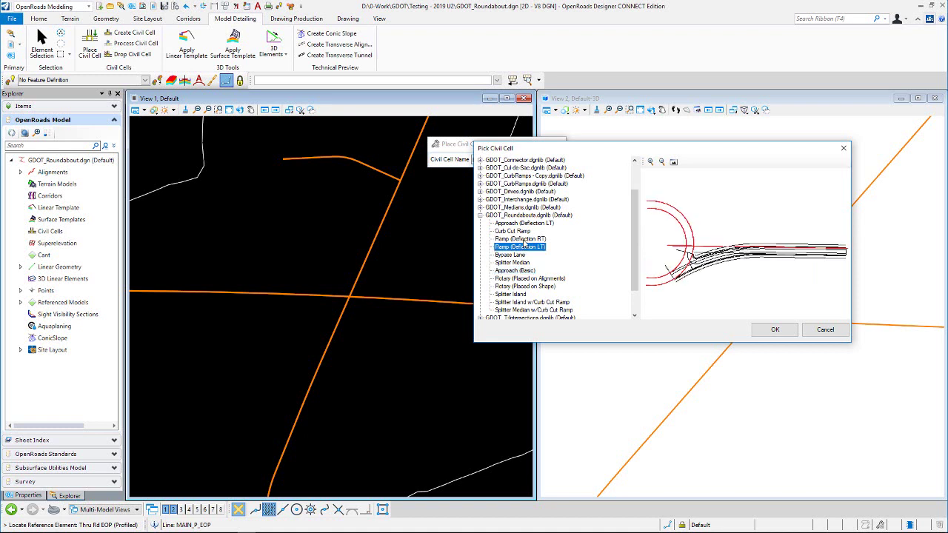
pyautogui.click(522, 239)
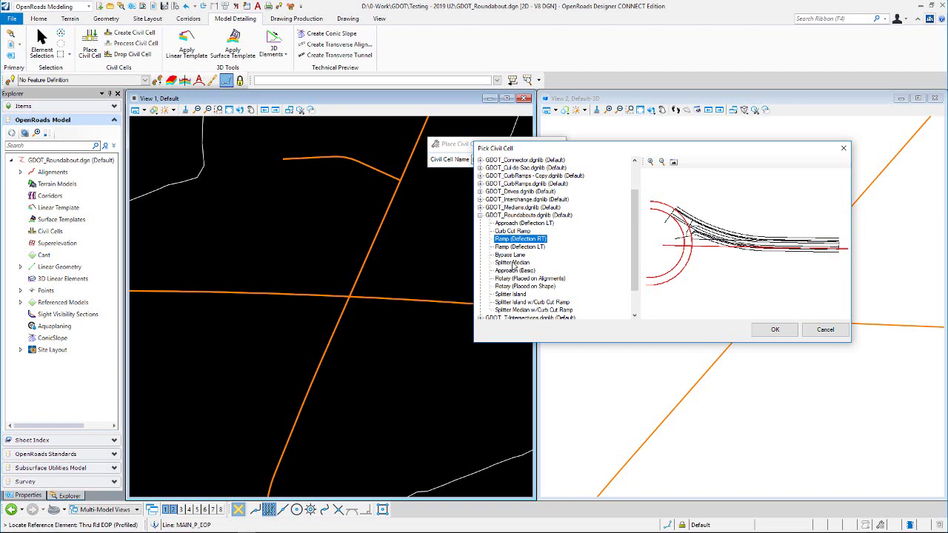
pyautogui.click(513, 263)
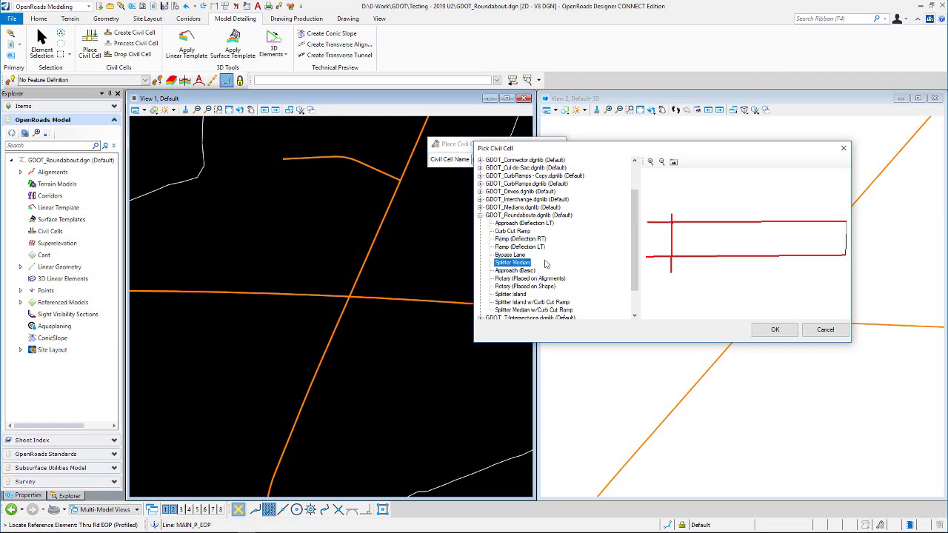
pyautogui.click(512, 295)
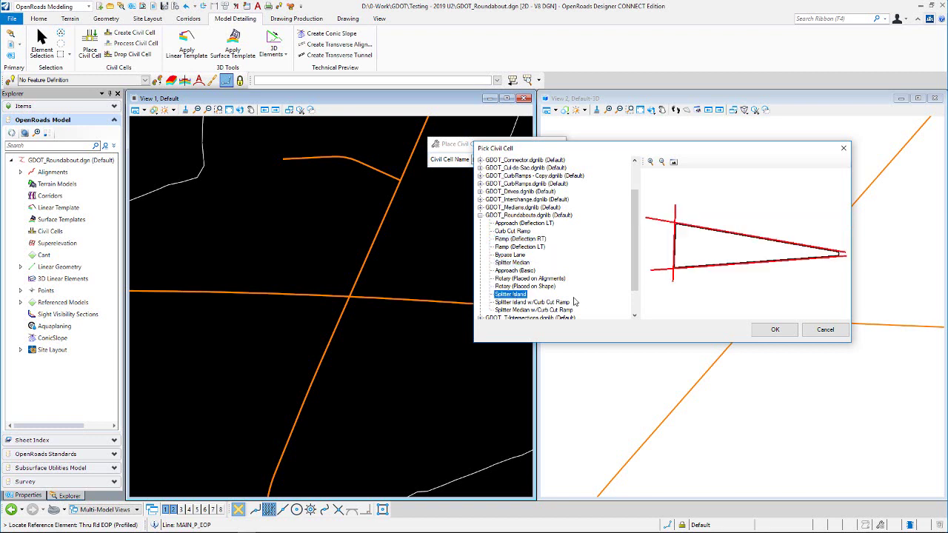
pyautogui.click(533, 303)
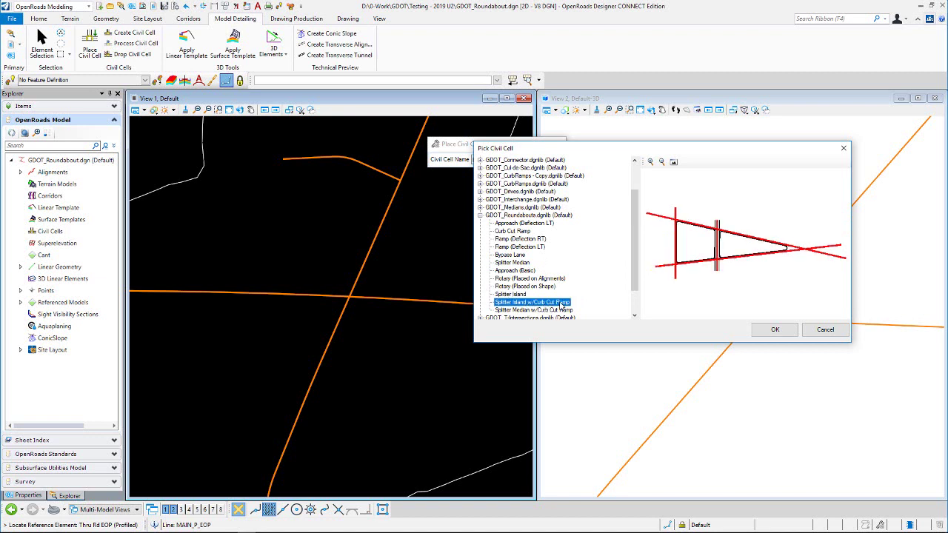
pyautogui.click(534, 310)
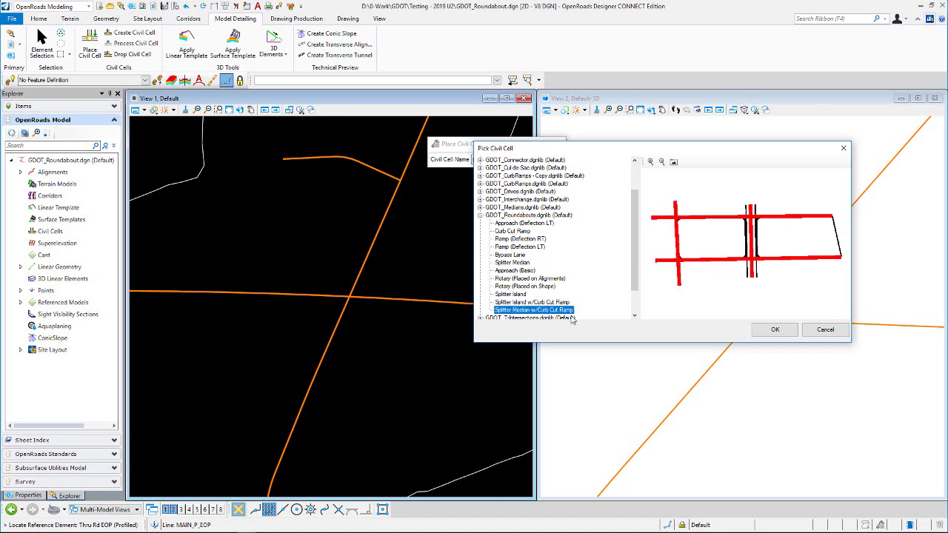
pyautogui.click(522, 256)
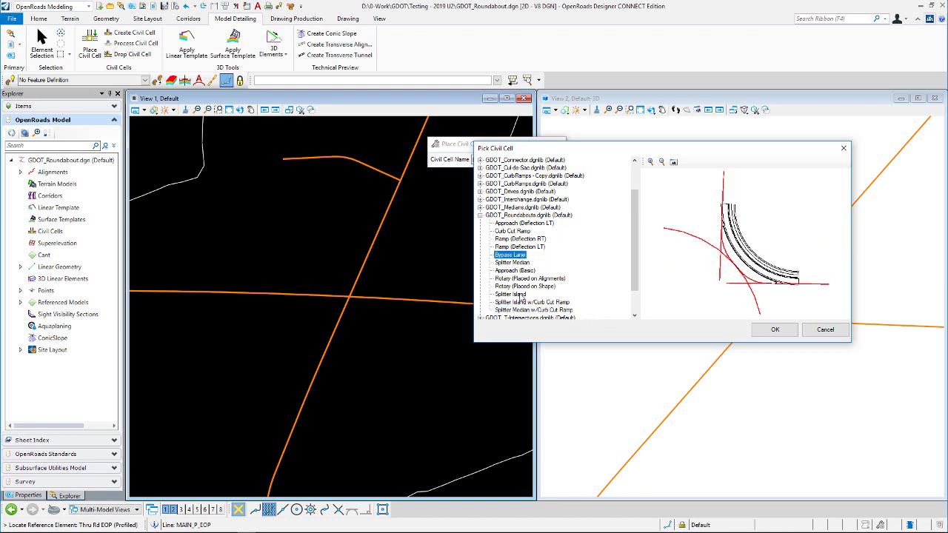
# Place the Rotary (Placed on Alignments) civil cell with the east-west road as primary alignment and the crossing diagonal road as secondary.
pyautogui.click(523, 279)
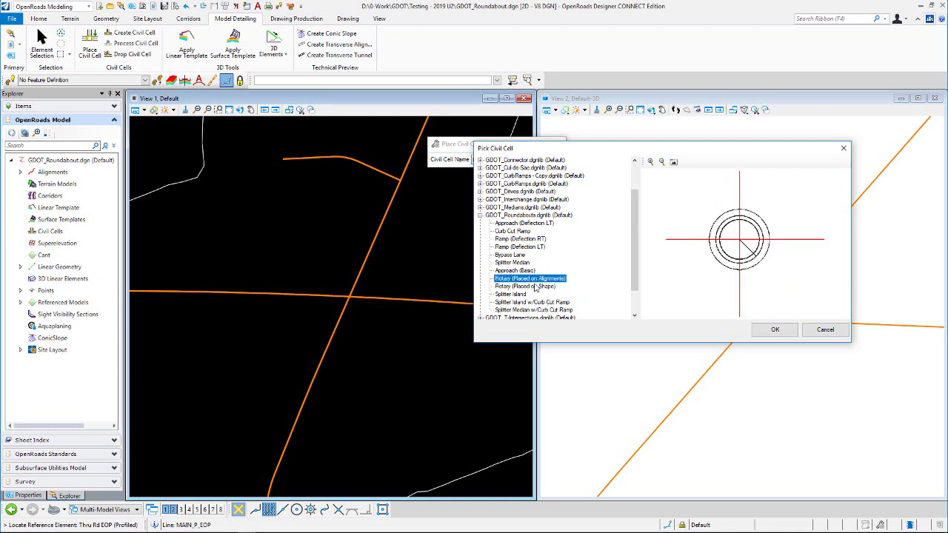
pyautogui.click(774, 330)
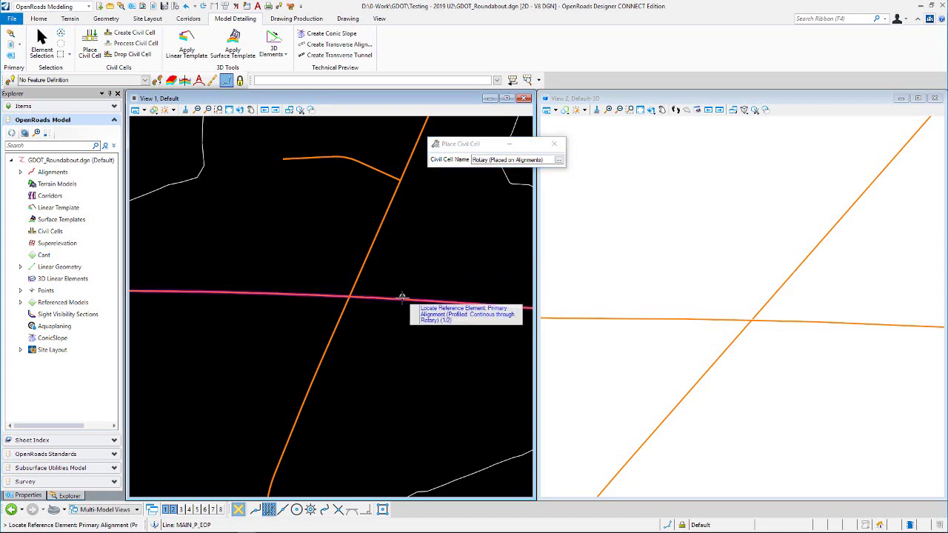
pyautogui.click(400, 299)
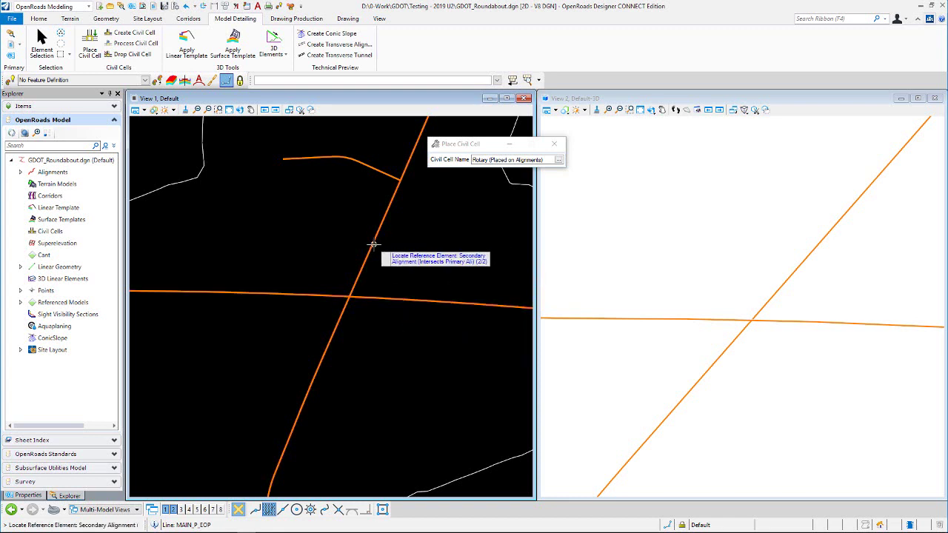
pyautogui.click(372, 246)
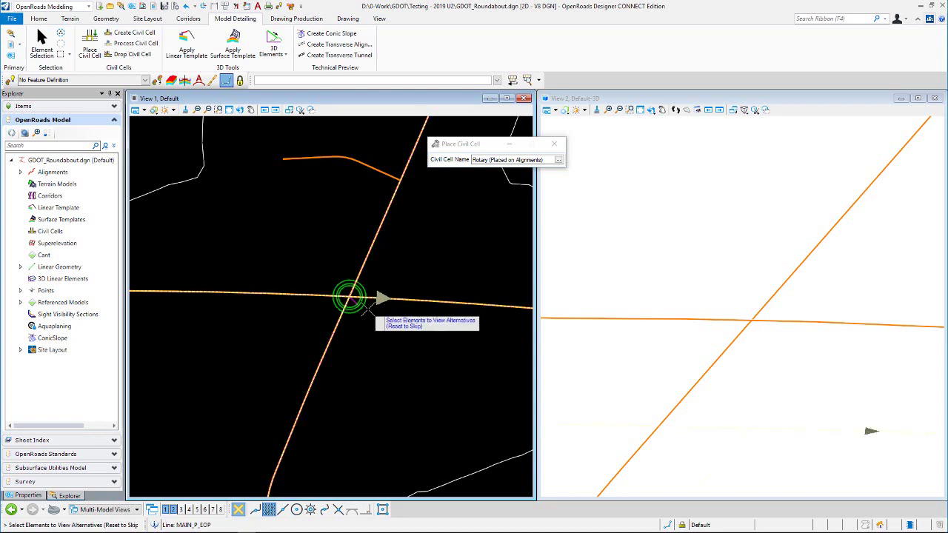
pyautogui.rightClick(381, 250)
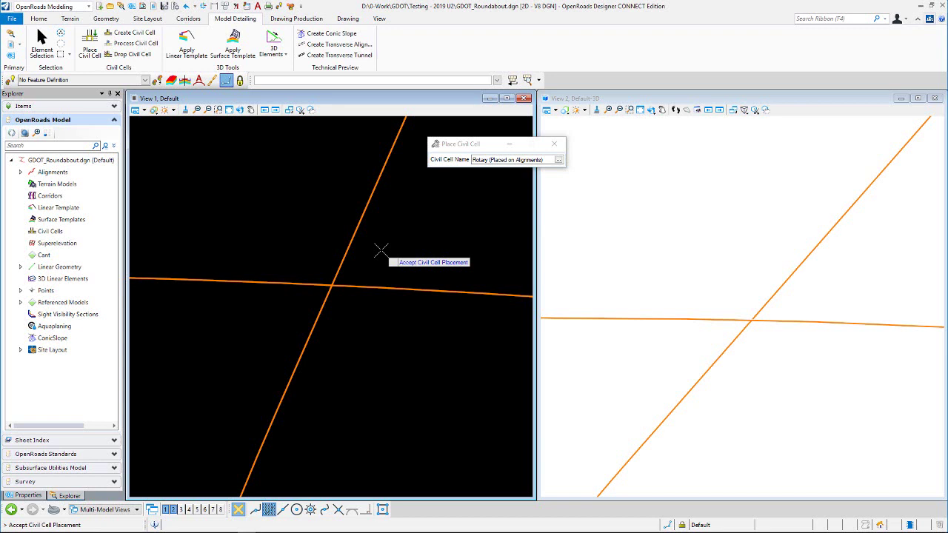
pyautogui.click(380, 250)
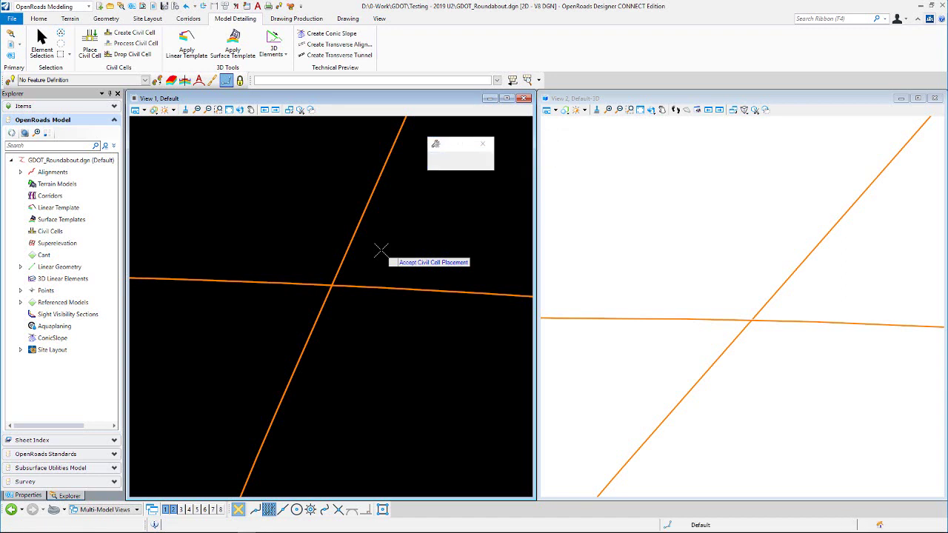
pyautogui.click(381, 251)
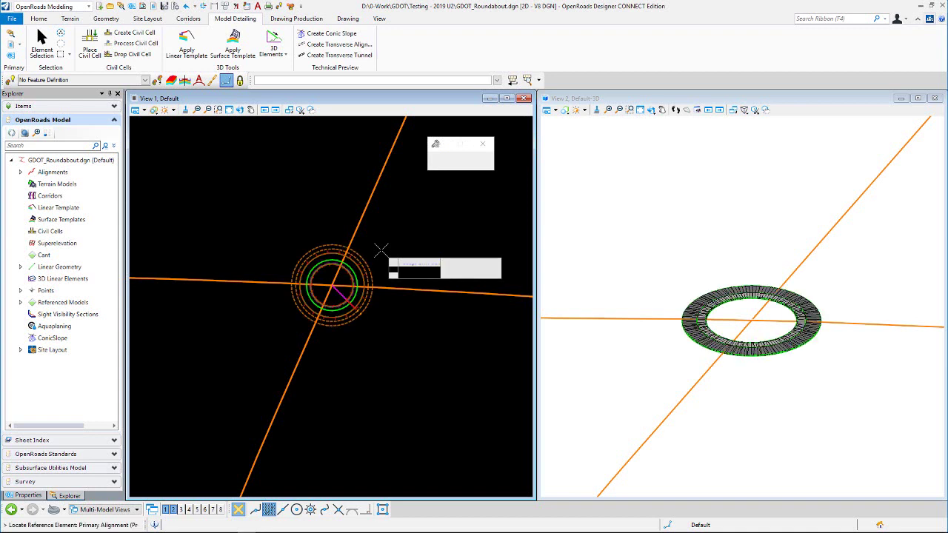
pyautogui.click(48, 55)
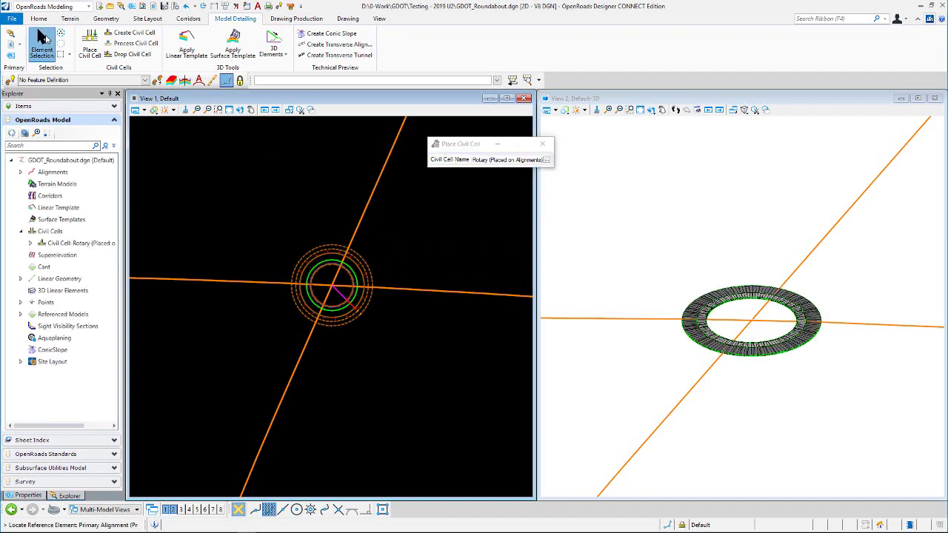
# Select the rotary's Radius_Control line and turn off the display of construction elements in View 1.
pyautogui.scroll(3, 337, 284)
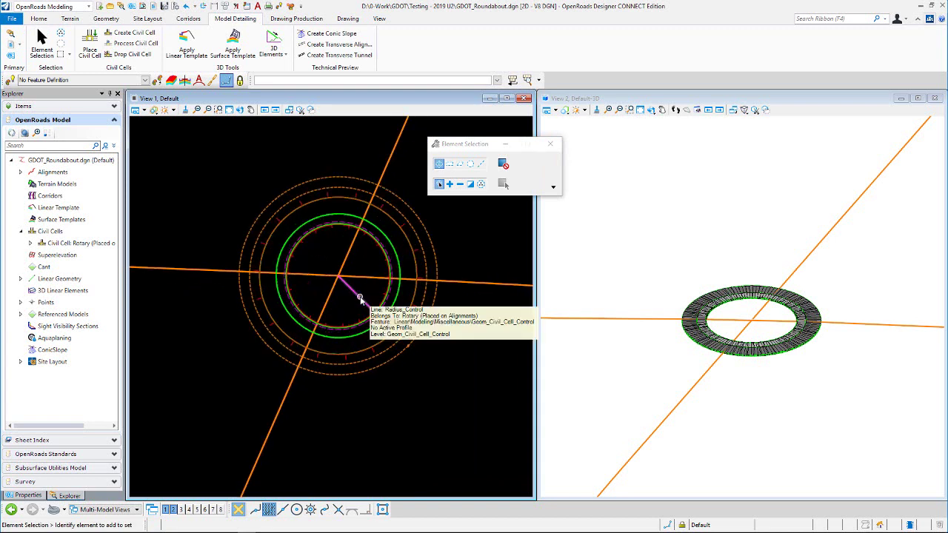
pyautogui.click(361, 299)
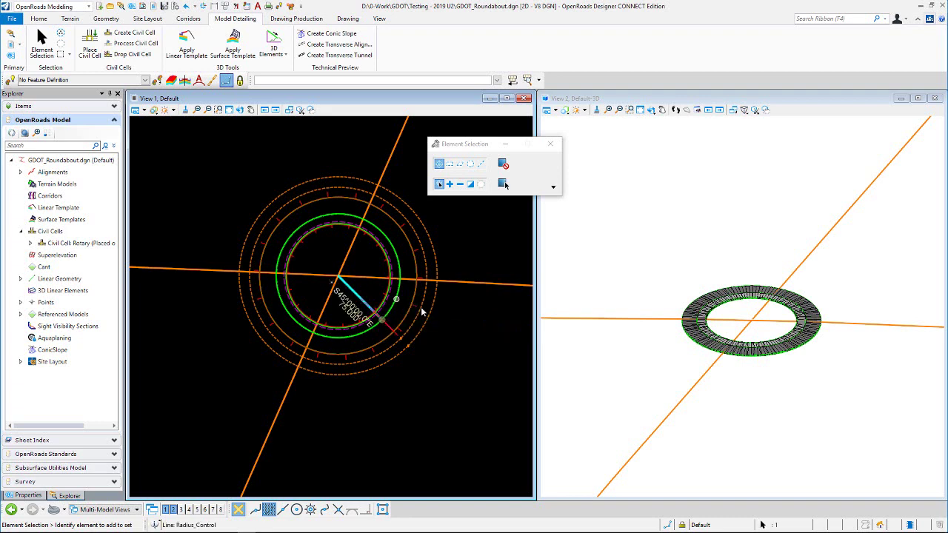
pyautogui.scroll(2, 399, 339)
pyautogui.scroll(1, 392, 303)
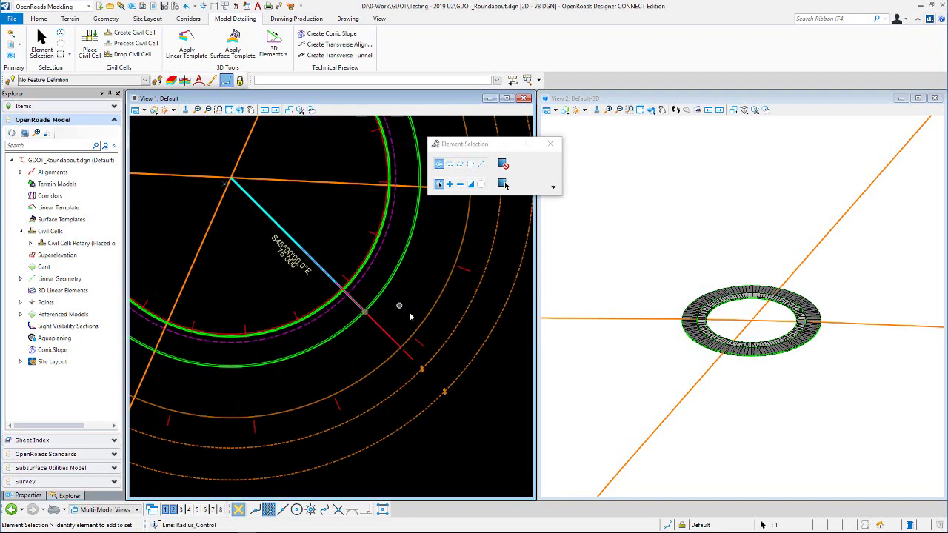
pyautogui.scroll(-2, 408, 312)
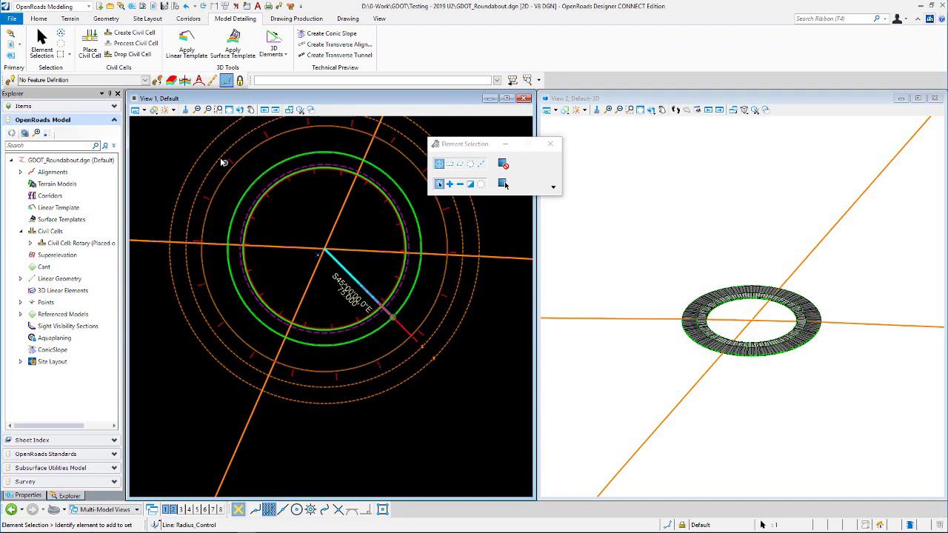
pyautogui.click(139, 110)
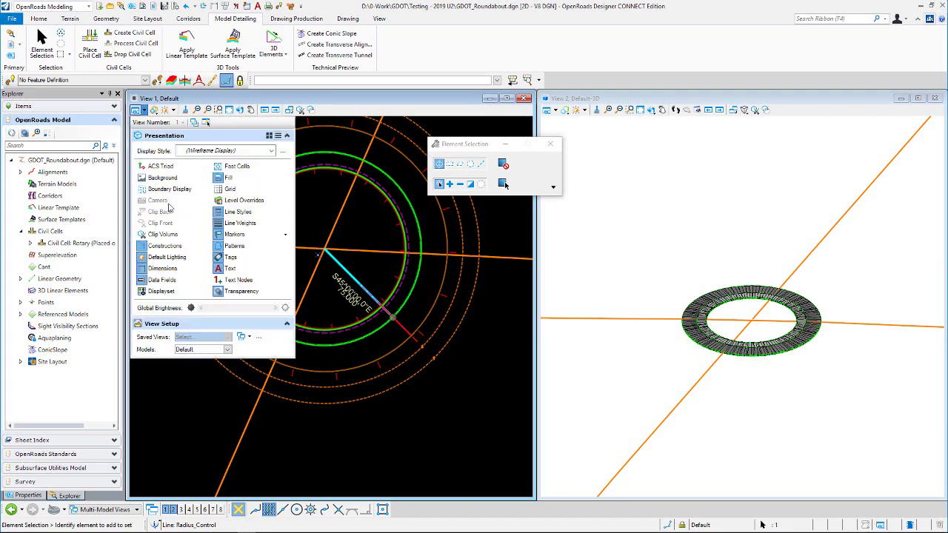
pyautogui.click(170, 245)
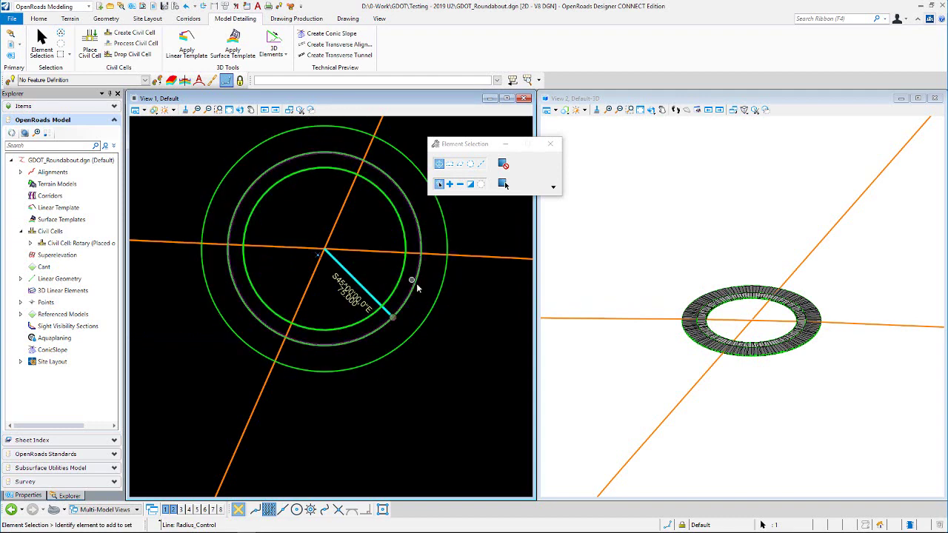
# Set the length of the rotary's radius control line to 90 feet and clear the selection.
pyautogui.click(350, 301)
pyautogui.write('90')
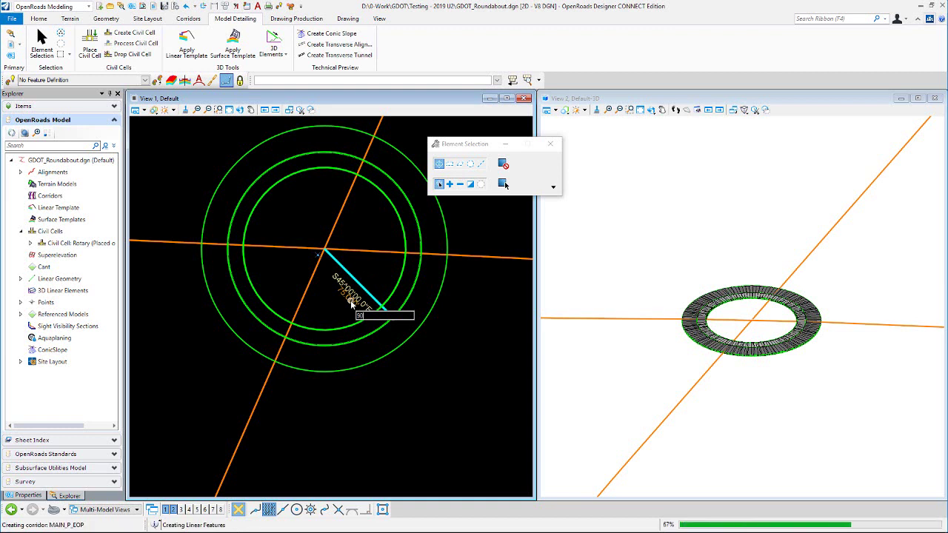
pyautogui.press('Return')
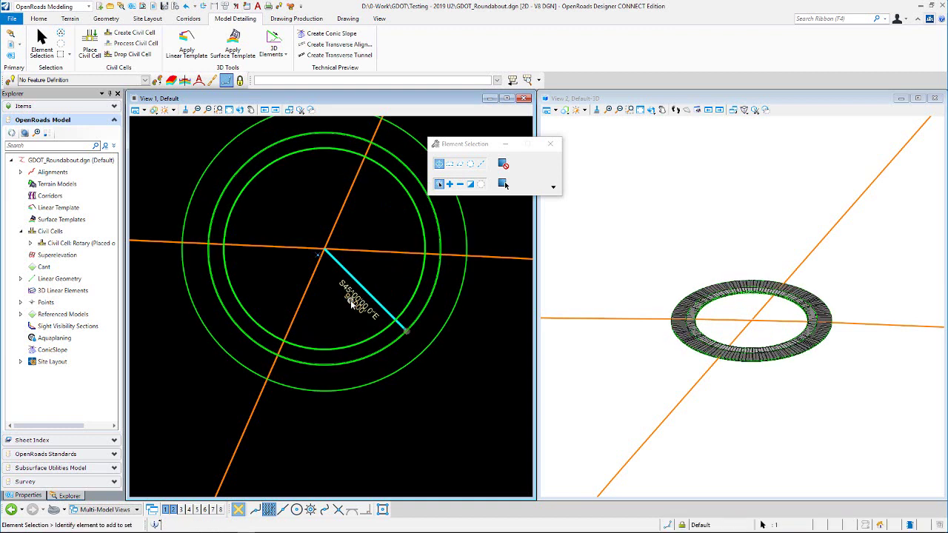
pyautogui.click(291, 182)
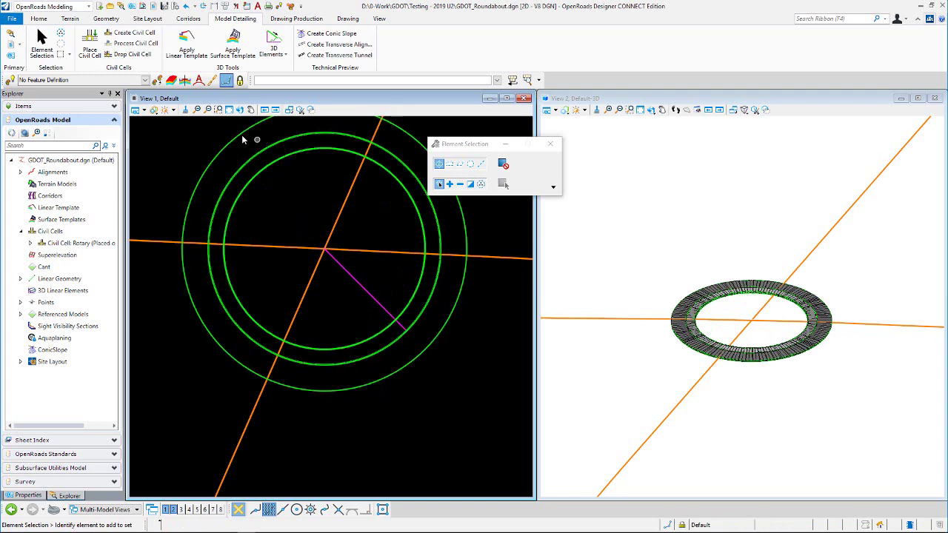
# Set the offset of the rotary's outside edge of pavement (EOP_Outside) to 25 feet.
pyautogui.click(197, 186)
pyautogui.click(234, 146)
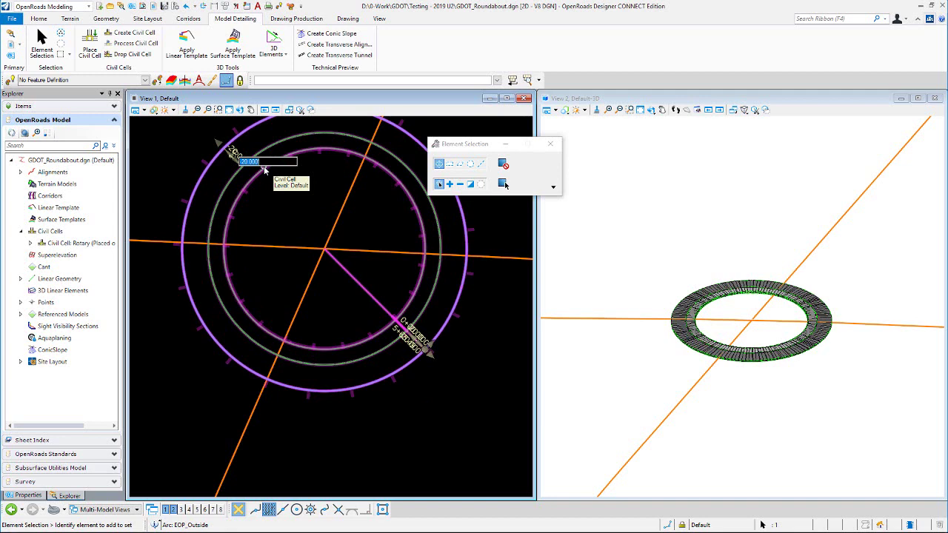
pyautogui.press('BackSpace')
pyautogui.write('25')
pyautogui.press('Return')
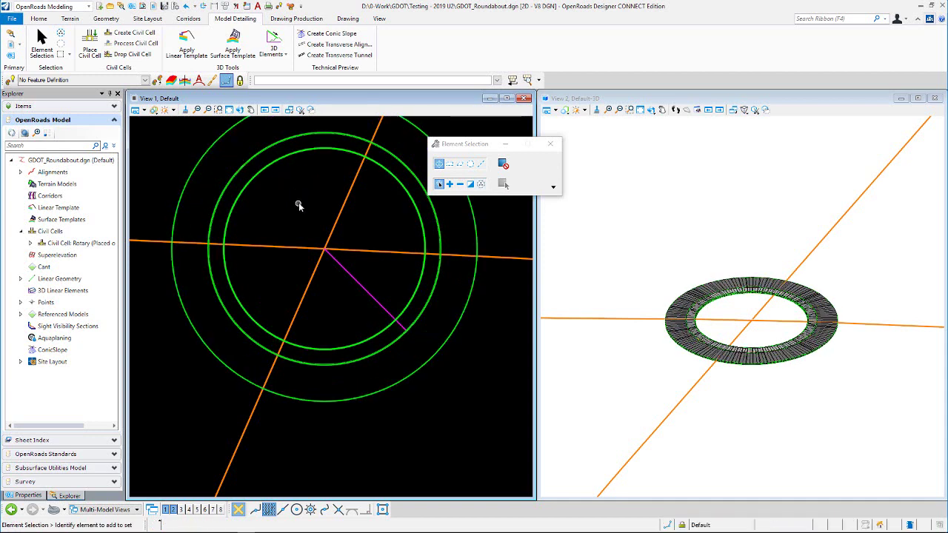
# Set the offset of the truck apron circle (EOP_Truck_Apron) to 14 feet and clear the selection.
pyautogui.click(273, 167)
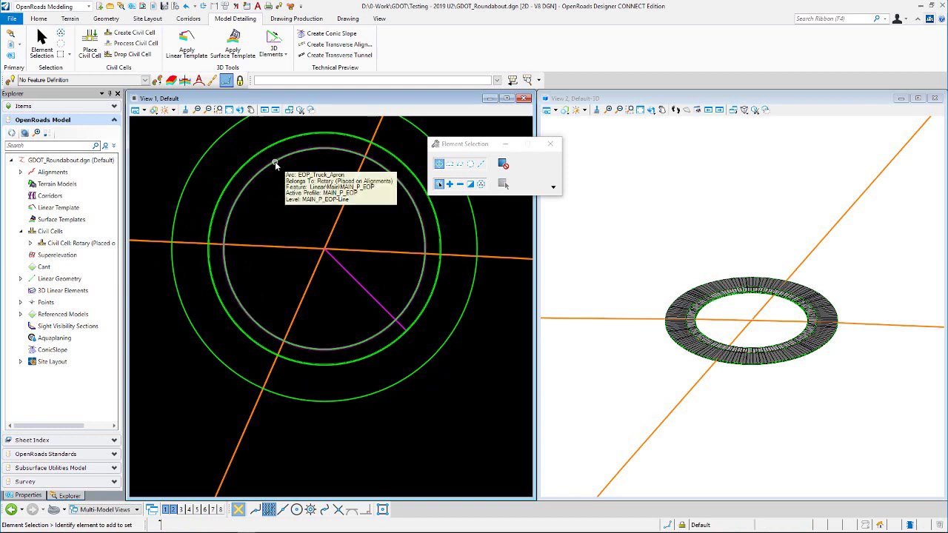
pyautogui.click(274, 163)
pyautogui.click(250, 168)
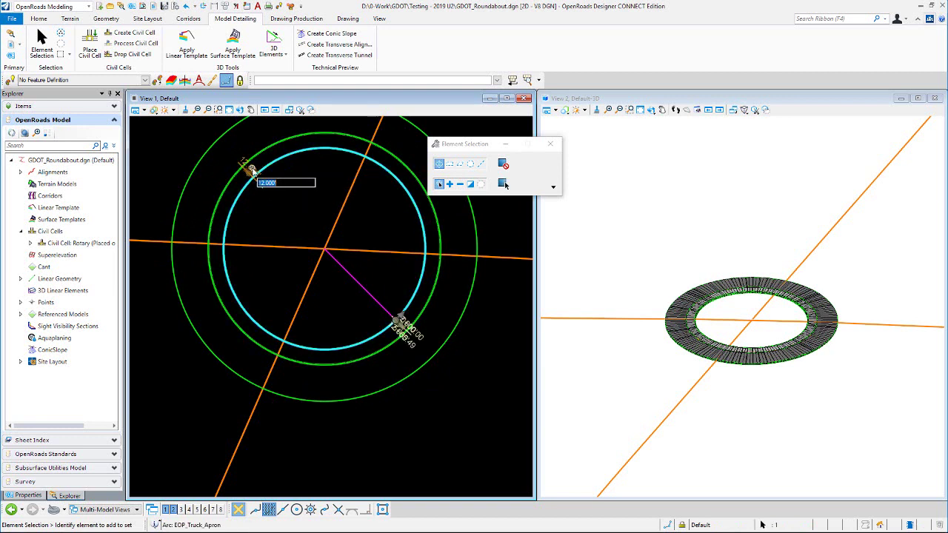
pyautogui.write('14')
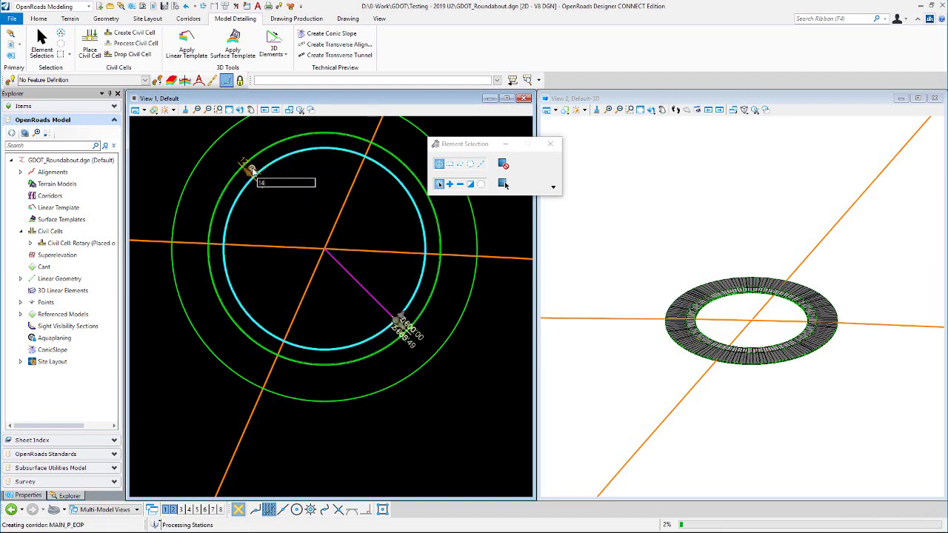
pyautogui.press('Return')
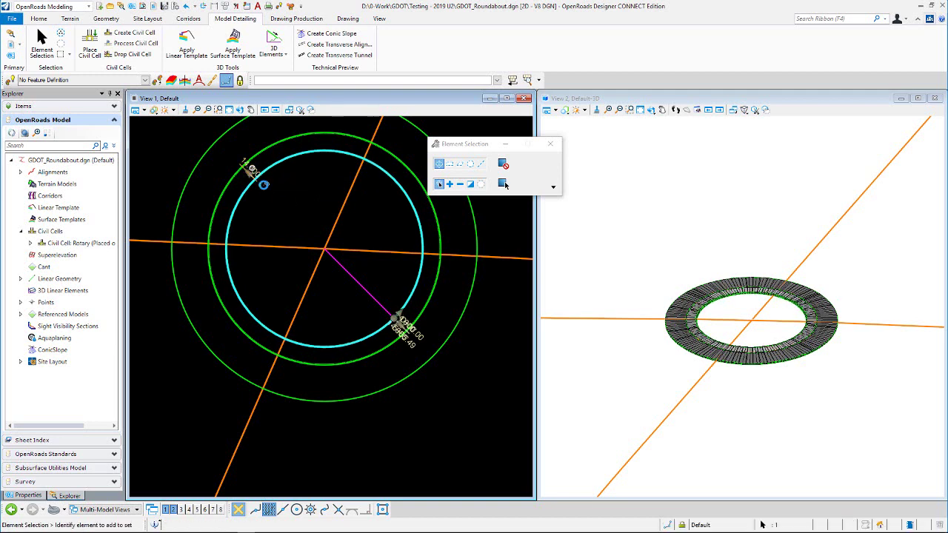
pyautogui.click(300, 194)
pyautogui.scroll(-1, 302, 252)
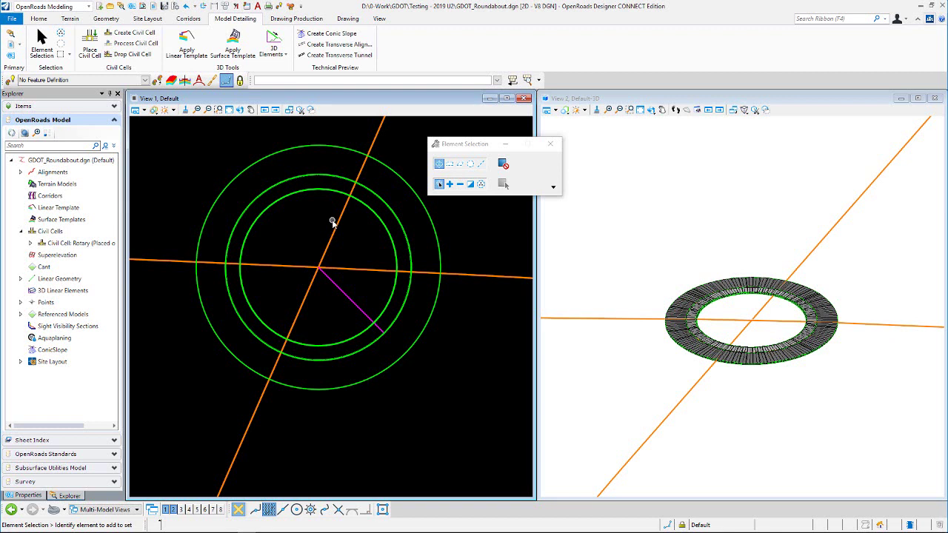
# Open the profile model of the rotary's outside edge of pavement (EOP_Outside) in a separate view, examine it, and close that view.
pyautogui.click(439, 251)
pyautogui.moveTo(440, 251)
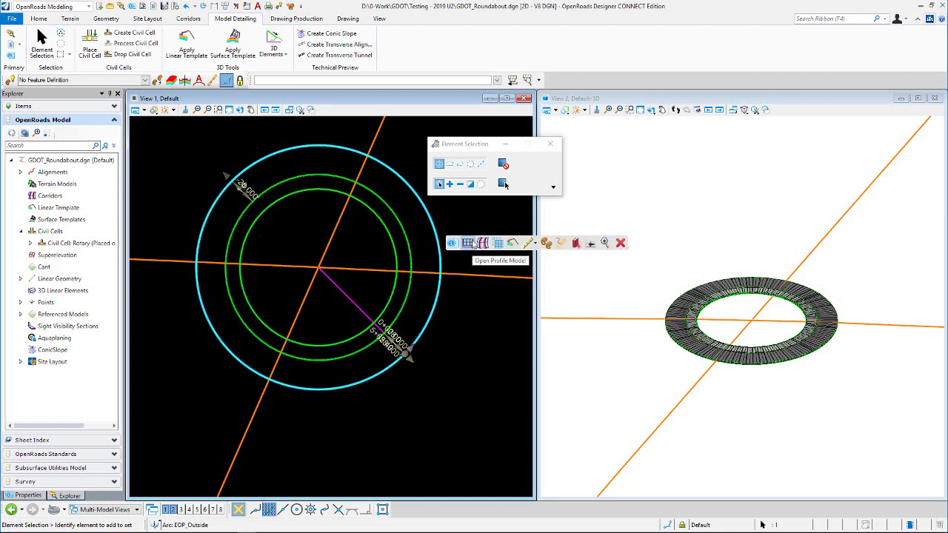
pyautogui.click(471, 244)
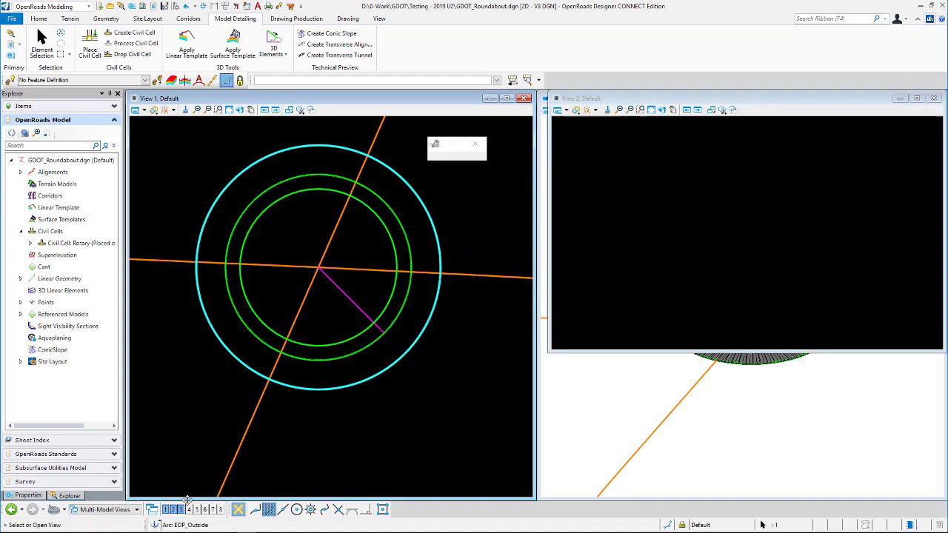
pyautogui.click(673, 233)
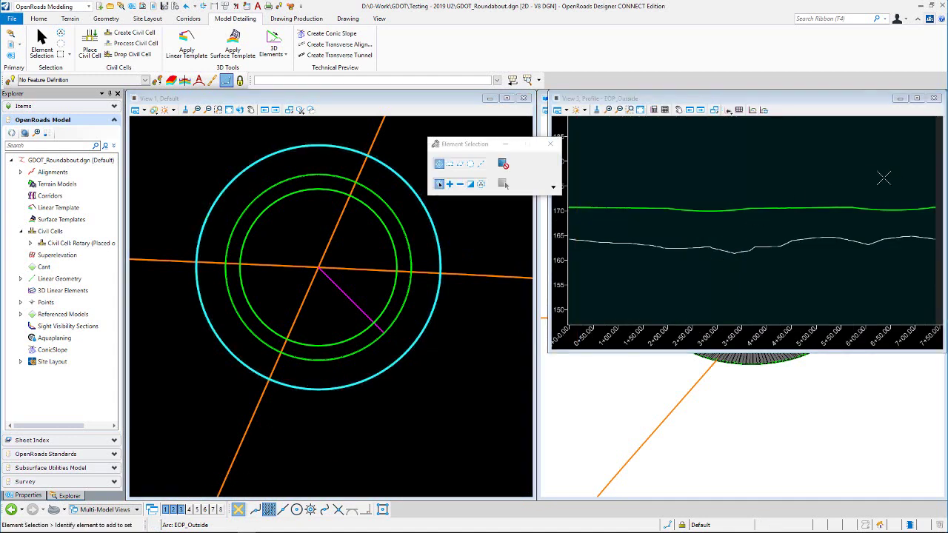
pyautogui.click(935, 98)
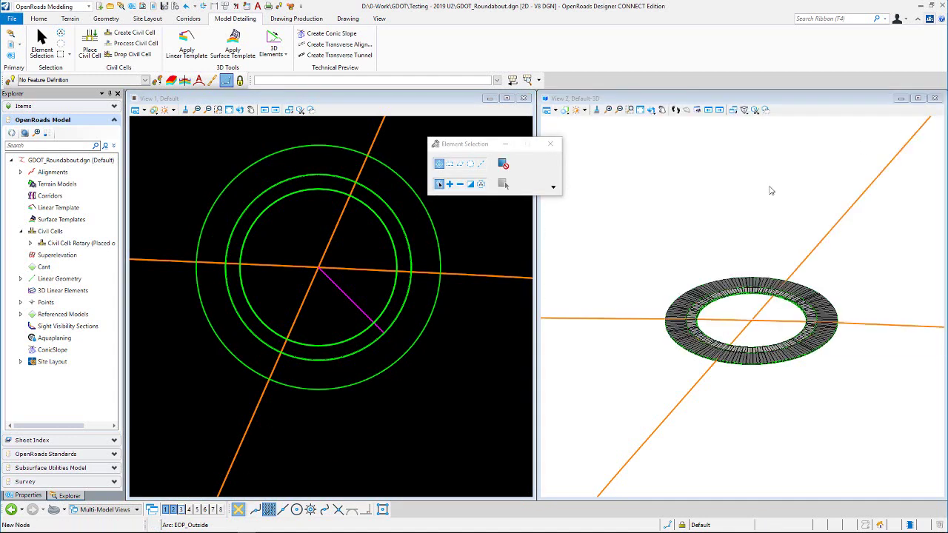
# Examine the projected profile slope properties of the EOP_Inside and EOP_Truck_Apron circles, then clear the selection.
pyautogui.click(409, 245)
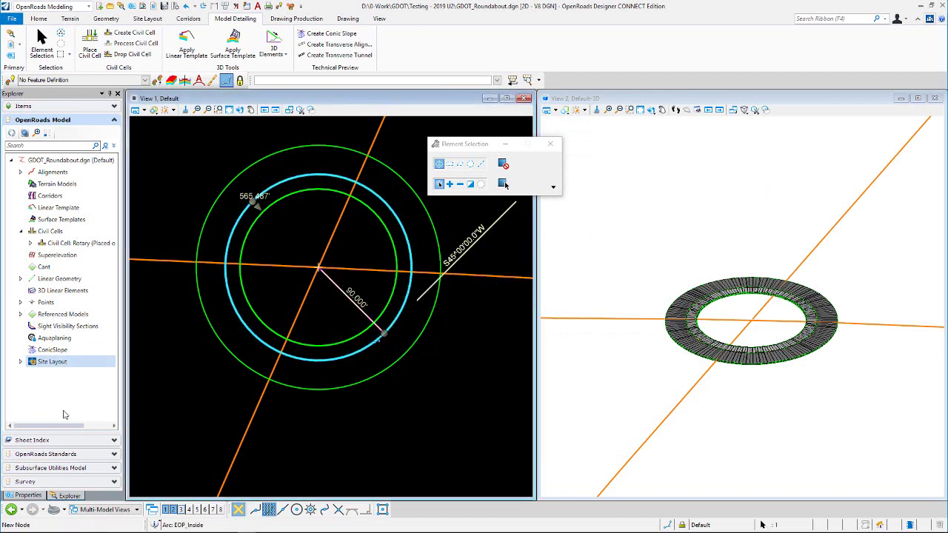
pyautogui.click(27, 496)
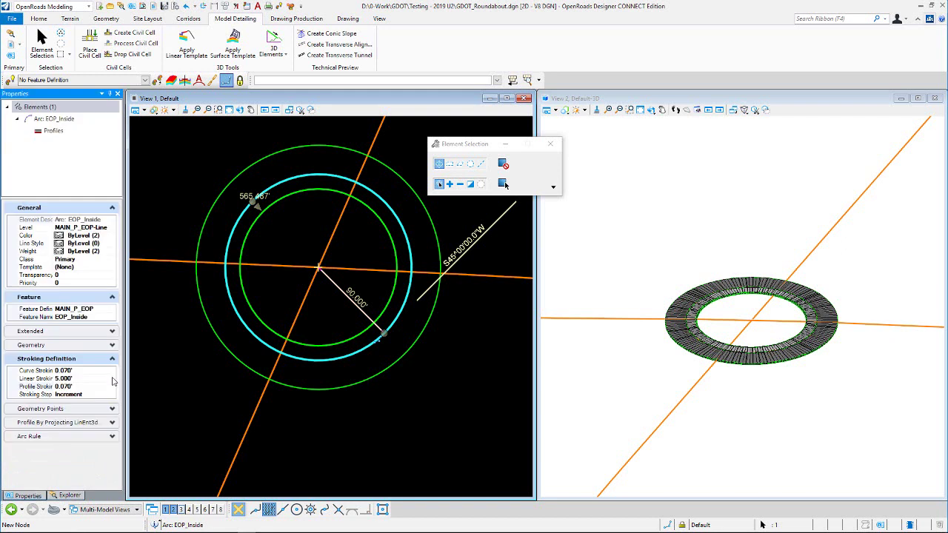
pyautogui.click(60, 425)
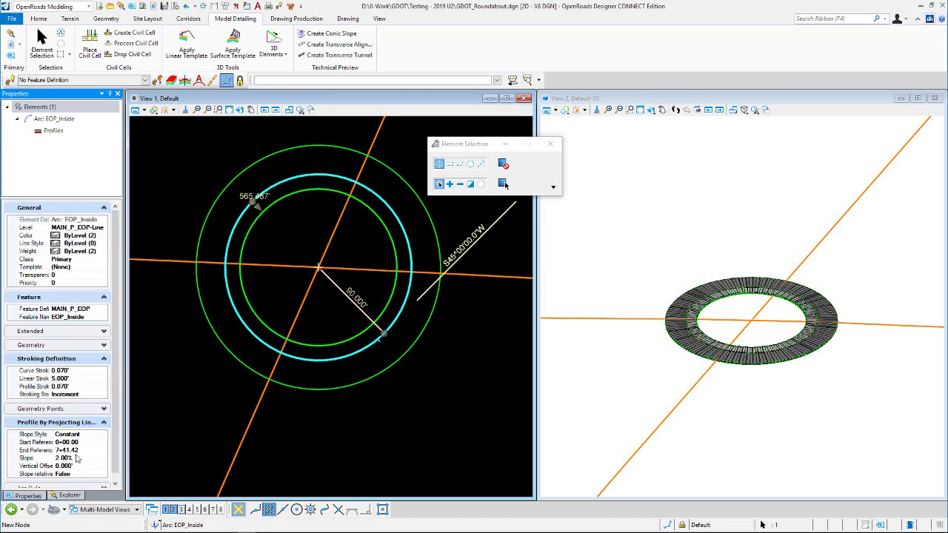
pyautogui.click(385, 227)
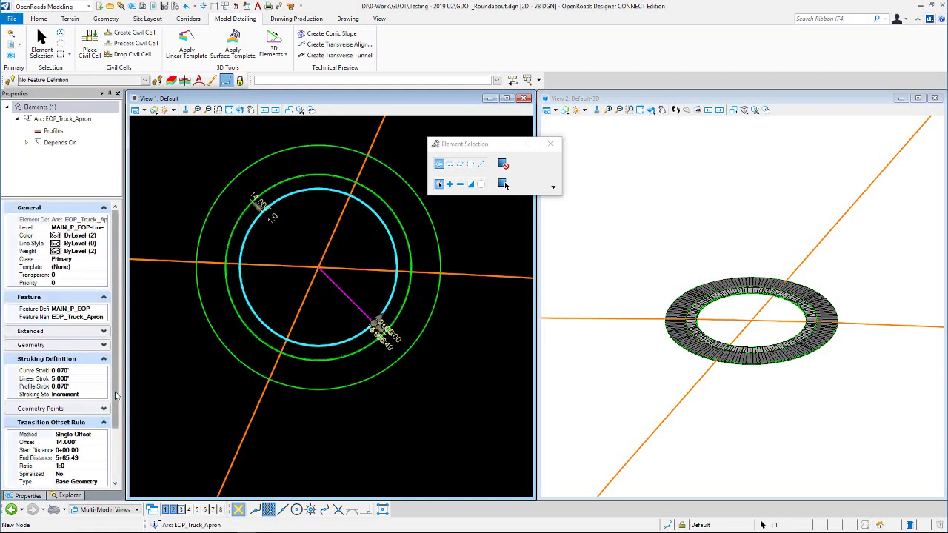
pyautogui.scroll(-3, 81, 437)
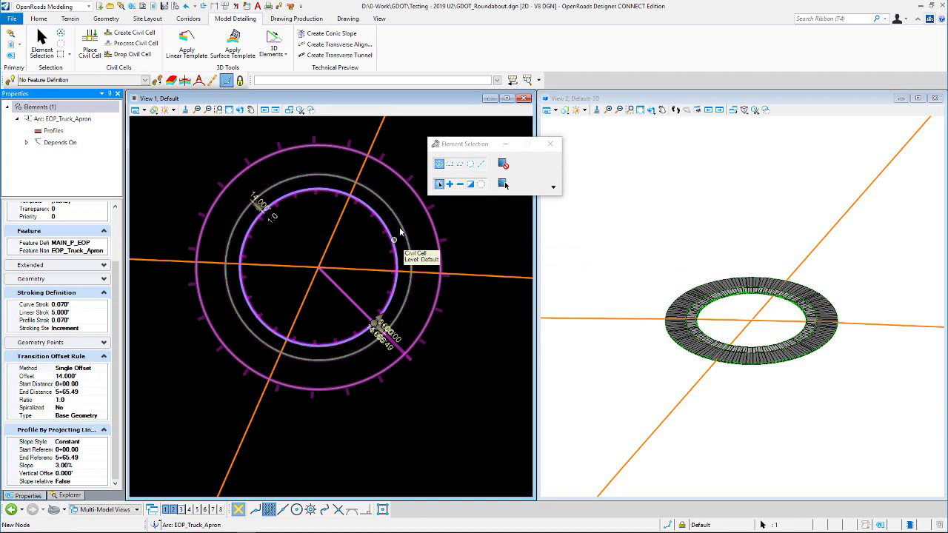
pyautogui.click(462, 223)
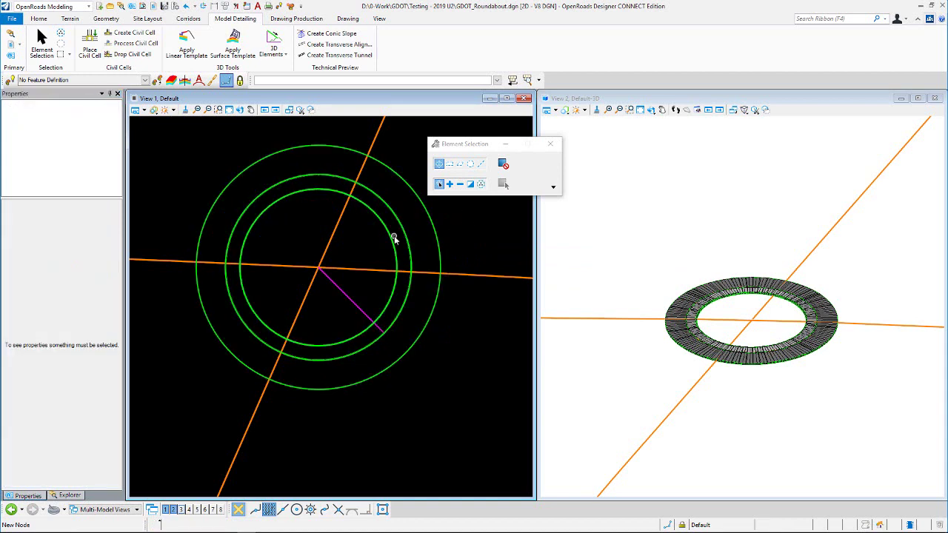
# Display construction elements in View 1 and review the point controls in the Corridor Objects of the rotary's MAIN_P_EOP linear template.
pyautogui.click(189, 18)
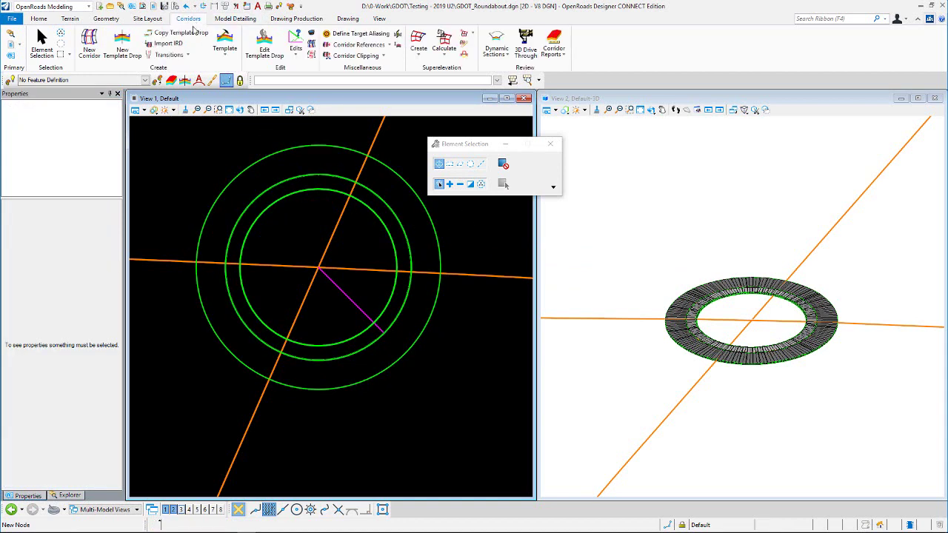
pyautogui.click(151, 110)
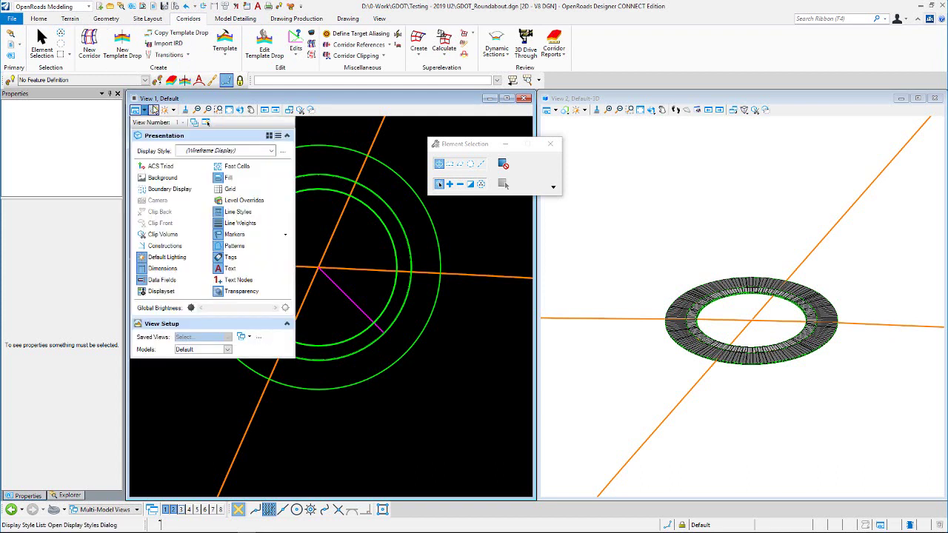
pyautogui.click(171, 248)
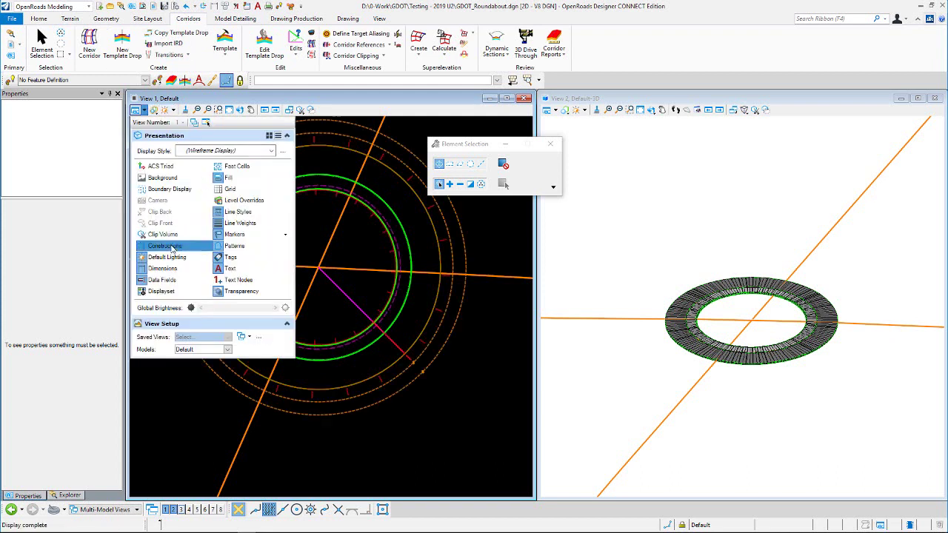
pyautogui.click(355, 55)
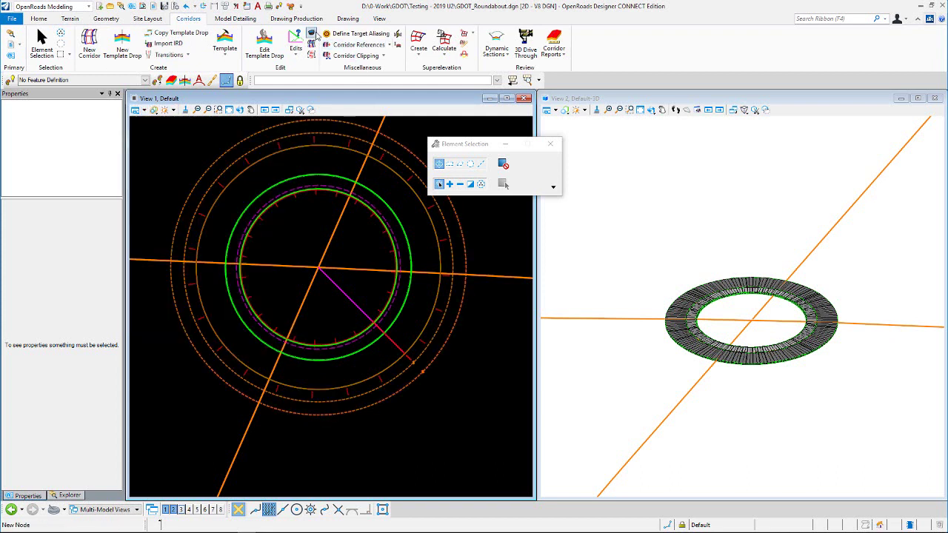
pyautogui.click(346, 145)
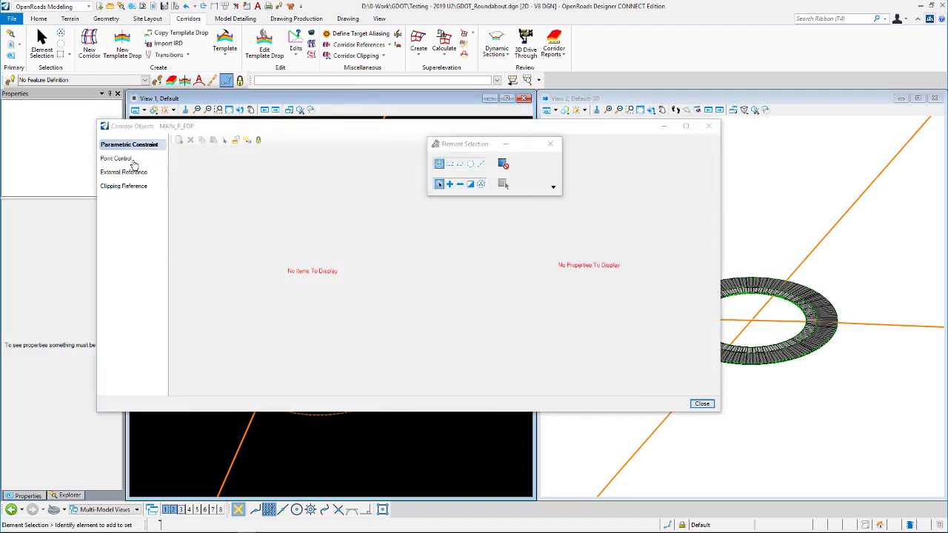
pyautogui.click(130, 160)
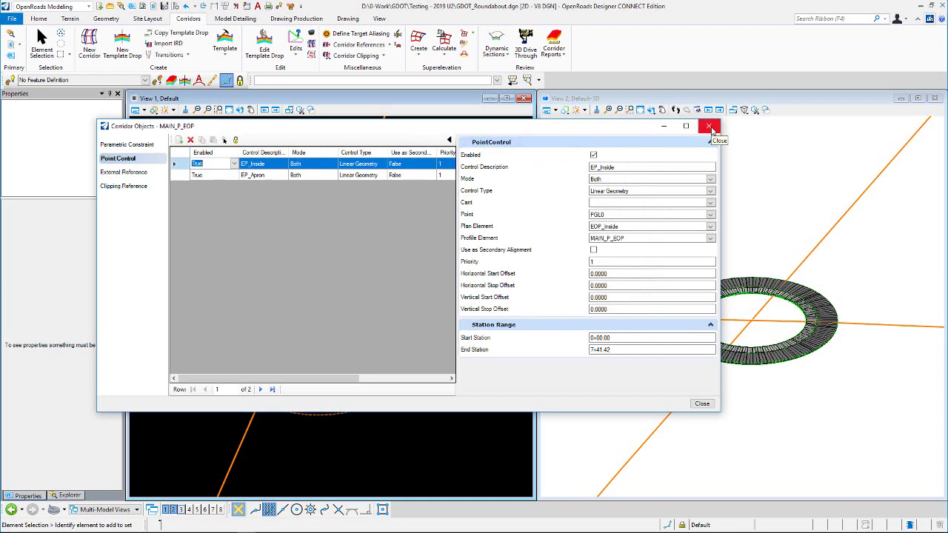
pyautogui.click(709, 127)
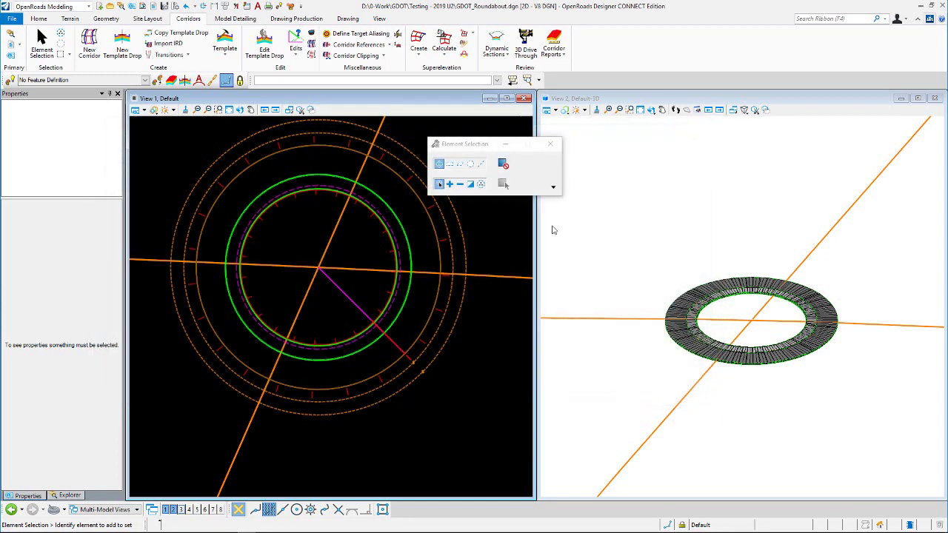
# Examine the template drop "Rotary w/Truck Apron /No EC" of the rotary's linear template, cancel without changes, and clear the selection.
pyautogui.click(377, 210)
pyautogui.click(374, 207)
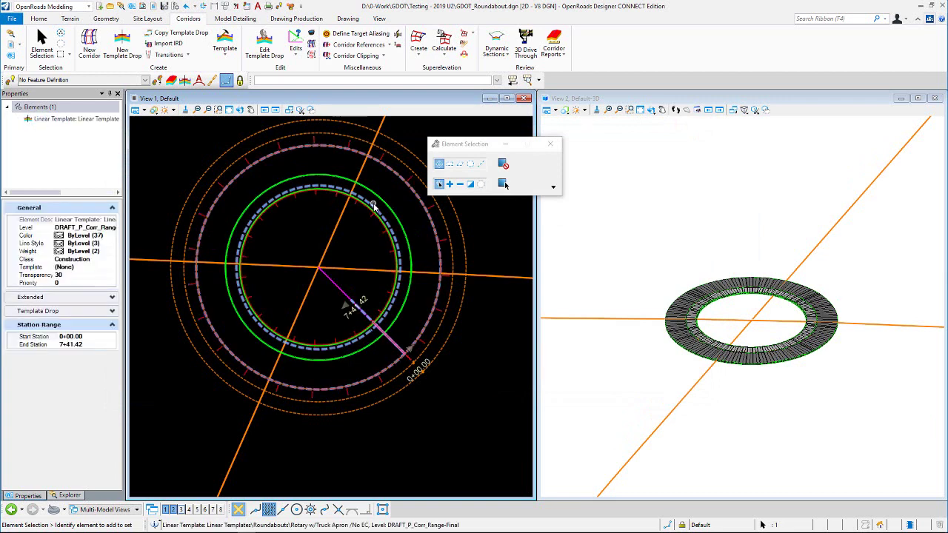
pyautogui.click(328, 232)
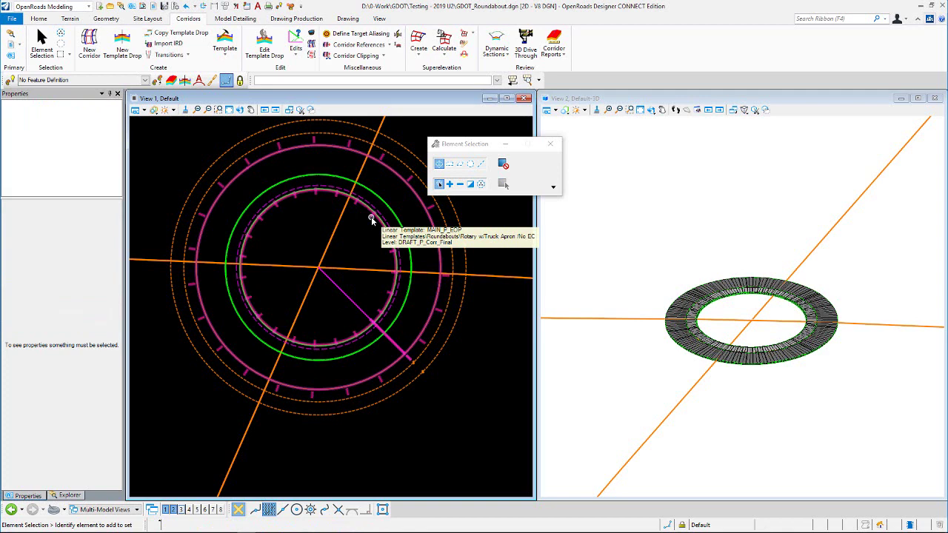
pyautogui.click(375, 207)
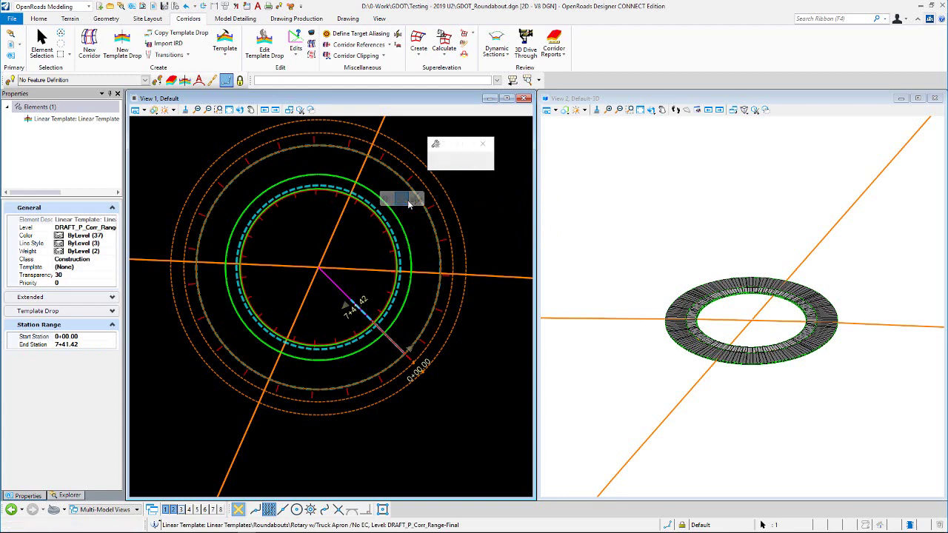
pyautogui.click(407, 199)
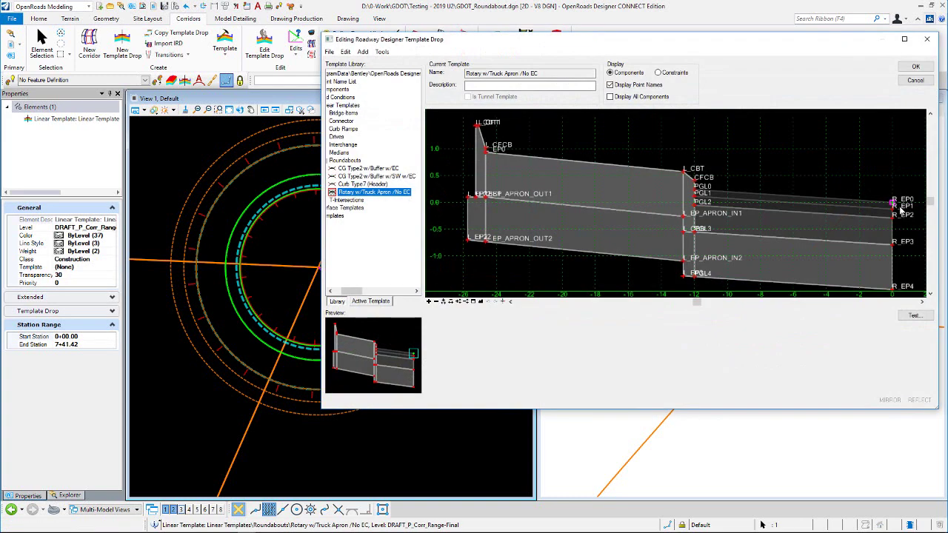
pyautogui.moveTo(695, 195)
pyautogui.click(914, 81)
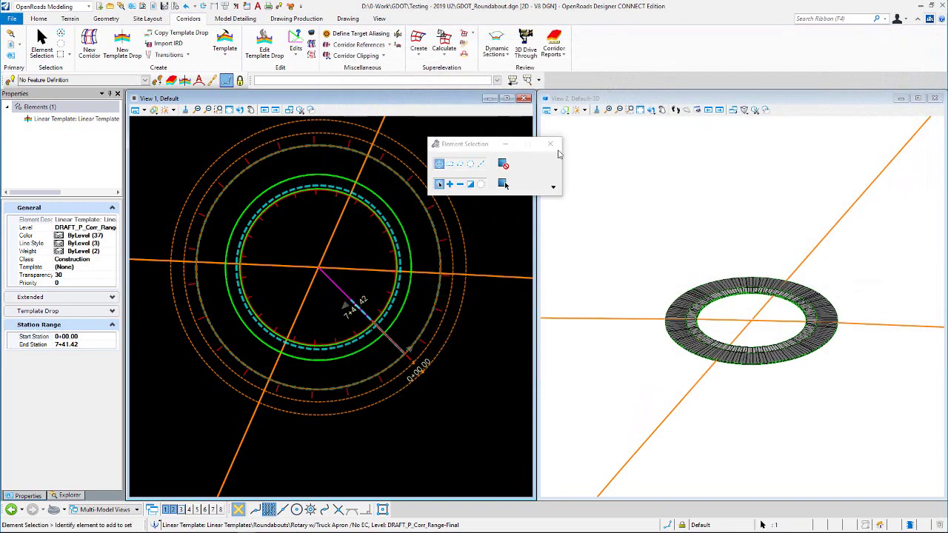
pyautogui.click(165, 141)
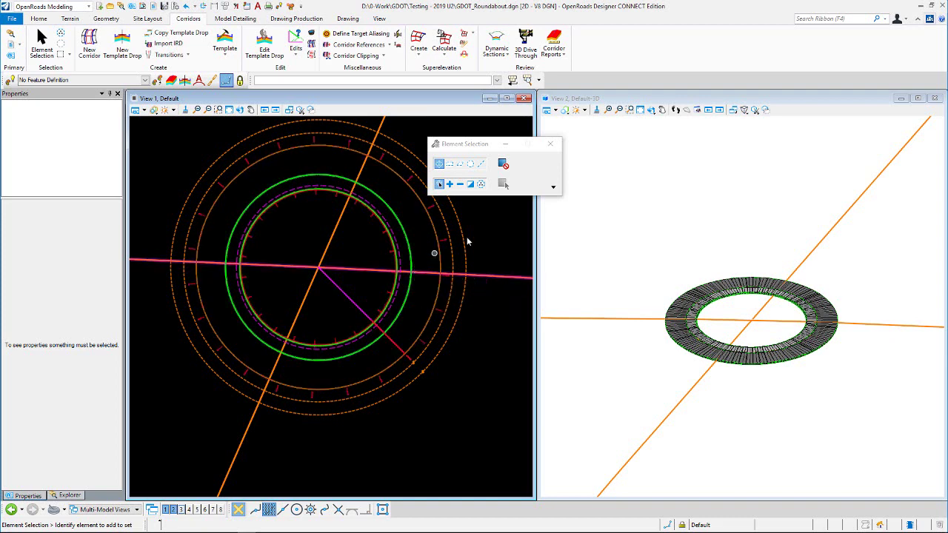
# Turn off the display of construction elements in View 1.
pyautogui.scroll(-4, 362, 265)
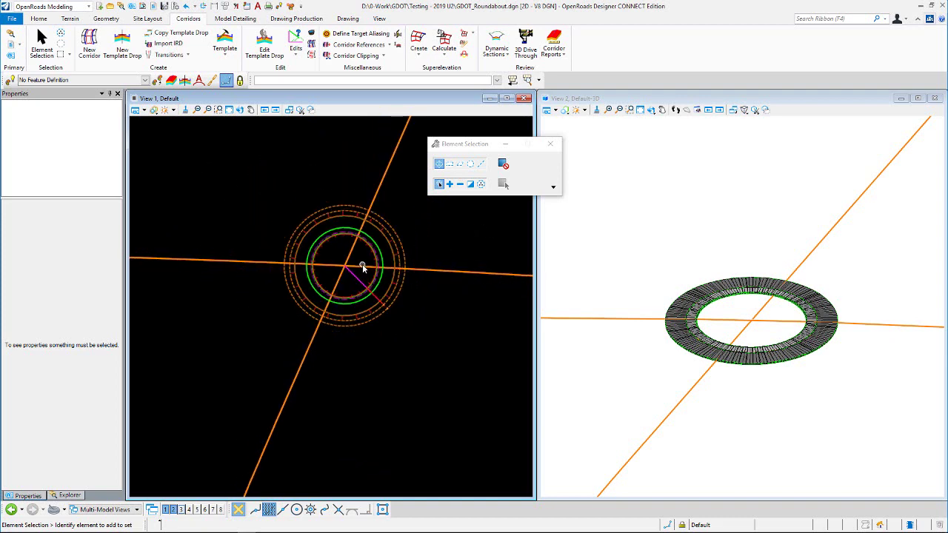
pyautogui.scroll(2, 366, 259)
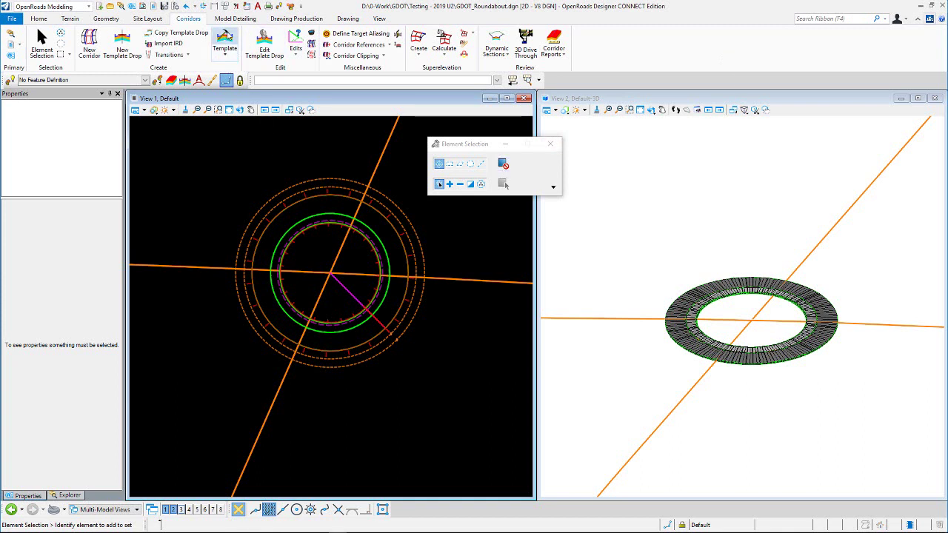
pyautogui.click(143, 111)
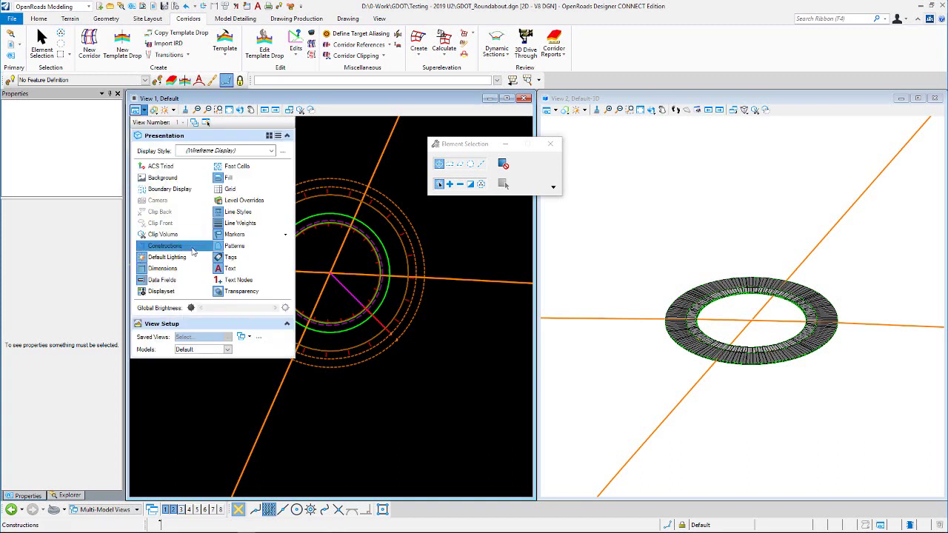
pyautogui.click(192, 246)
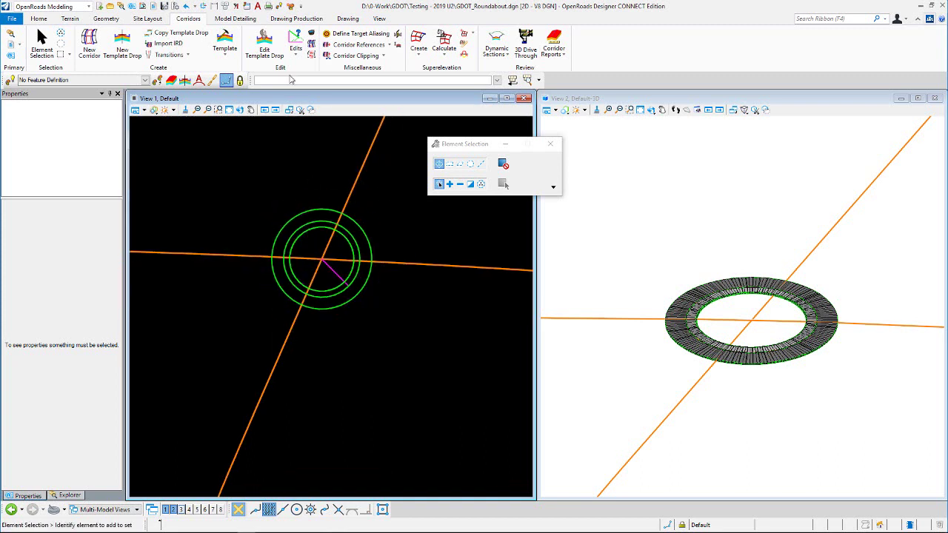
# Start placing a civil cell and choose Approach (Basic) from the GDOT_Roundabouts.dgnlib library.
pyautogui.click(235, 18)
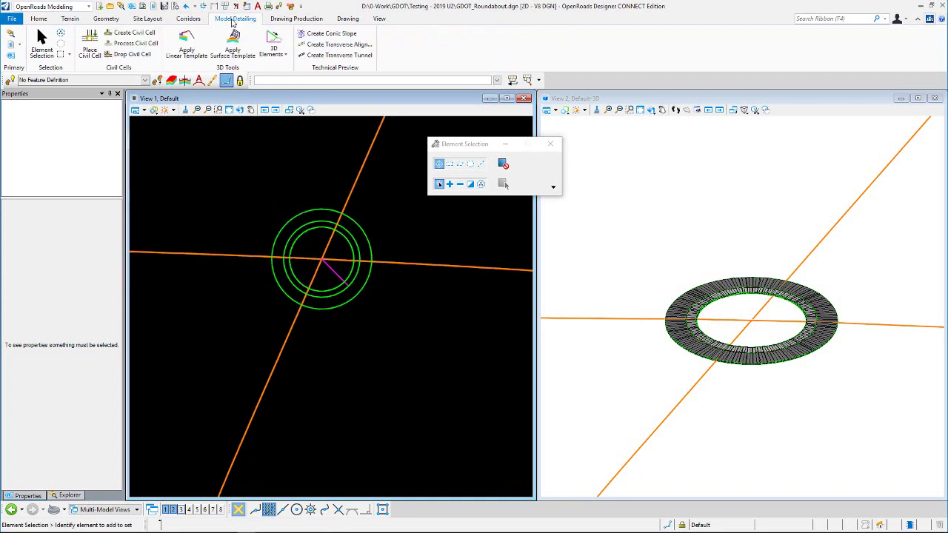
pyautogui.click(90, 49)
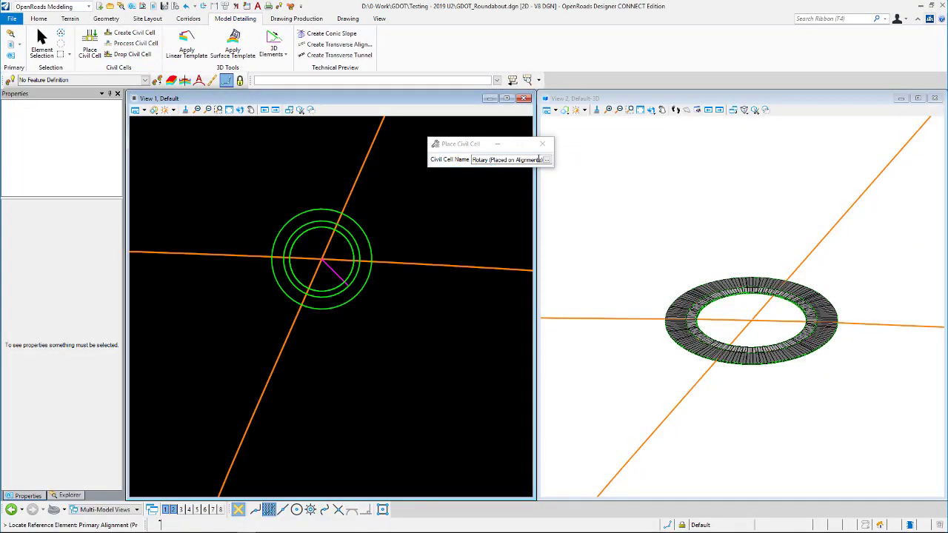
pyautogui.click(547, 160)
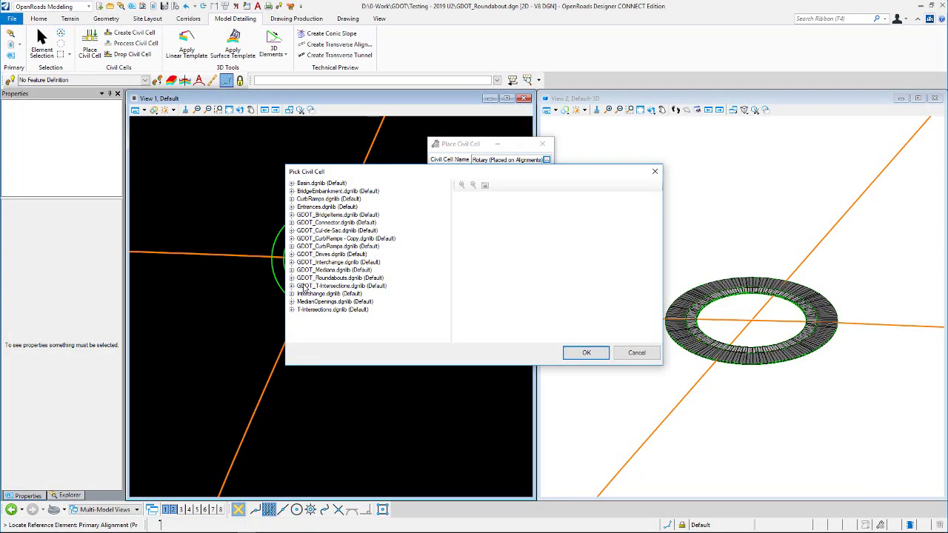
pyautogui.click(292, 279)
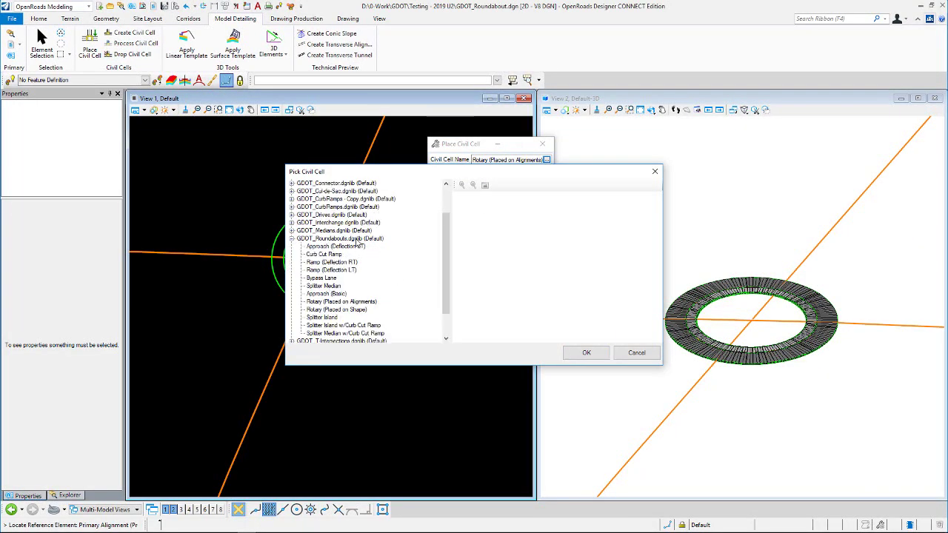
pyautogui.click(334, 294)
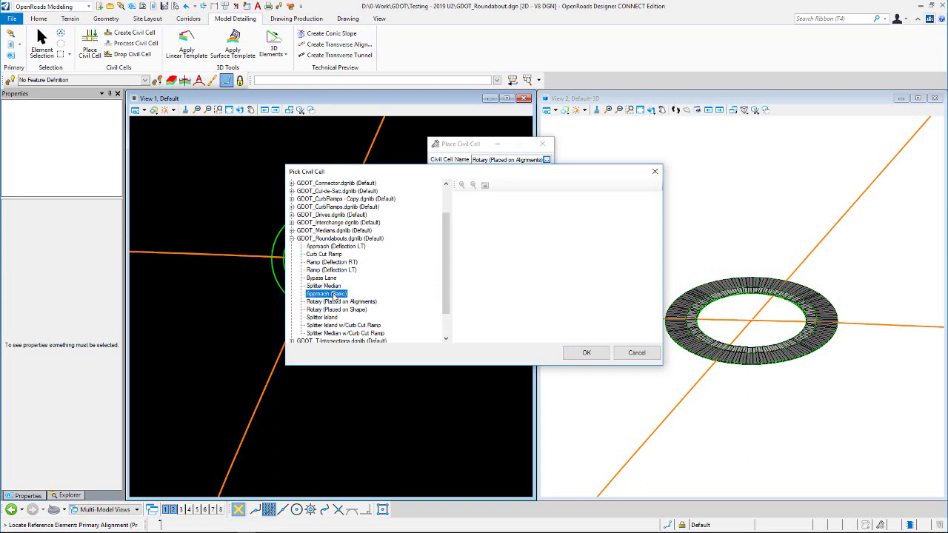
pyautogui.click(585, 353)
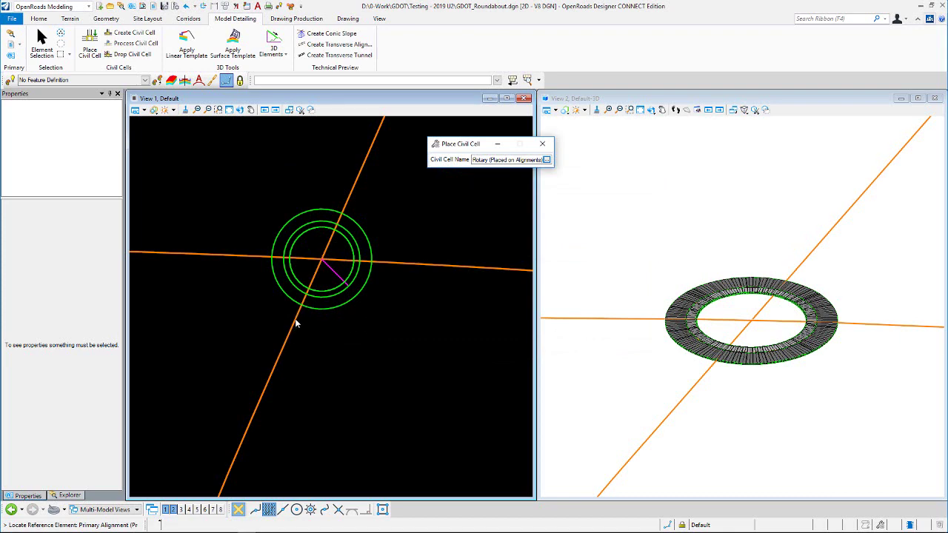
# Pick the rotary's outside edge of pavement, its inside edge of pavement and the southwest leg's alignment as the approach's reference elements.
pyautogui.scroll(2, 300, 304)
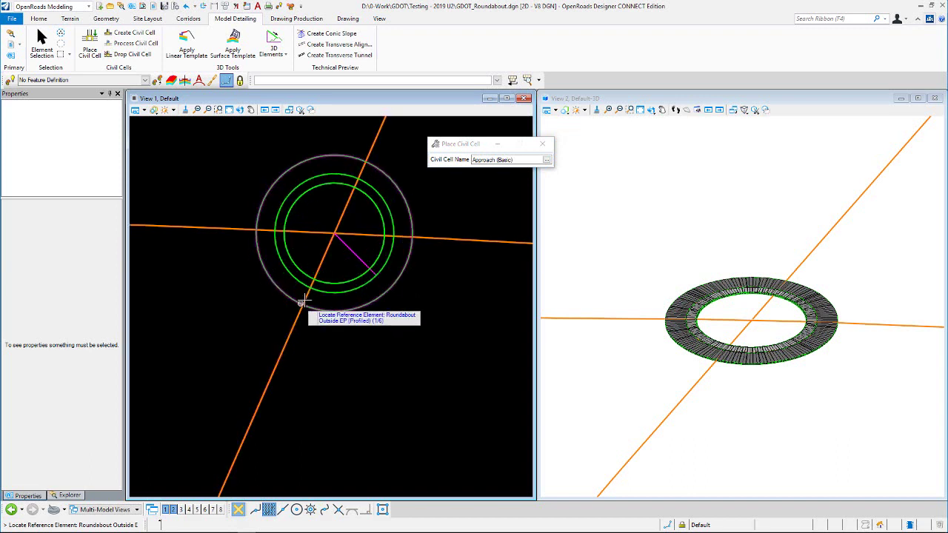
pyautogui.scroll(2, 301, 303)
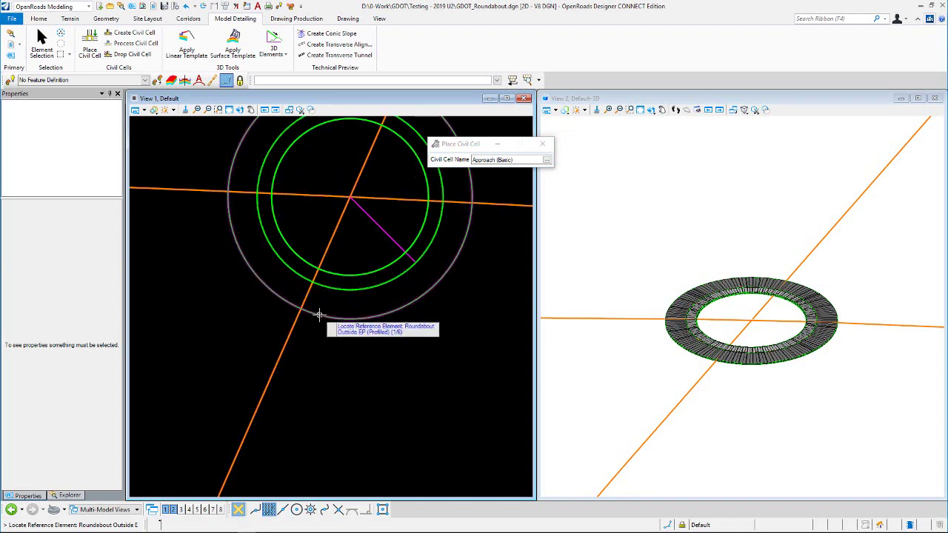
pyautogui.rightClick(325, 303)
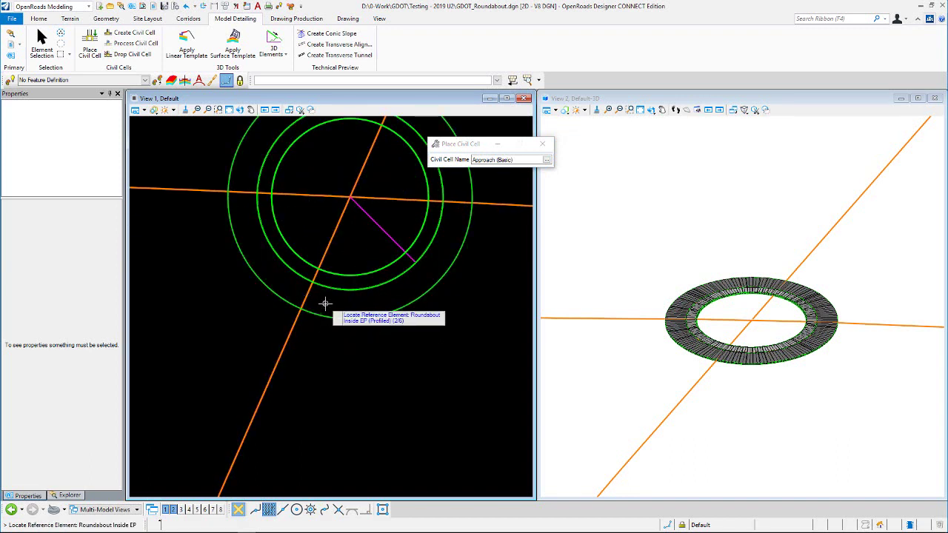
pyautogui.scroll(2, 311, 282)
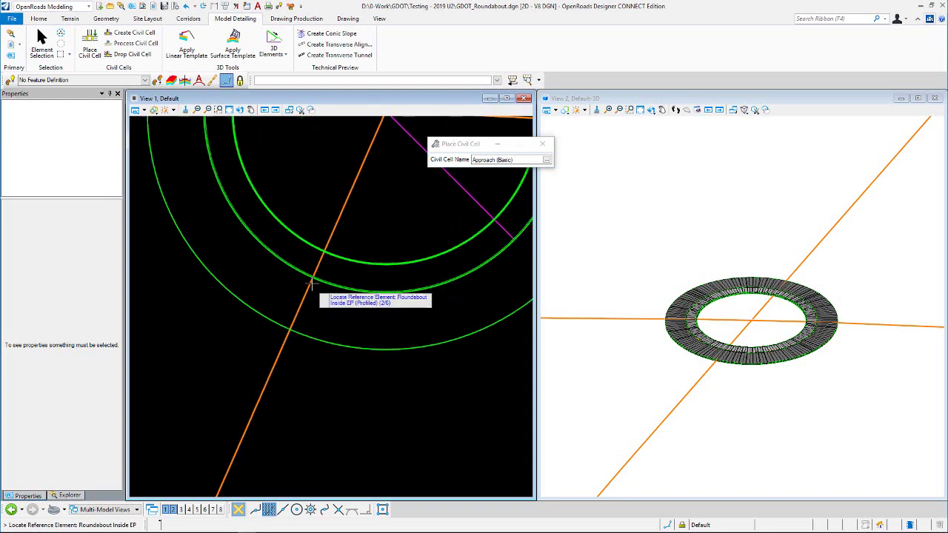
pyautogui.scroll(2, 312, 282)
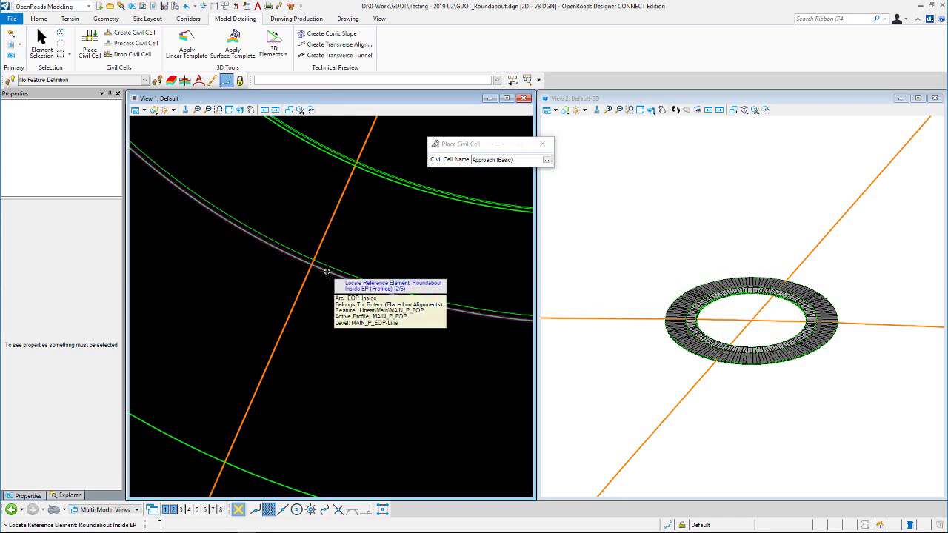
pyautogui.scroll(-2, 327, 270)
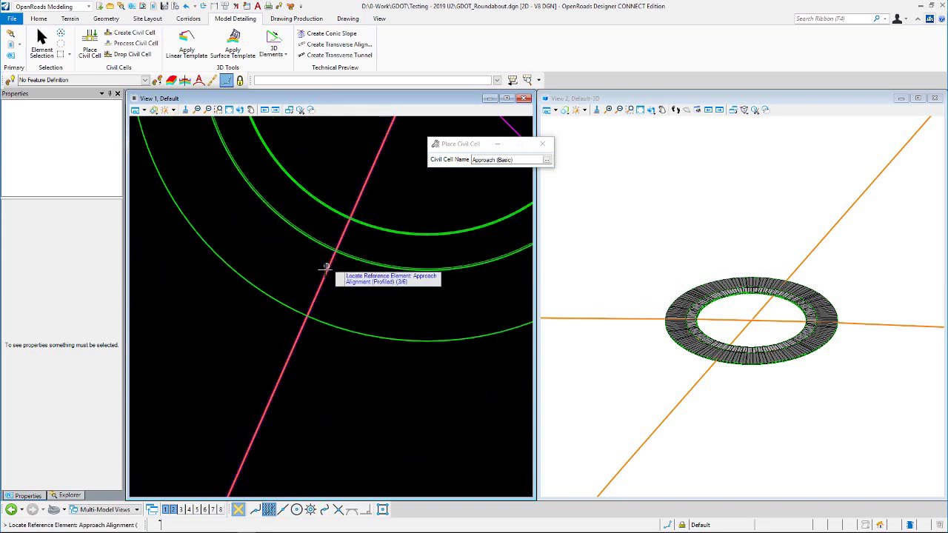
# Locate the approach's design points with intersection snaps where the southwest alignment crosses the outside and inside edges of pavement.
pyautogui.click(338, 509)
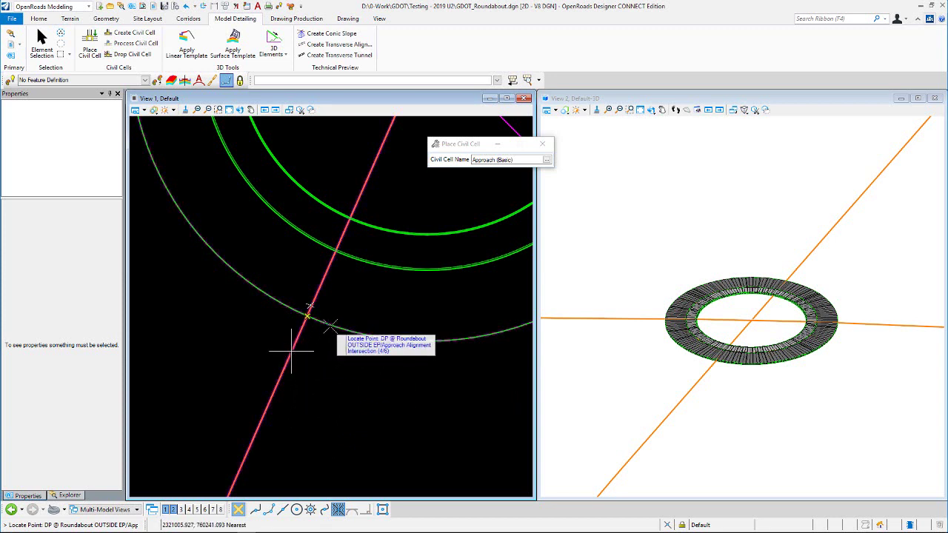
pyautogui.rightClick(291, 352)
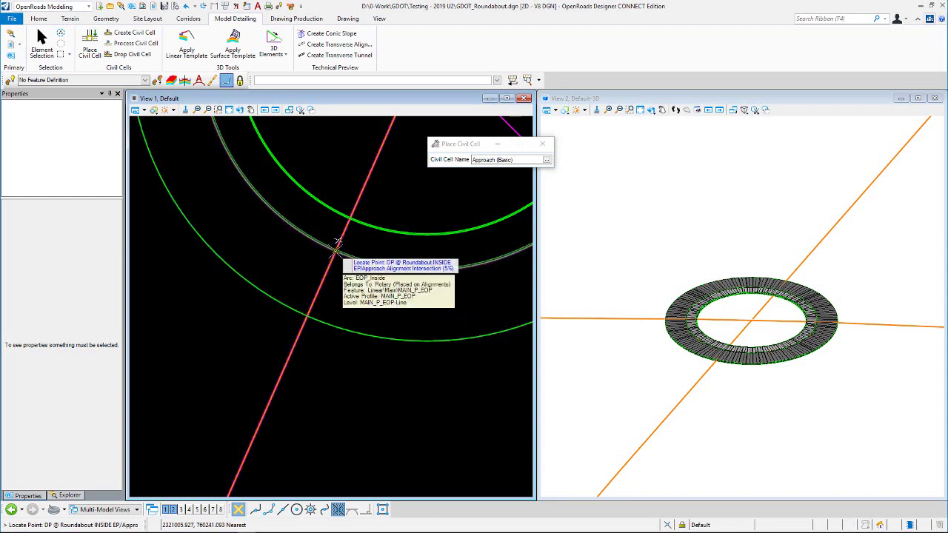
pyautogui.rightClick(338, 246)
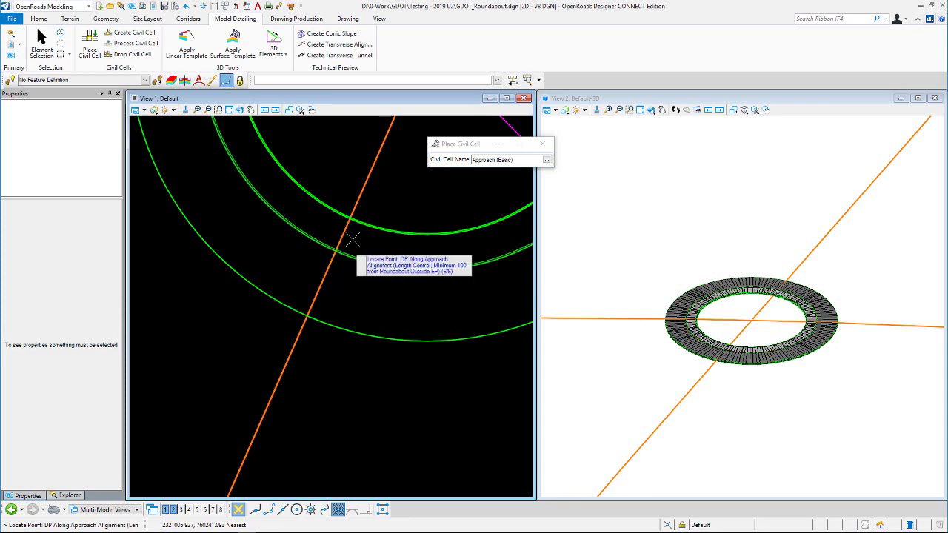
# Set the approach's length control point along the southwest leg, skip the alternatives and accept the Approach (Basic) cell placement.
pyautogui.scroll(-3, 358, 222)
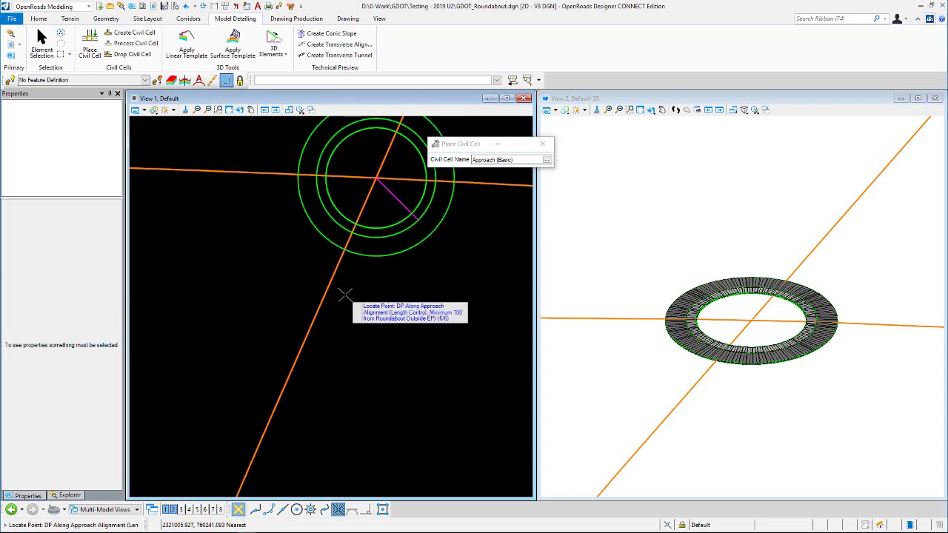
pyautogui.scroll(-1, 346, 294)
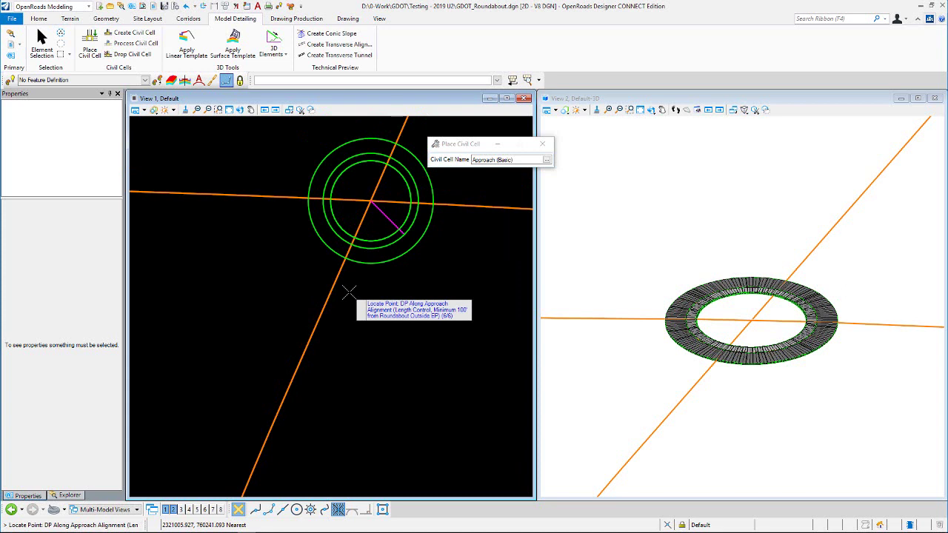
pyautogui.click(300, 381)
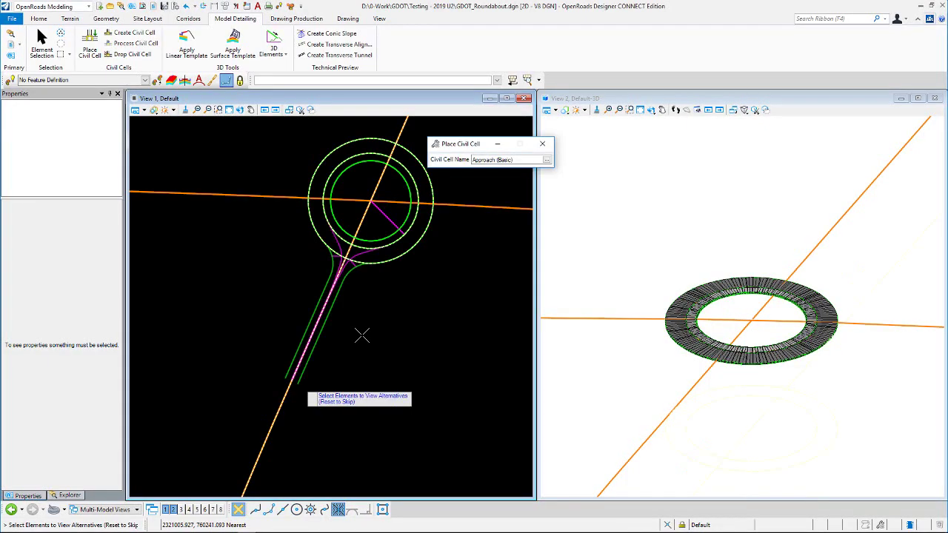
pyautogui.rightClick(362, 278)
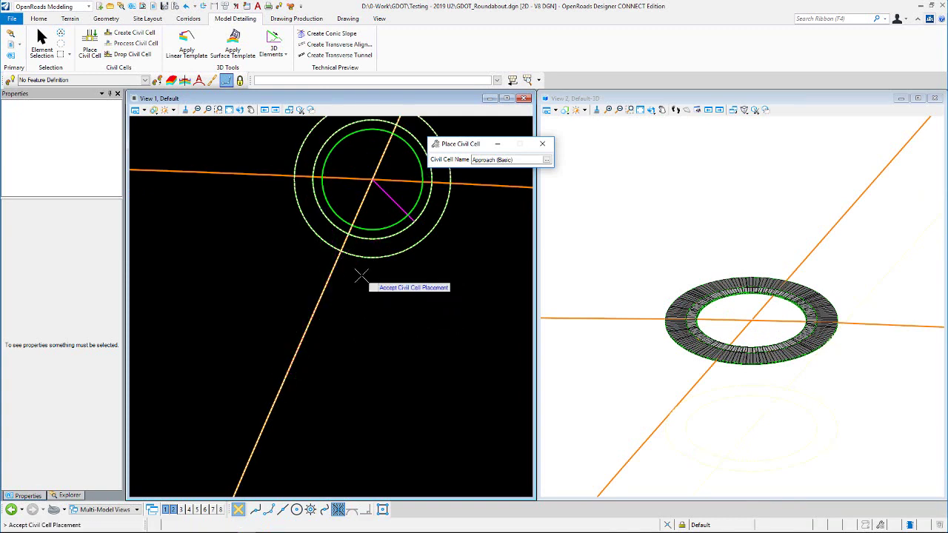
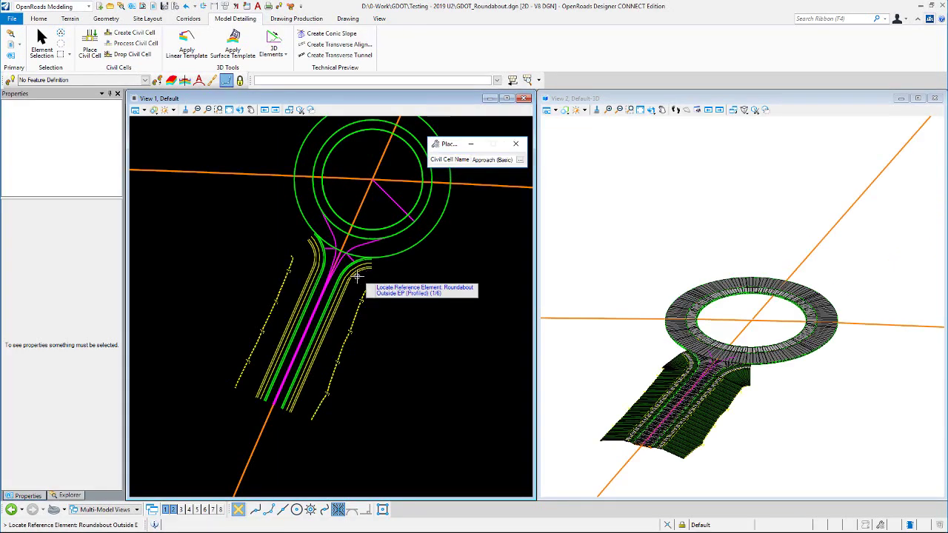
# Restart civil cell placement and choose Approach (Deflection LT) from the GDOT_Roundabouts.dgnlib library.
pyautogui.scroll(5, 703, 379)
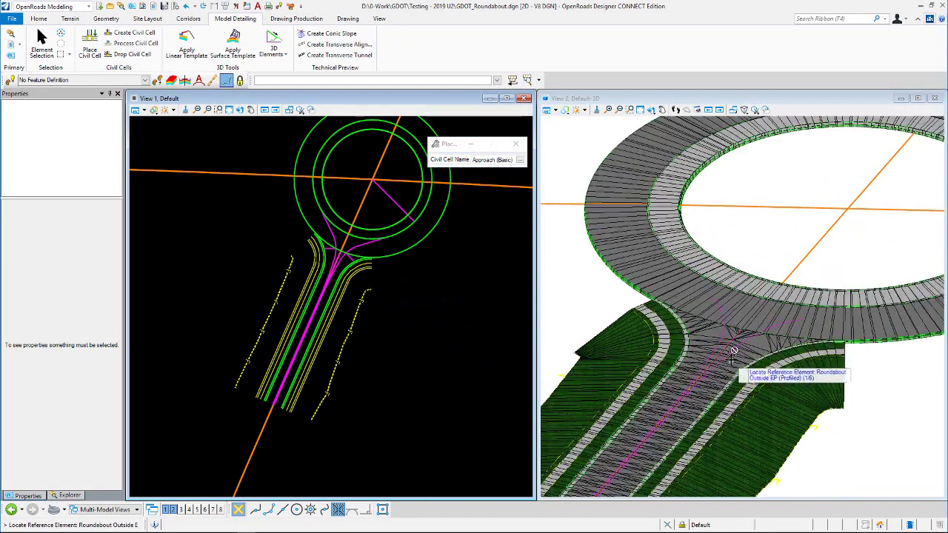
pyautogui.scroll(-1, 711, 352)
pyautogui.scroll(-2, 370, 340)
pyautogui.scroll(1, 398, 311)
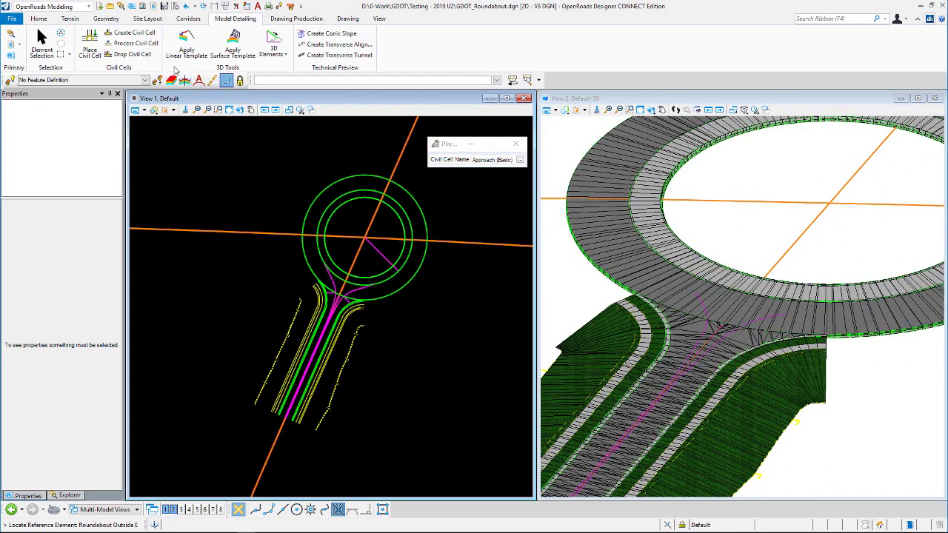
pyautogui.click(90, 40)
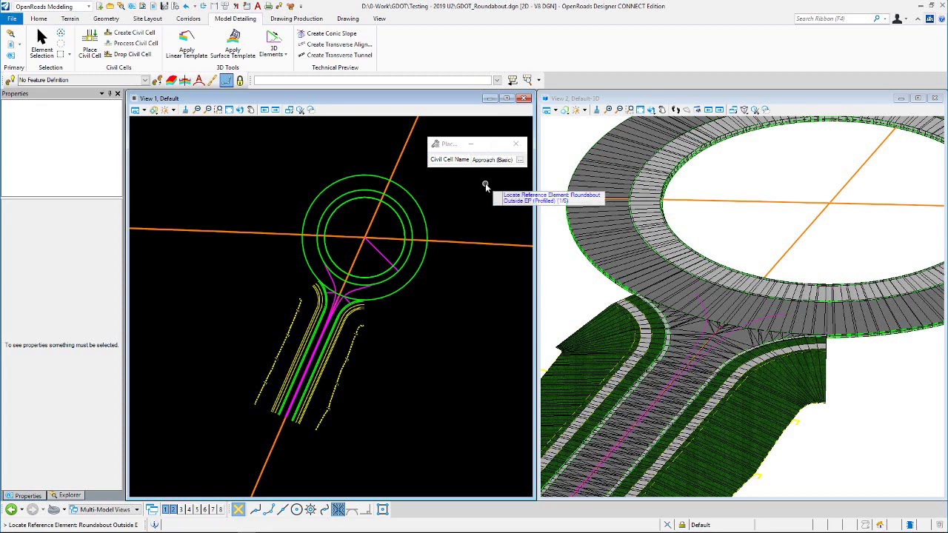
pyautogui.click(520, 159)
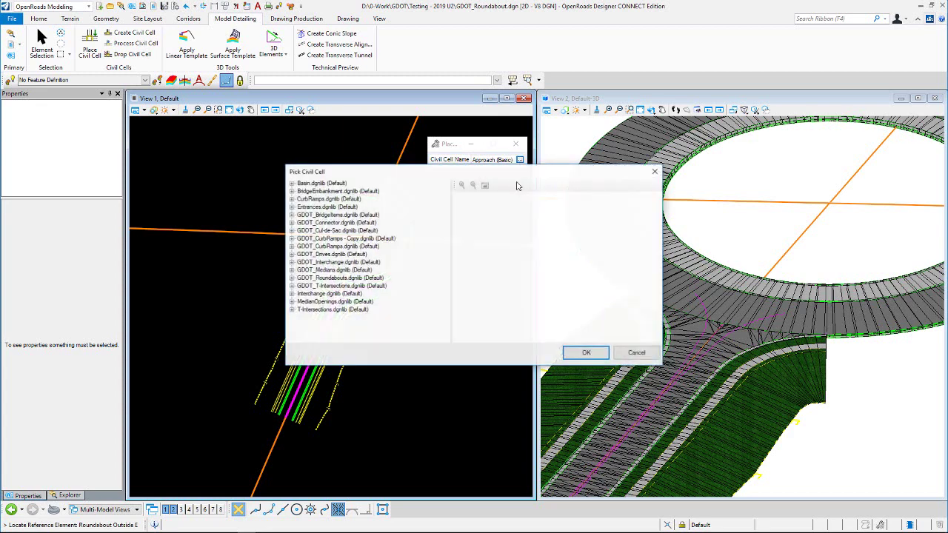
pyautogui.click(292, 277)
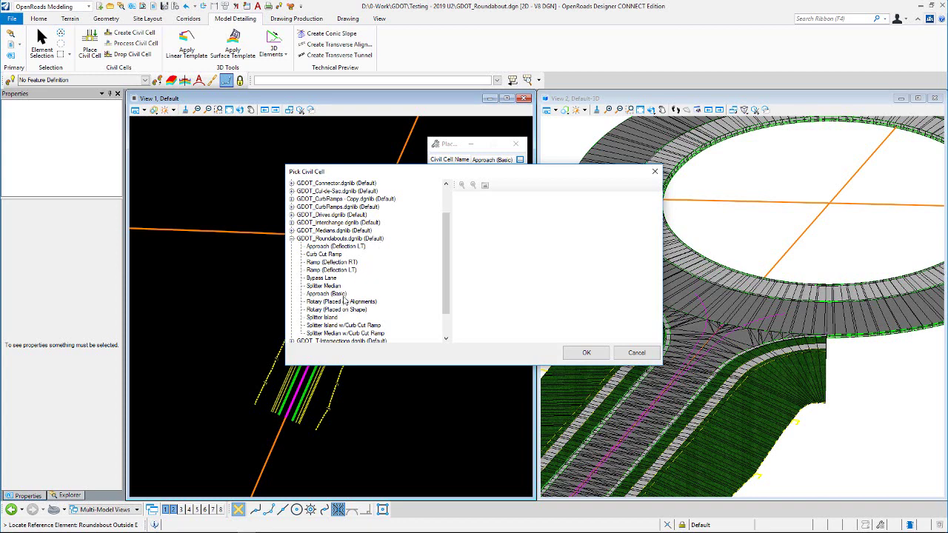
pyautogui.click(337, 246)
pyautogui.click(586, 352)
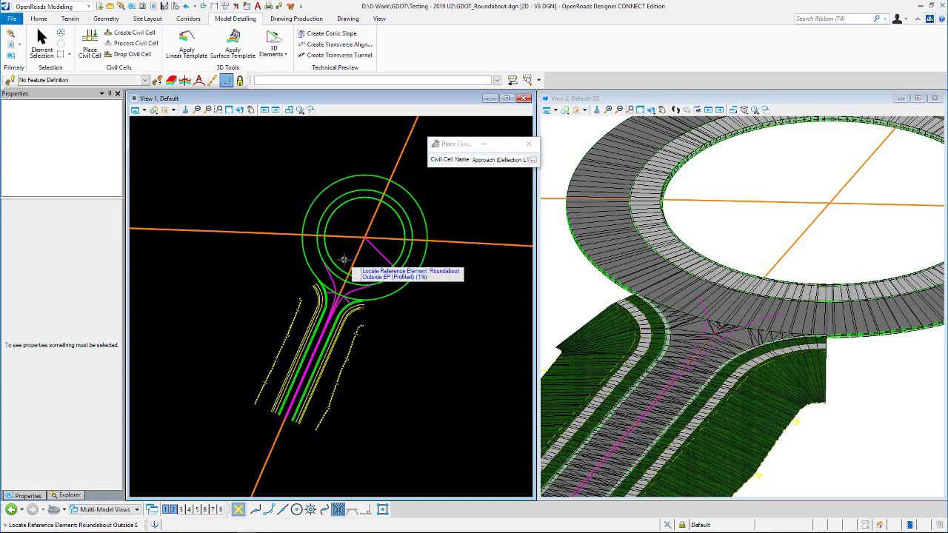
# Pick the rotary's outside edge of pavement, the EOP_Inside arc and the Secondary alignment as references for the deflected approach.
pyautogui.scroll(-1, 328, 269)
pyautogui.scroll(2, 404, 255)
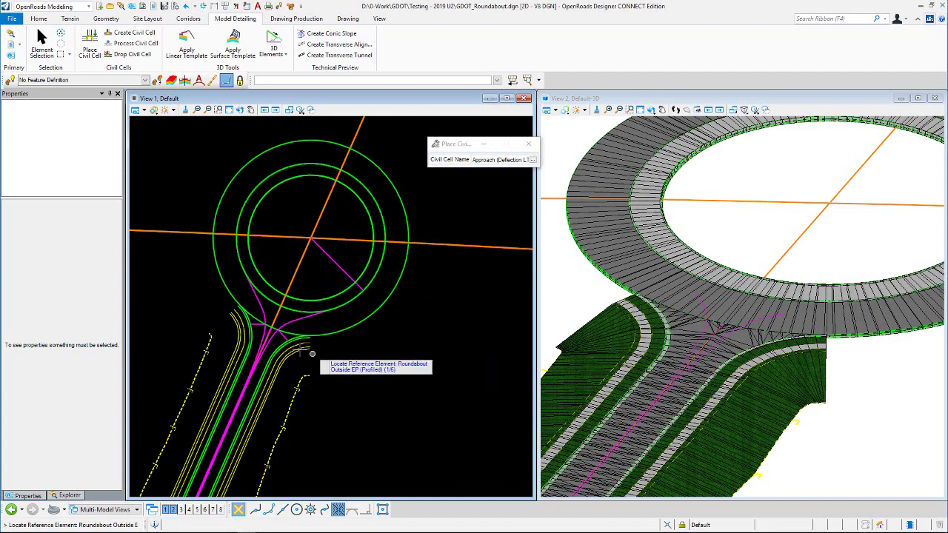
pyautogui.click(405, 252)
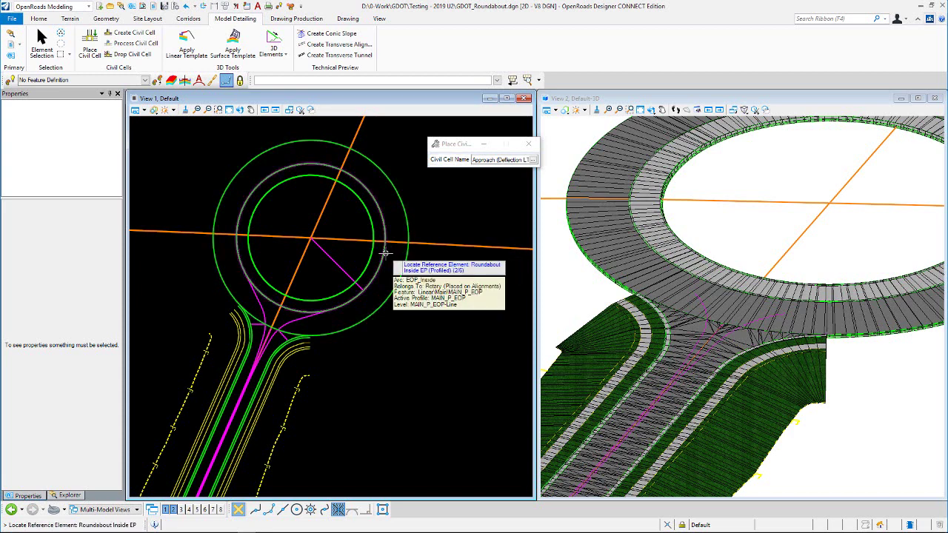
pyautogui.click(384, 253)
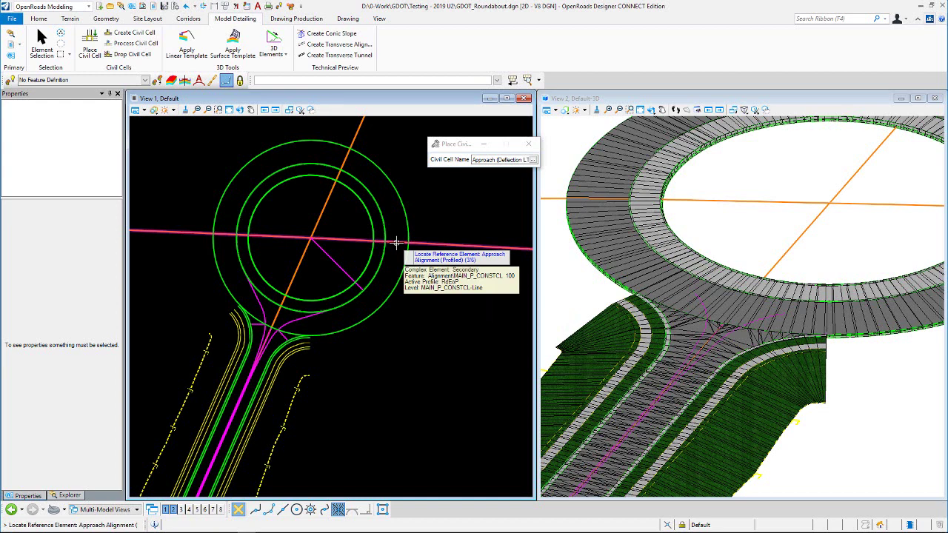
pyautogui.click(396, 242)
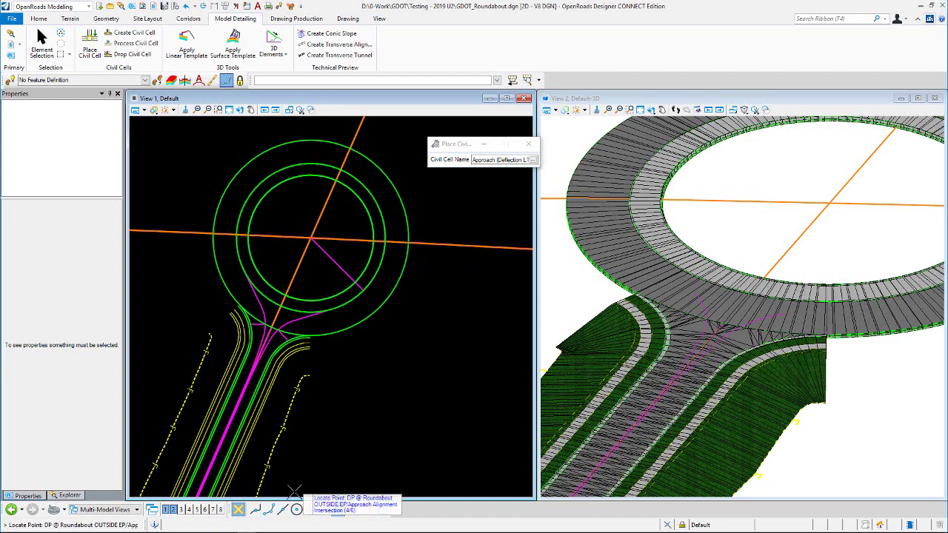
# Locate the deflected approach's design points where the Secondary alignment's east leg crosses the outside and inside edges of pavement.
pyautogui.scroll(4, 403, 259)
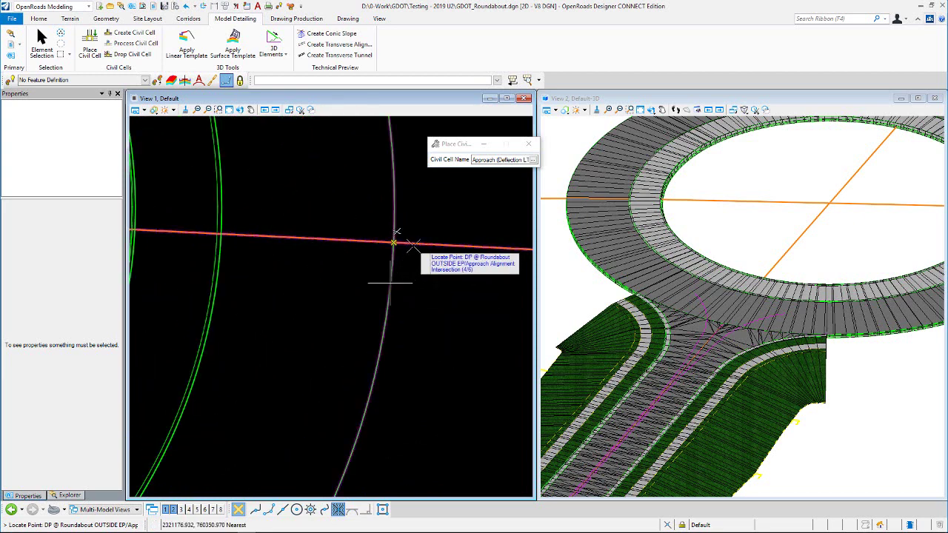
pyautogui.click(396, 242)
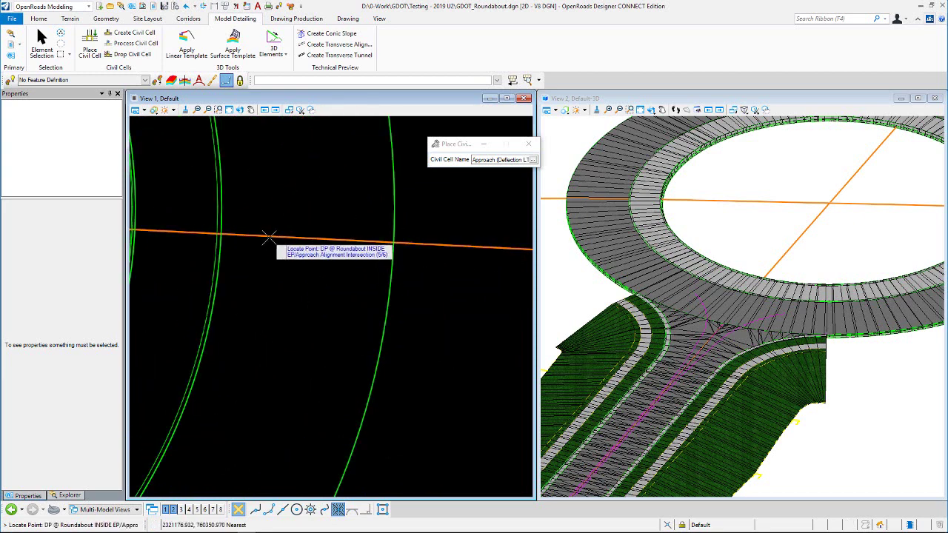
pyautogui.click(221, 233)
# Set the deflected approach's length control point along the east leg of the Secondary alignment.
pyautogui.scroll(-4, 241, 284)
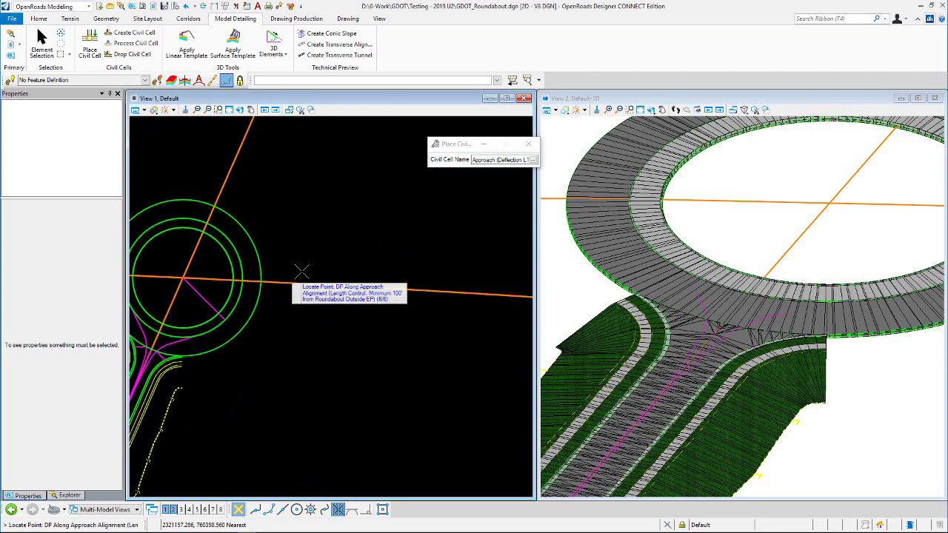
pyautogui.click(431, 270)
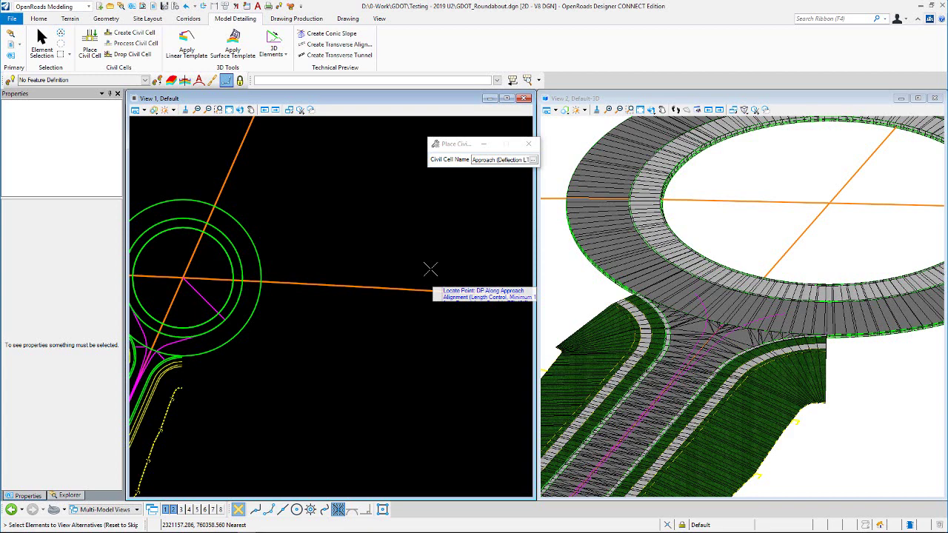
pyautogui.click(431, 270)
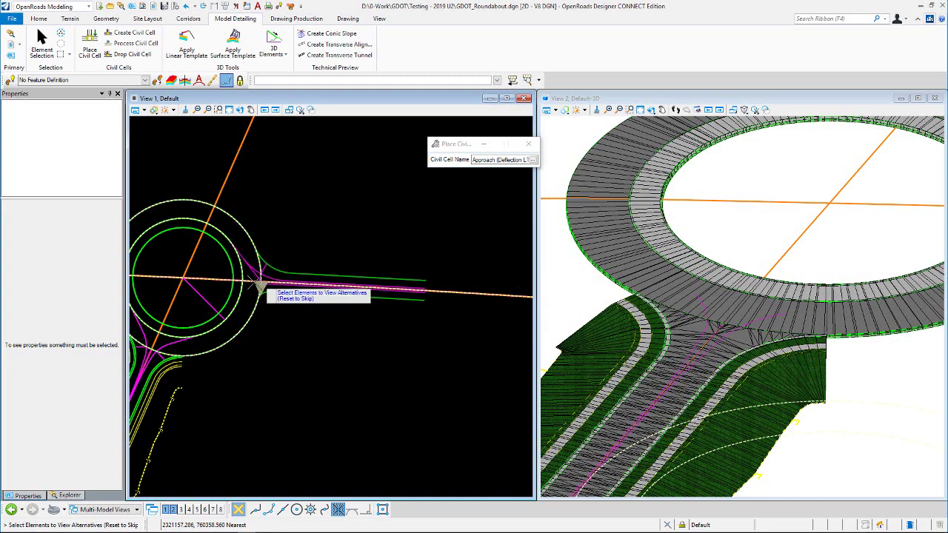
# Choose the alternative for the Approach (Deflection LT) cell on the east leg, accept its placement and end the civil cell command.
pyautogui.scroll(2, 260, 283)
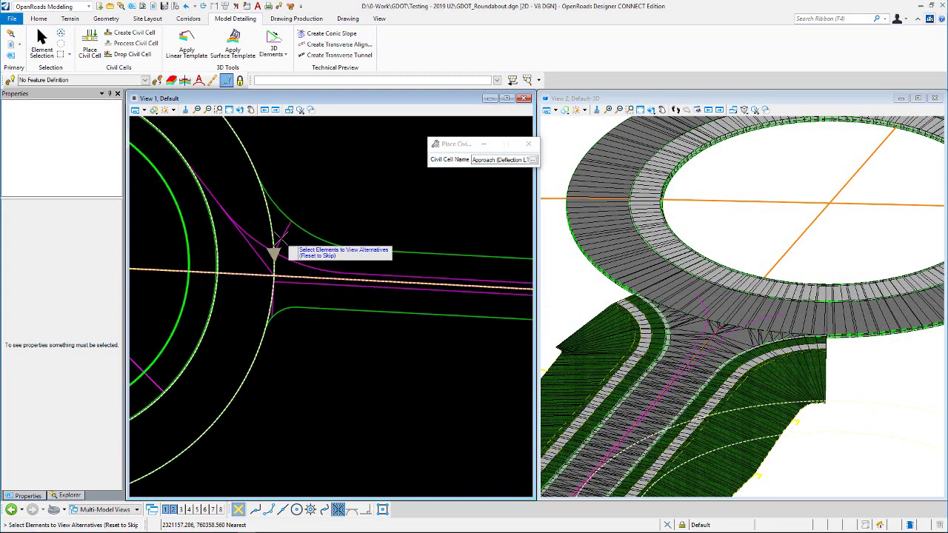
pyautogui.scroll(-1, 280, 261)
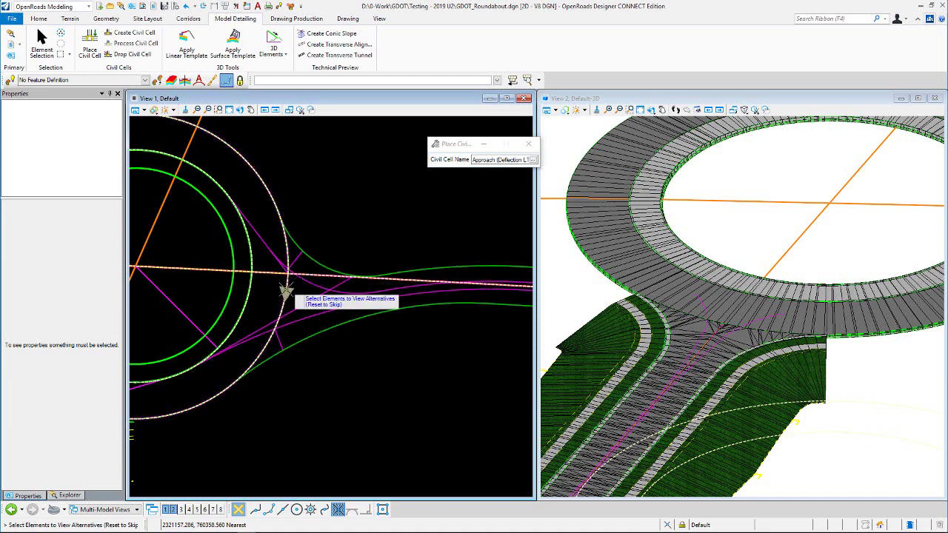
pyautogui.scroll(-2, 286, 291)
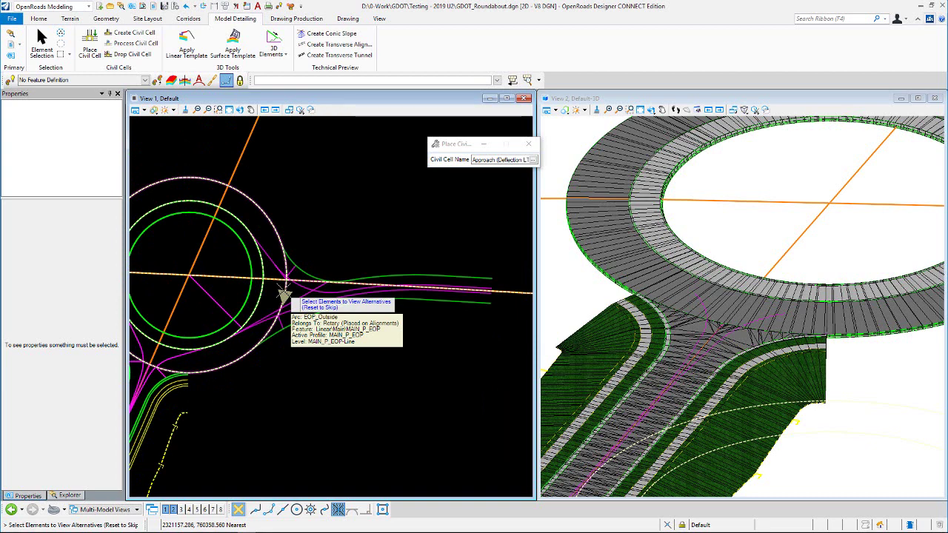
pyautogui.rightClick(361, 214)
pyautogui.click(361, 215)
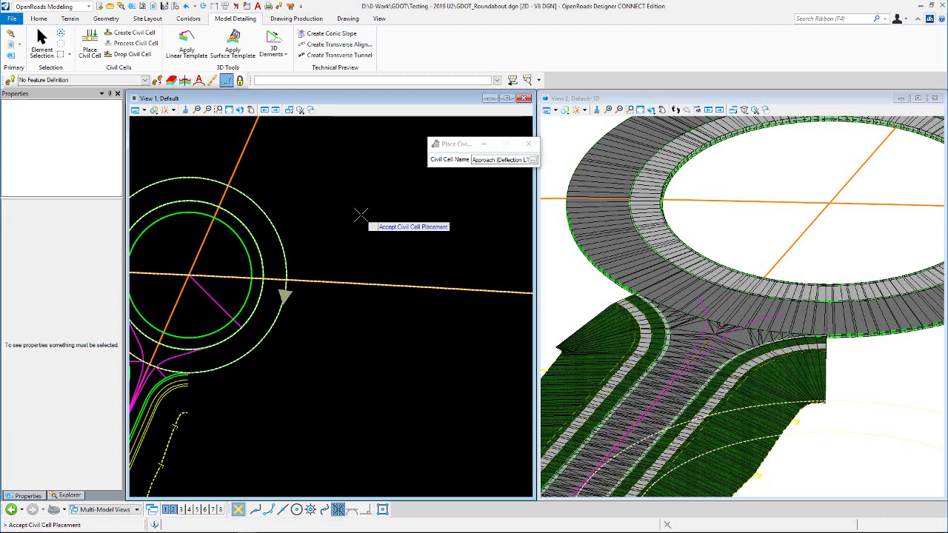
pyautogui.click(360, 215)
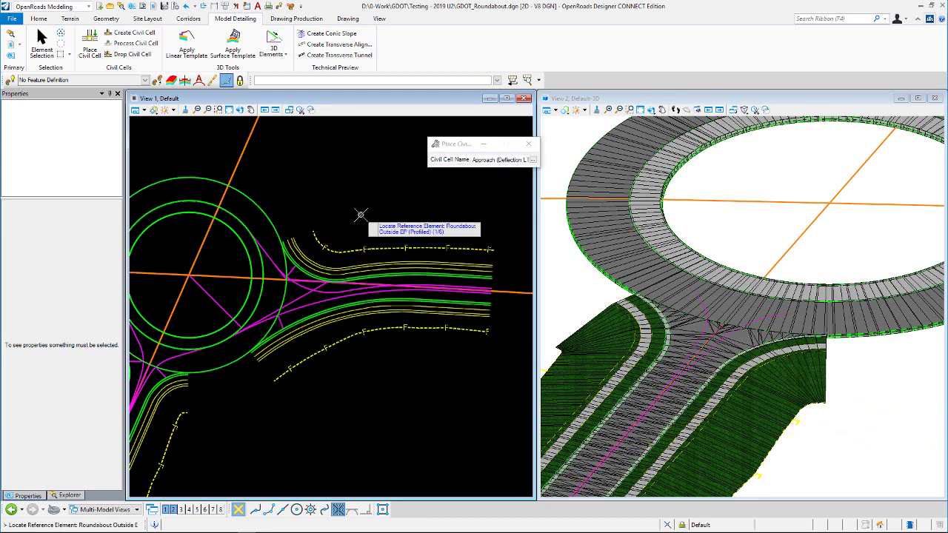
pyautogui.scroll(-5, 707, 298)
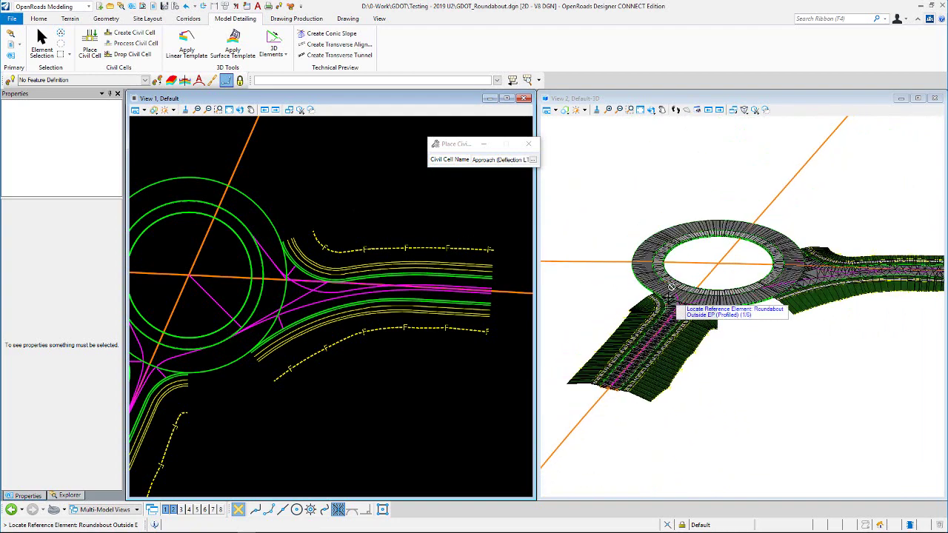
pyautogui.scroll(3, 741, 281)
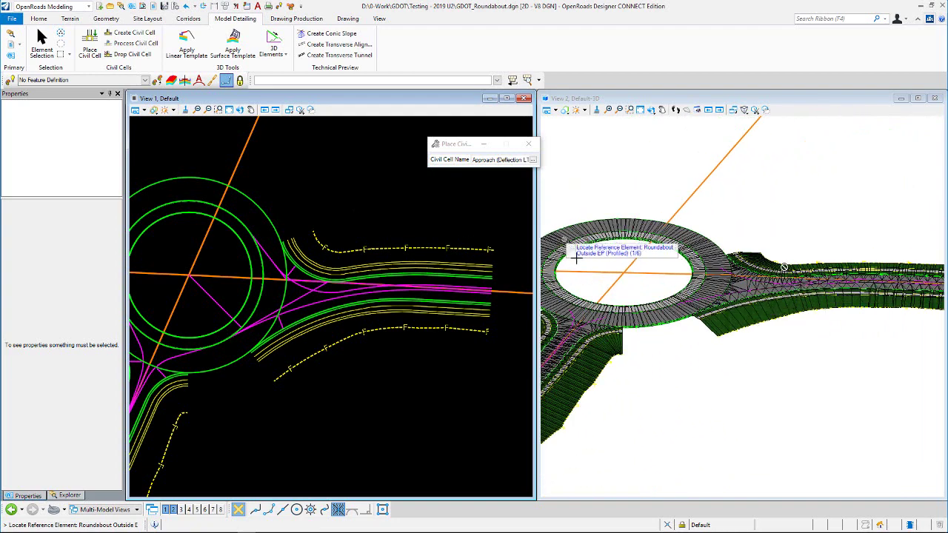
pyautogui.scroll(-2, 562, 241)
pyautogui.scroll(-3, 400, 277)
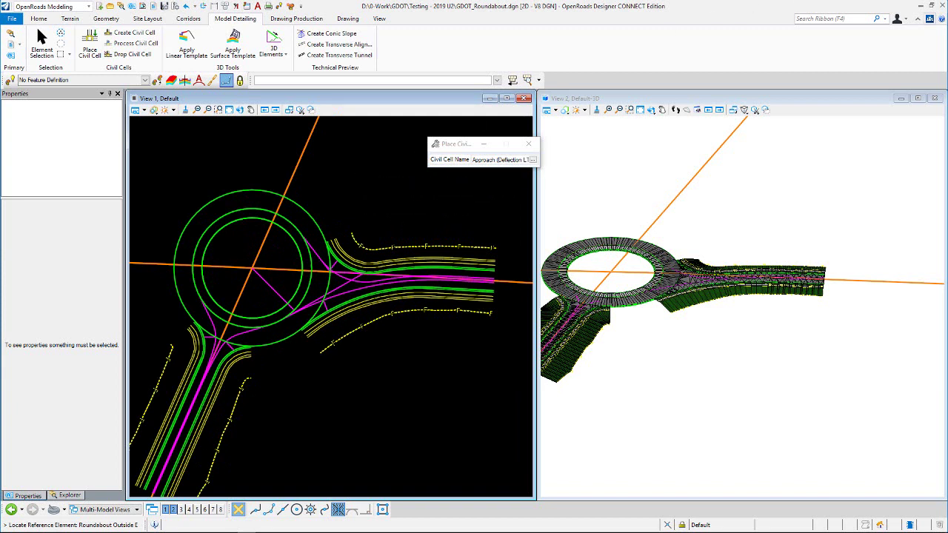
pyautogui.press('Escape')
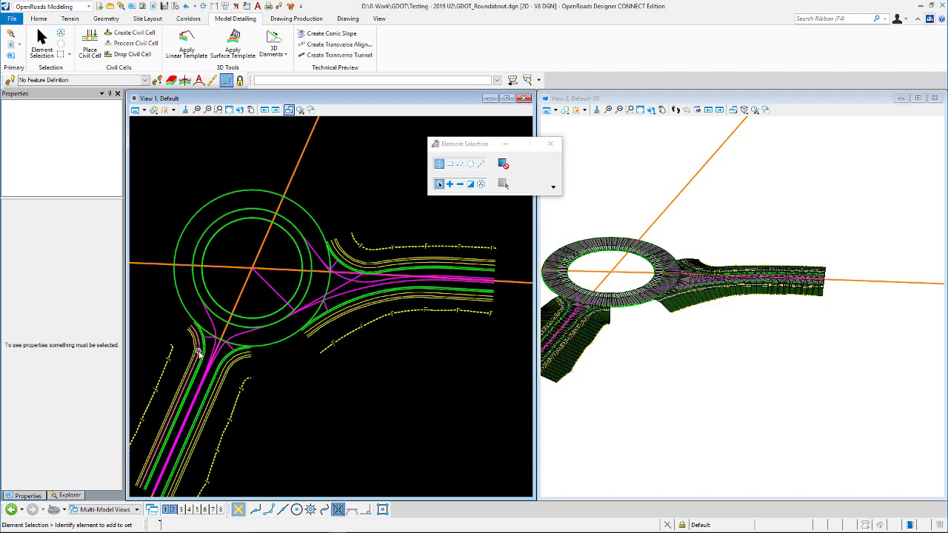
# Set the end curve radius of Median_EP_L1 in the southwest Approach (Basic) cell to 65 feet.
pyautogui.scroll(2, 197, 349)
pyautogui.scroll(-1, 271, 295)
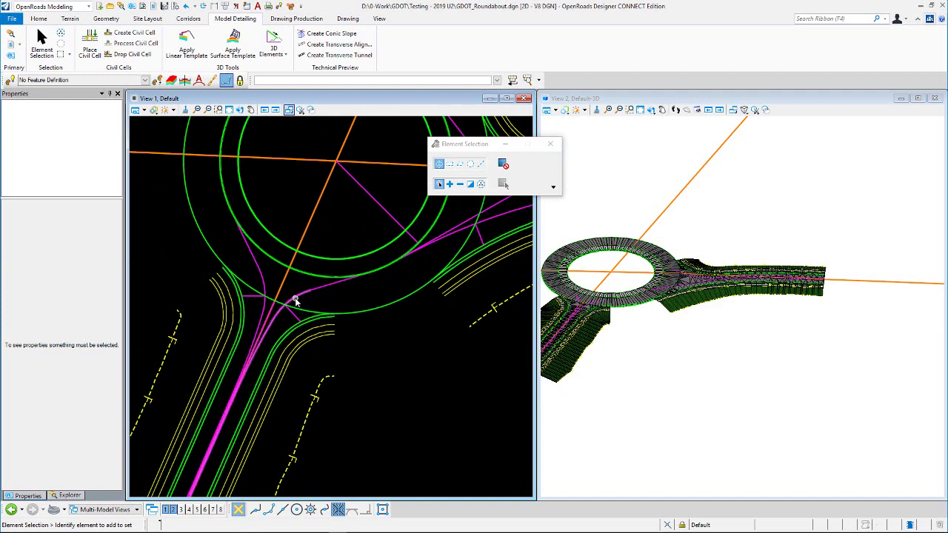
pyautogui.click(294, 300)
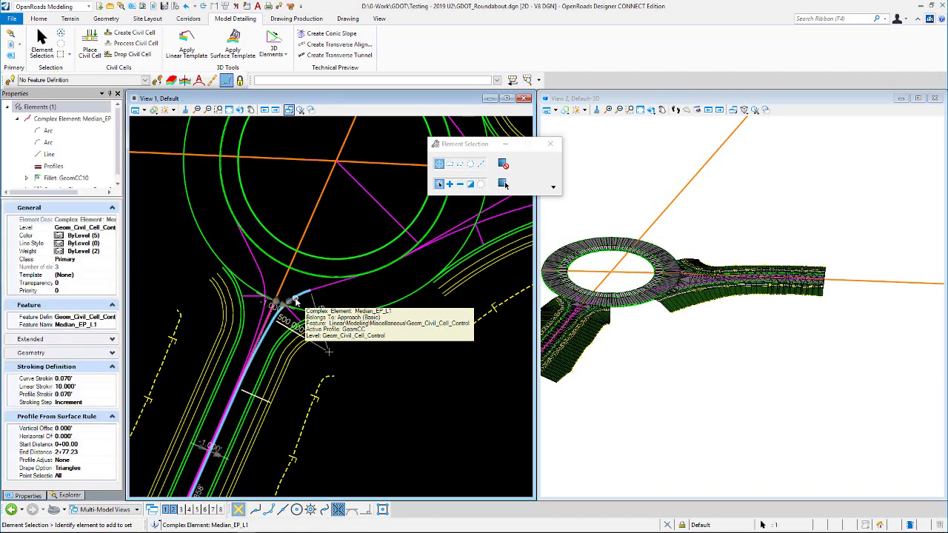
pyautogui.click(274, 271)
pyautogui.scroll(1, 285, 311)
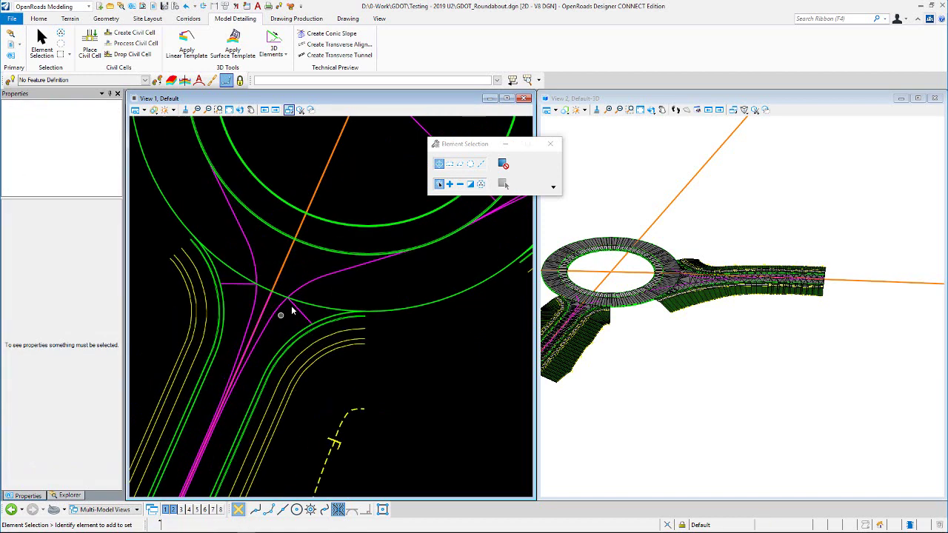
pyautogui.click(280, 320)
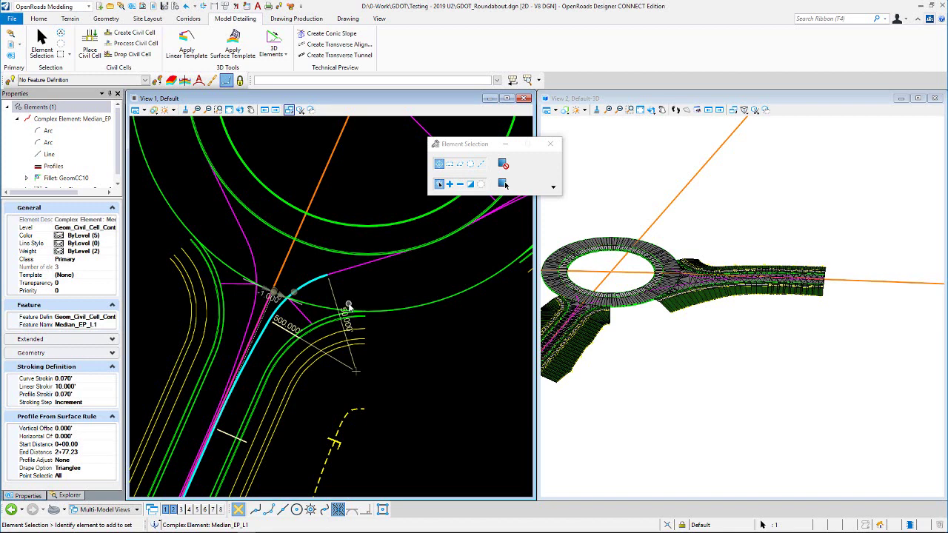
pyautogui.scroll(-2, 302, 250)
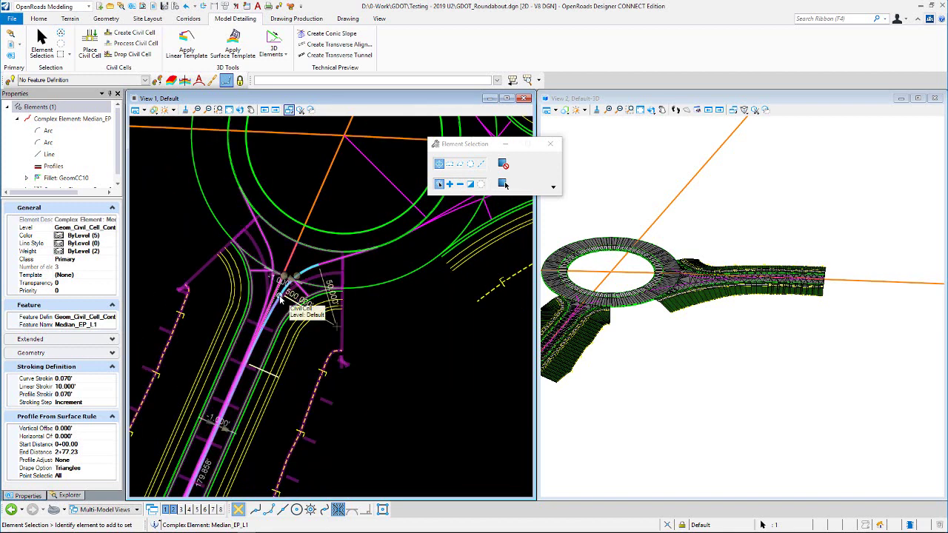
pyautogui.scroll(1, 324, 280)
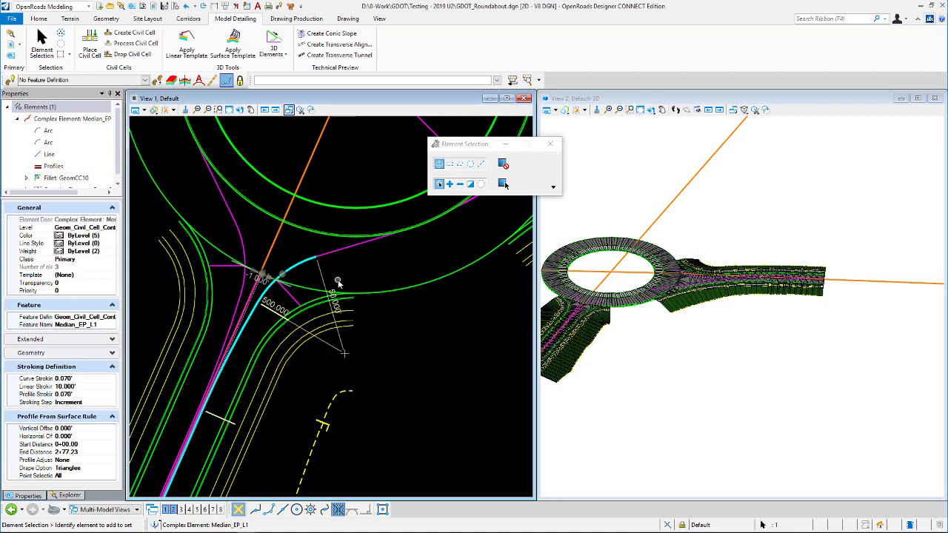
pyautogui.click(334, 298)
pyautogui.write('75')
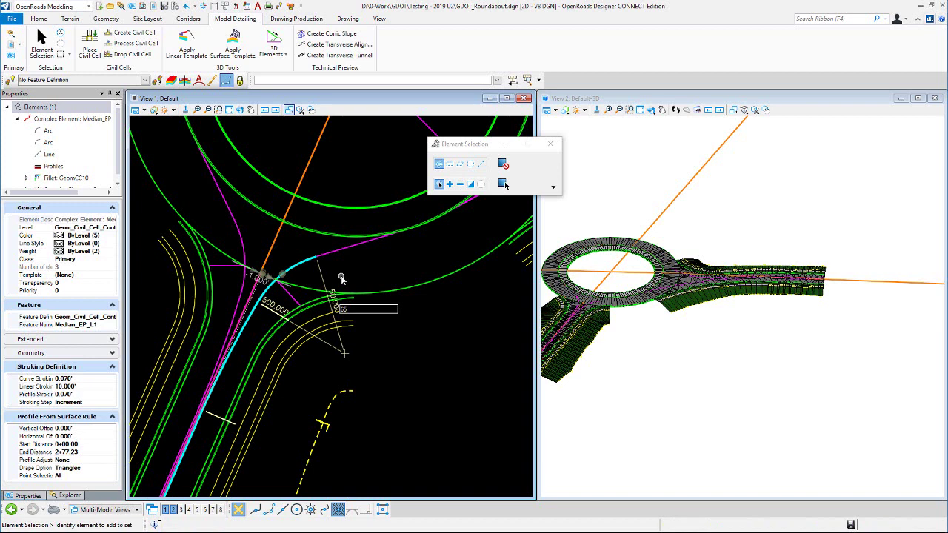
pyautogui.press('Return')
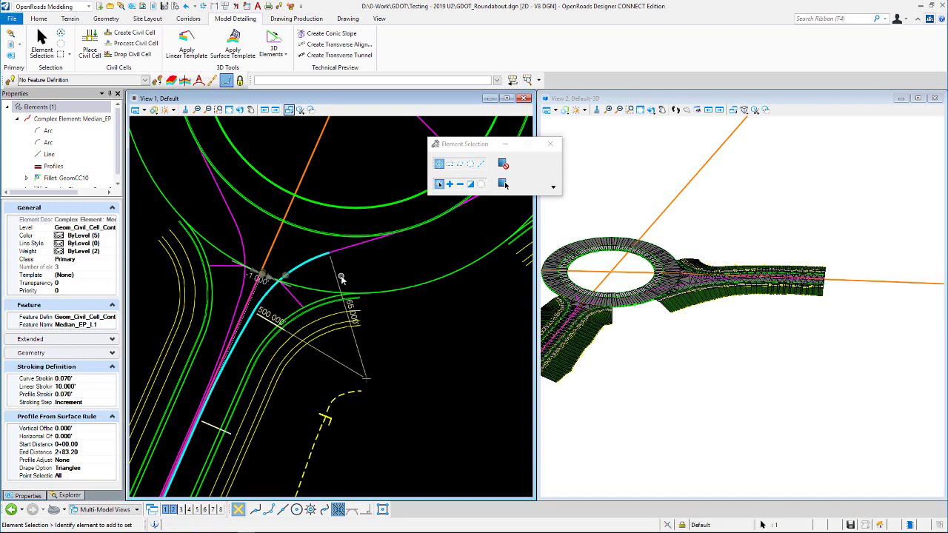
# Examine the lane width control line, the EP_L edge of pavement and Median_EP_L1 on the southwest approach.
pyautogui.click(299, 251)
pyautogui.click(293, 300)
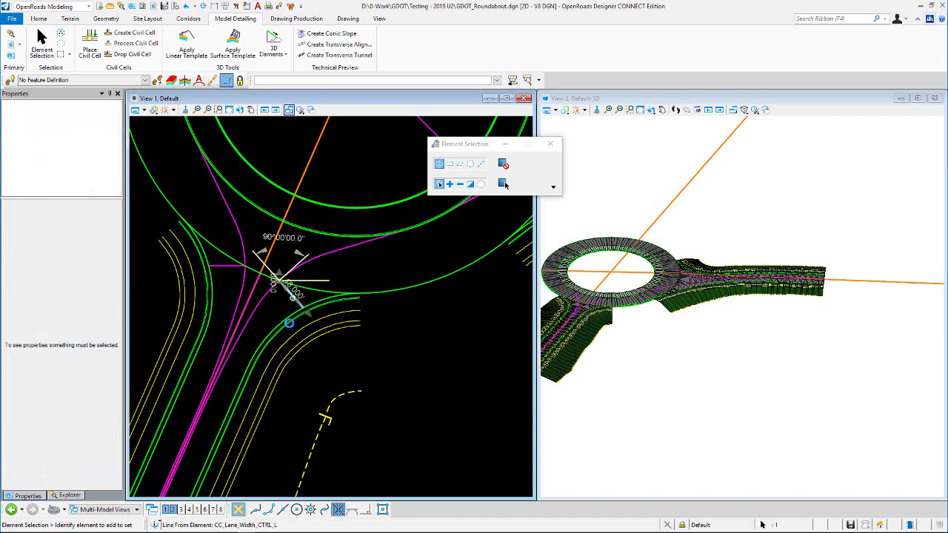
pyautogui.scroll(1, 293, 296)
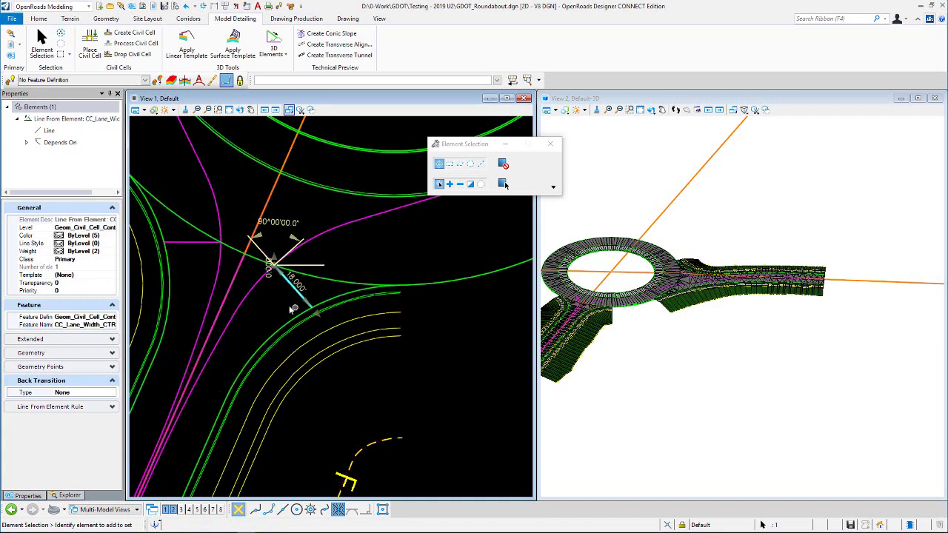
pyautogui.click(300, 316)
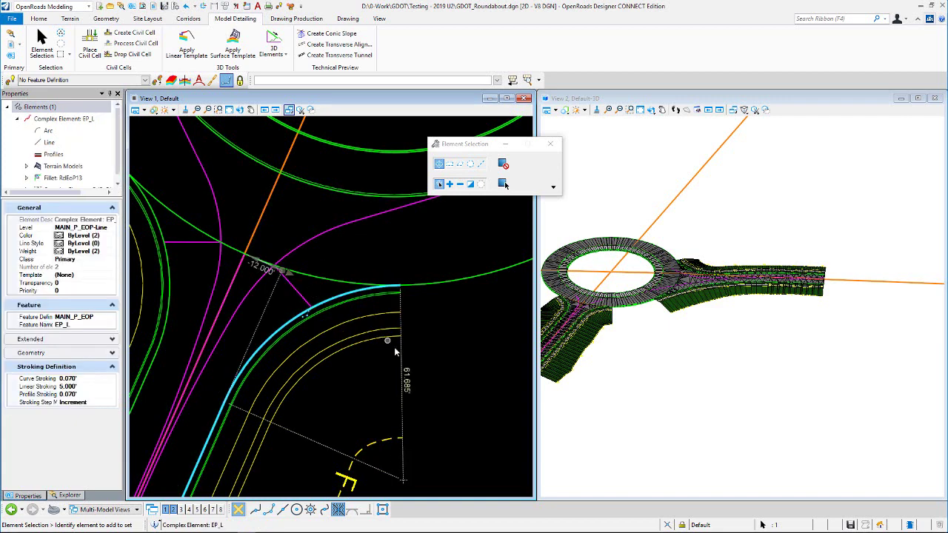
pyautogui.scroll(-2, 366, 324)
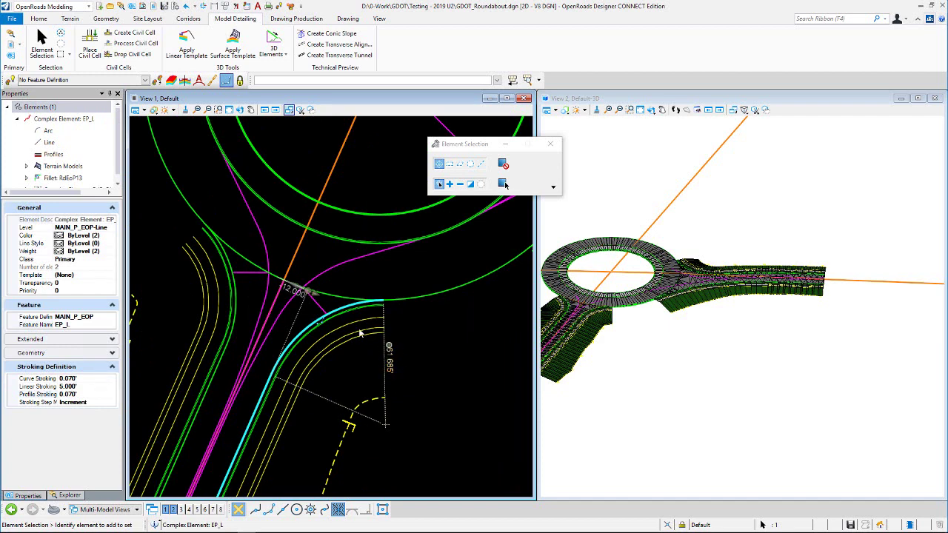
pyautogui.click(337, 273)
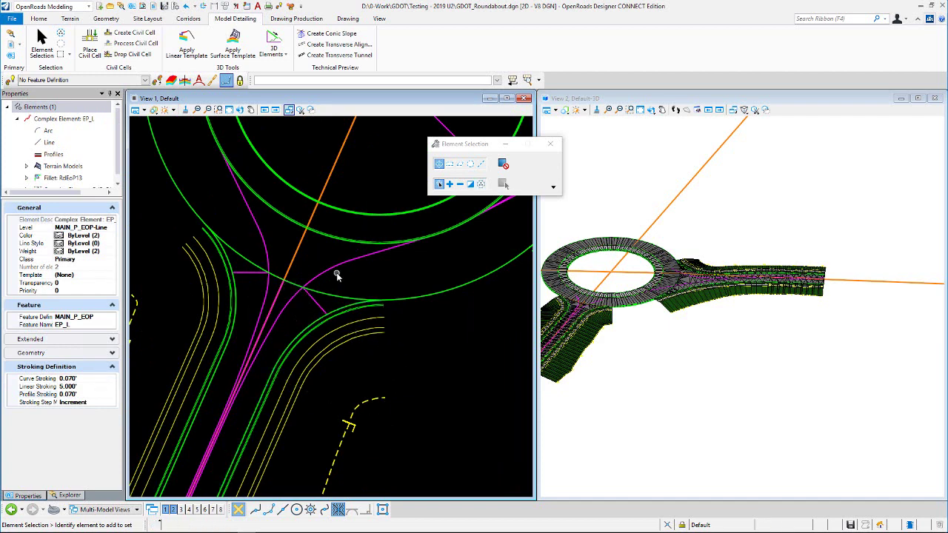
pyautogui.click(317, 320)
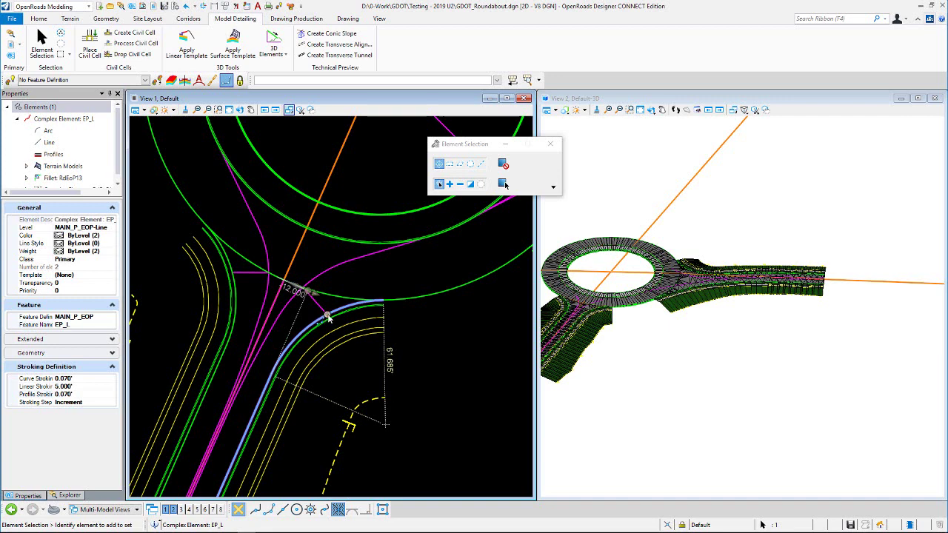
pyautogui.click(332, 279)
pyautogui.click(323, 276)
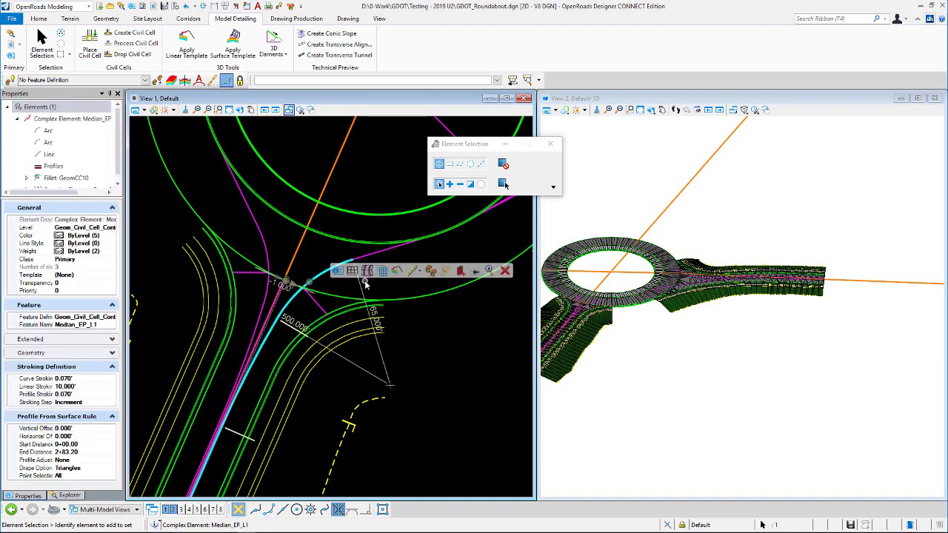
# Set the end curve radius of Median_EP_R, on the opposite side of the southwest approach's median, to 65 feet.
pyautogui.click(266, 253)
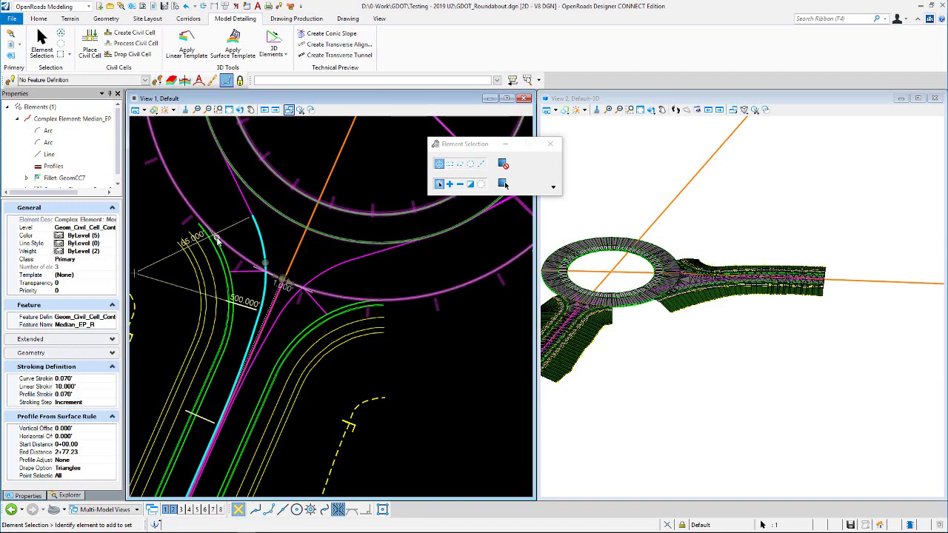
pyautogui.click(211, 188)
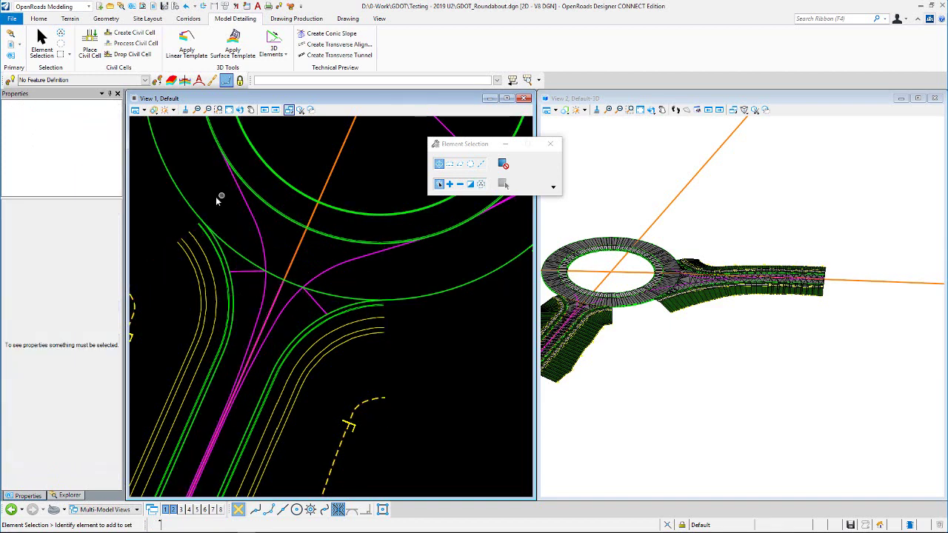
# Inspect the Ahead Transition properties of the GeomCC10 fillet belonging to Median_EP_L1.
pyautogui.click(291, 298)
pyautogui.scroll(-1, 66, 161)
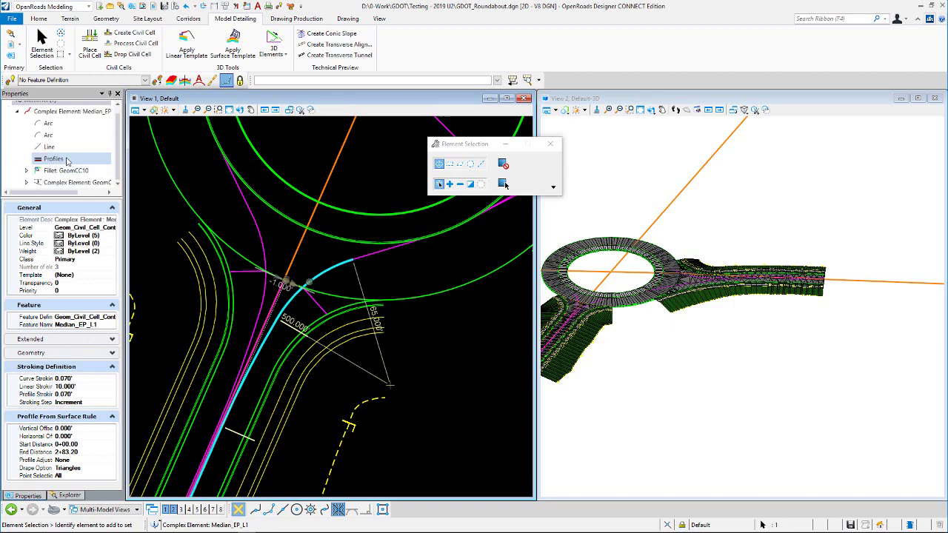
pyautogui.click(71, 170)
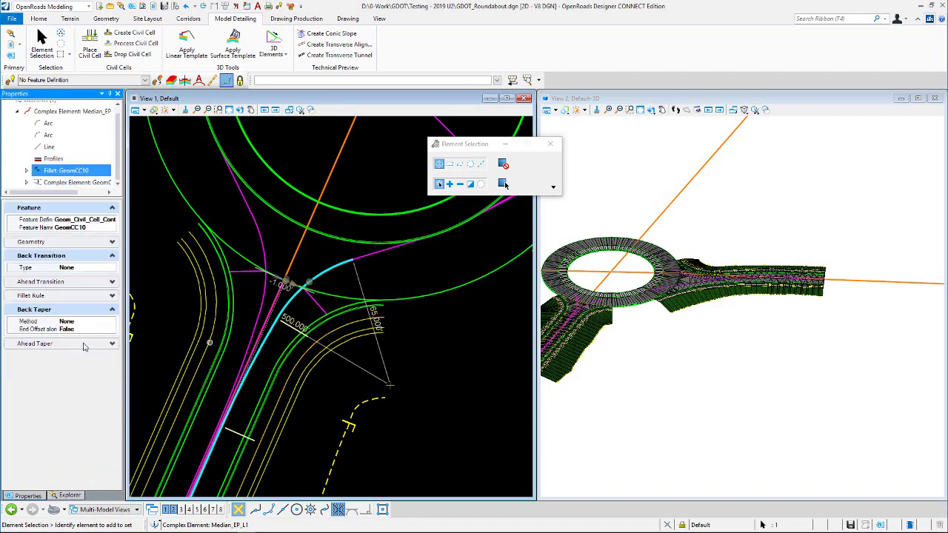
pyautogui.click(112, 282)
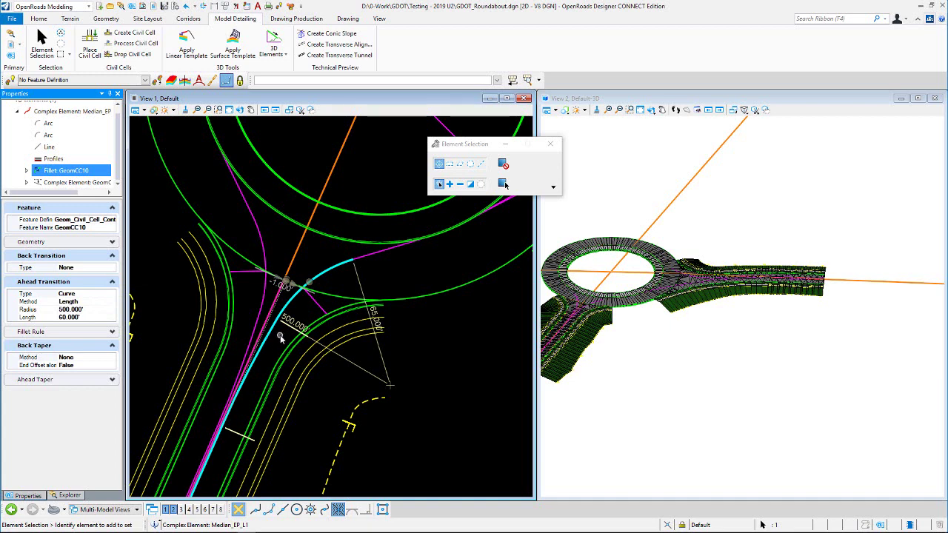
pyautogui.click(104, 283)
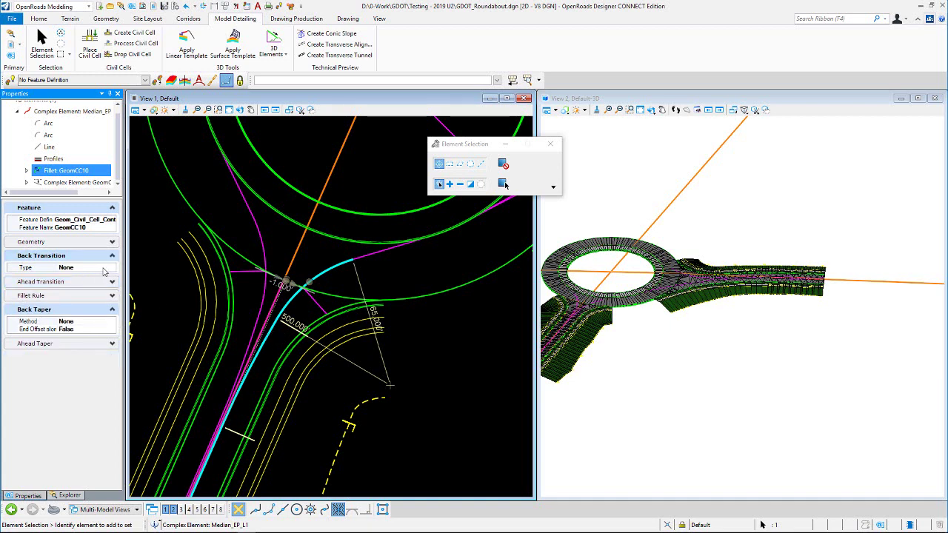
pyautogui.click(302, 151)
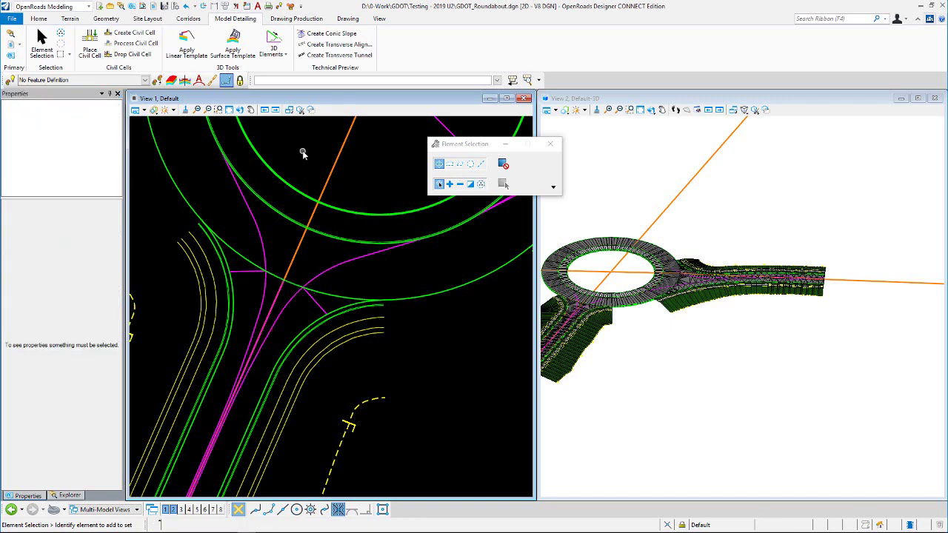
# Set the offset of the Median_Ctrl_LT control line on the southwest approach to 0.
pyautogui.scroll(1, 343, 272)
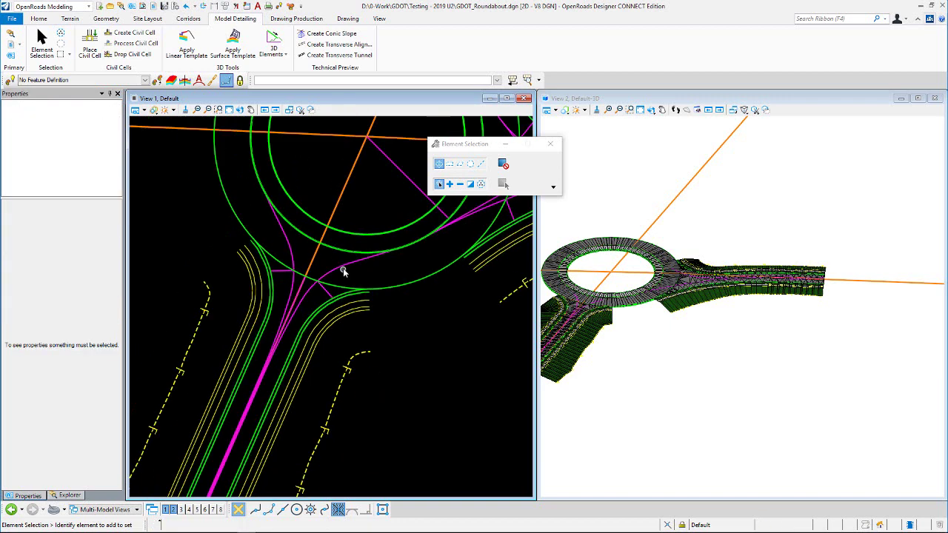
pyautogui.scroll(-1, 314, 301)
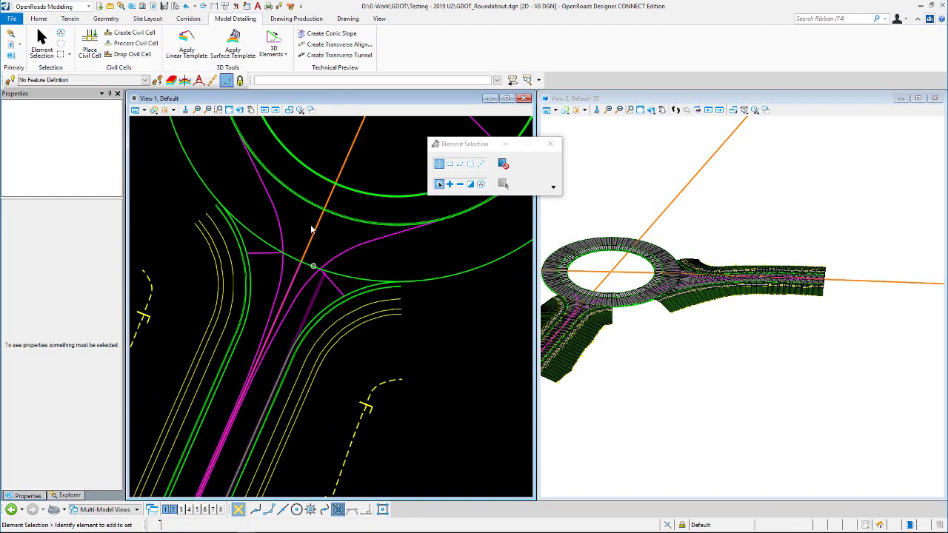
pyautogui.scroll(1, 310, 300)
pyautogui.scroll(-1, 299, 294)
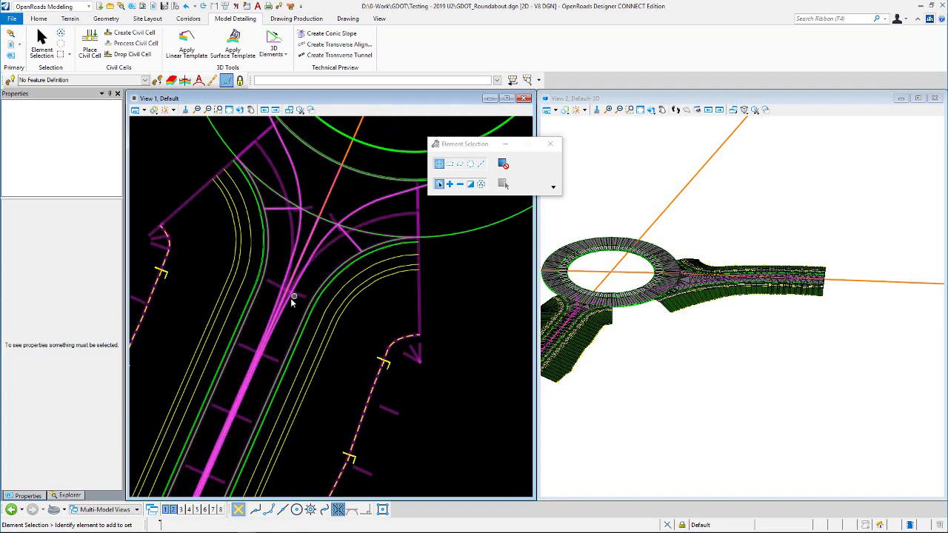
pyautogui.scroll(2, 293, 296)
pyautogui.click(303, 245)
pyautogui.scroll(-2, 345, 248)
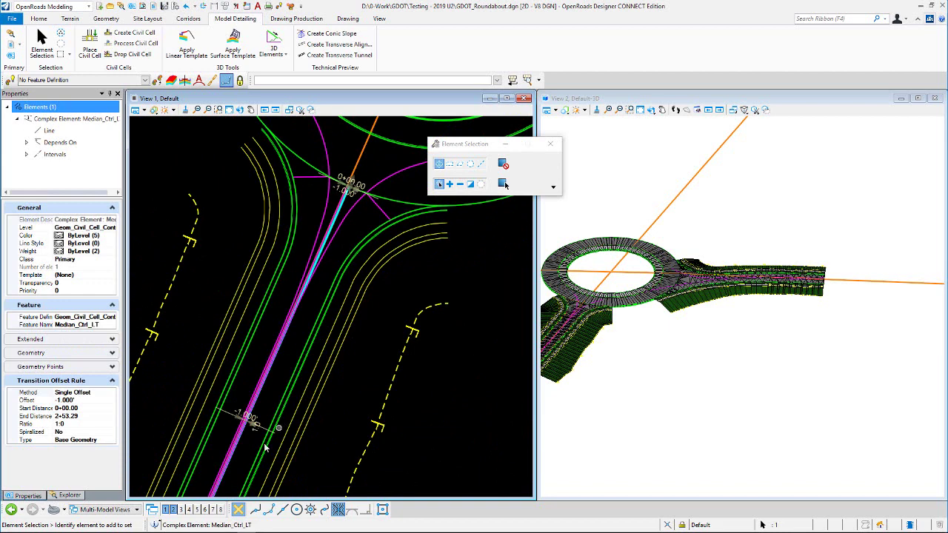
pyautogui.scroll(2, 245, 423)
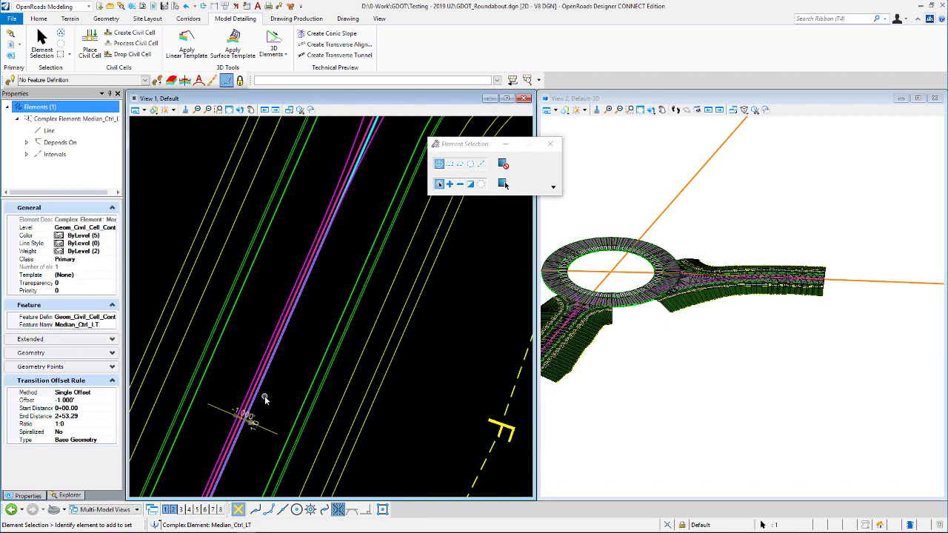
pyautogui.click(252, 417)
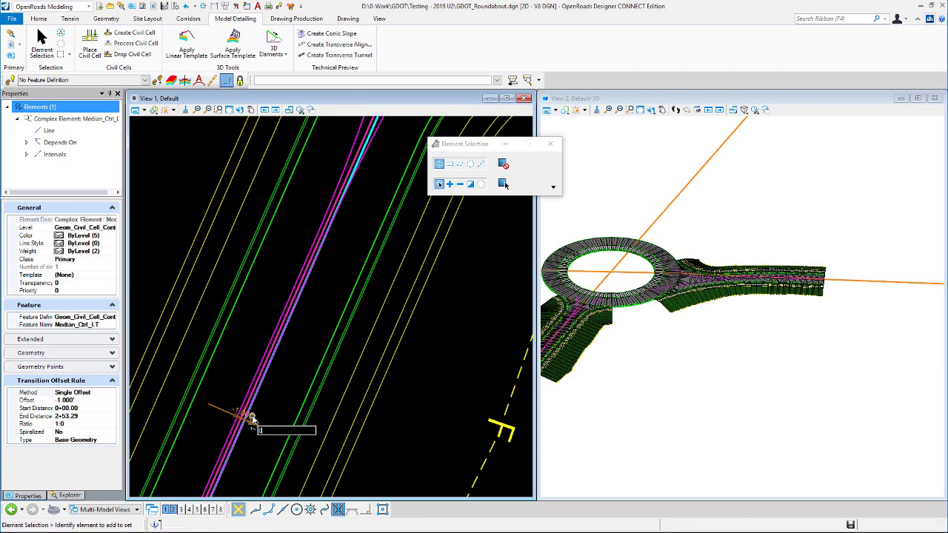
pyautogui.write('0')
pyautogui.press('Return')
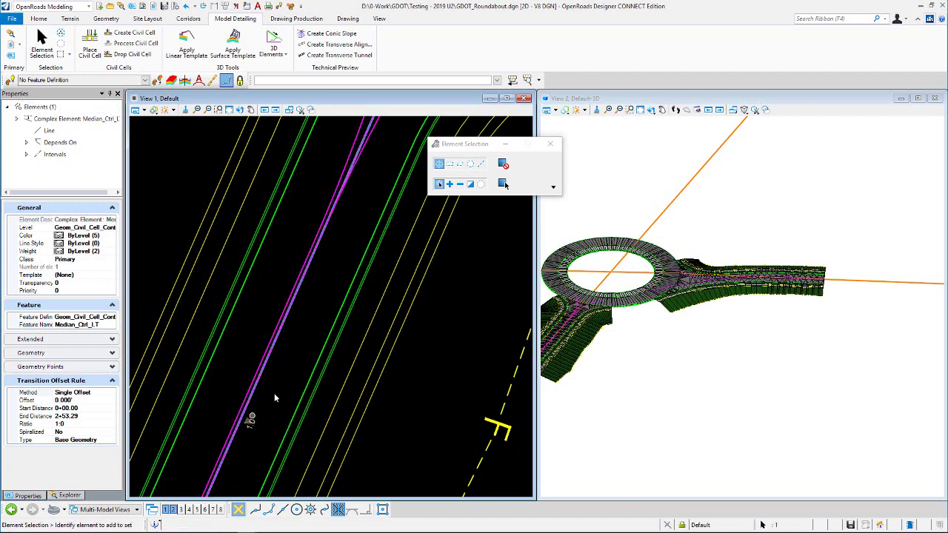
# Set the offset of the Median_Ctrl_R control line on the southwest approach to 0.
pyautogui.scroll(-1, 295, 395)
pyautogui.scroll(-1, 295, 395)
pyautogui.scroll(2, 350, 210)
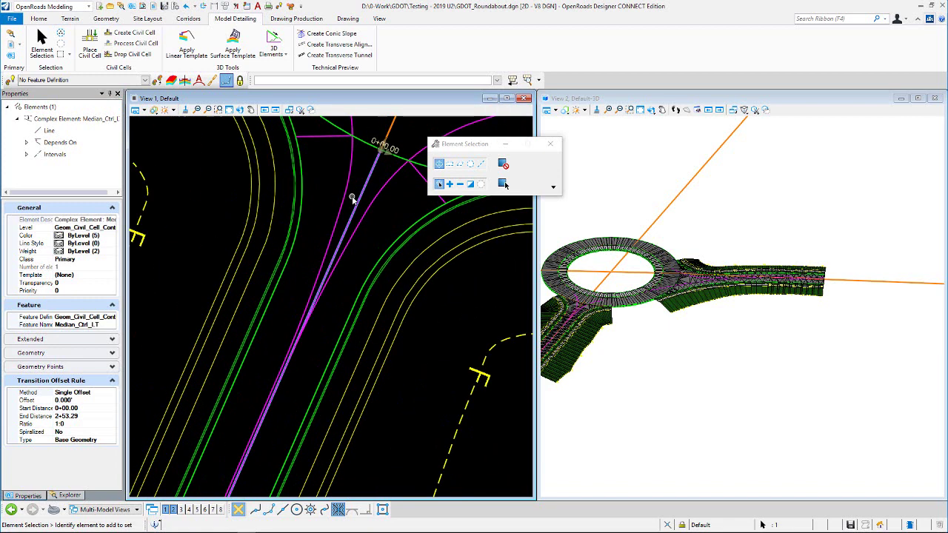
pyautogui.click(351, 203)
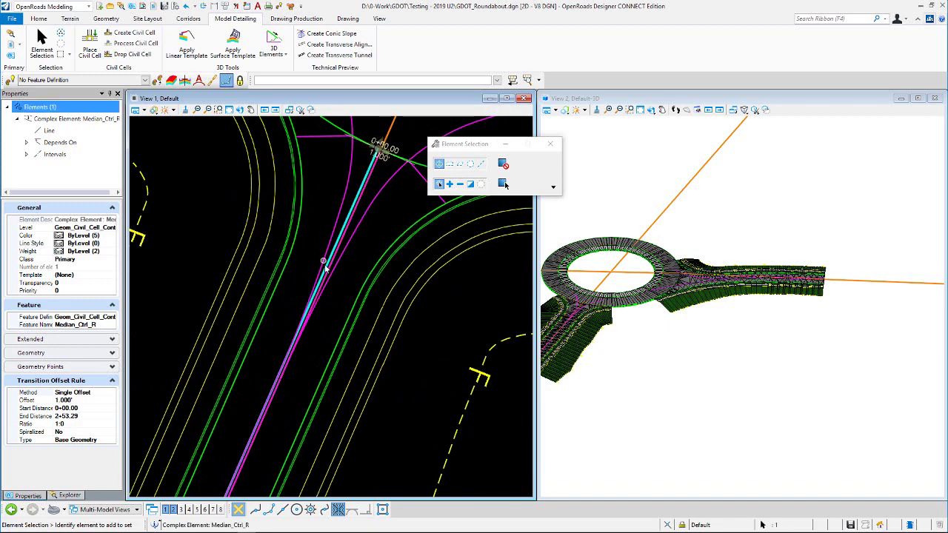
pyautogui.scroll(-1, 326, 269)
pyautogui.click(278, 394)
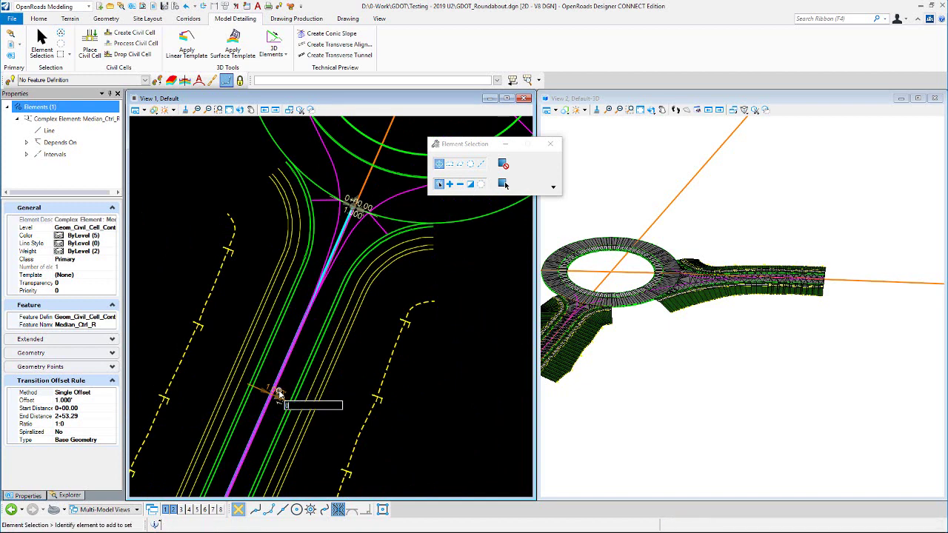
pyautogui.press('Escape')
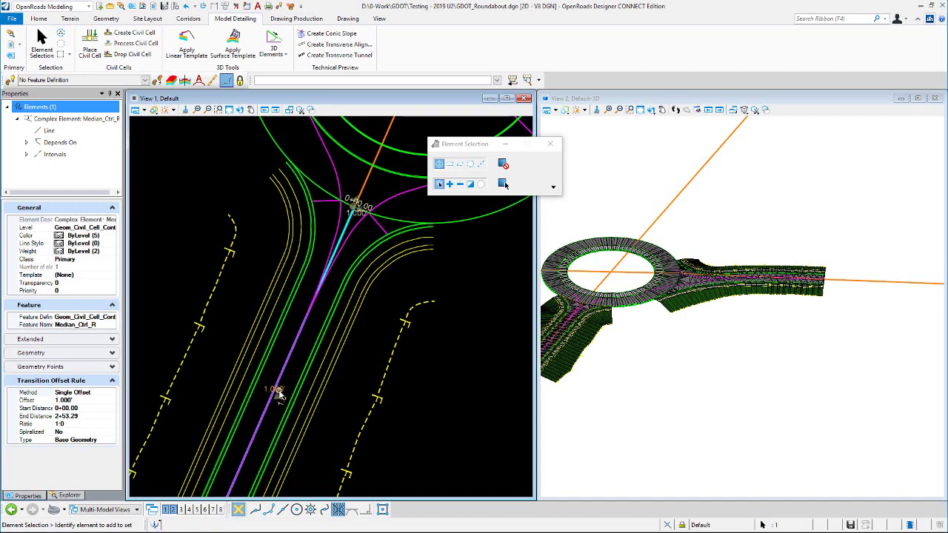
pyautogui.click(320, 170)
pyautogui.scroll(4, 333, 230)
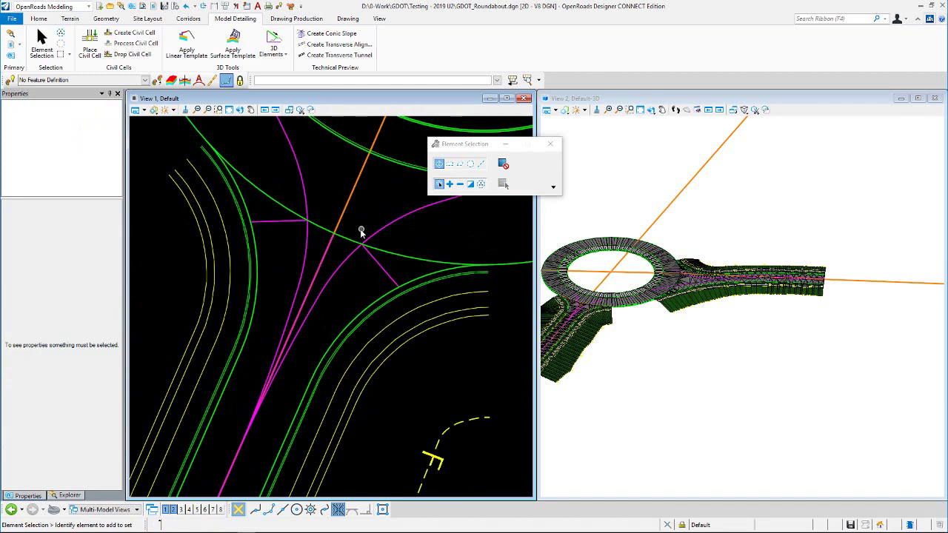
# Set the end curve radius of Median_EP_L1 on the southwest approach to 75 feet.
pyautogui.scroll(-2, 340, 293)
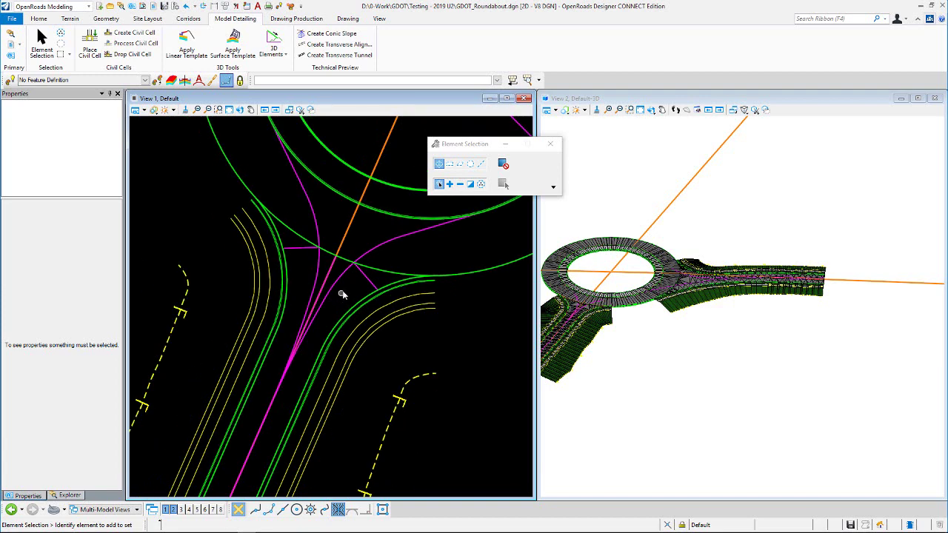
pyautogui.click(375, 252)
pyautogui.click(426, 288)
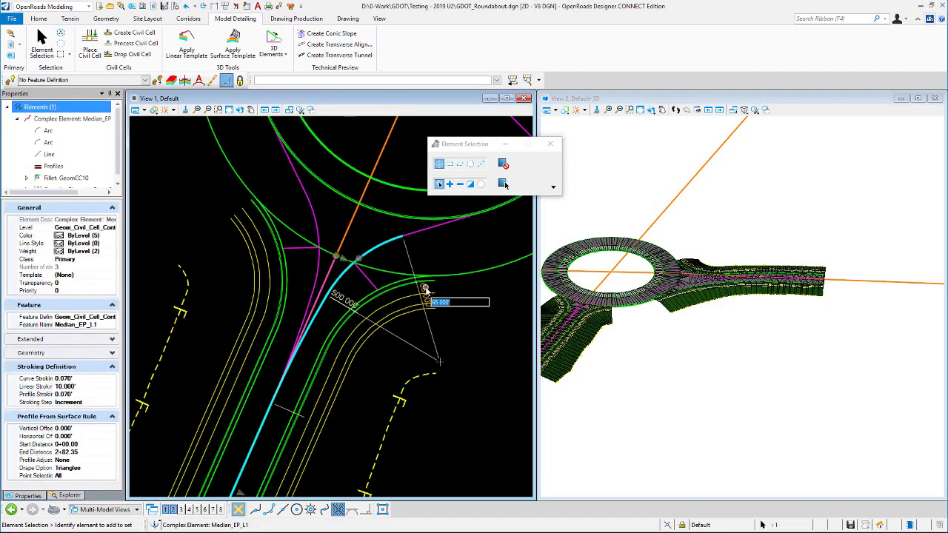
pyautogui.write('75')
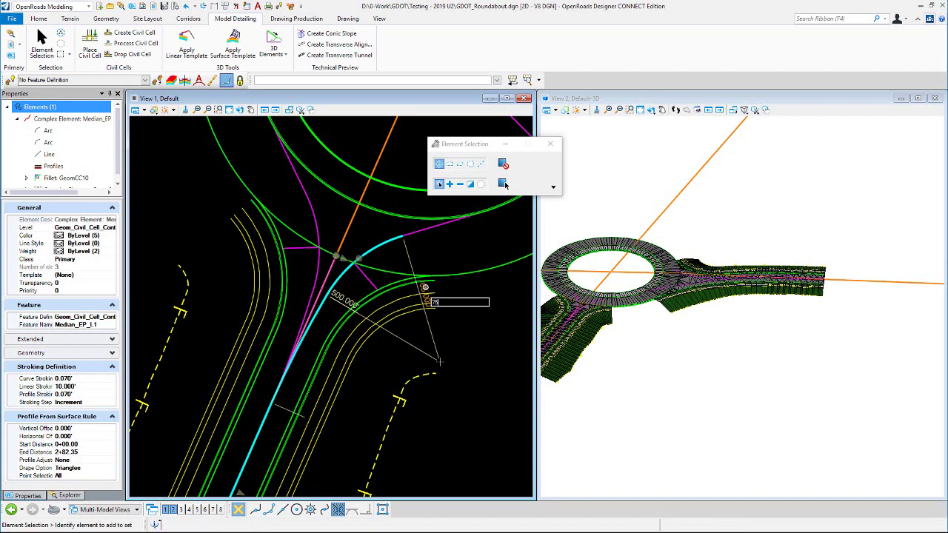
pyautogui.press('Return')
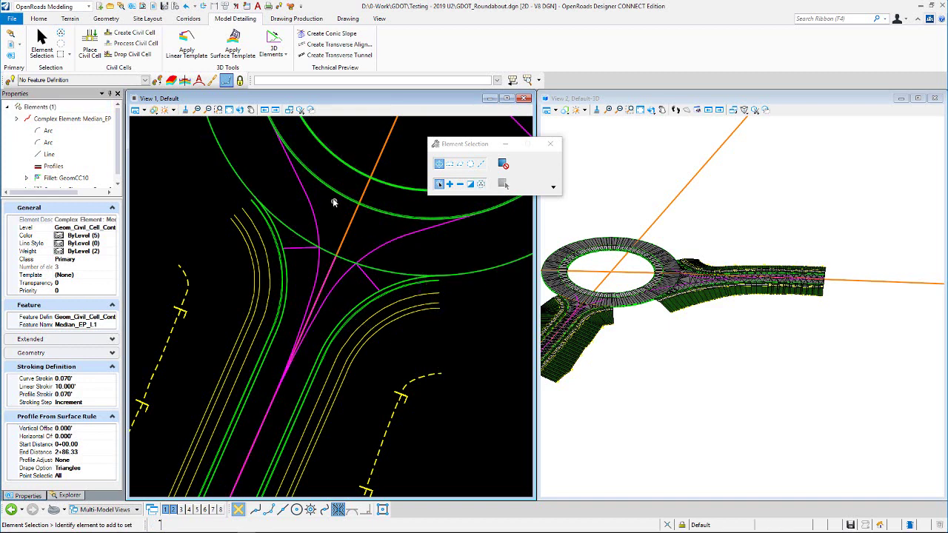
# Move the outer end point of control line GeomCC8 on the southwest approach away from the centerline, toward the Median_EP_R side.
pyautogui.click(334, 205)
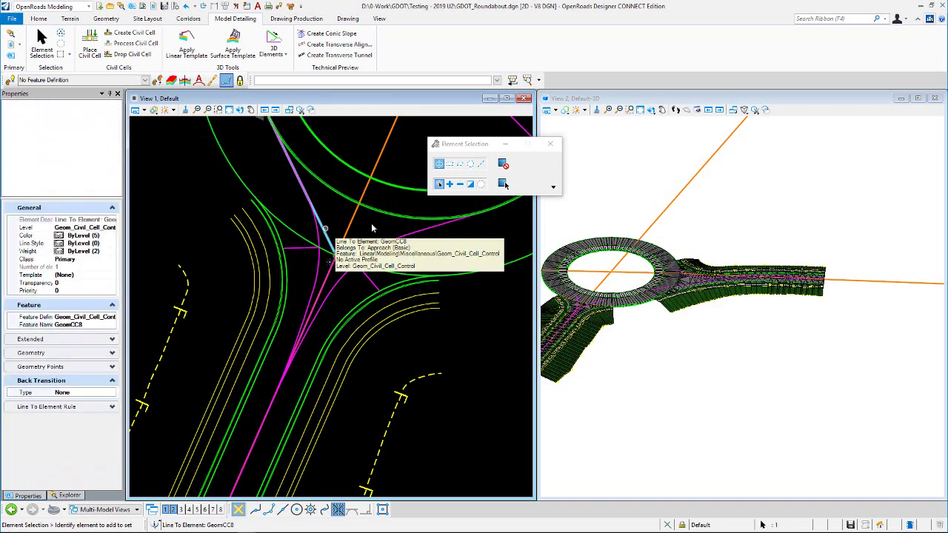
pyautogui.click(326, 229)
pyautogui.click(363, 247)
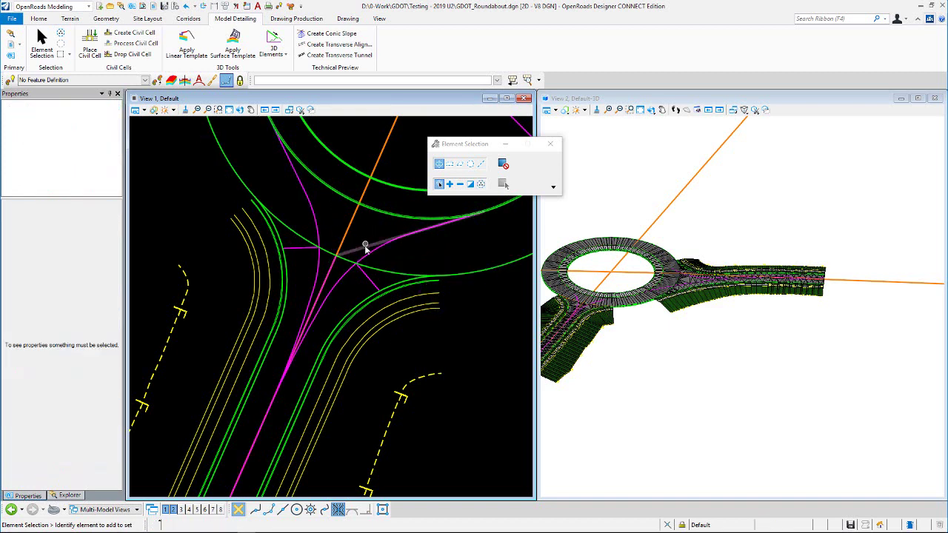
pyautogui.click(325, 218)
pyautogui.click(321, 223)
pyautogui.scroll(-1, 332, 242)
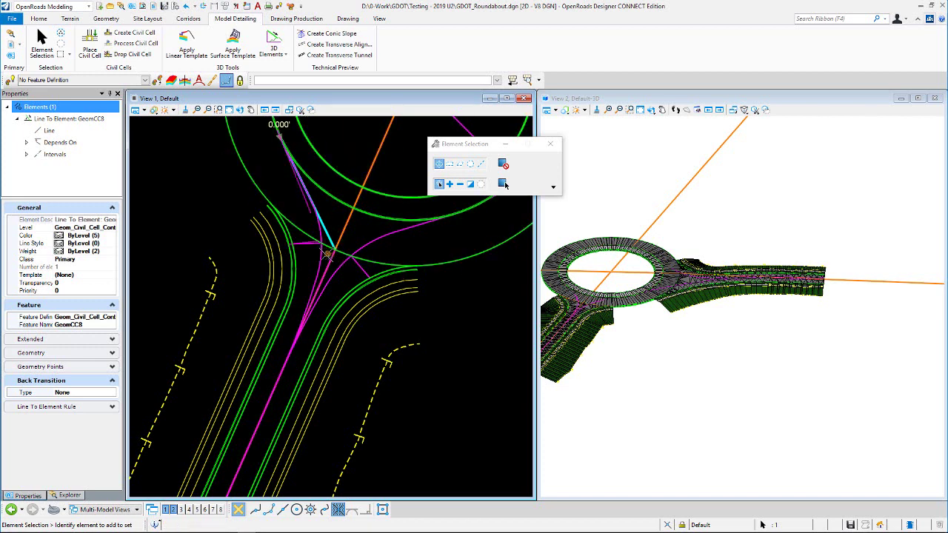
pyautogui.click(319, 257)
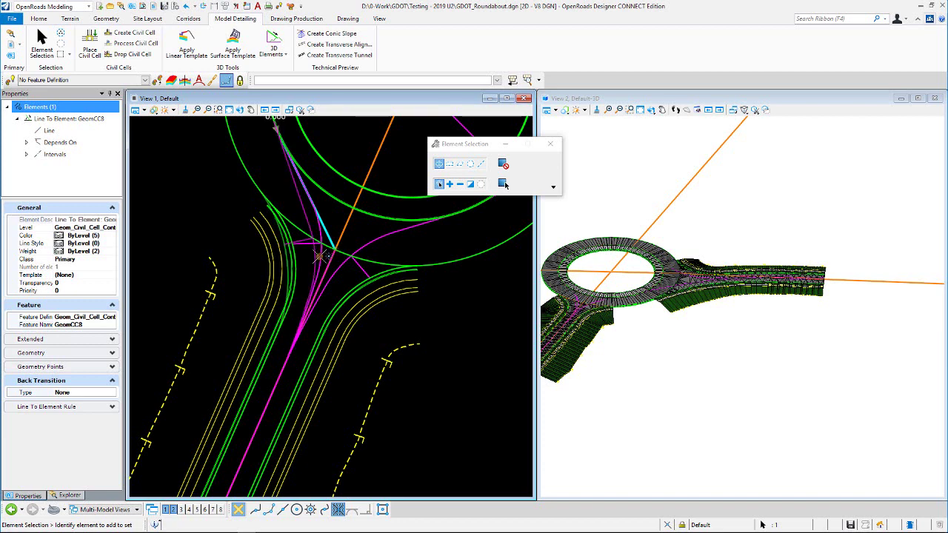
pyautogui.rightClick(317, 257)
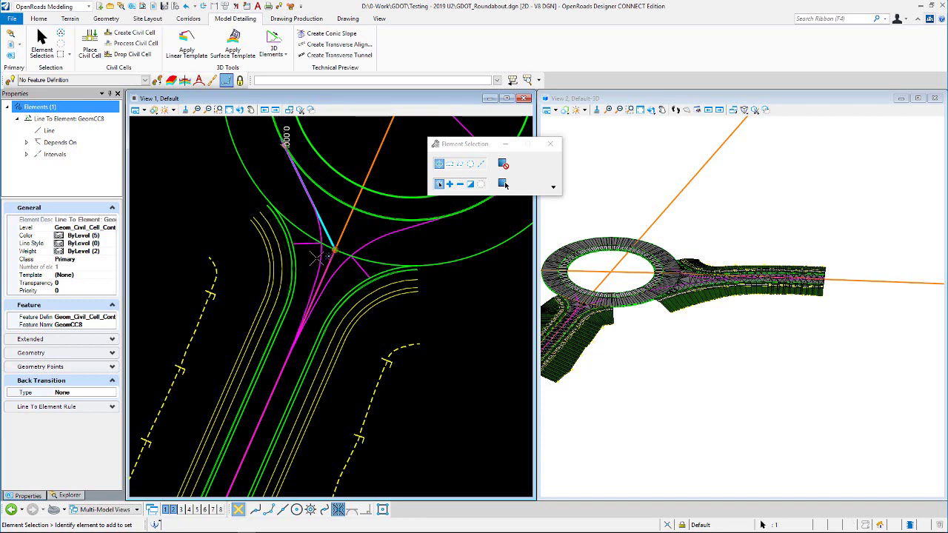
pyautogui.click(315, 264)
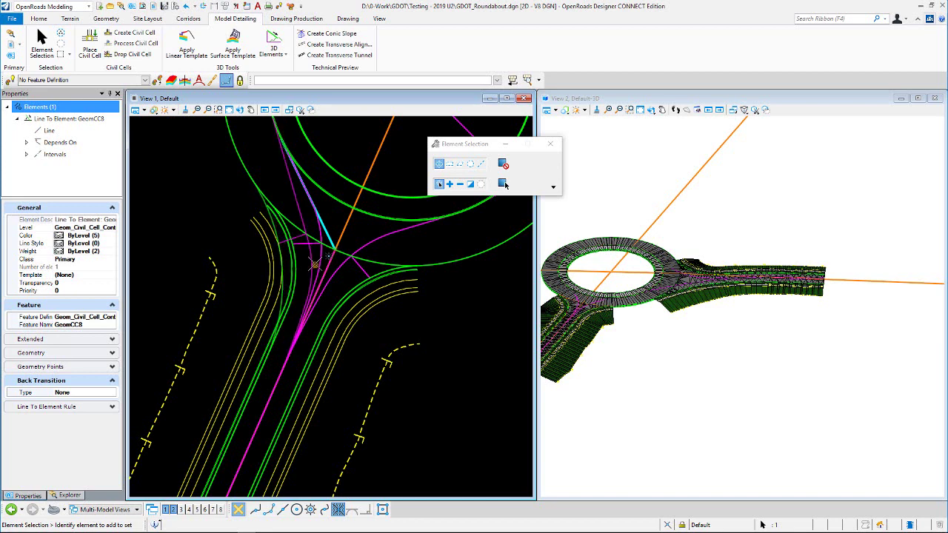
pyautogui.rightClick(315, 263)
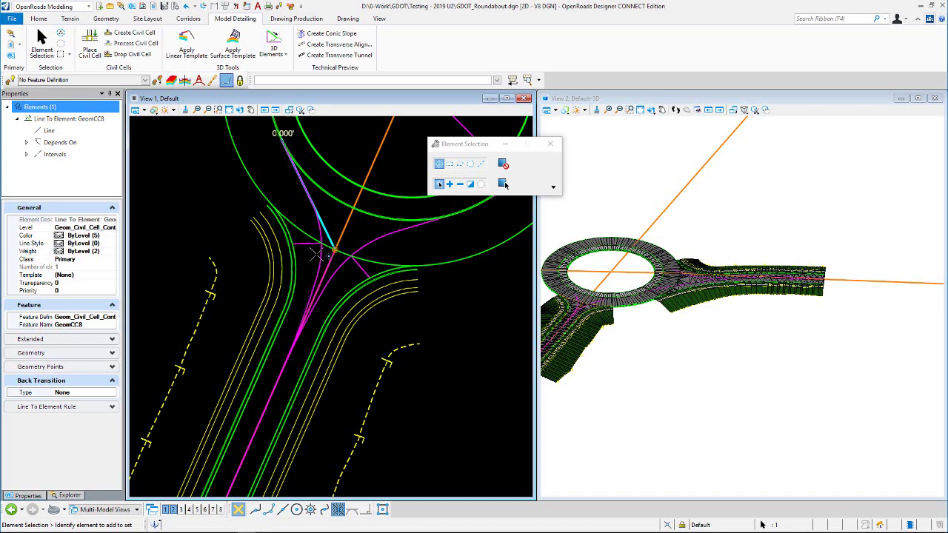
pyautogui.scroll(1, 320, 254)
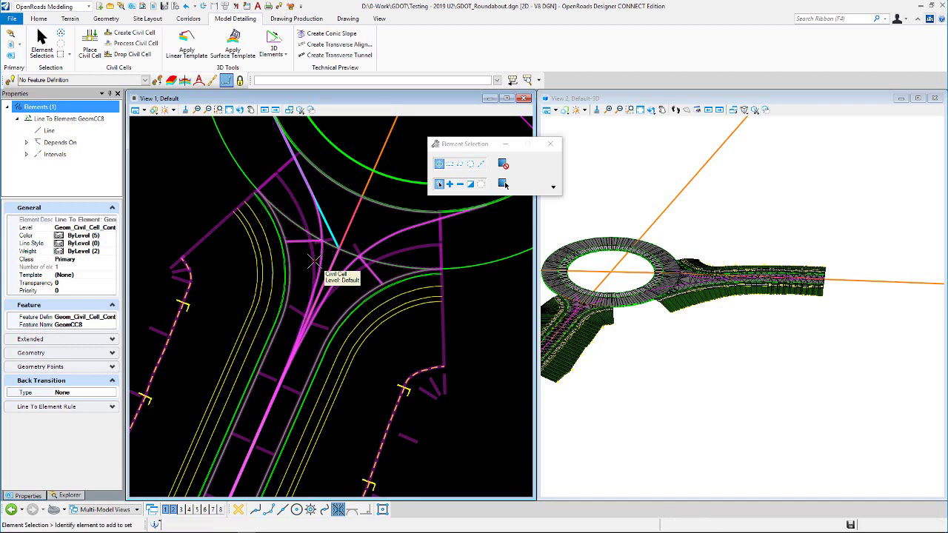
pyautogui.click(314, 260)
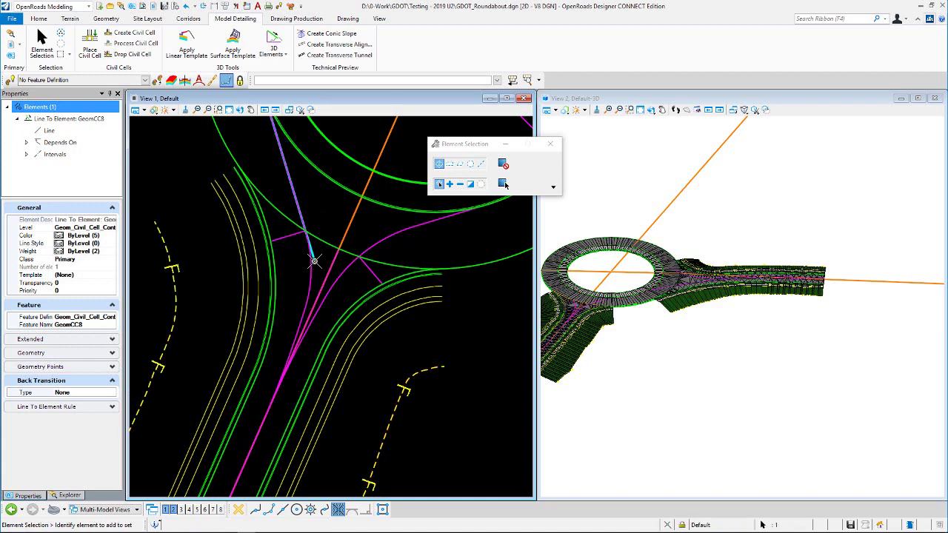
pyautogui.click(322, 202)
pyautogui.scroll(-2, 332, 254)
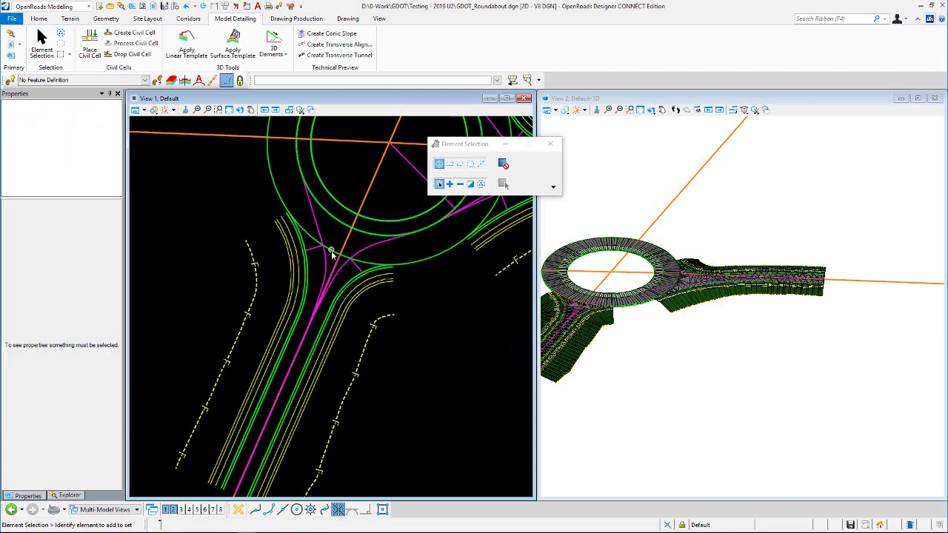
# Examine the southwest approach's EP_L edge of pavement and the transition offset and profile rules of its RdEoP9 offset line.
pyautogui.scroll(1, 332, 253)
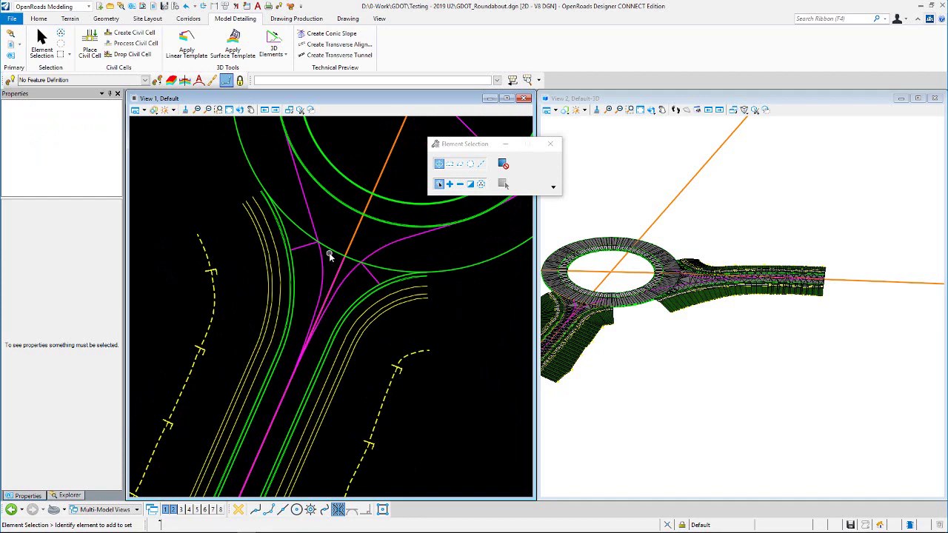
pyautogui.scroll(-1, 330, 256)
pyautogui.scroll(-1, 369, 238)
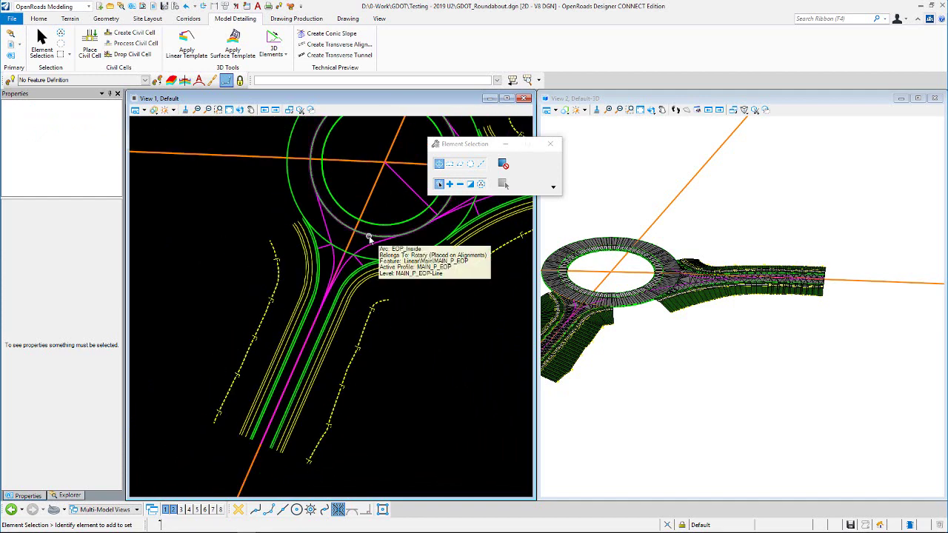
pyautogui.scroll(2, 345, 271)
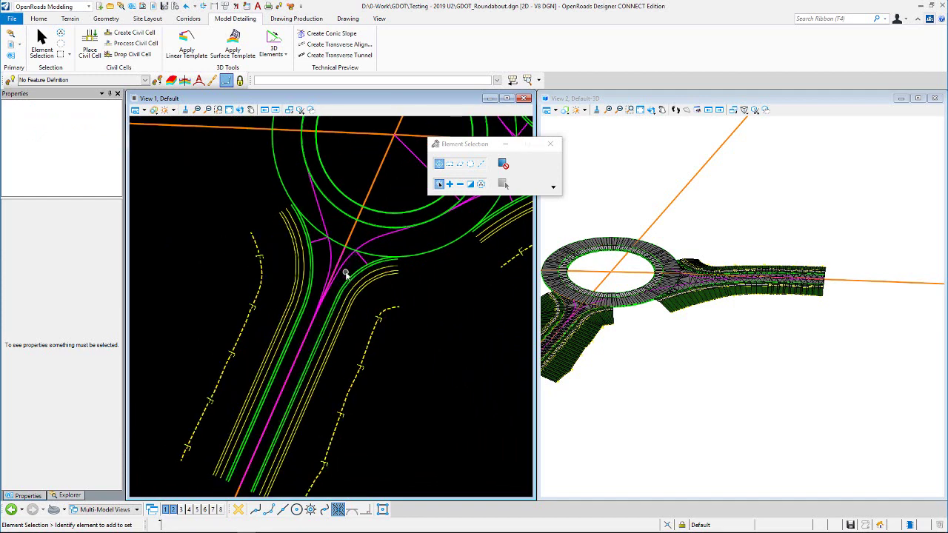
pyautogui.scroll(1, 345, 271)
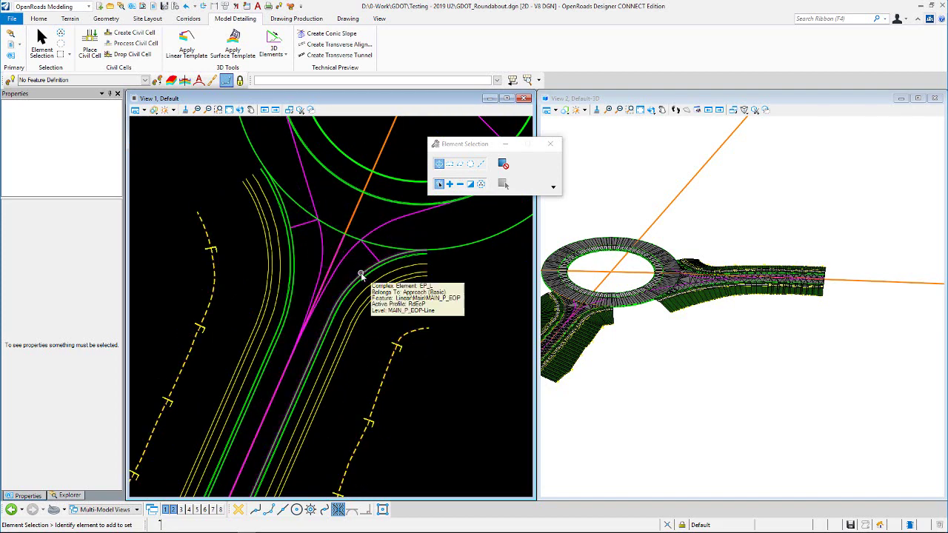
pyautogui.click(361, 275)
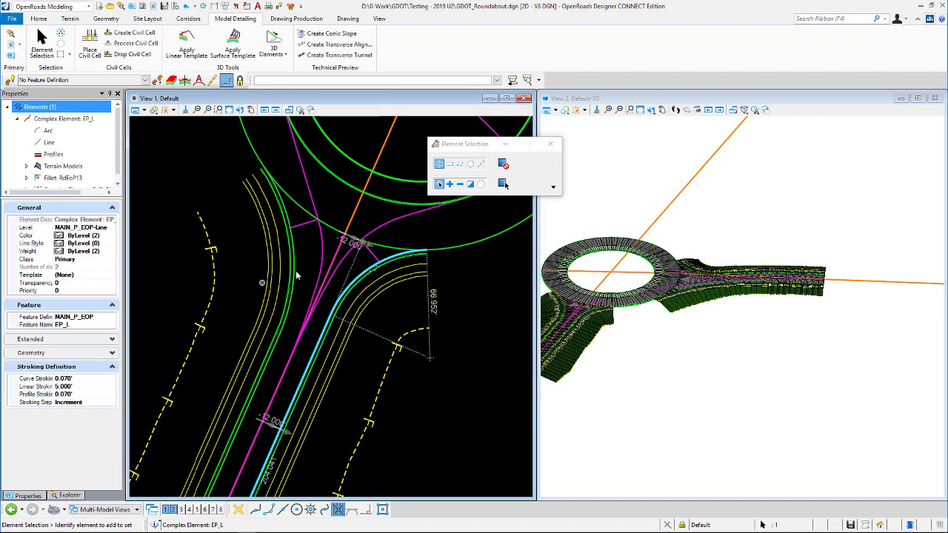
pyautogui.click(481, 300)
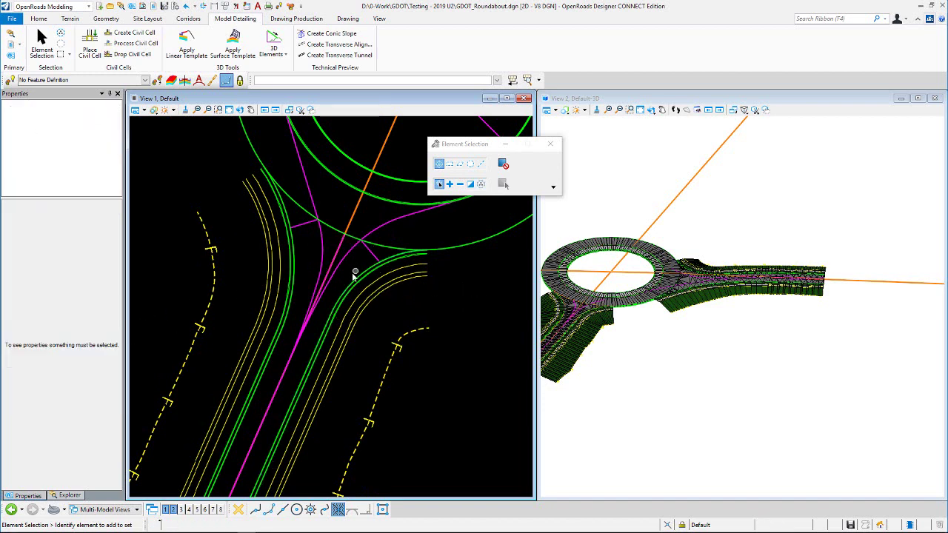
pyautogui.click(349, 275)
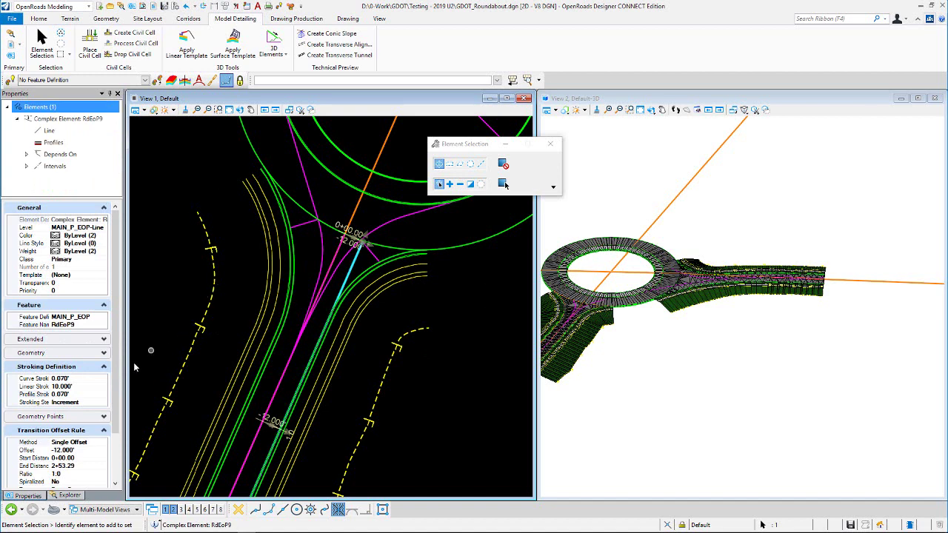
pyautogui.scroll(-3, 91, 414)
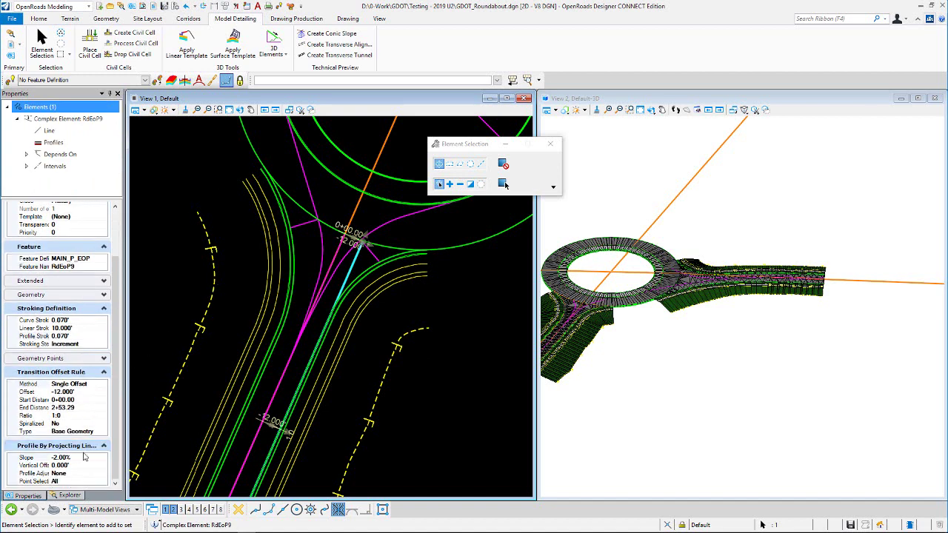
pyautogui.click(307, 250)
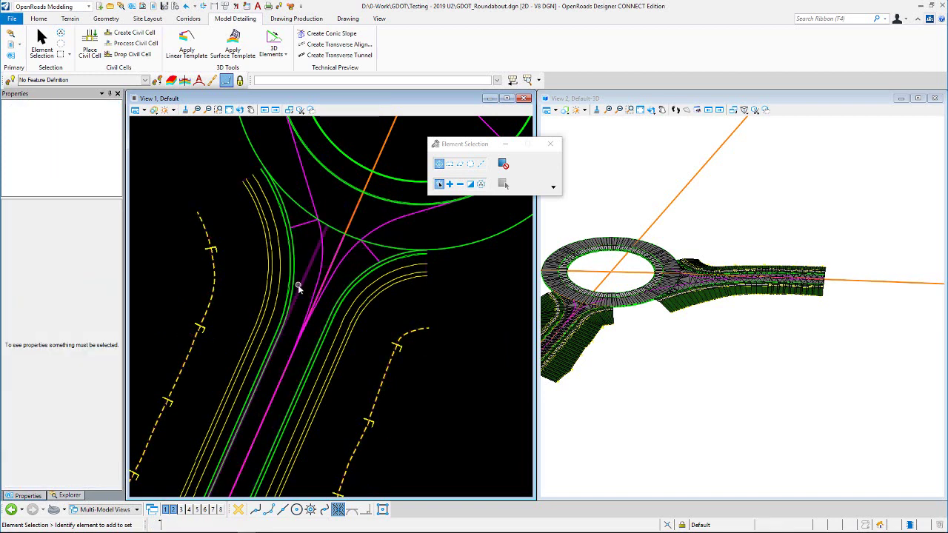
# Examine the transition offset and profile rules of offset line RdEoP10 on the southwest approach.
pyautogui.click(299, 287)
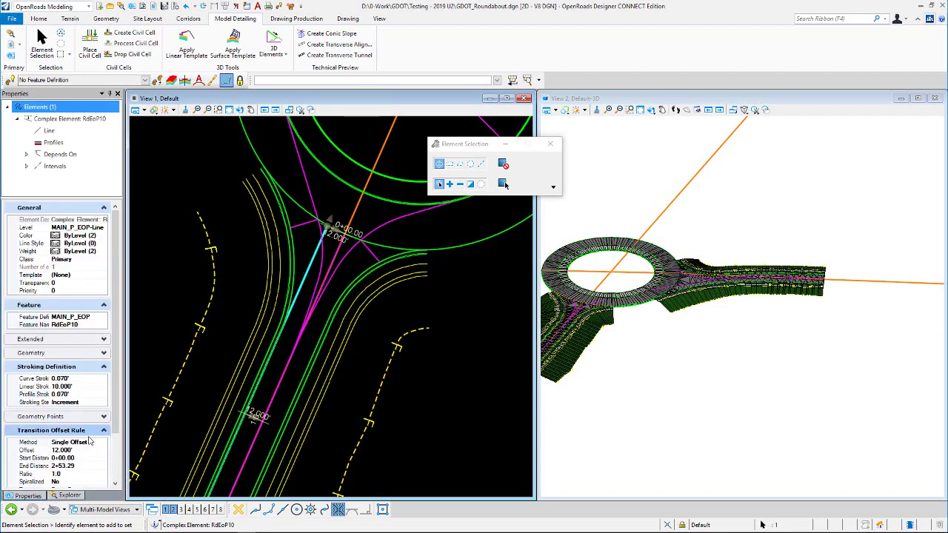
pyautogui.scroll(-3, 88, 405)
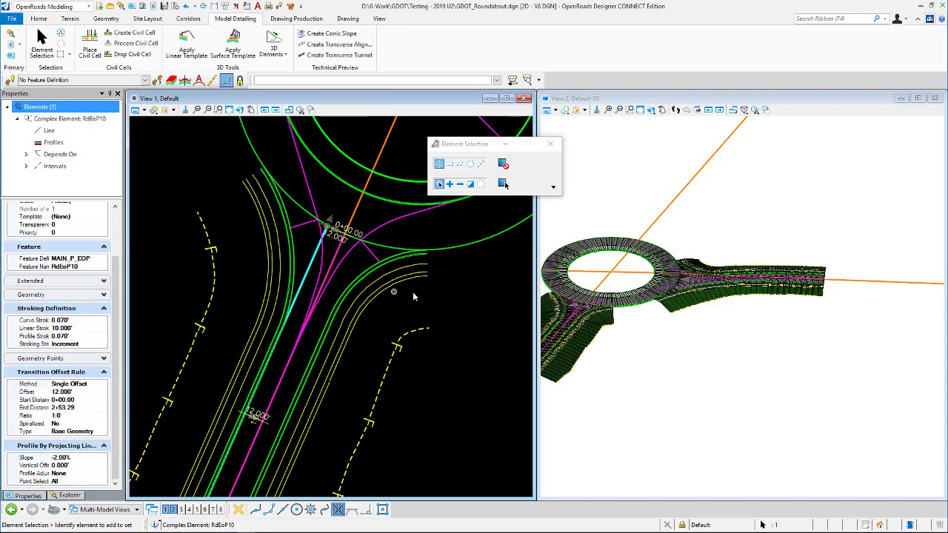
pyautogui.click(445, 303)
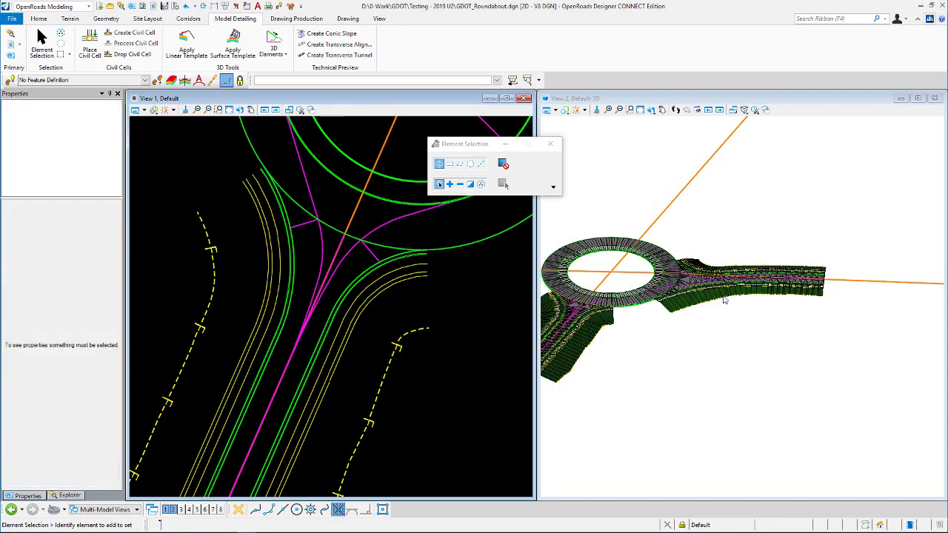
pyautogui.scroll(5, 577, 311)
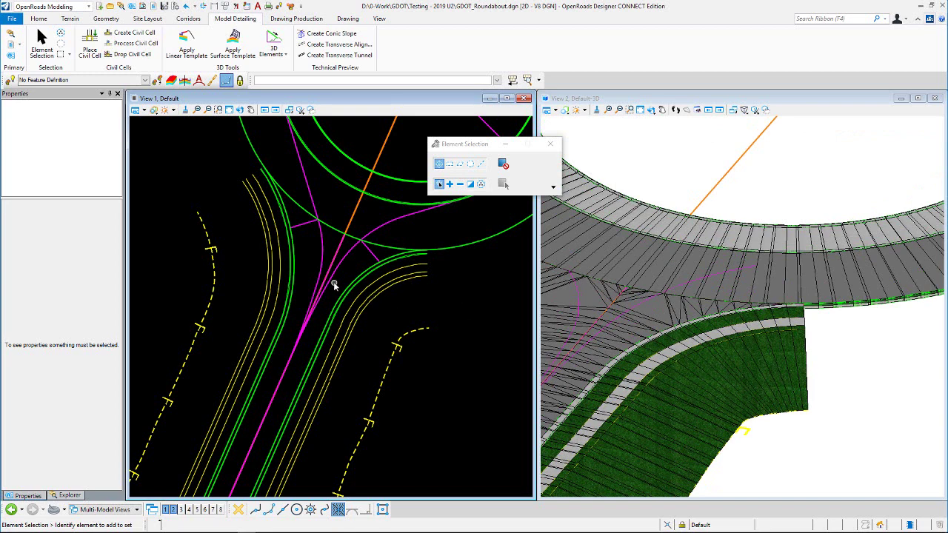
pyautogui.moveTo(352, 249)
pyautogui.scroll(-5, 838, 328)
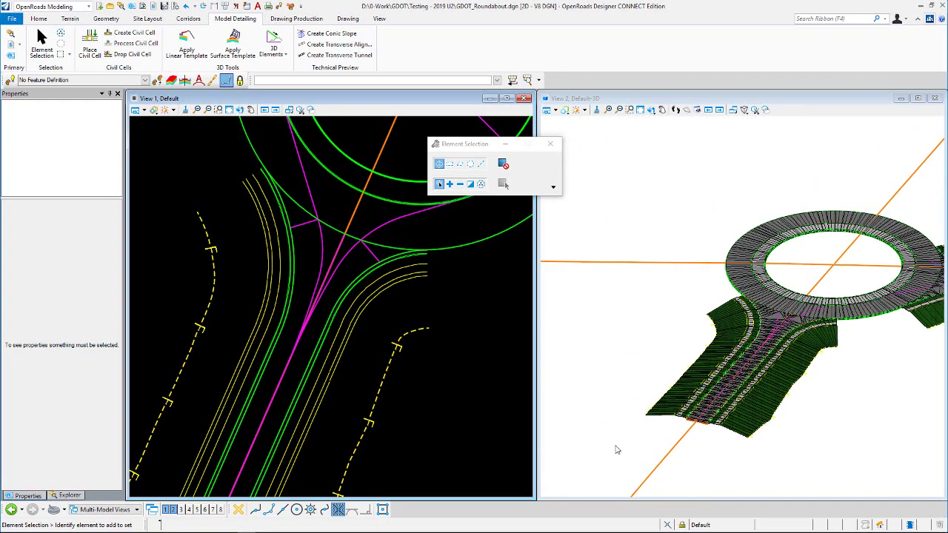
# Inspect the terrain model for profiling islands where the southwest approach meets the rotary pavement in the 3D model.
pyautogui.scroll(3, 834, 311)
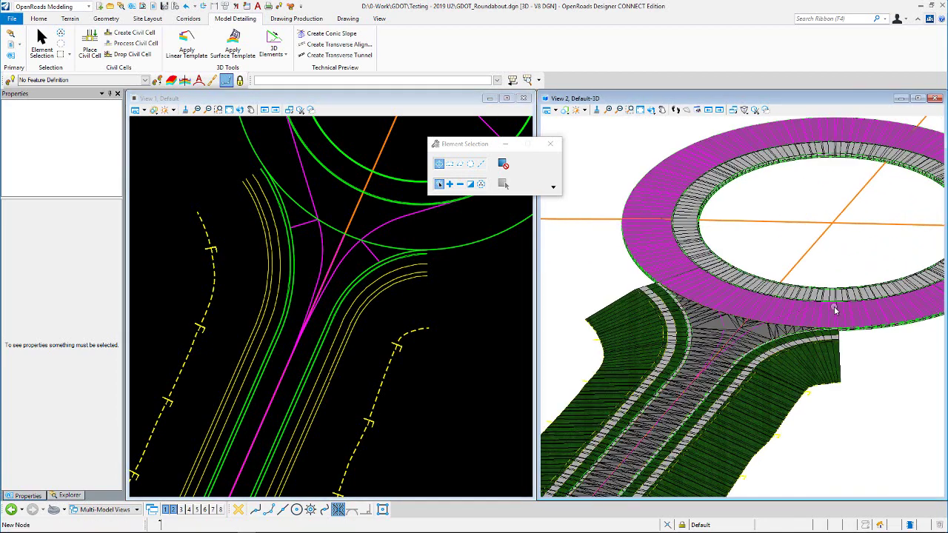
pyautogui.scroll(4, 835, 311)
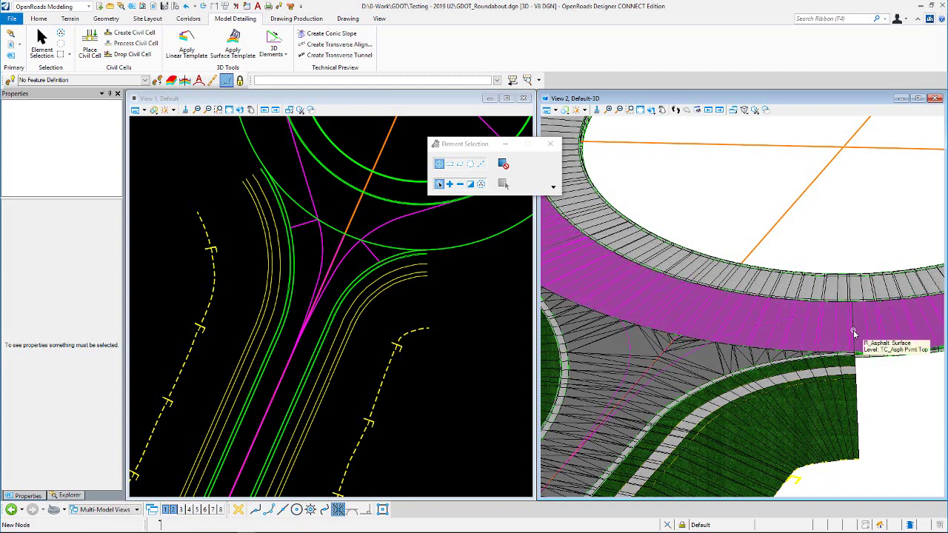
pyautogui.rightClick(853, 333)
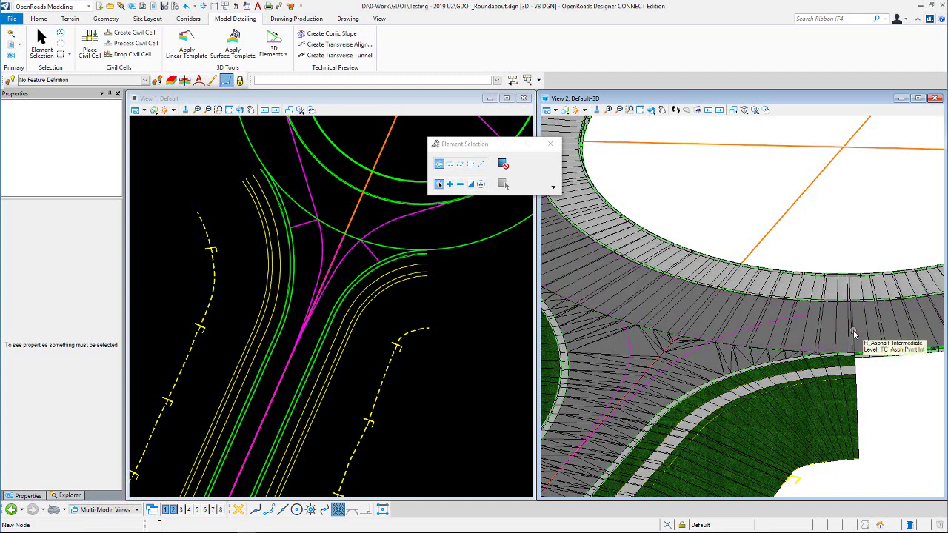
pyautogui.rightClick(854, 334)
pyautogui.click(854, 334)
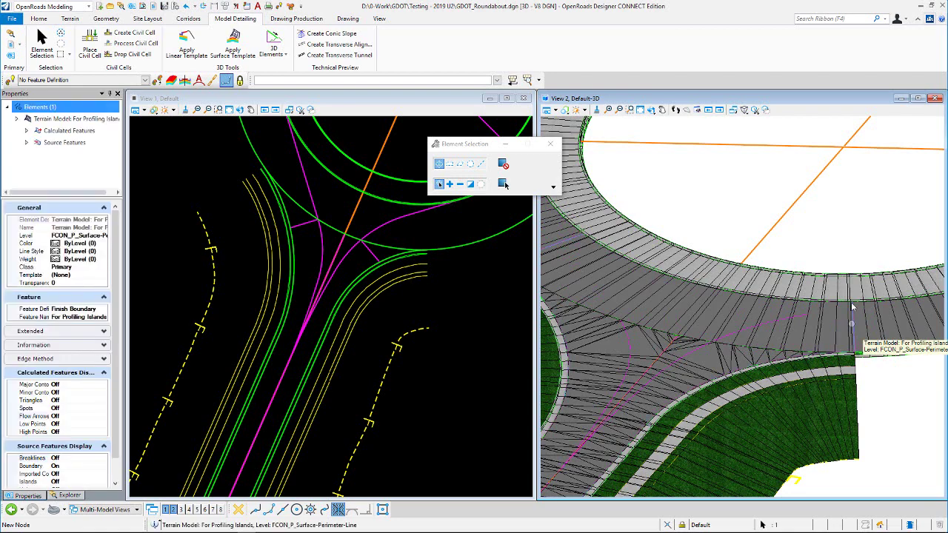
pyautogui.scroll(-2, 841, 227)
pyautogui.scroll(-1, 842, 227)
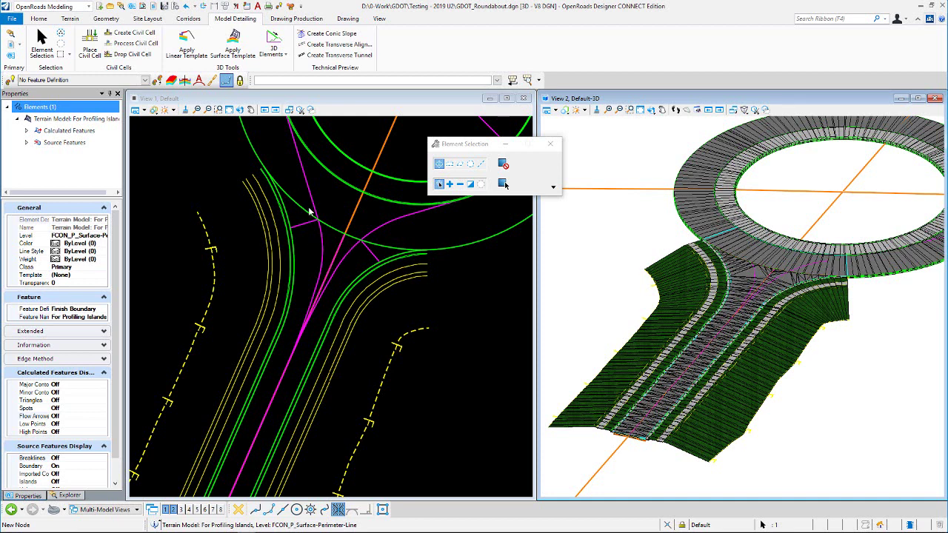
pyautogui.click(331, 191)
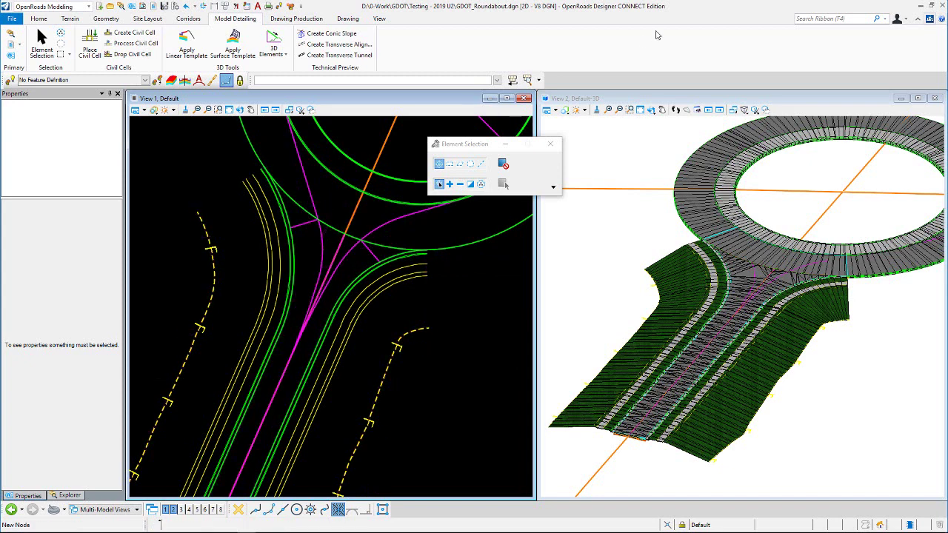
# Examine the transition offset rule of control line CC_CL_Length-CTRL on the east Approach (Deflection LT).
pyautogui.scroll(-2, 418, 235)
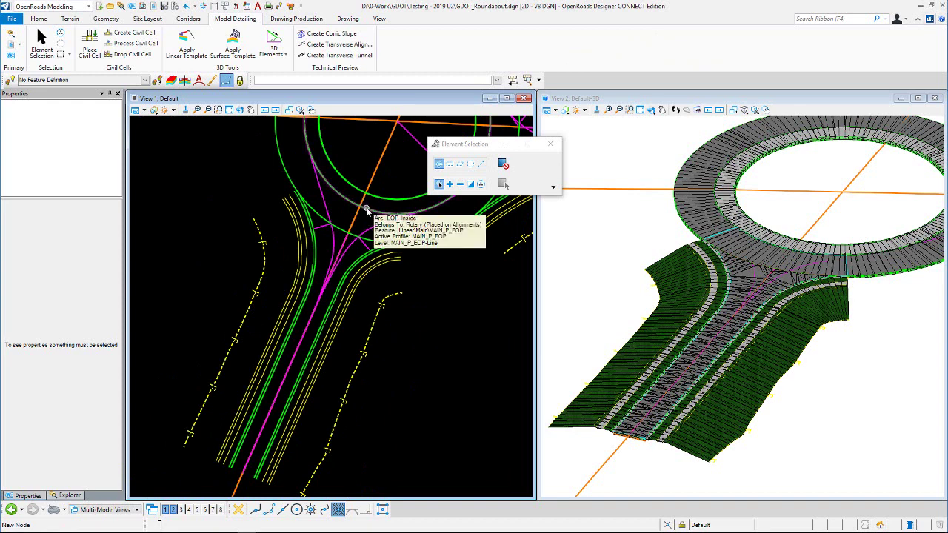
pyautogui.scroll(-5, 272, 299)
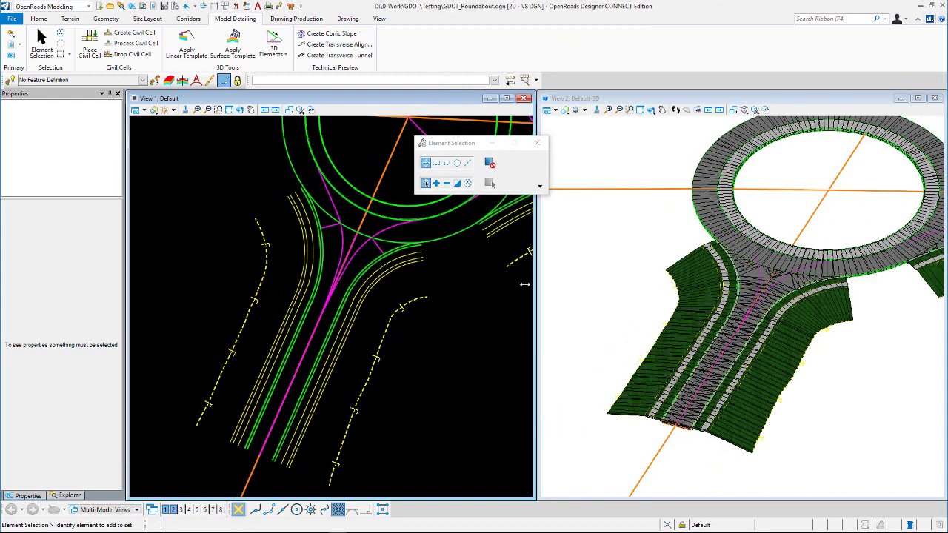
pyautogui.scroll(2, 460, 262)
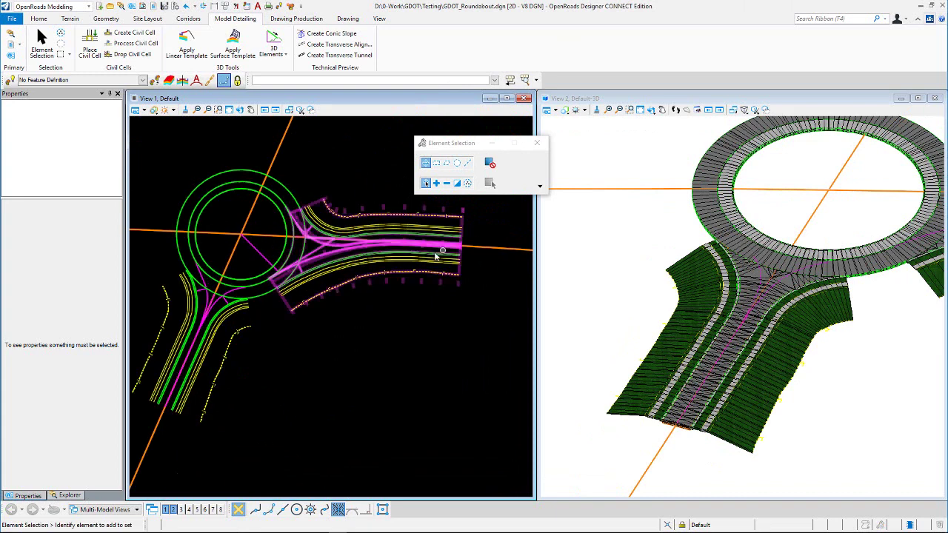
pyautogui.scroll(2, 372, 232)
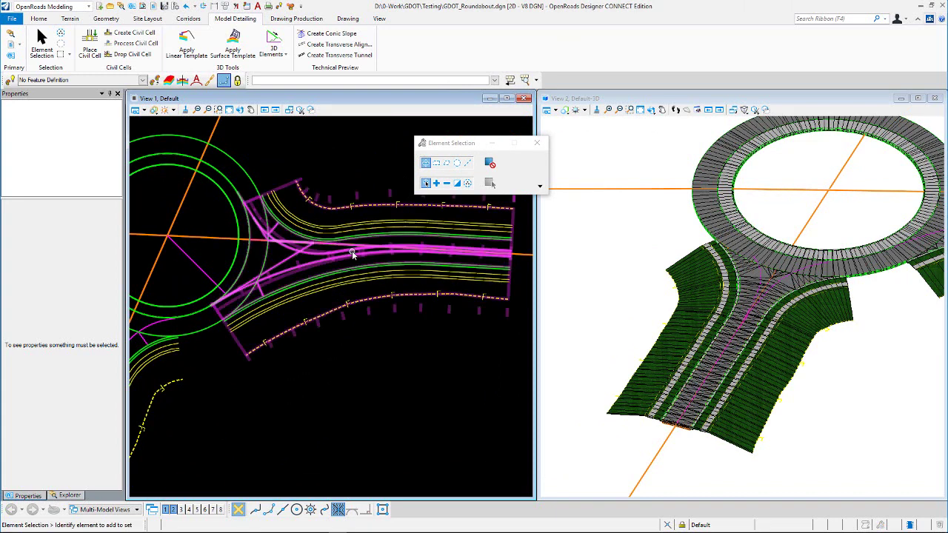
pyautogui.scroll(1, 267, 254)
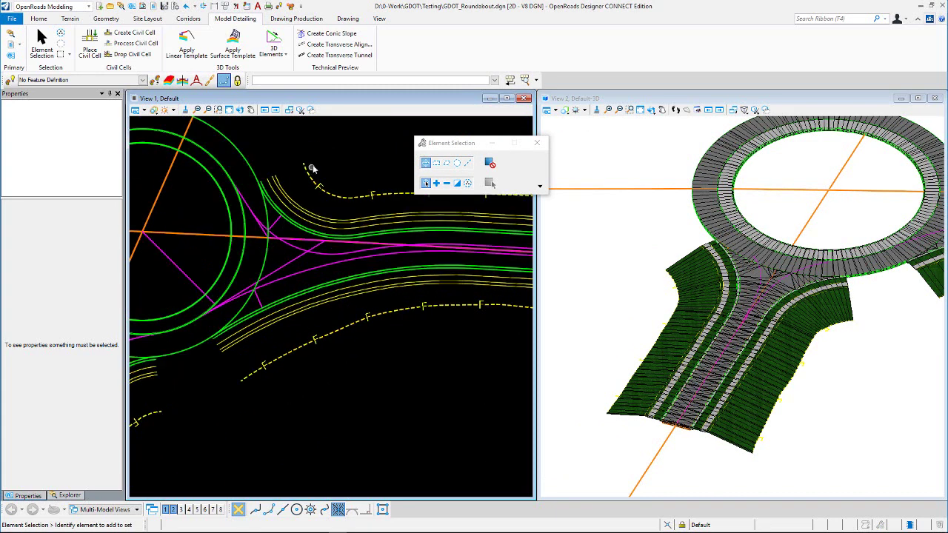
pyautogui.scroll(-1, 232, 247)
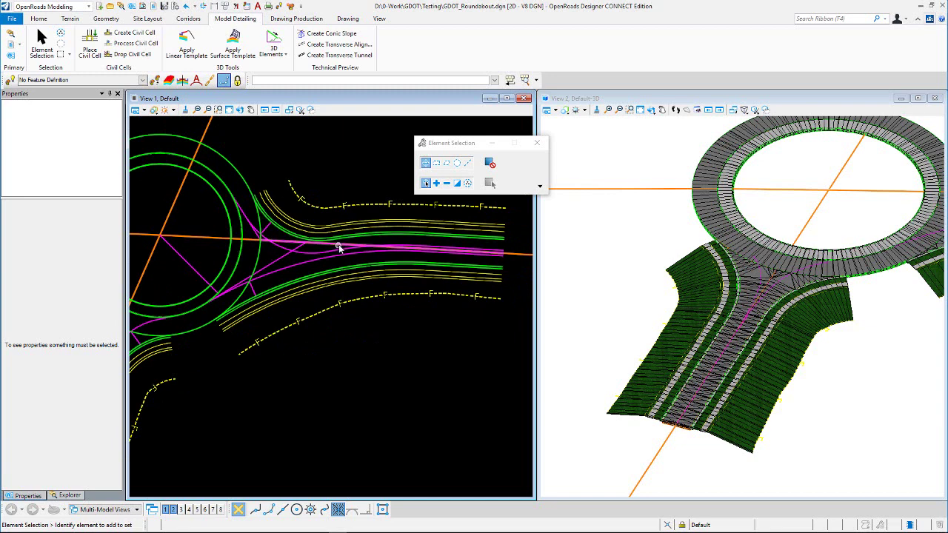
pyautogui.moveTo(342, 248)
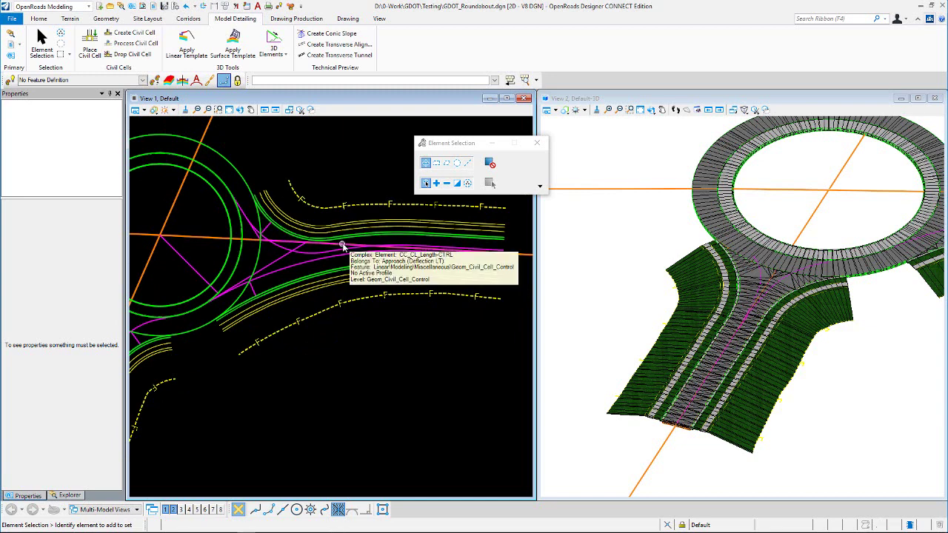
pyautogui.click(343, 248)
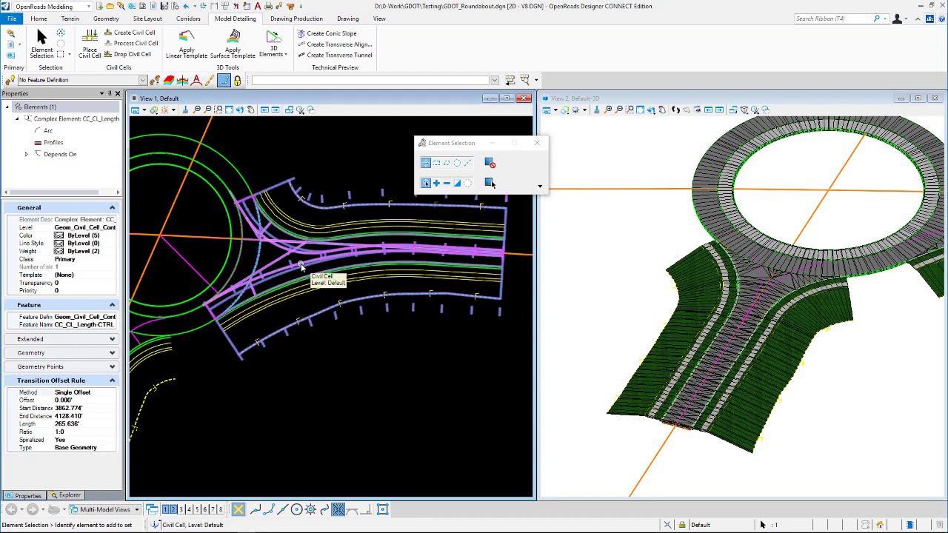
pyautogui.click(301, 268)
pyautogui.click(326, 182)
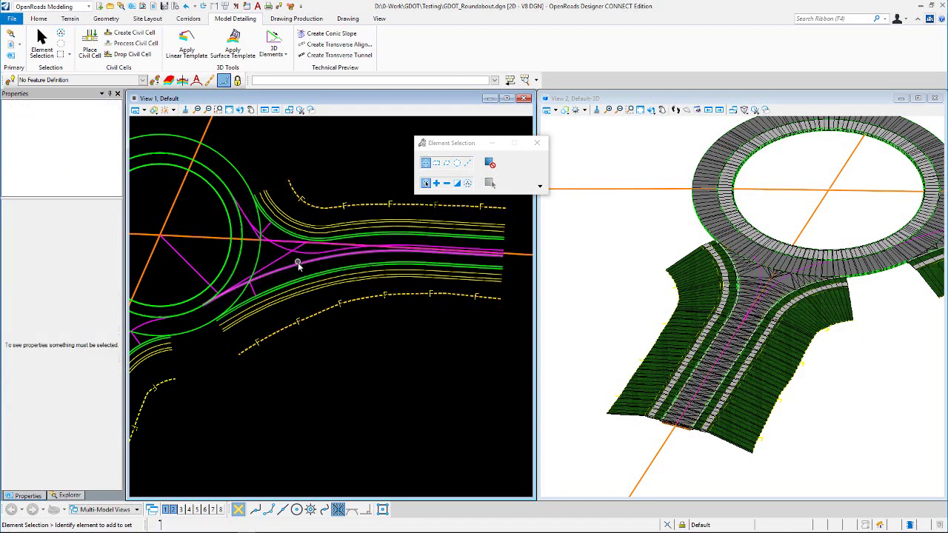
# Examine the east approach's curved median control line and compare it with the centerline length control.
pyautogui.click(300, 268)
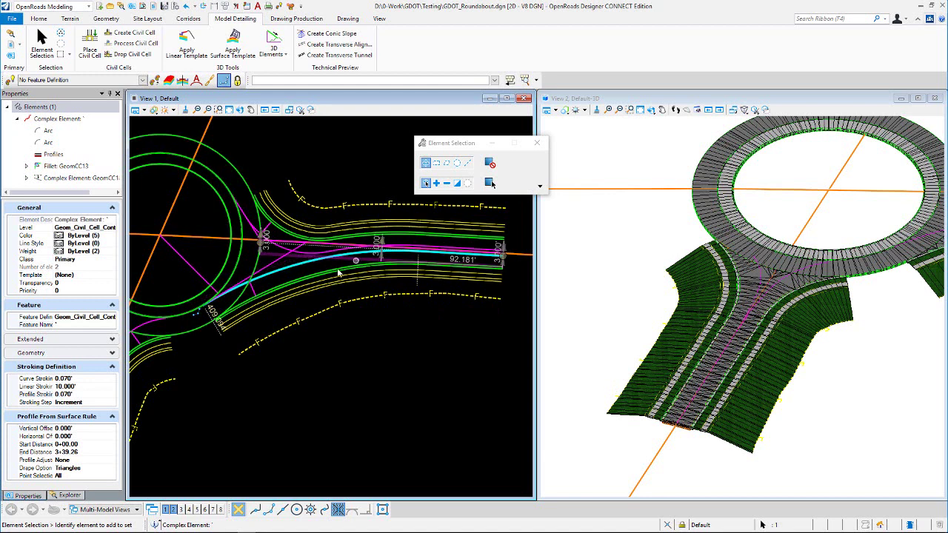
pyautogui.click(367, 185)
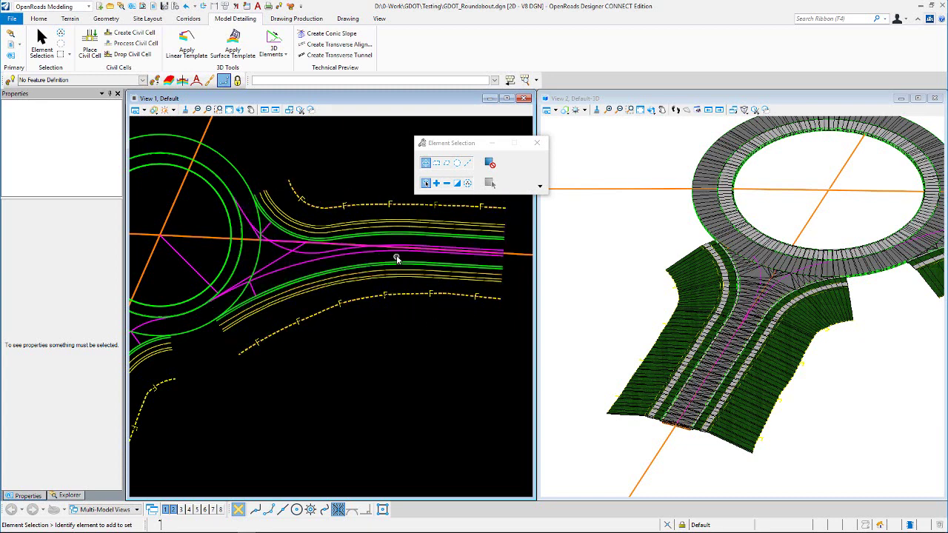
pyautogui.click(347, 246)
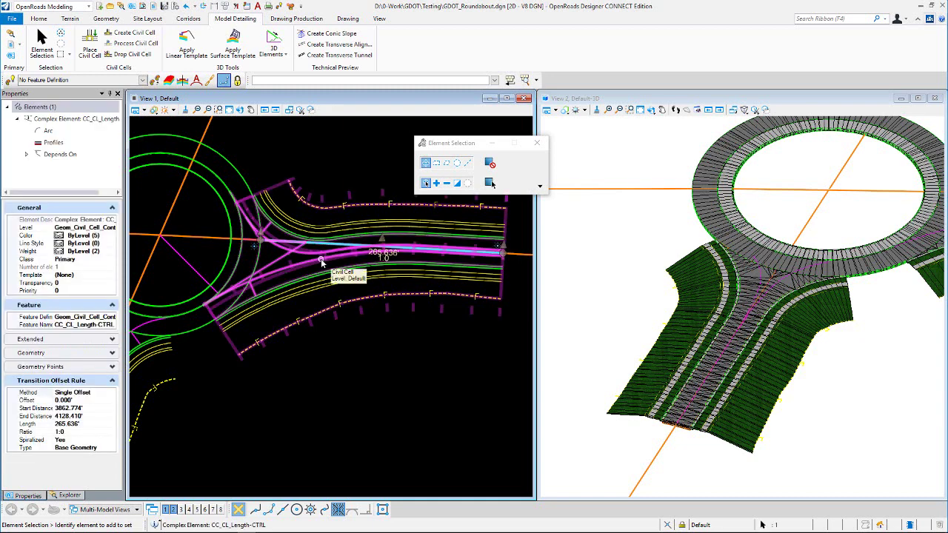
pyautogui.click(321, 260)
pyautogui.click(310, 267)
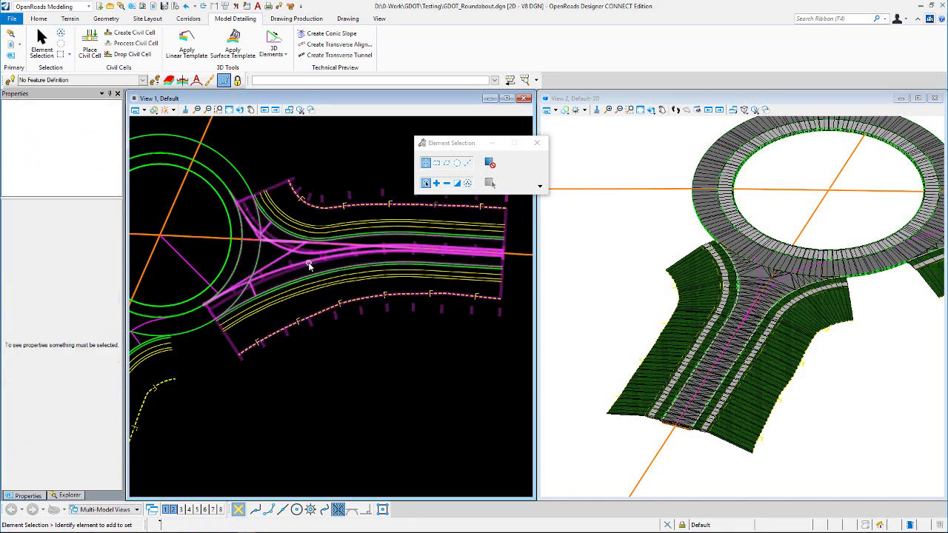
pyautogui.click(304, 262)
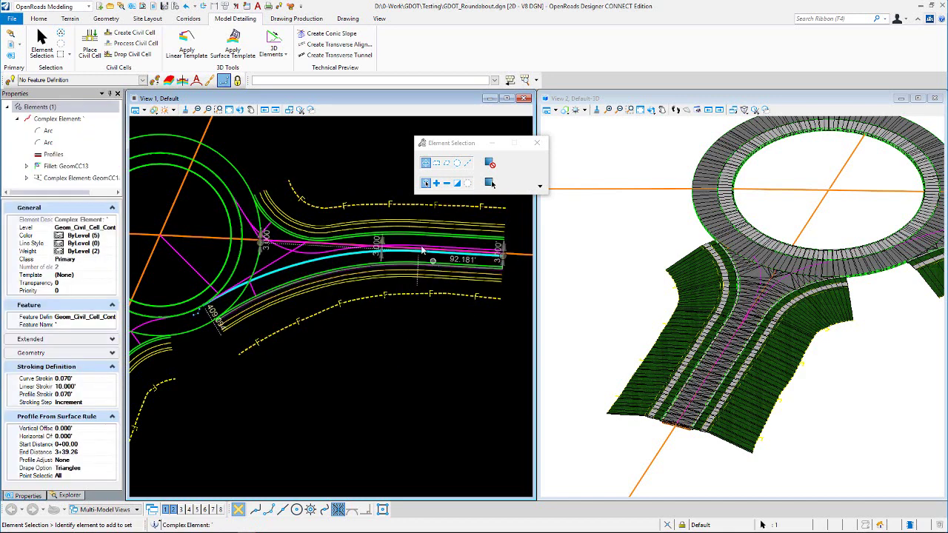
pyautogui.click(384, 189)
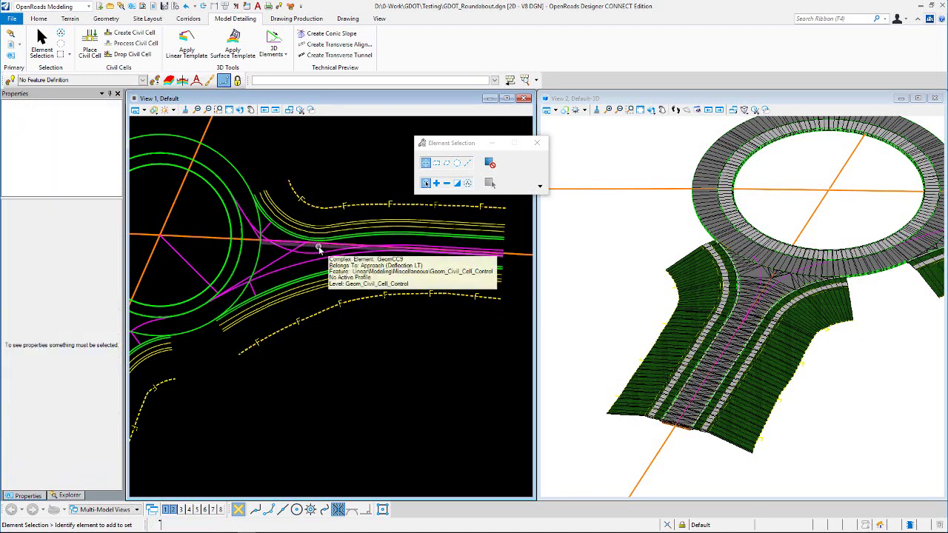
# Set the offset of control line GeomCC9 on the east approach to 4 feet and check the result in 3D.
pyautogui.click(319, 250)
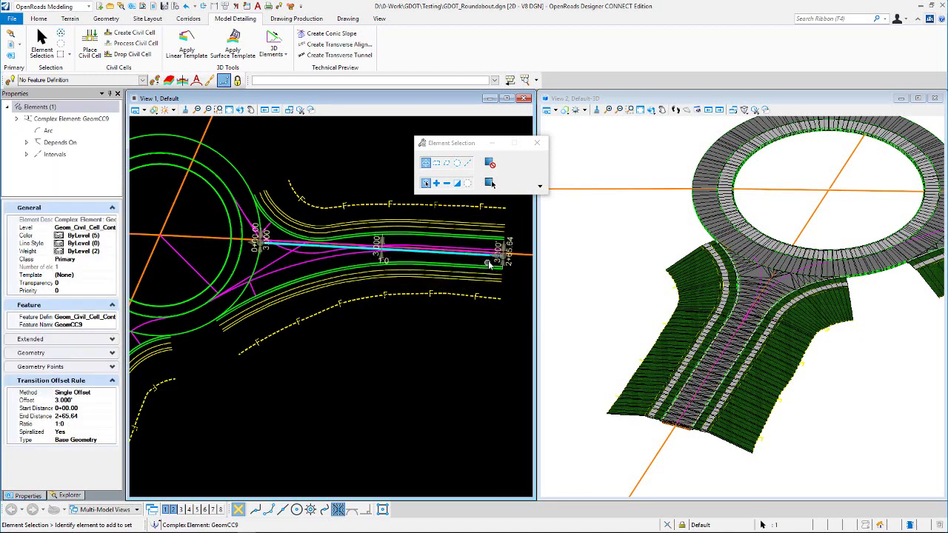
pyautogui.click(376, 246)
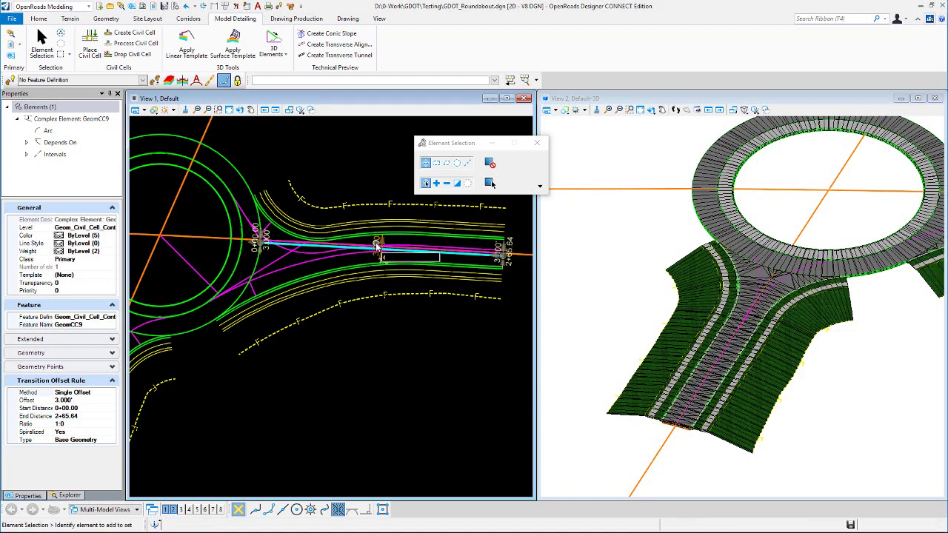
pyautogui.write('4')
pyautogui.press('Return')
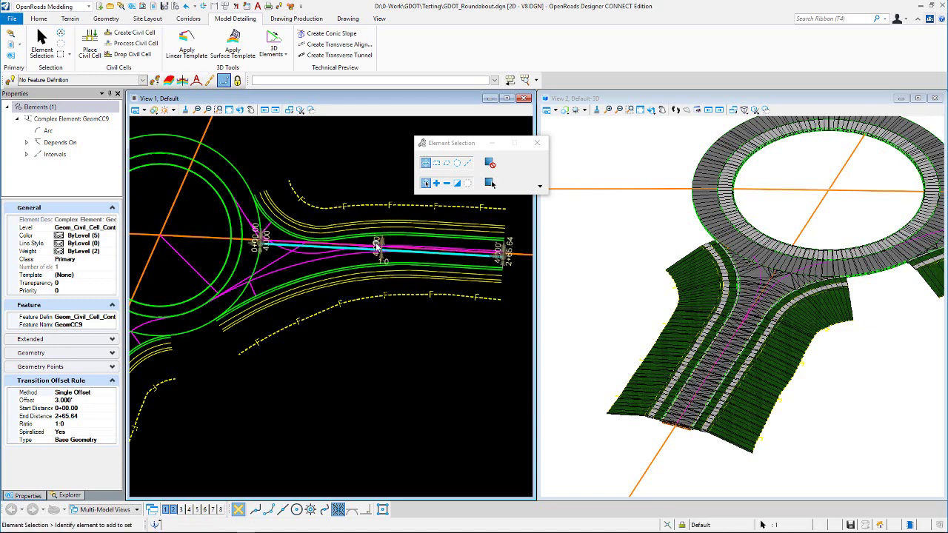
pyautogui.scroll(-3, 683, 274)
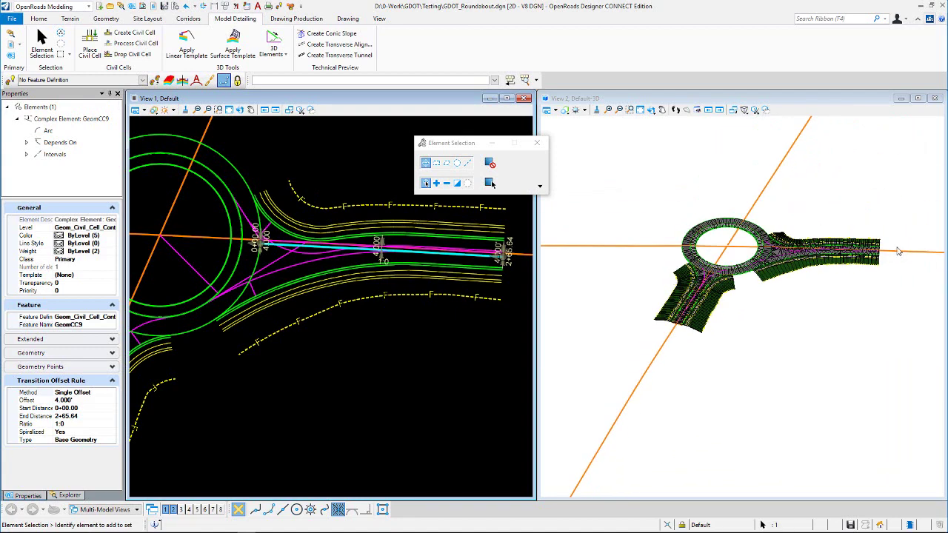
pyautogui.scroll(5, 898, 251)
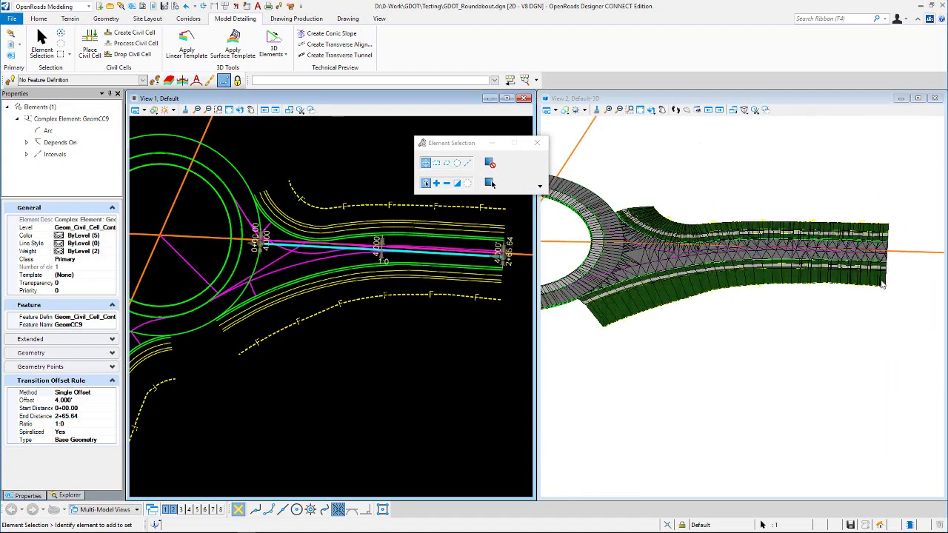
pyautogui.scroll(1, 821, 302)
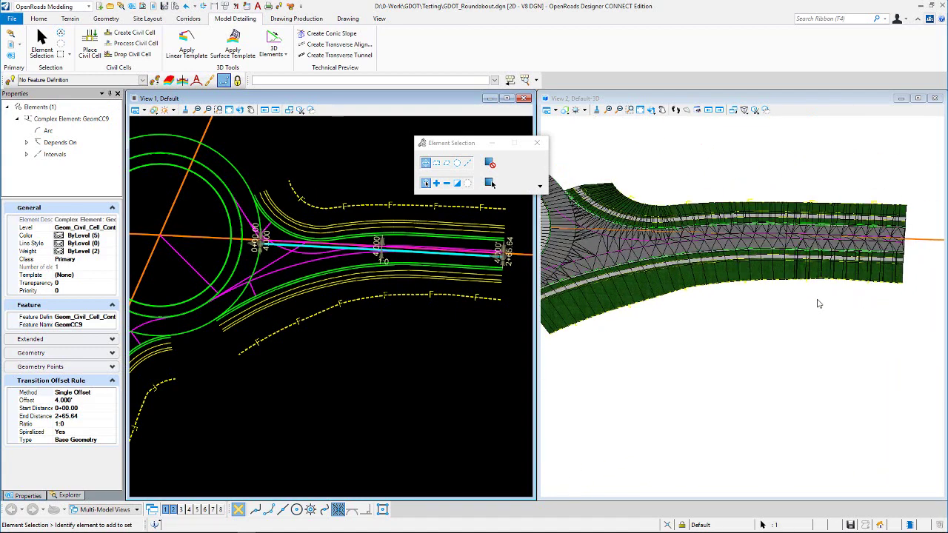
pyautogui.click(306, 148)
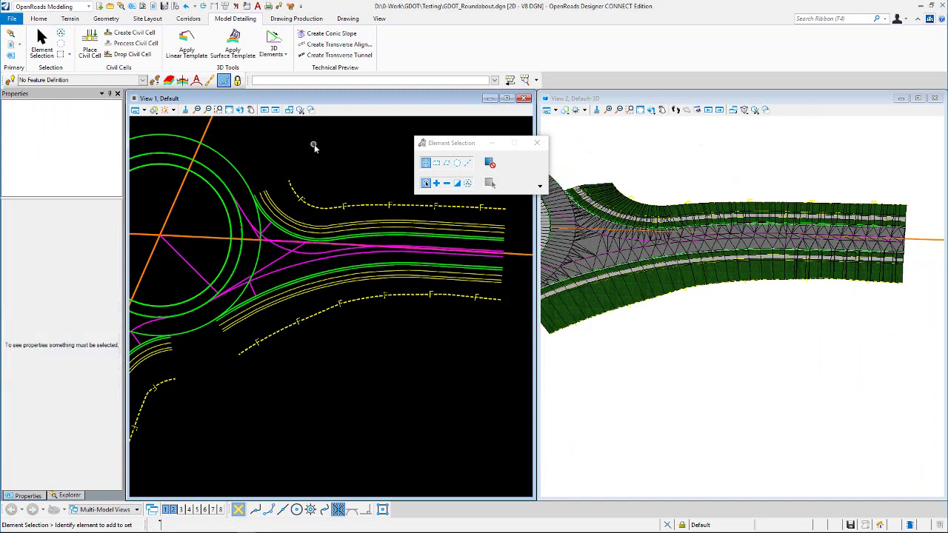
pyautogui.click(316, 249)
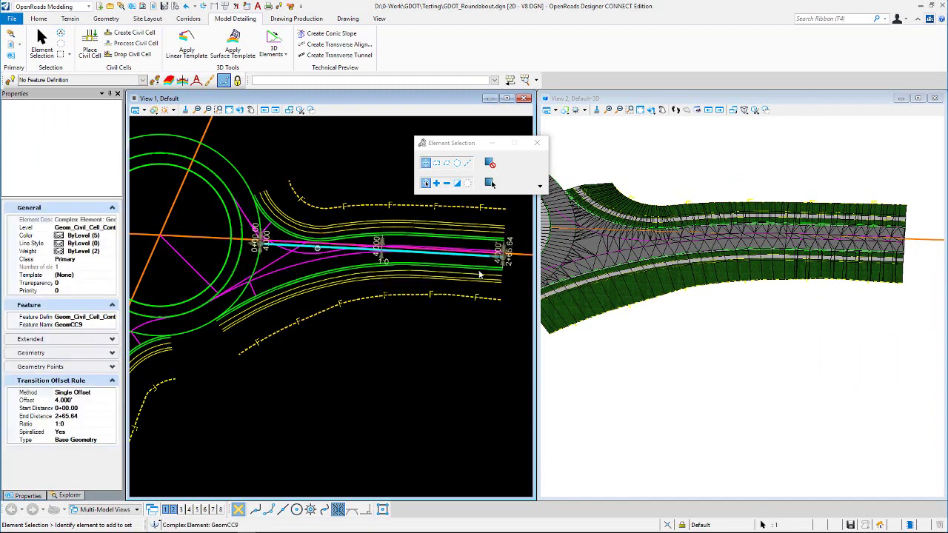
pyautogui.click(333, 185)
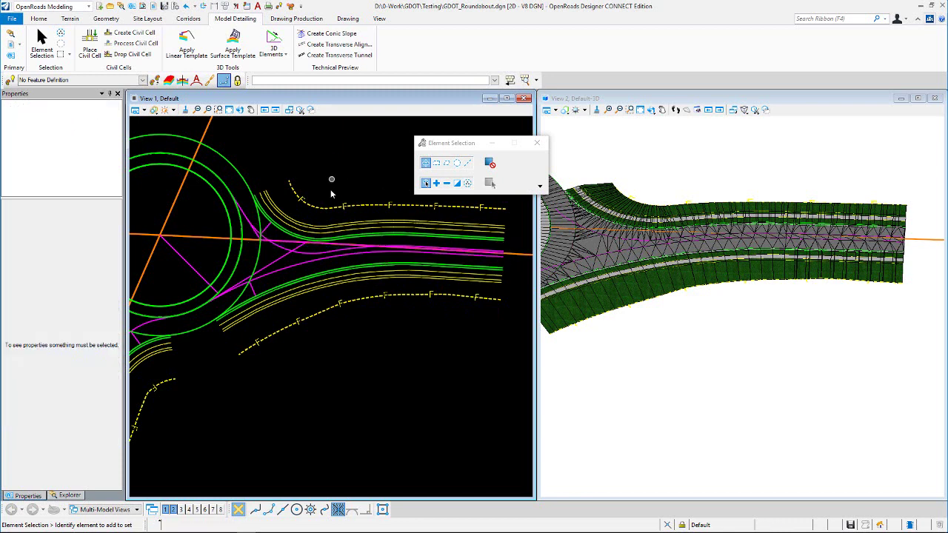
# Set the offset of control line GeomCC14 on the east approach to -8 feet and check the resulting line.
pyautogui.click(286, 264)
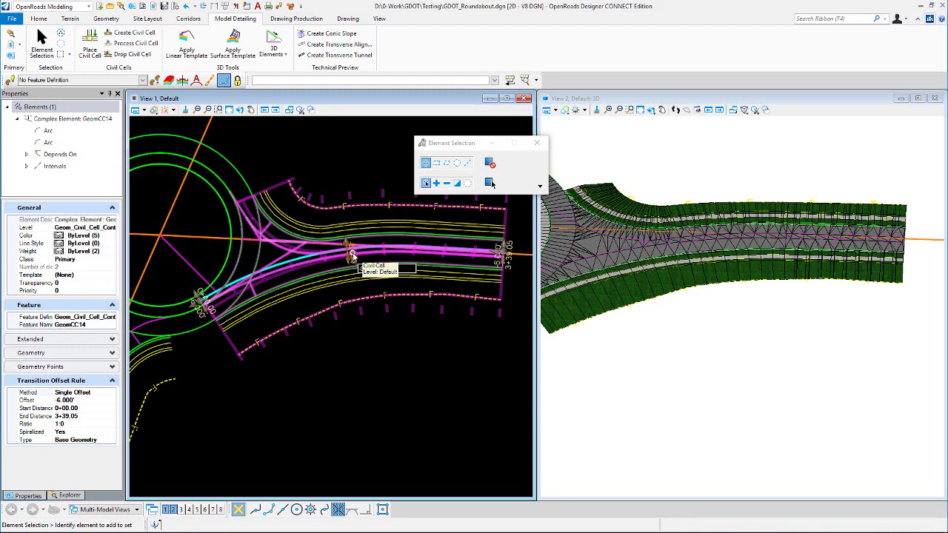
pyautogui.click(322, 156)
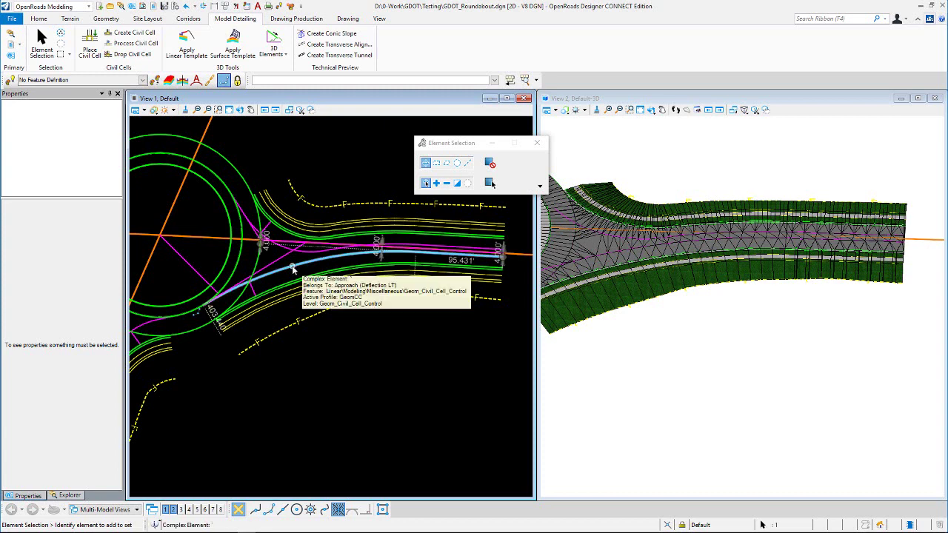
pyautogui.click(293, 268)
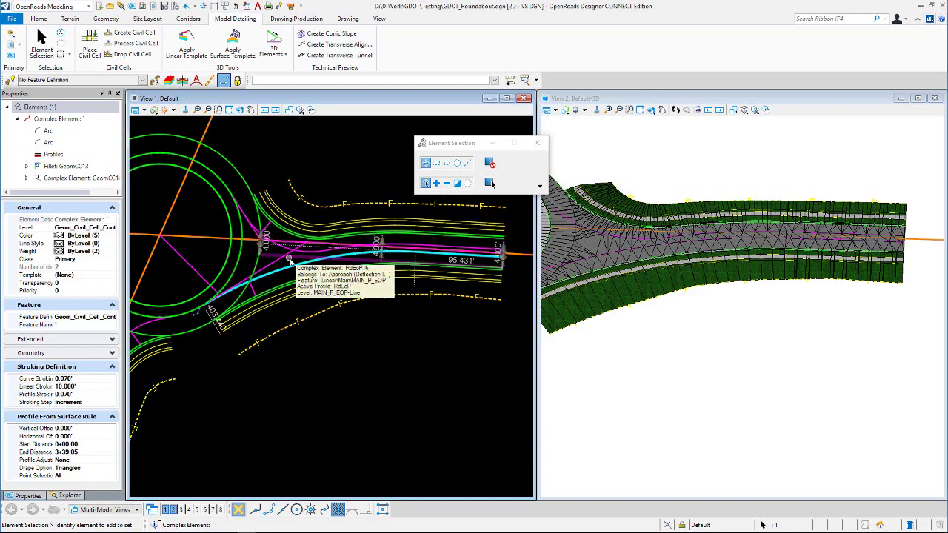
pyautogui.scroll(2, 287, 261)
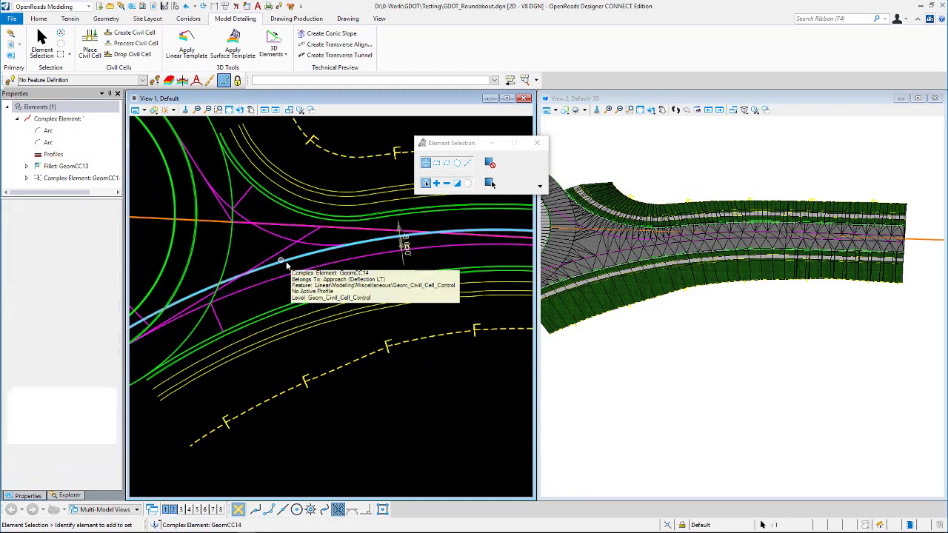
pyautogui.click(281, 260)
pyautogui.scroll(-1, 280, 261)
pyautogui.scroll(-1, 317, 273)
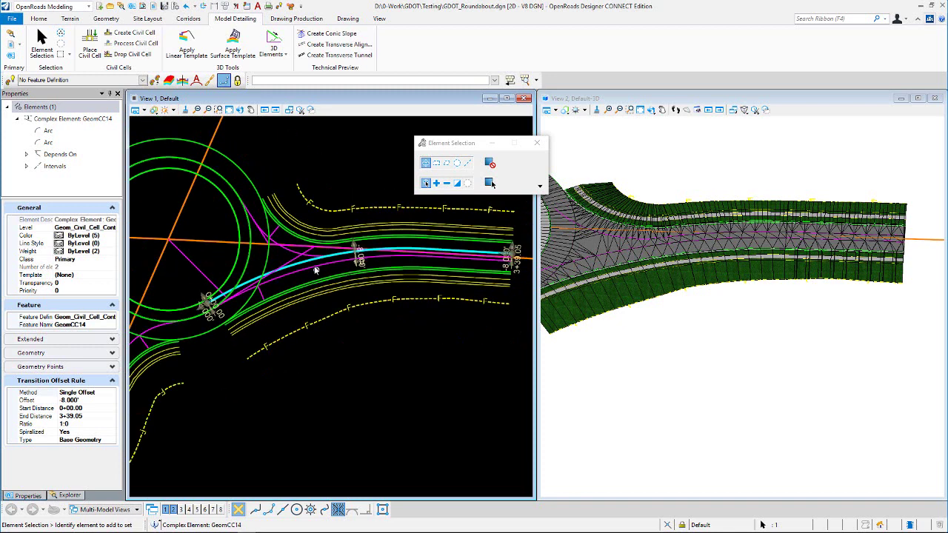
# Adjust the fillet radius of the curved median control line on the south side of the east approach.
pyautogui.click(248, 300)
pyautogui.scroll(2, 248, 300)
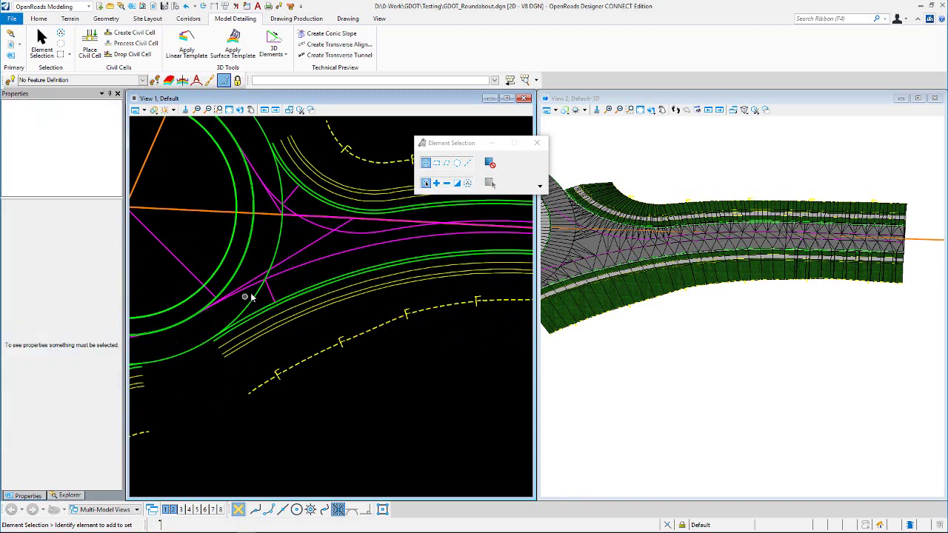
pyautogui.click(285, 278)
pyautogui.scroll(-1, 284, 278)
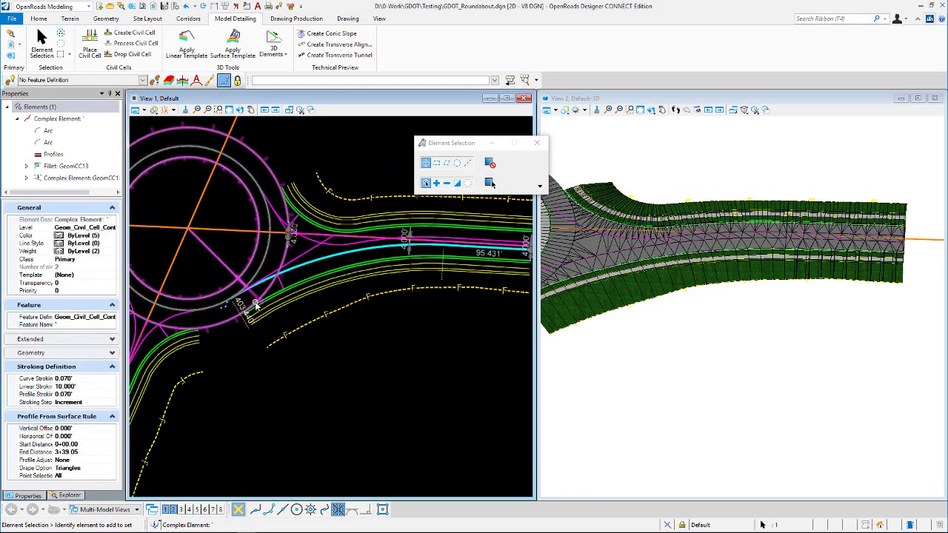
pyautogui.scroll(-1, 186, 297)
pyautogui.scroll(2, 285, 275)
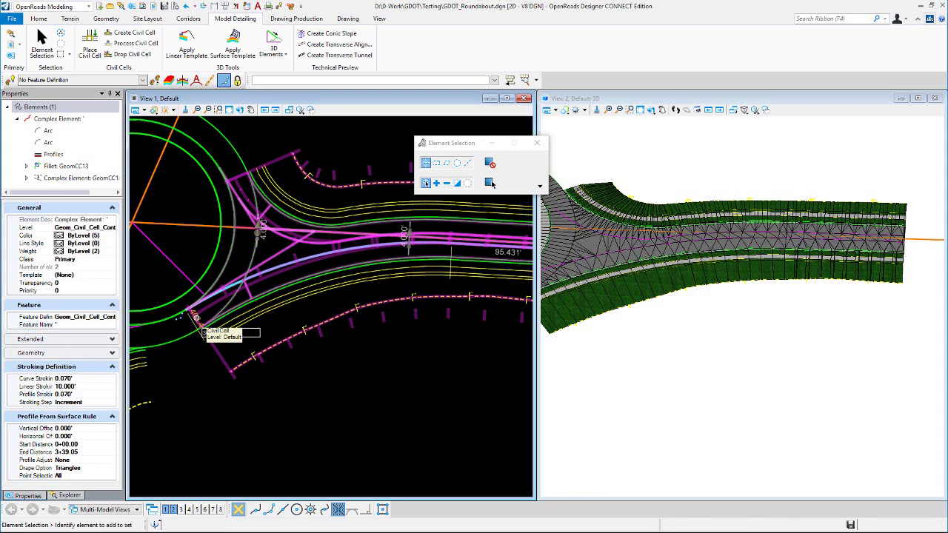
pyautogui.click(328, 337)
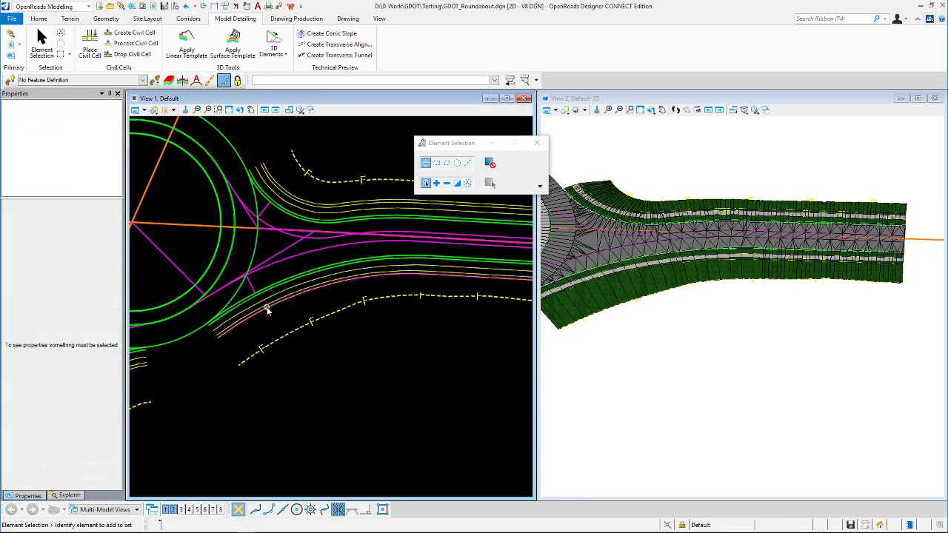
# Examine the arc radius of median control line CC_Median_EP_L on the east approach.
pyautogui.scroll(4, 268, 309)
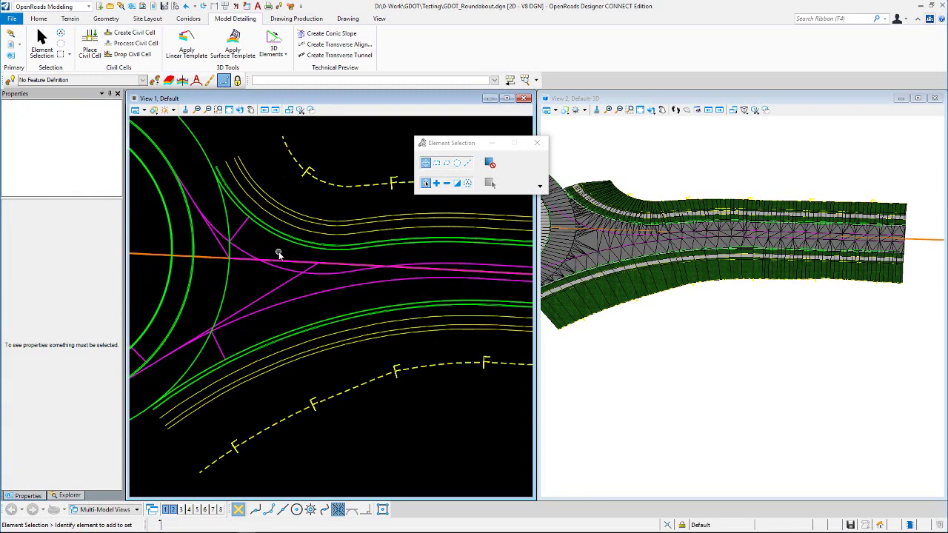
pyautogui.click(319, 278)
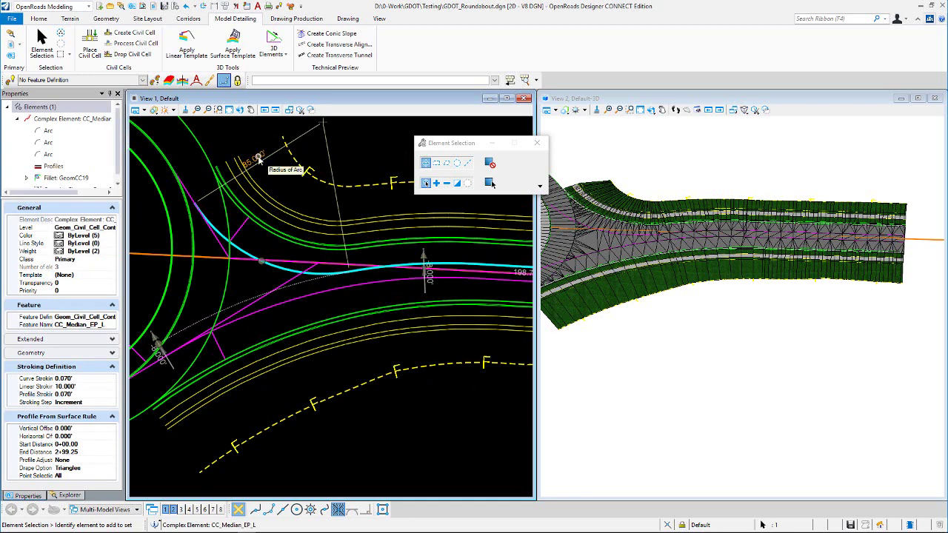
pyautogui.press('Escape')
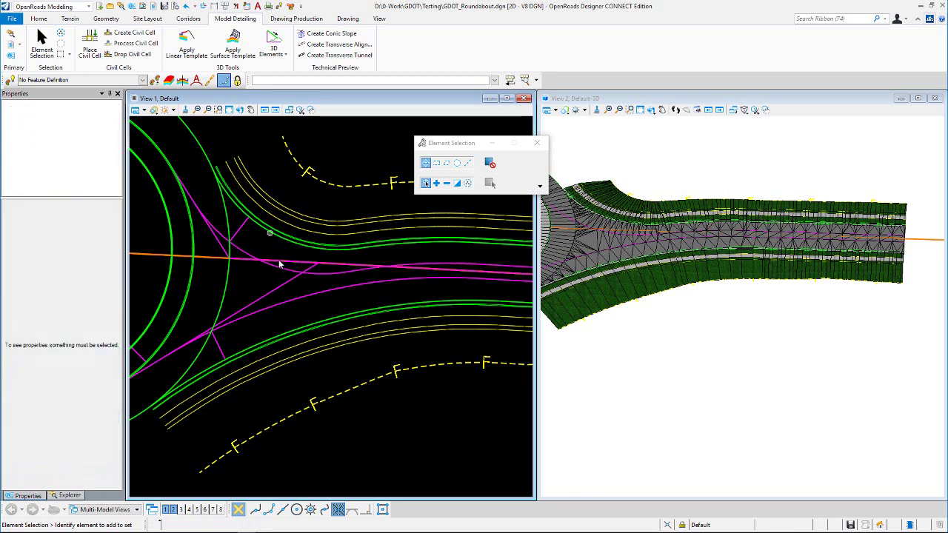
# Check the tangent lines CC_Tangent_LT and CC_Tangent_R, and set the length of anchor control line CC_Anchor_CTRL_R to 65 feet.
pyautogui.scroll(-1, 317, 254)
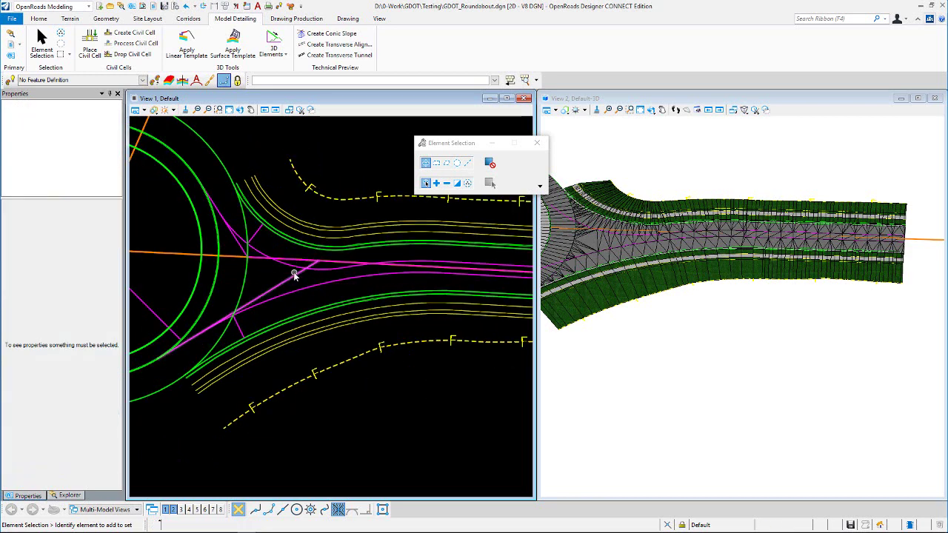
pyautogui.click(328, 282)
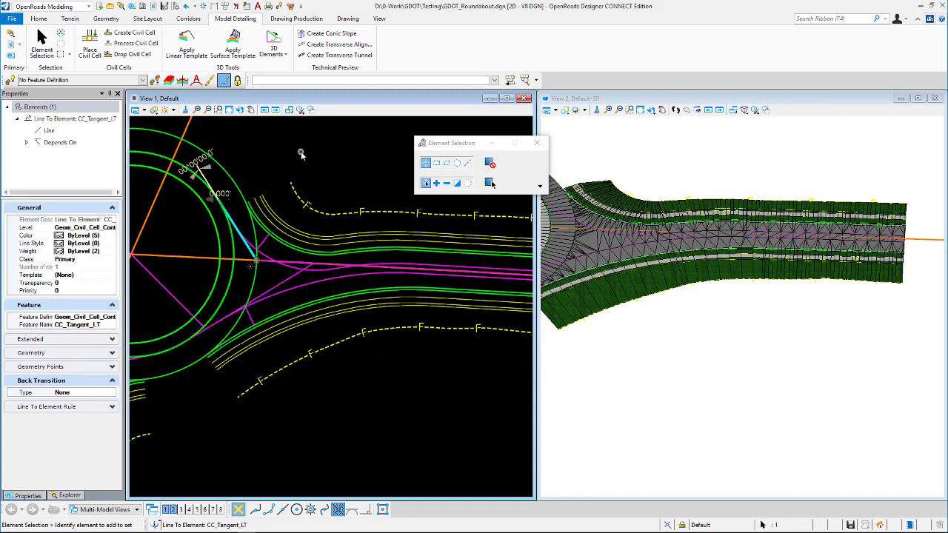
pyautogui.click(270, 256)
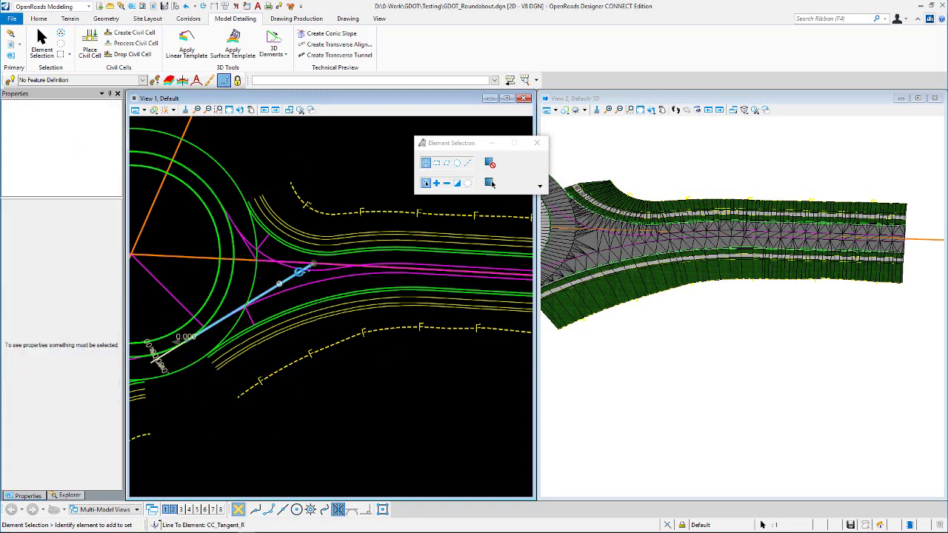
pyautogui.click(299, 271)
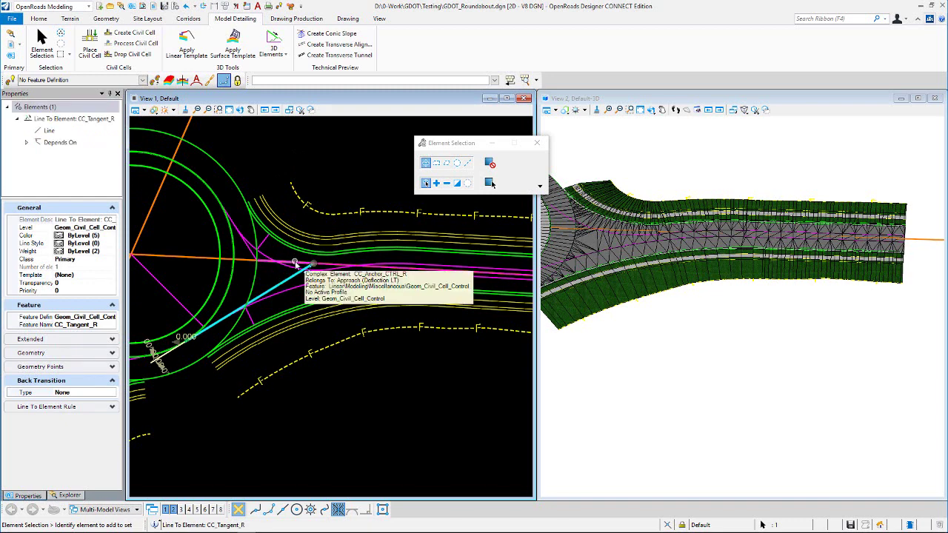
pyautogui.click(281, 268)
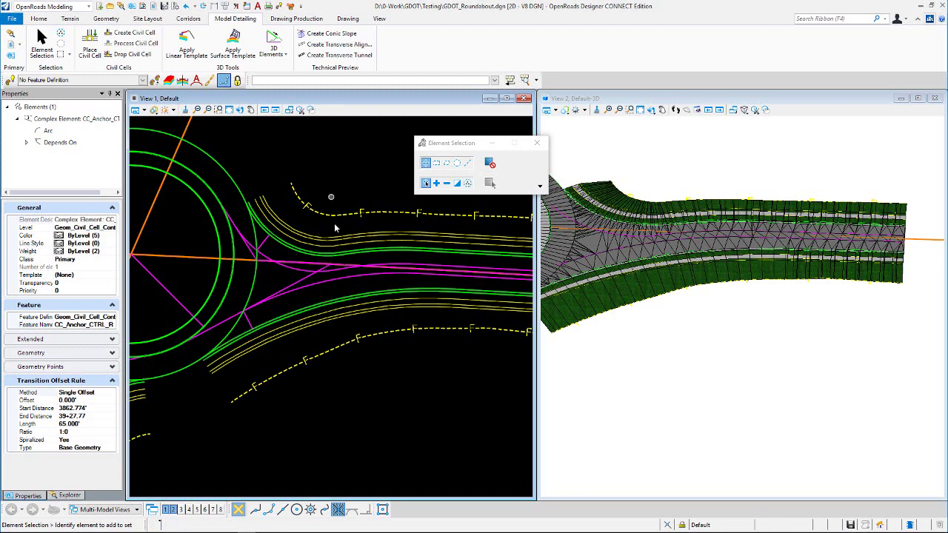
pyautogui.press('Escape')
# Examine edge line RdEoP16 and how tangent line CC_Tangent_R attaches to the end of anchor control line CC_Anchor_CTRL_R.
pyautogui.click(296, 281)
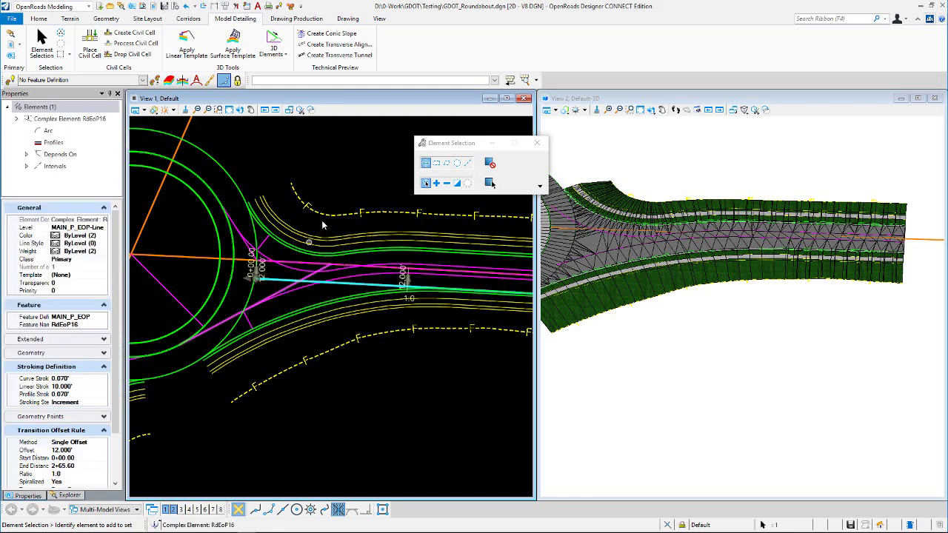
pyautogui.click(313, 276)
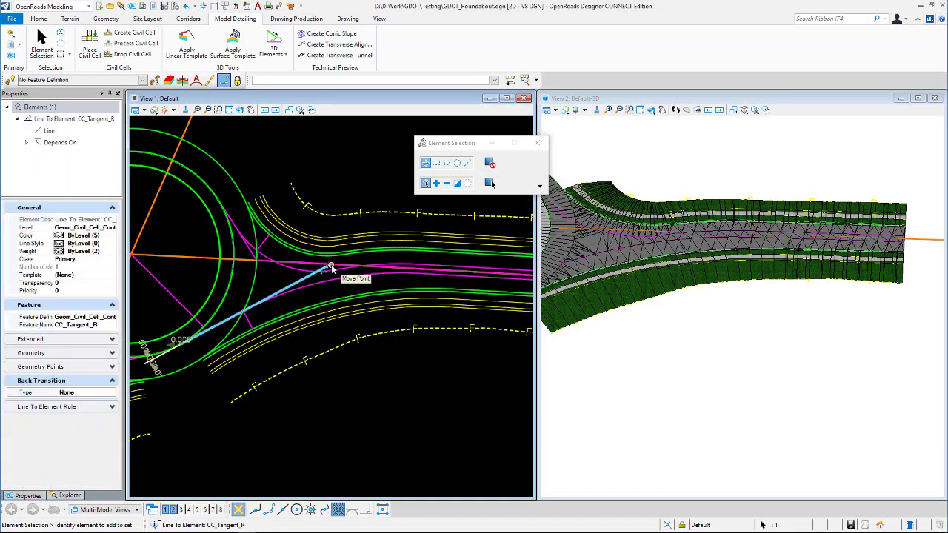
pyautogui.click(331, 268)
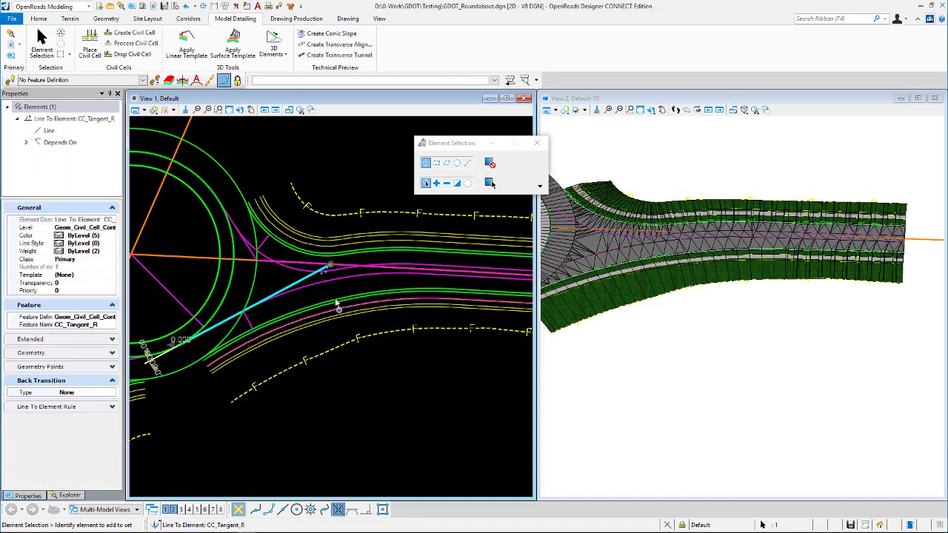
pyautogui.click(289, 264)
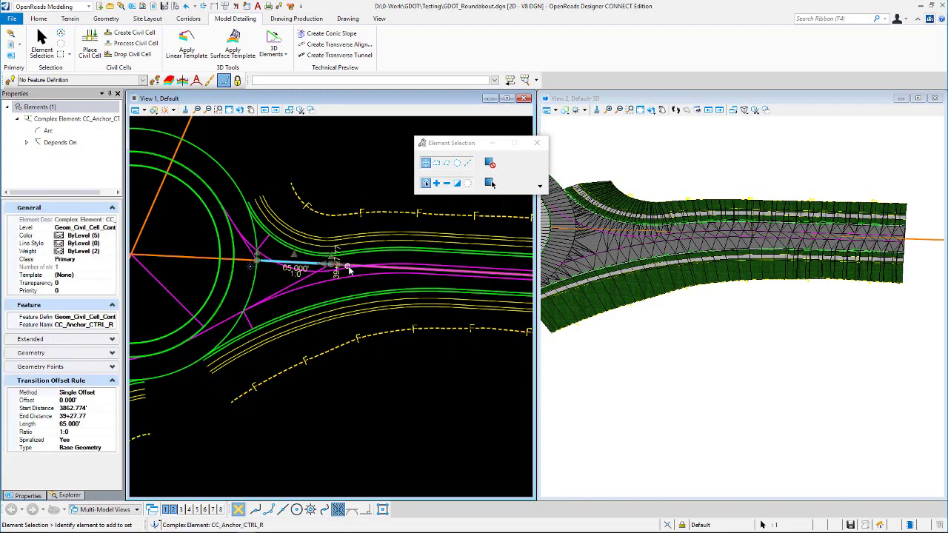
pyautogui.click(296, 255)
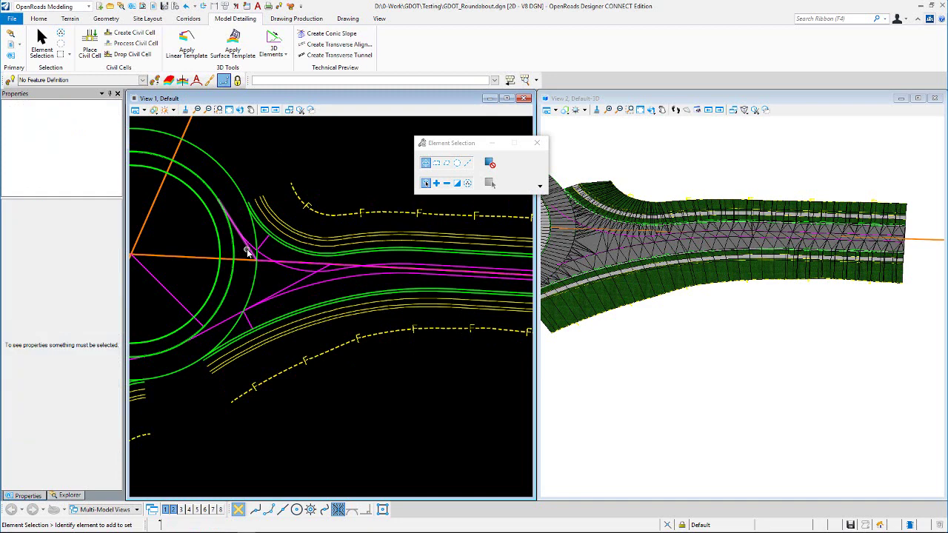
# Try moving the start point of tangent line CC_Tangent_LT, and widen the roundabout's outer pavement circle.
pyautogui.click(250, 253)
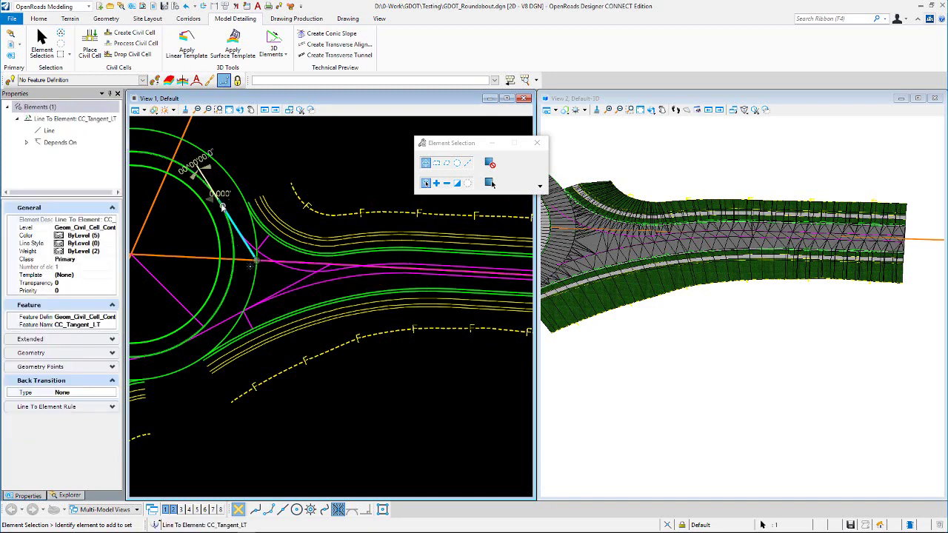
pyautogui.click(256, 263)
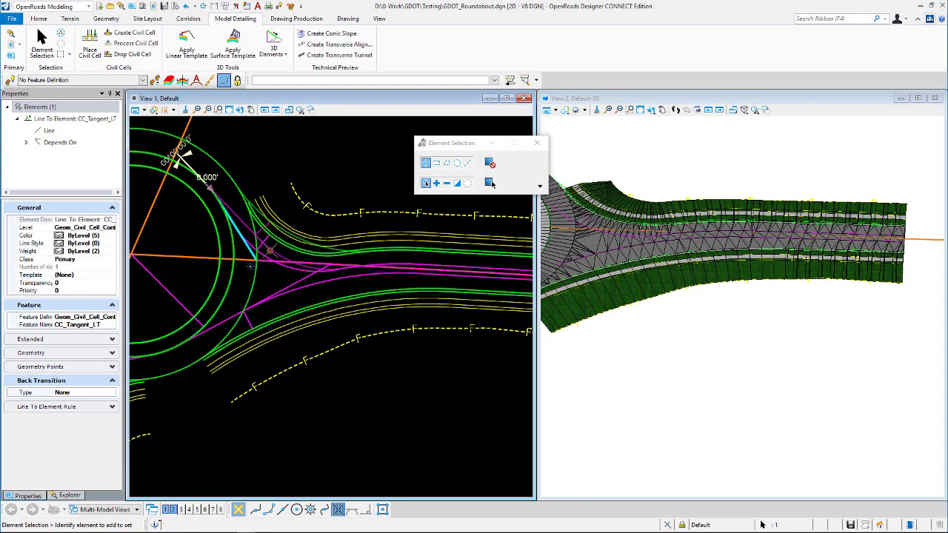
pyautogui.click(252, 264)
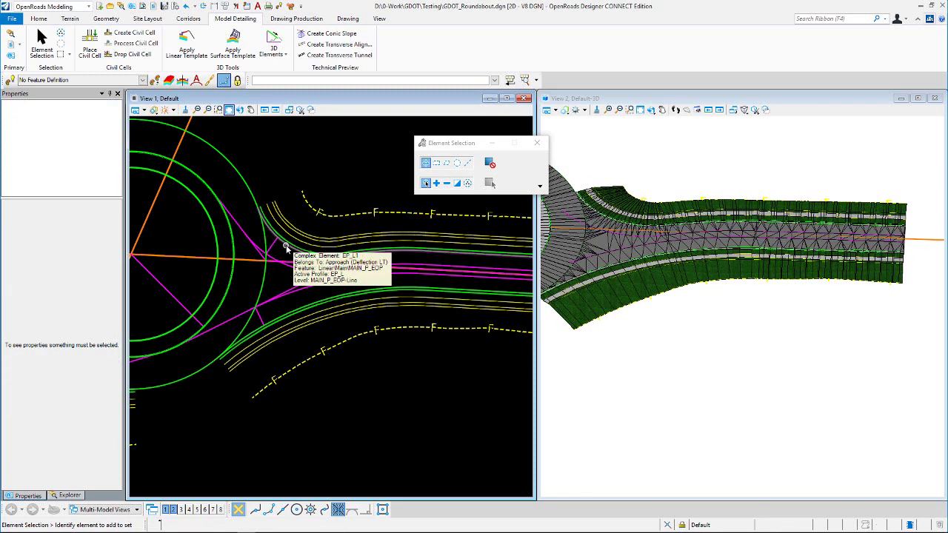
# Examine edge-of-pavement line EP_L1 and the short control line GeomCC20 that governs its curve near the rotary.
pyautogui.click(287, 248)
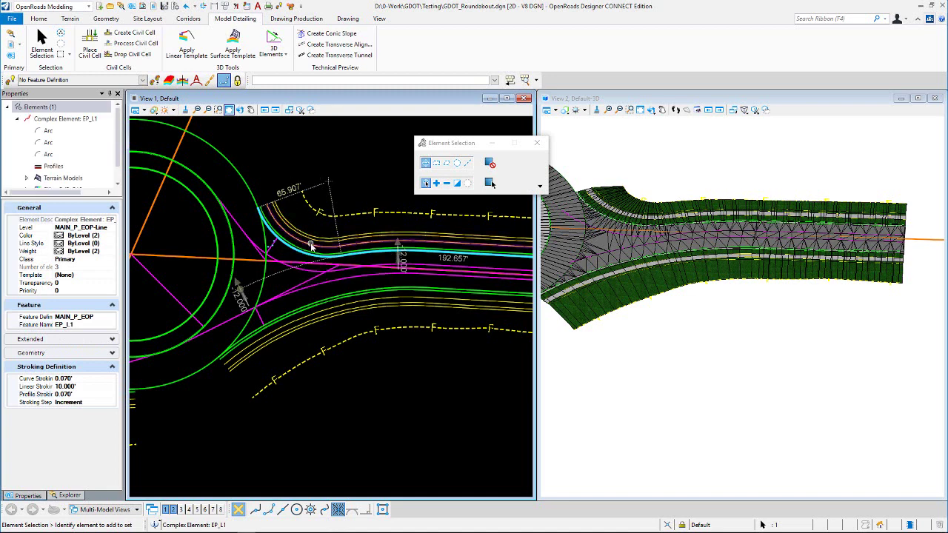
pyautogui.click(275, 157)
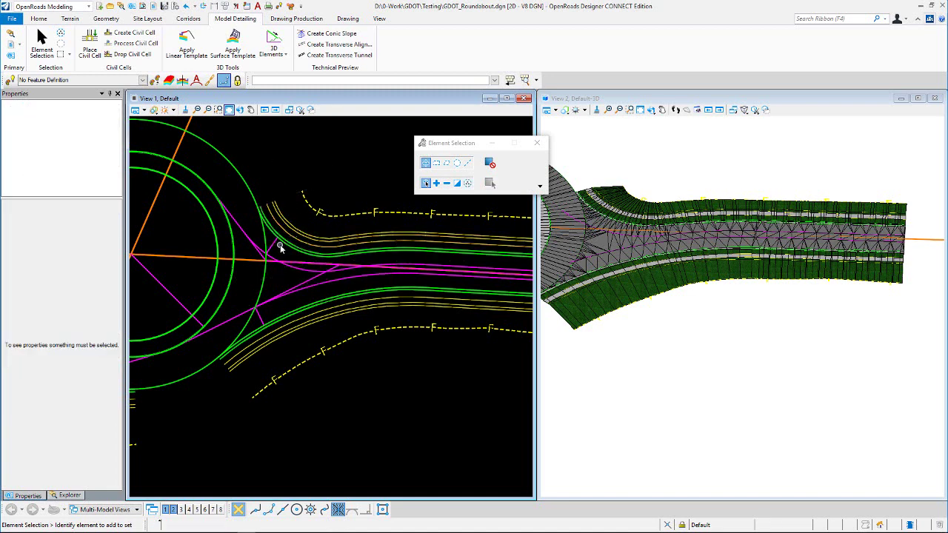
pyautogui.click(286, 248)
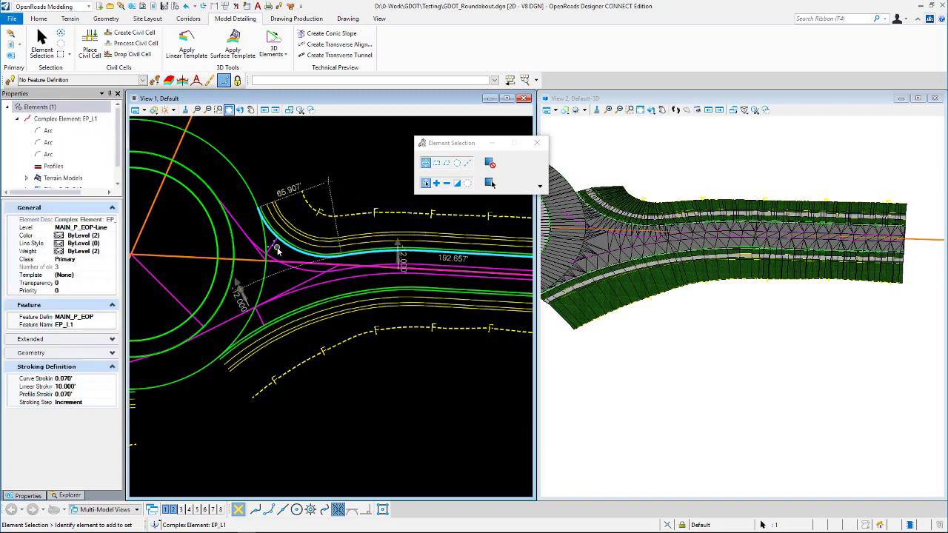
pyautogui.click(302, 151)
pyautogui.click(273, 248)
pyautogui.scroll(2, 273, 248)
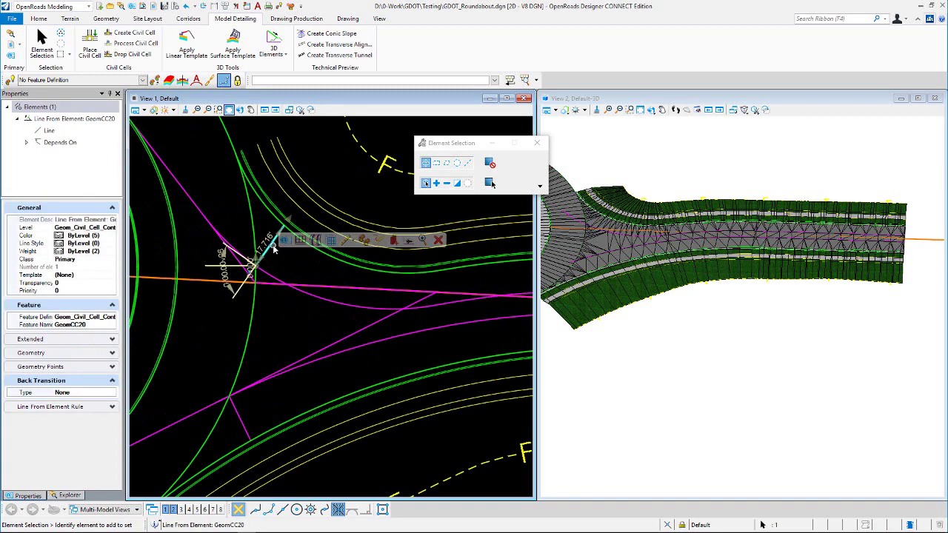
pyautogui.scroll(-2, 288, 252)
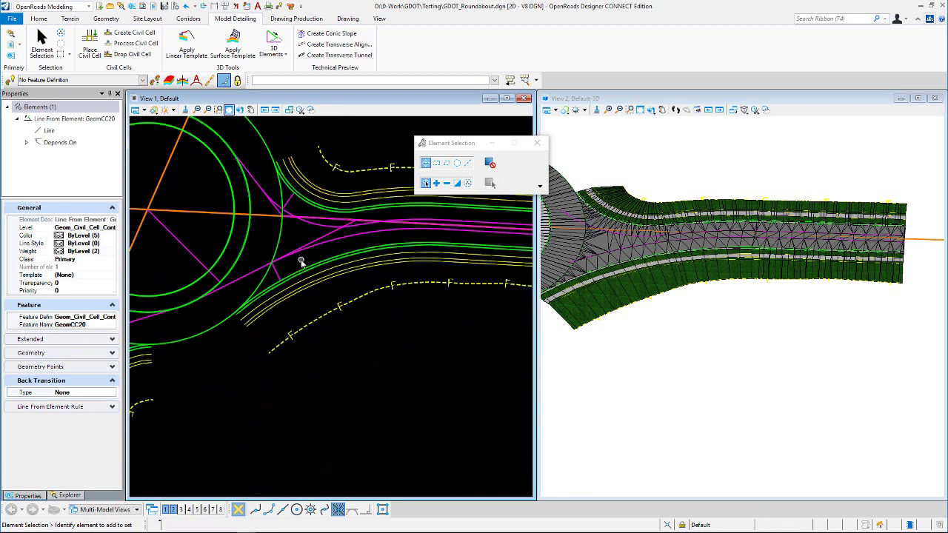
# Examine edge-of-pavement line EP_R1 on the south side of the east approach and review control line GeomCC20 again.
pyautogui.click(302, 260)
pyautogui.click(299, 269)
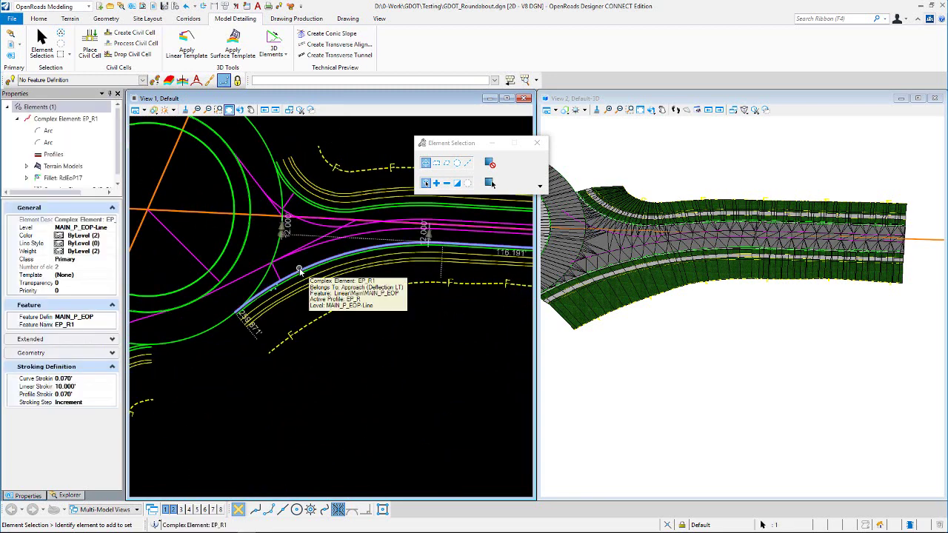
pyautogui.click(290, 140)
pyautogui.scroll(-1, 254, 222)
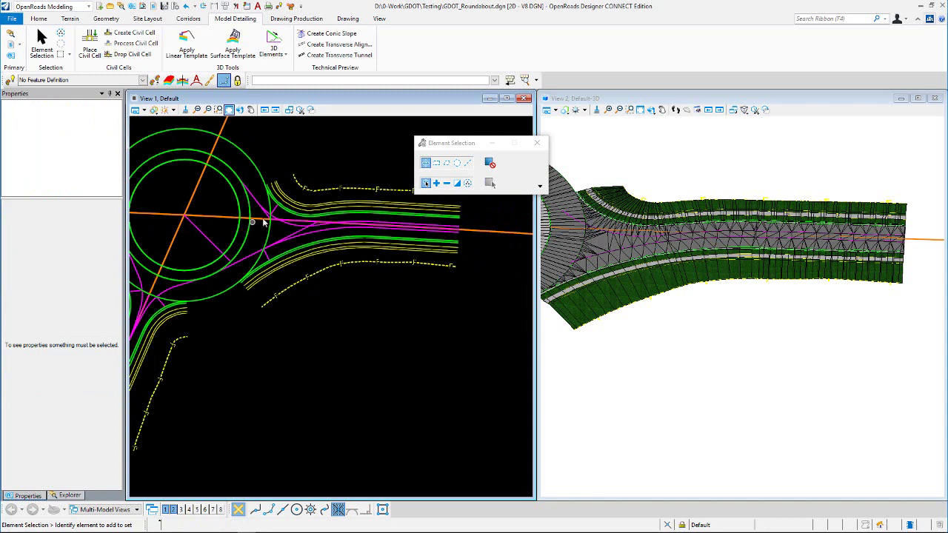
pyautogui.scroll(1, 281, 214)
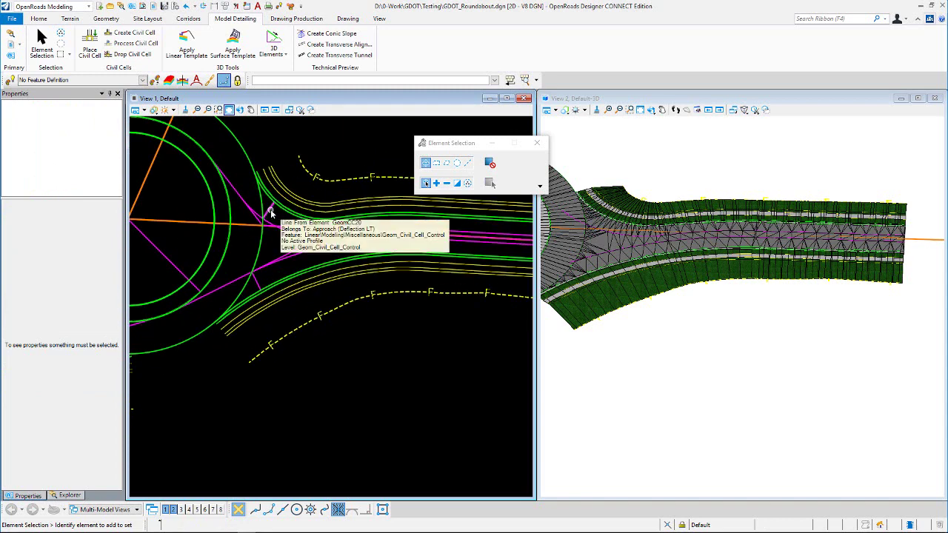
pyautogui.click(271, 212)
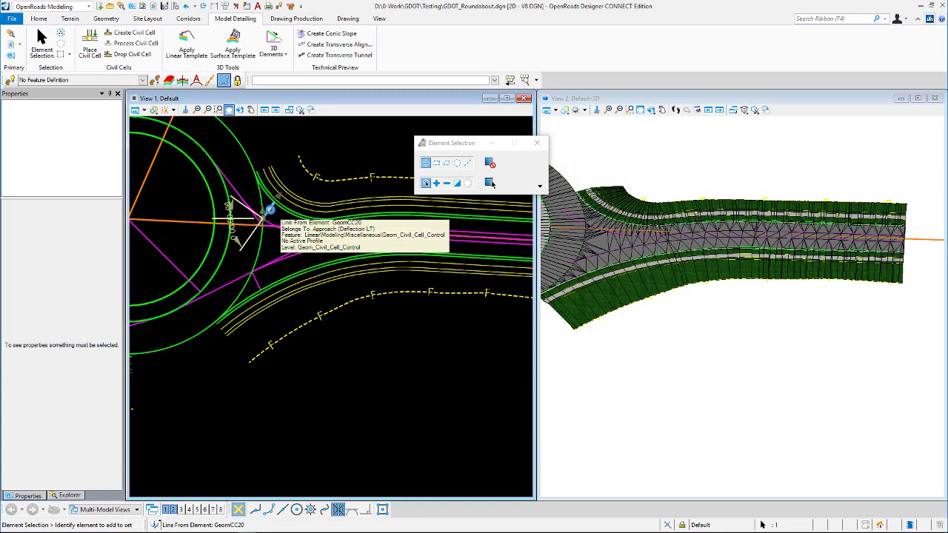
pyautogui.click(309, 145)
pyautogui.scroll(-2, 272, 235)
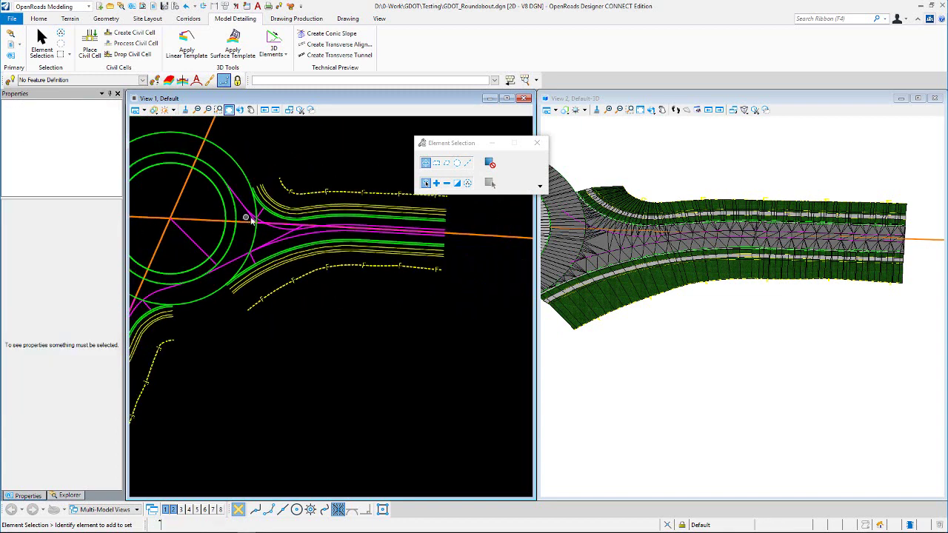
# Set the offset of edge-of-pavement line RdEoP15 on the east approach to -24 feet.
pyautogui.scroll(2, 319, 217)
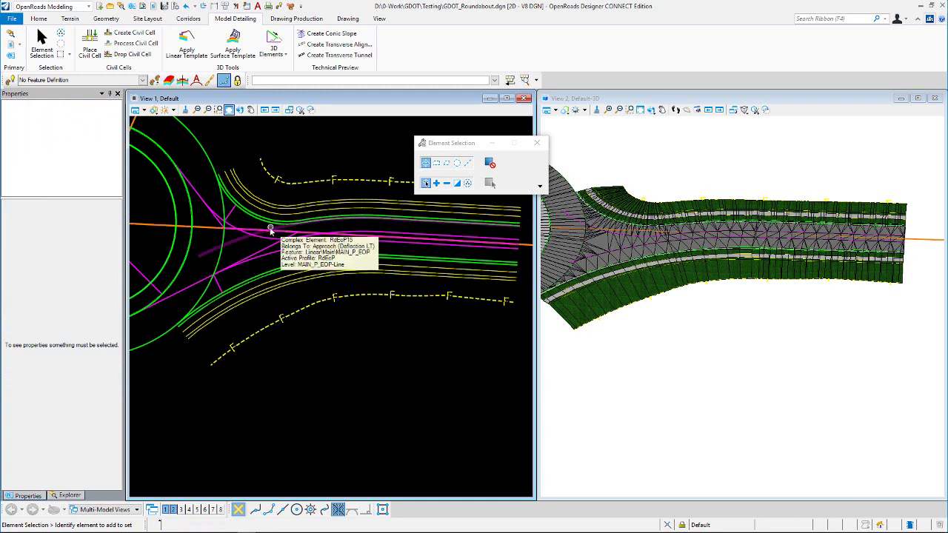
pyautogui.click(236, 246)
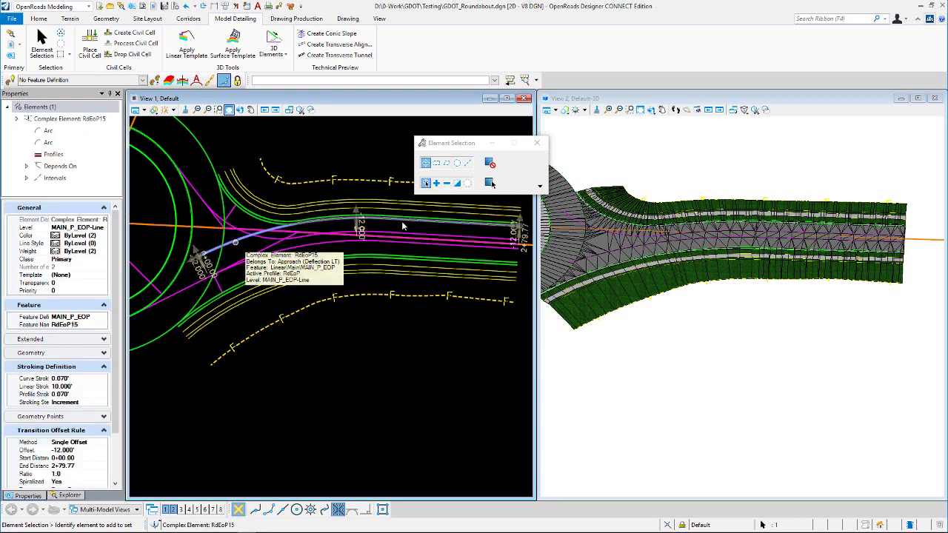
pyautogui.click(361, 230)
pyautogui.press('BackSpace')
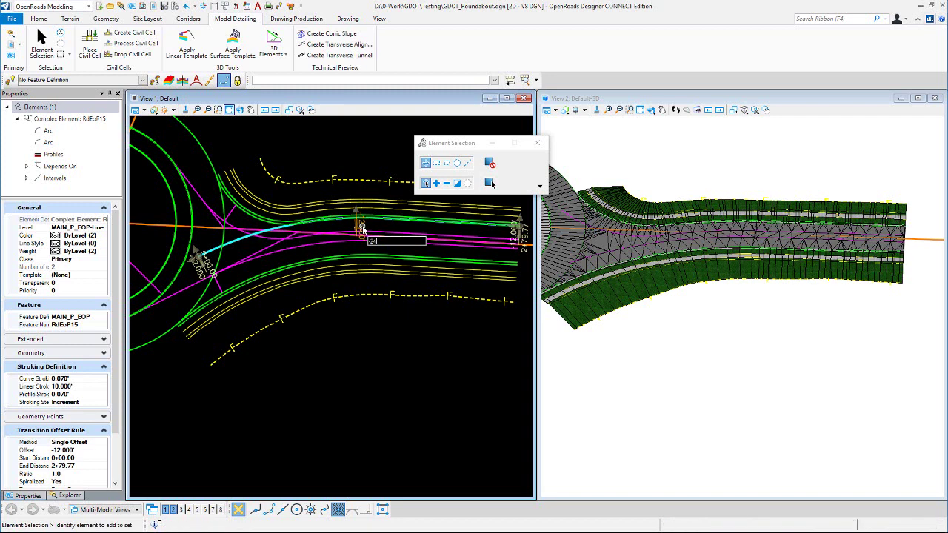
pyautogui.write('-24')
pyautogui.press('Return')
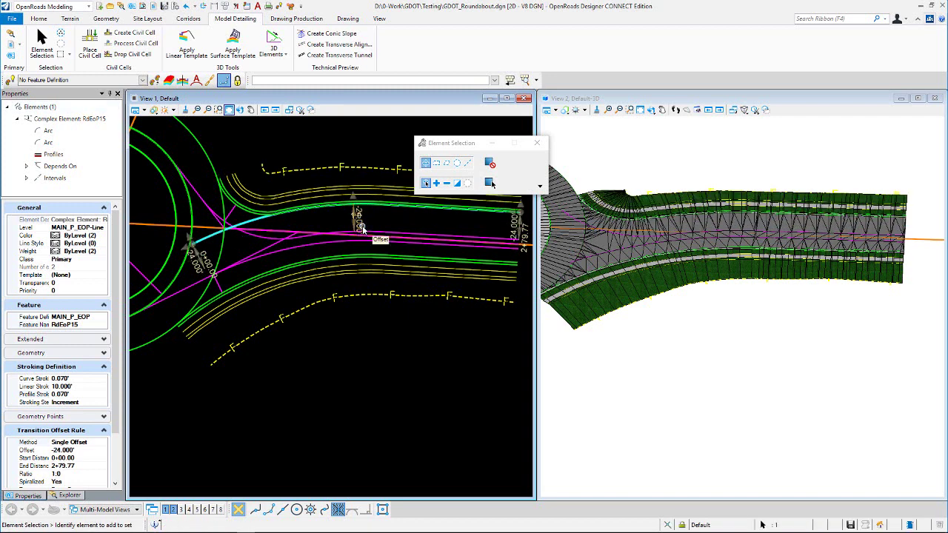
pyautogui.click(328, 145)
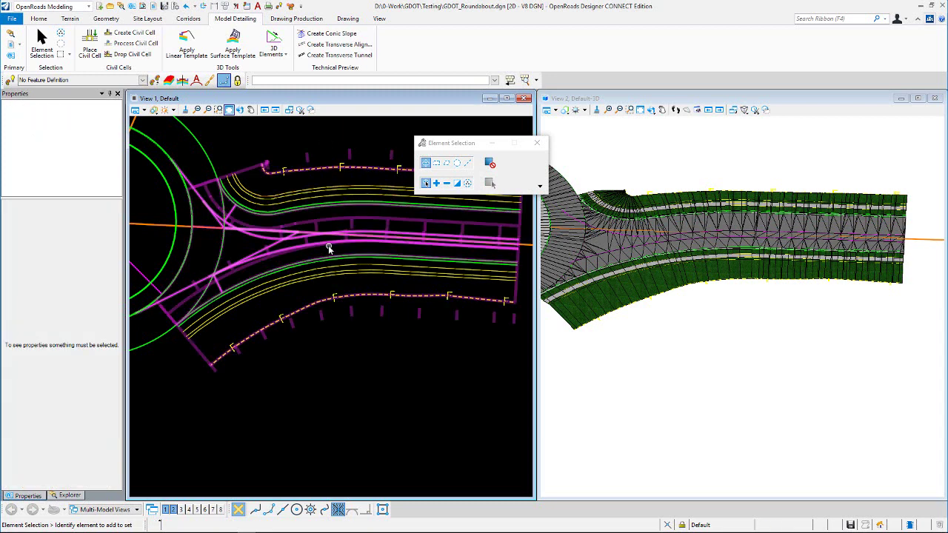
# Set the offset of edge-of-pavement line RdEoP16 on the east approach to 24 feet.
pyautogui.click(324, 253)
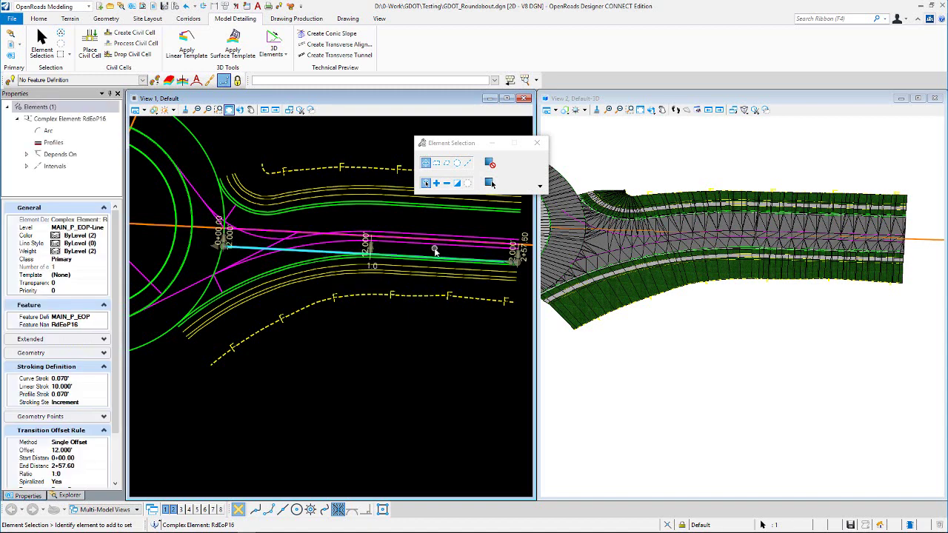
pyautogui.click(365, 249)
pyautogui.write('24')
pyautogui.press('Return')
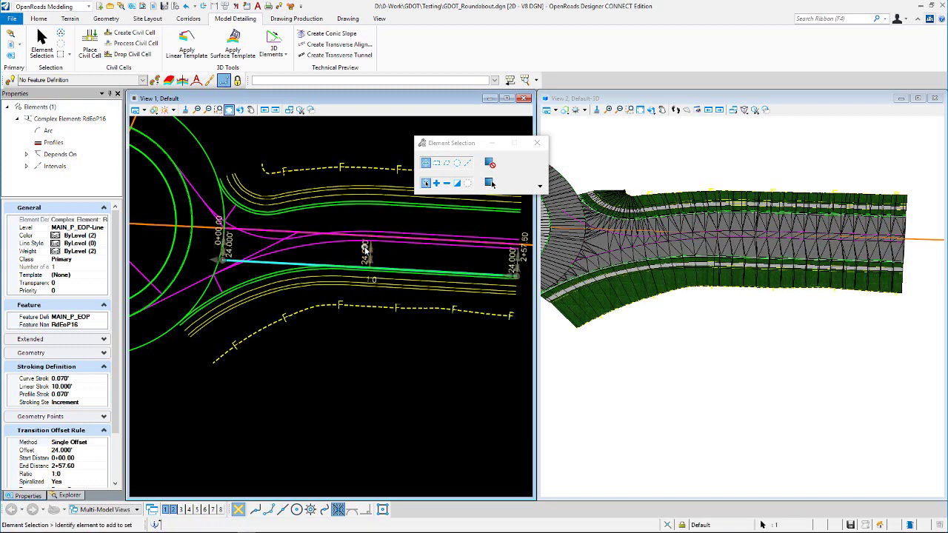
pyautogui.click(299, 131)
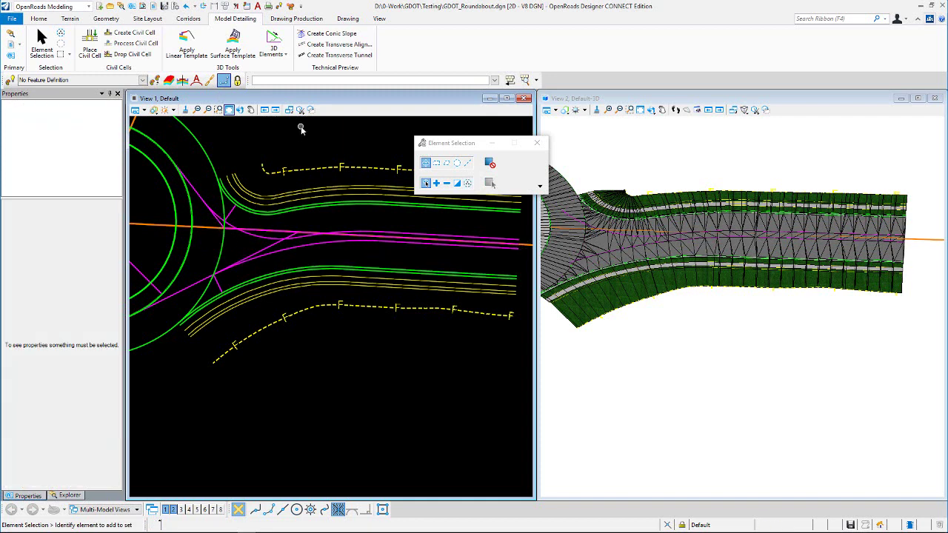
# Set the length of the short control line GeomCC22 on the south side of the east approach to 28 feet.
pyautogui.click(219, 288)
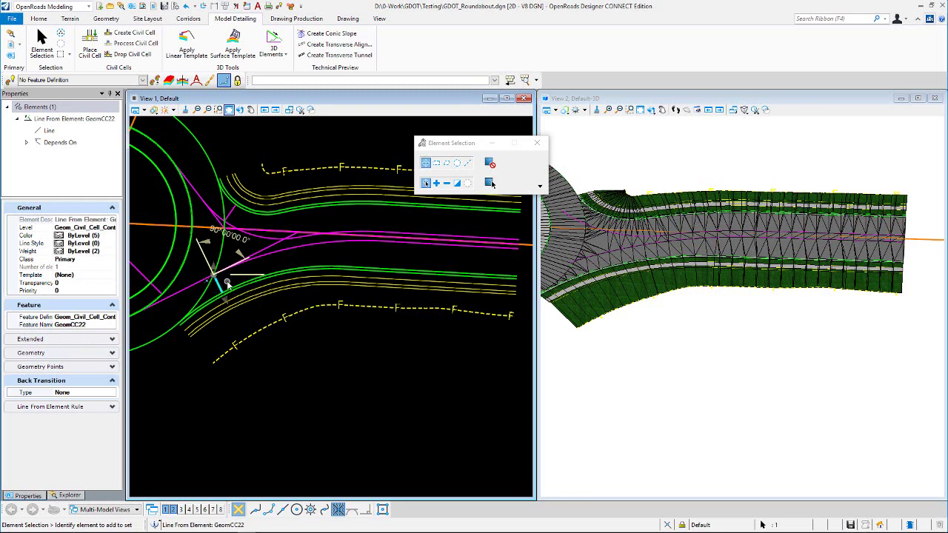
pyautogui.scroll(1, 220, 288)
pyautogui.click(228, 279)
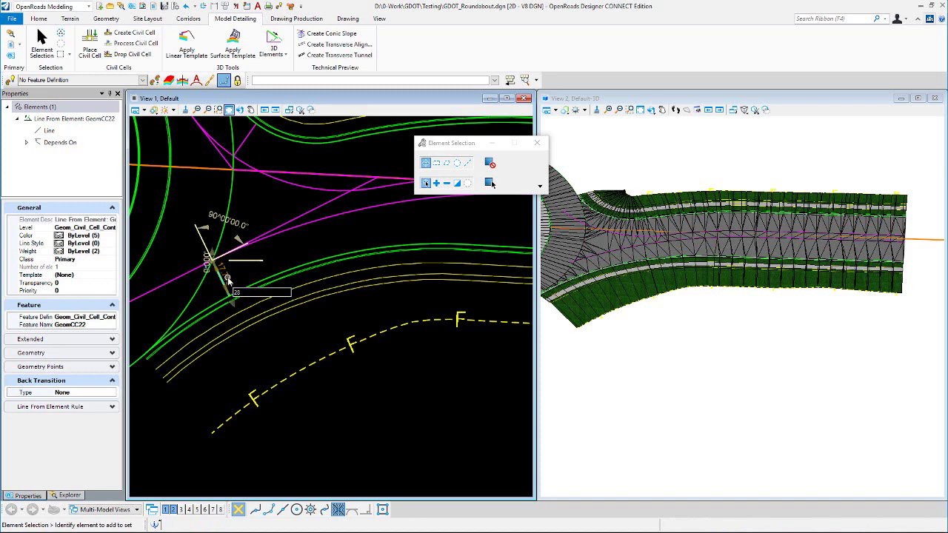
pyautogui.press('Return')
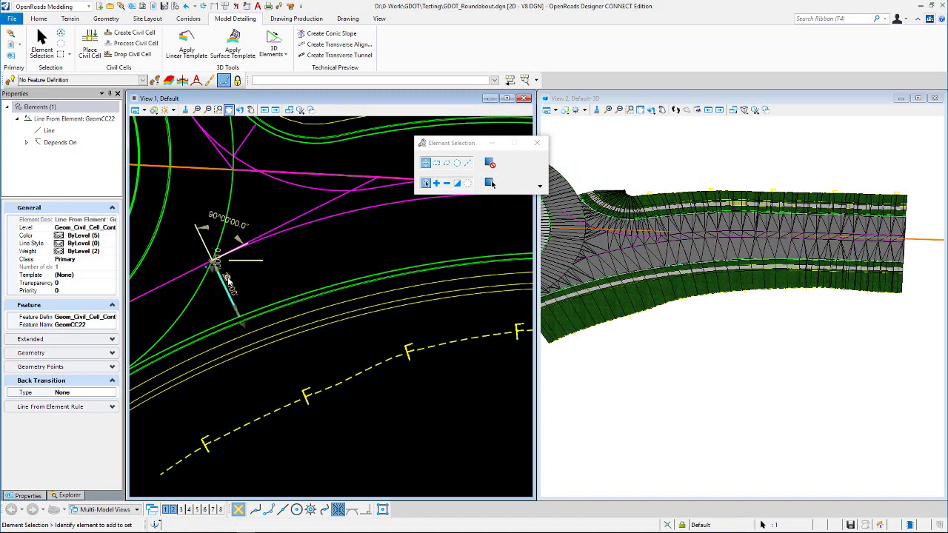
pyautogui.scroll(-2, 280, 279)
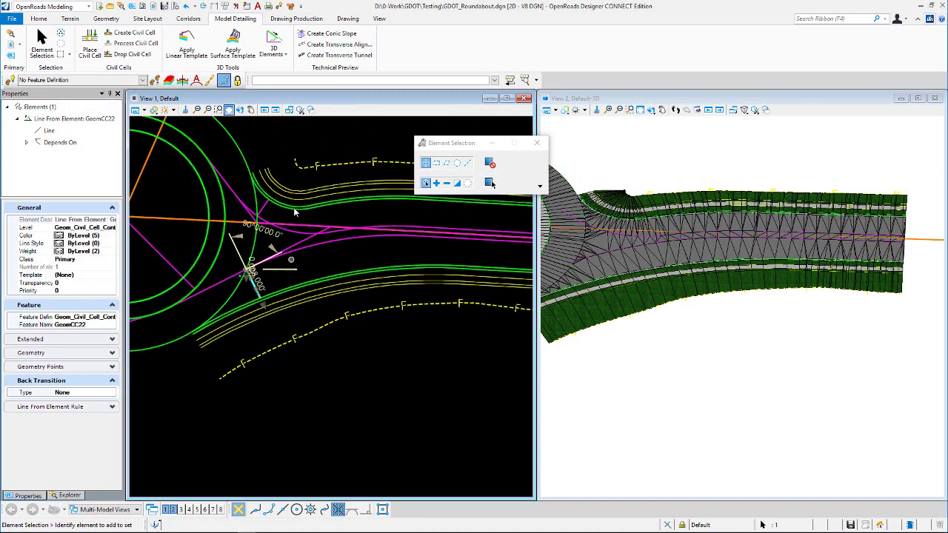
pyautogui.click(314, 134)
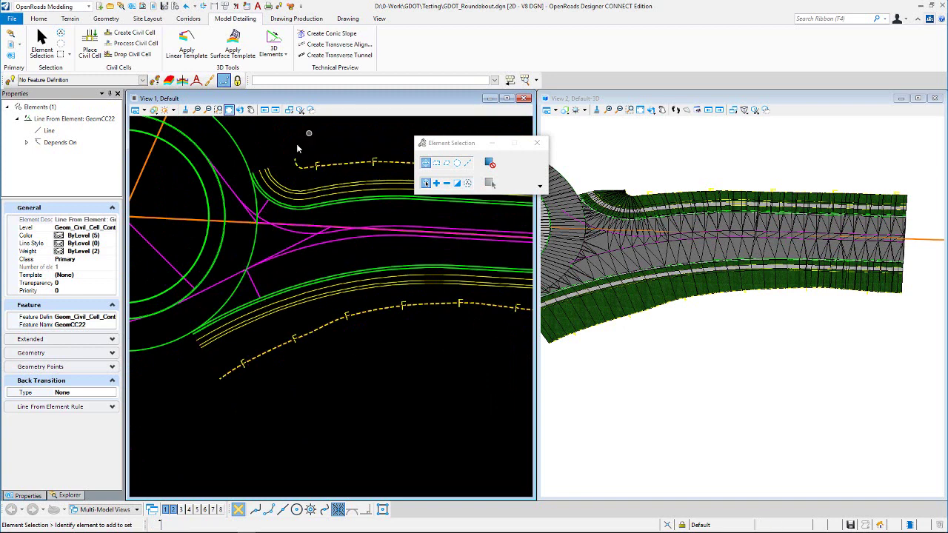
# Set the length of the short control line GeomCC20 on the north side of the east approach to 28 feet.
pyautogui.click(264, 210)
pyautogui.scroll(2, 264, 213)
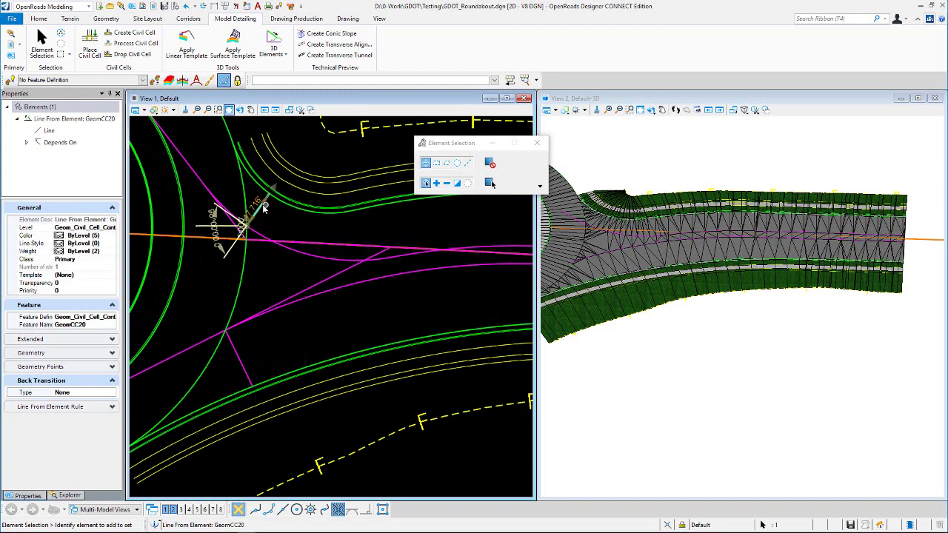
pyautogui.click(256, 206)
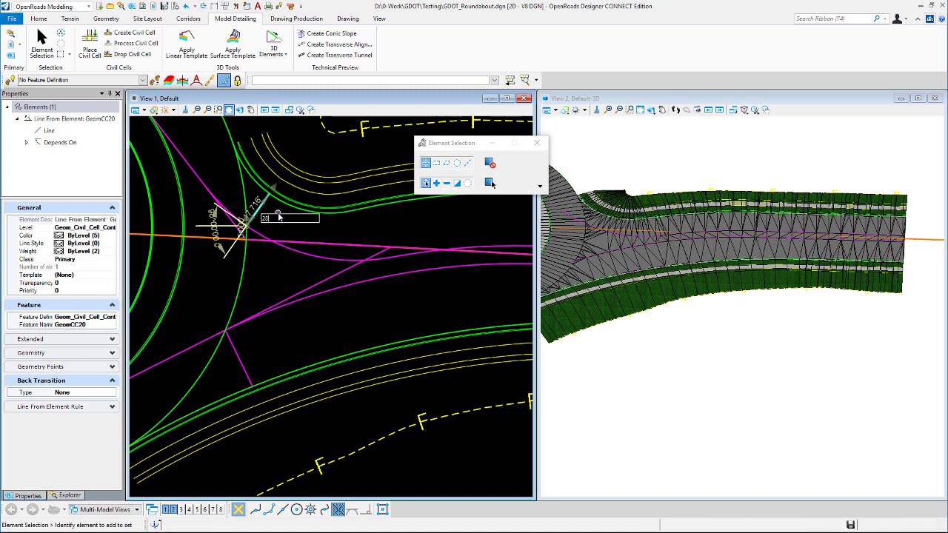
pyautogui.press('Return')
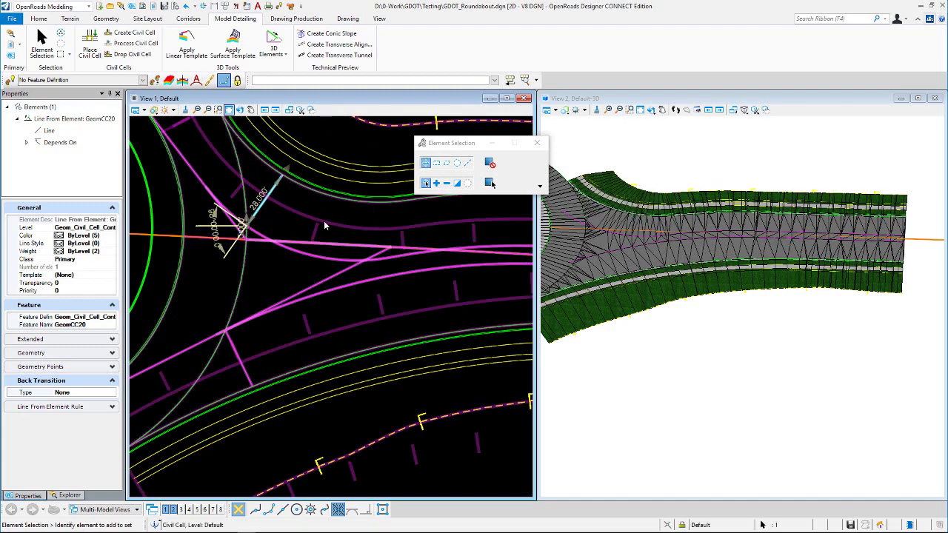
pyautogui.scroll(-3, 309, 248)
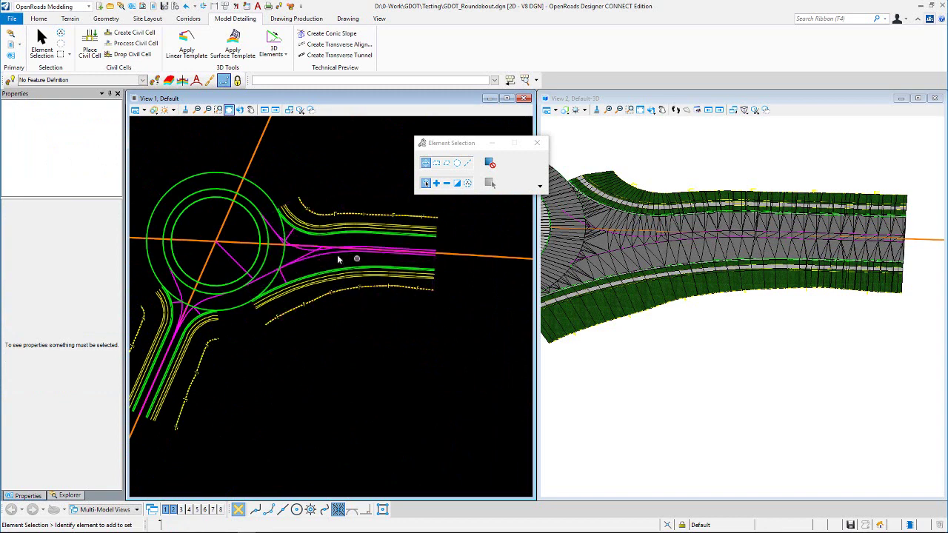
# Examine median edge line CC_Median_EP_L and the offset rule of control line GeomCC14 on the east approach.
pyautogui.scroll(1, 331, 250)
pyautogui.scroll(1, 331, 248)
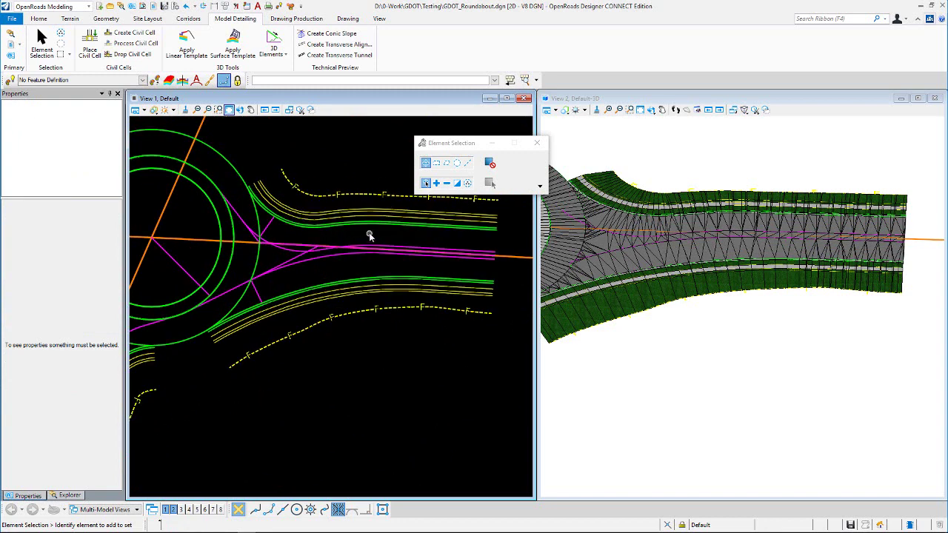
pyautogui.click(326, 259)
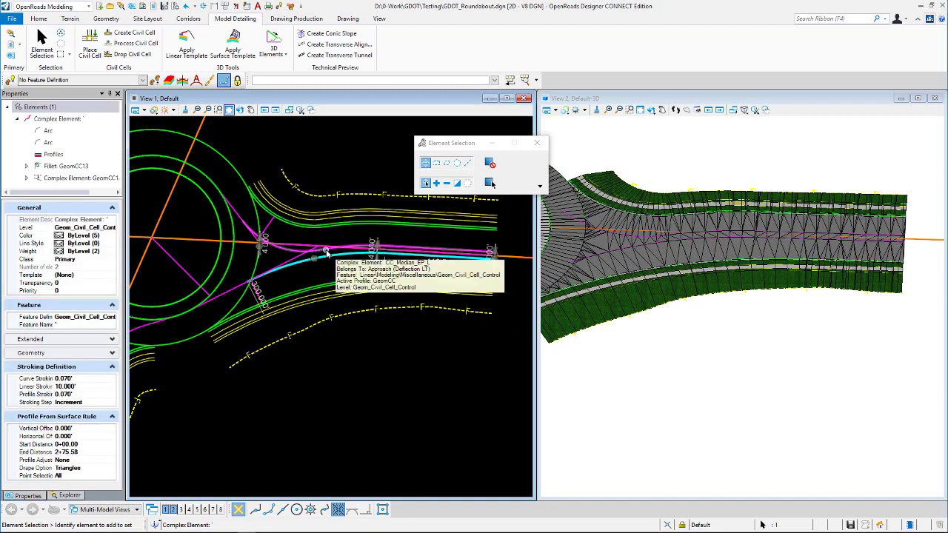
pyautogui.click(340, 165)
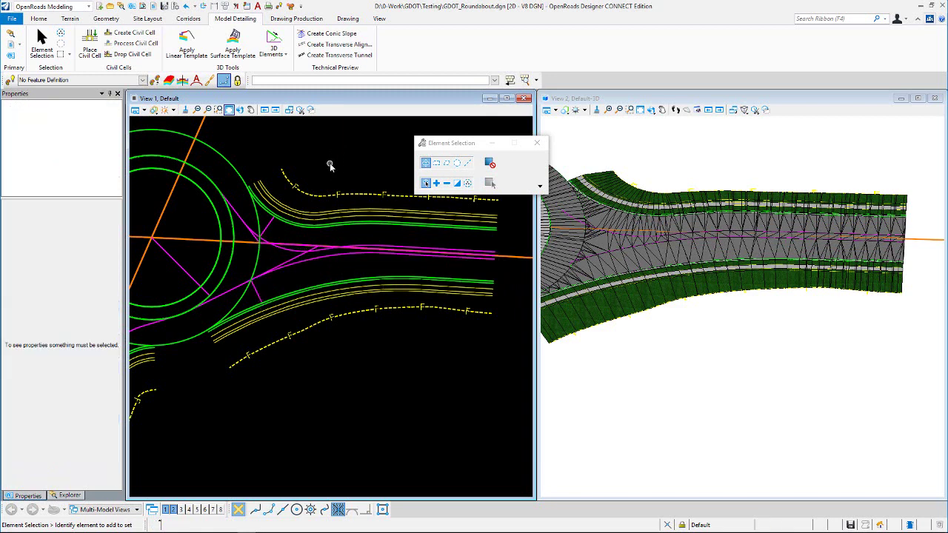
pyautogui.click(275, 258)
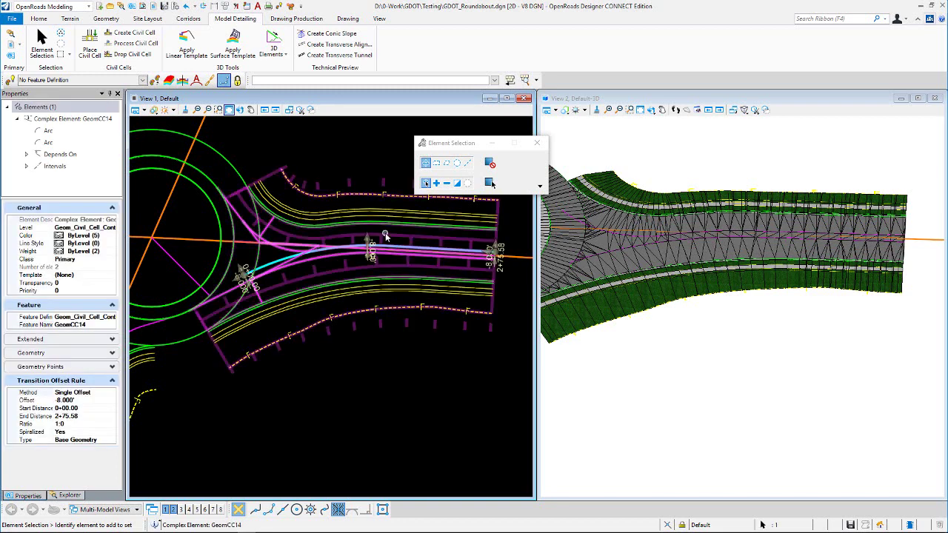
pyautogui.click(329, 155)
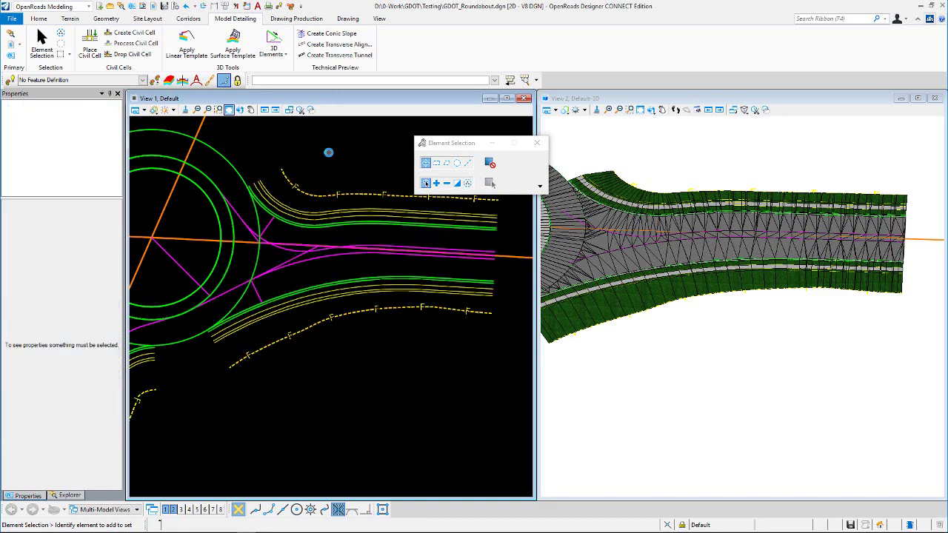
# Examine how edge-of-pavement lines RdEoP15 and RdEoP16 are offset along the east approach.
pyautogui.click(294, 233)
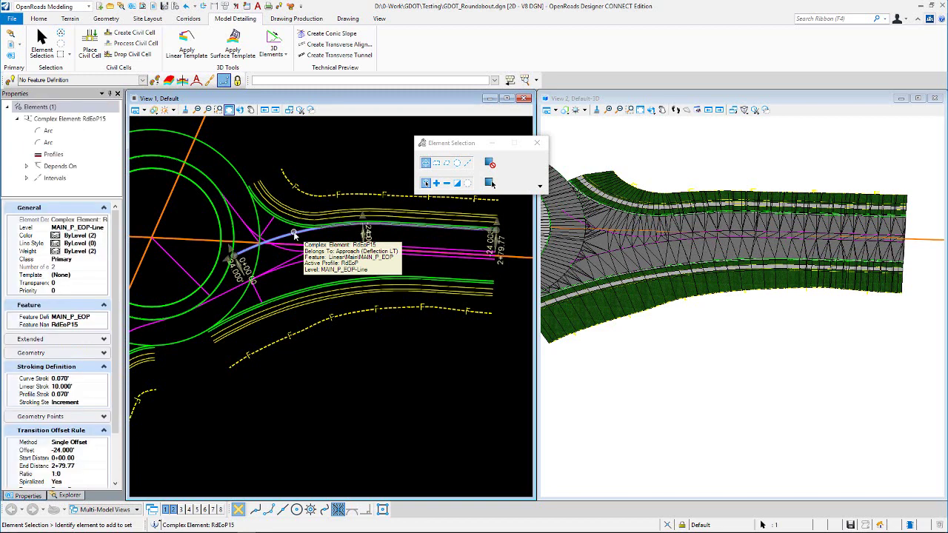
pyautogui.click(323, 275)
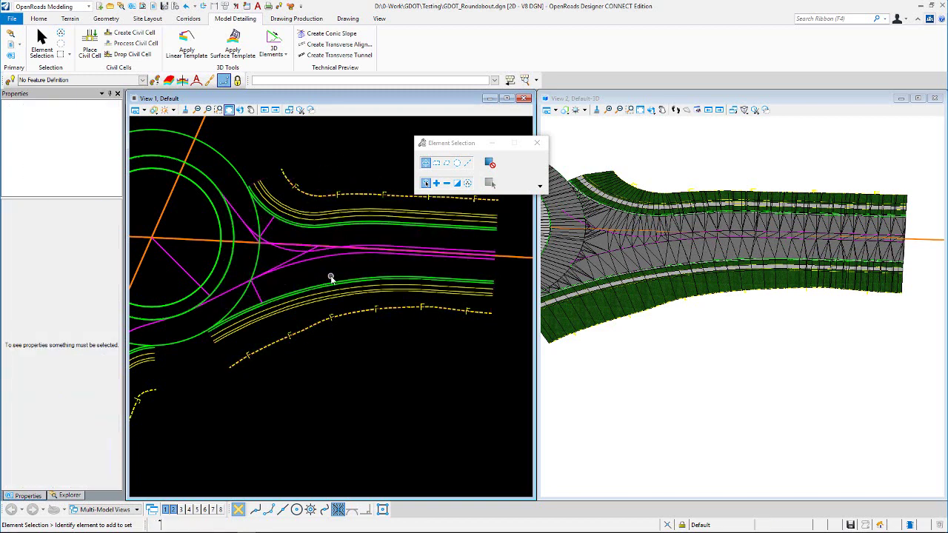
pyautogui.click(338, 274)
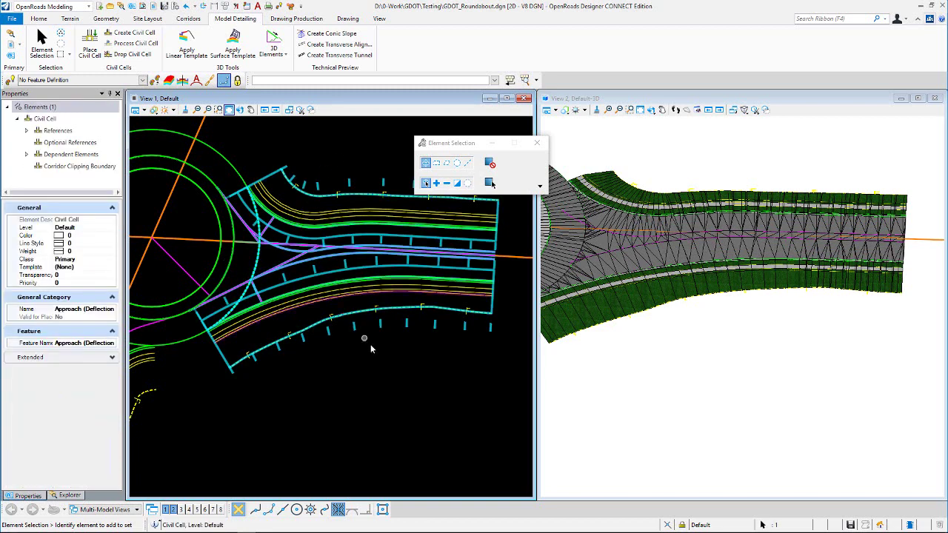
pyautogui.click(351, 299)
pyautogui.click(347, 275)
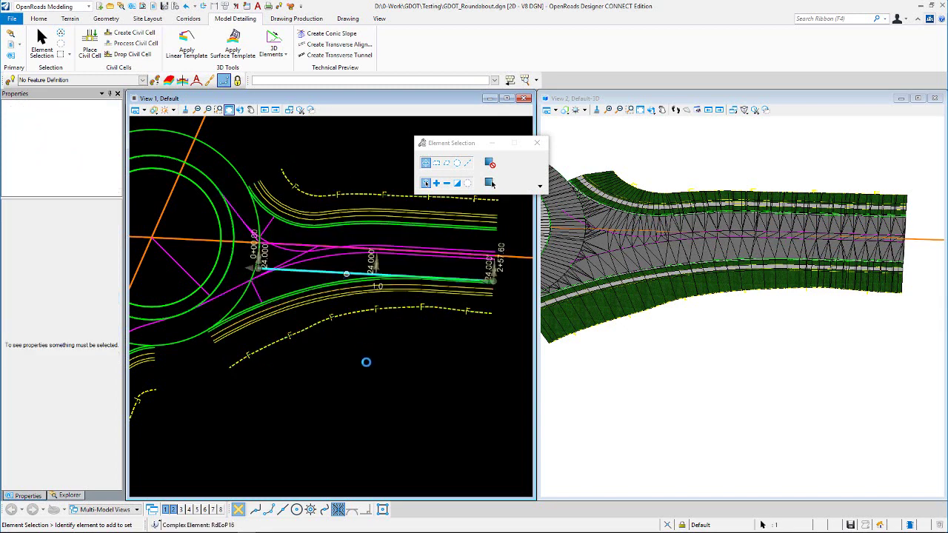
pyautogui.click(318, 244)
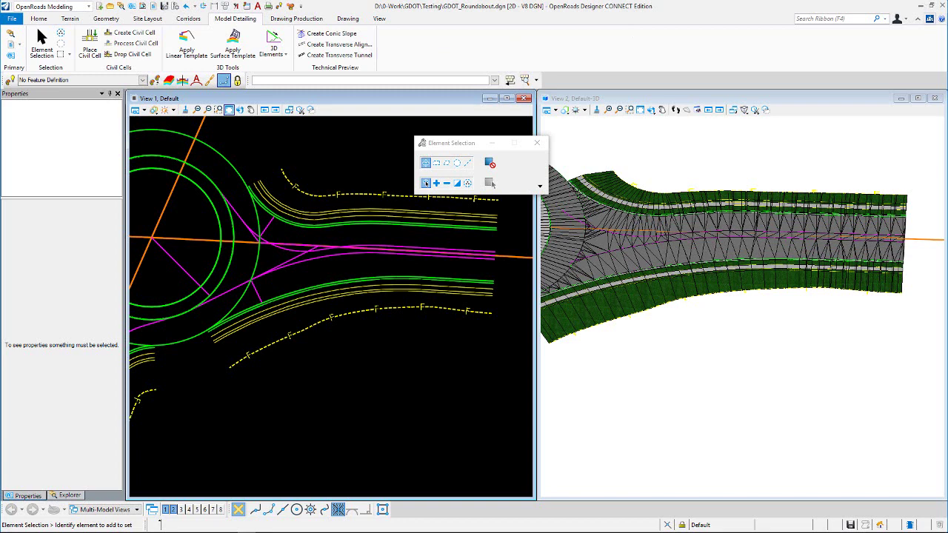
pyautogui.click(334, 177)
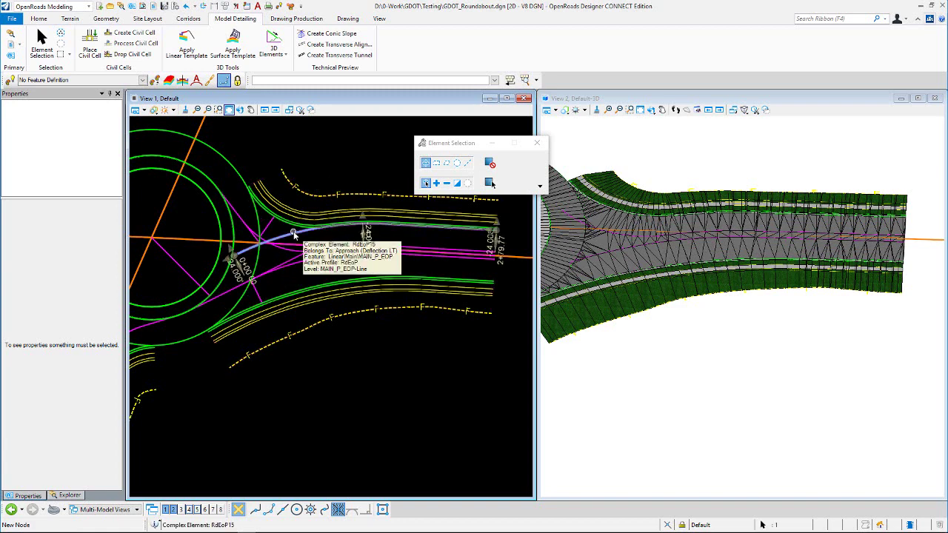
# Examine the slope settings in the projected profile rules of edge lines RdEoP15 and RdEoP16.
pyautogui.click(294, 234)
pyautogui.scroll(-5, 74, 444)
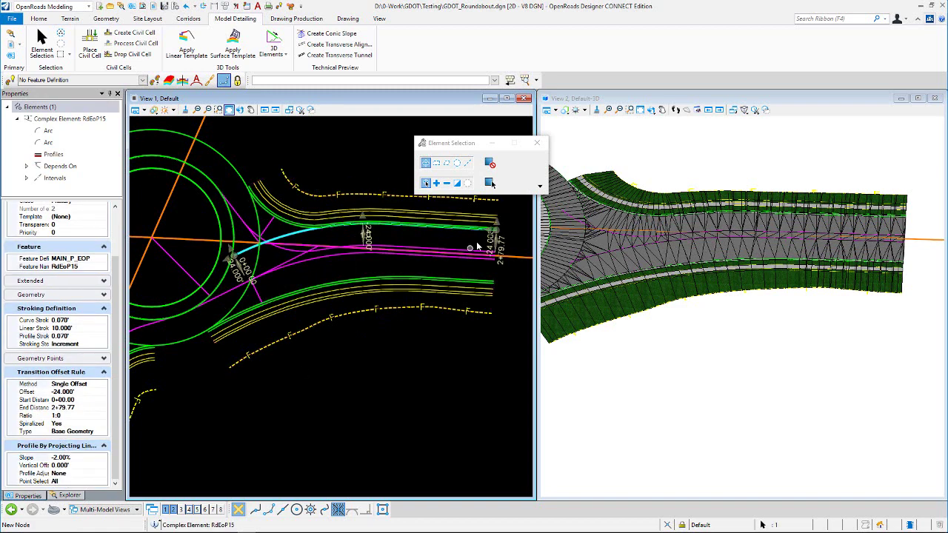
pyautogui.moveTo(517, 255)
pyautogui.click(328, 388)
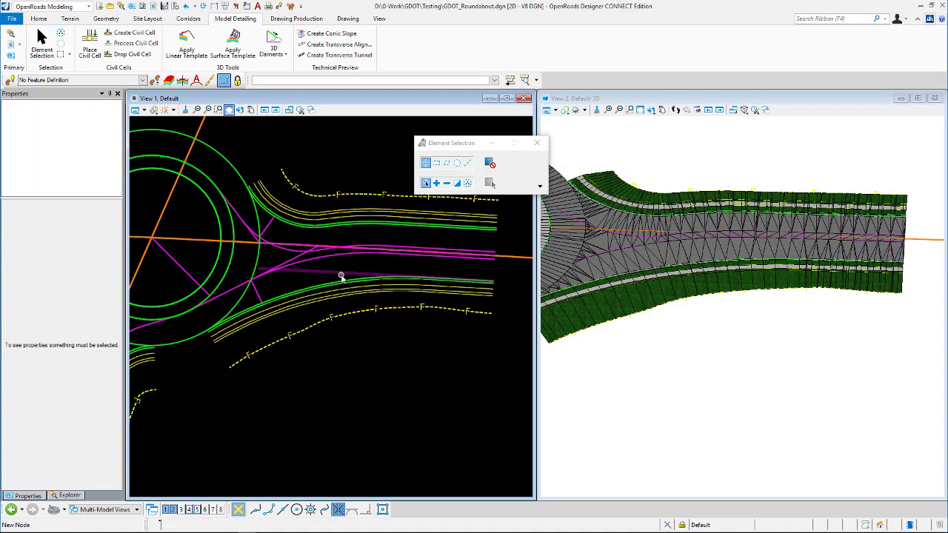
pyautogui.click(344, 278)
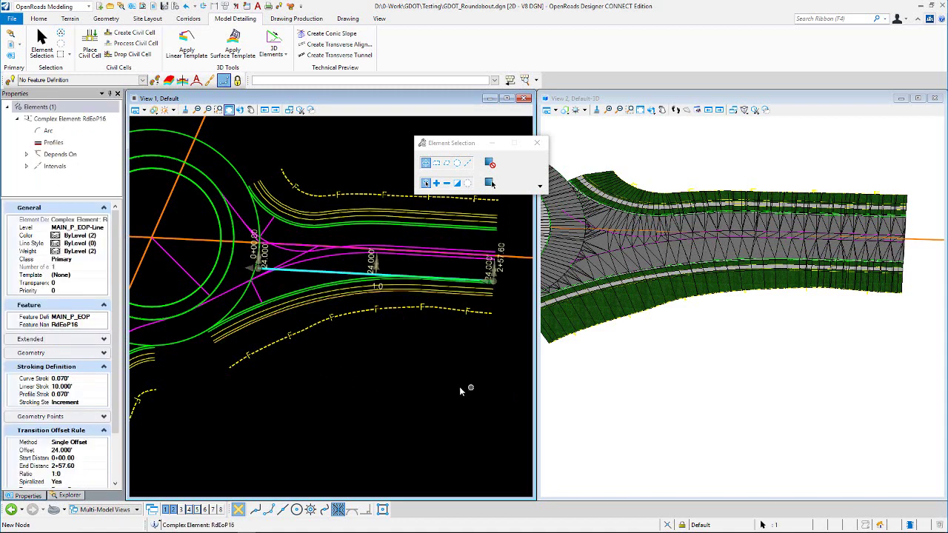
pyautogui.scroll(-3, 77, 448)
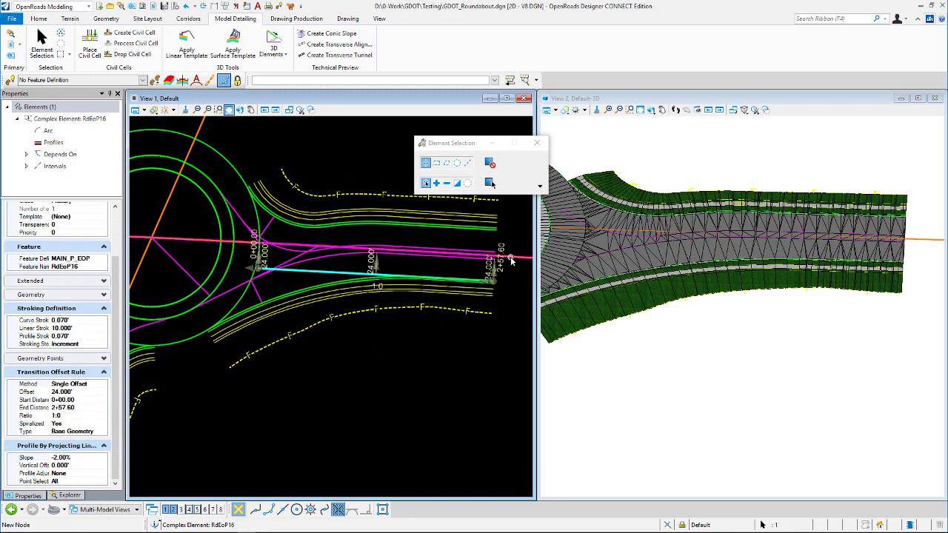
pyautogui.click(349, 163)
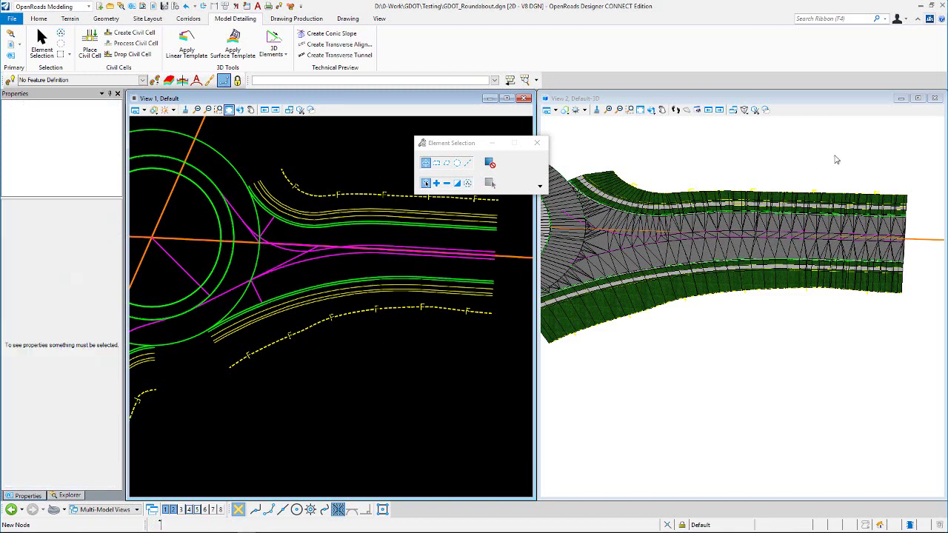
pyautogui.click(827, 149)
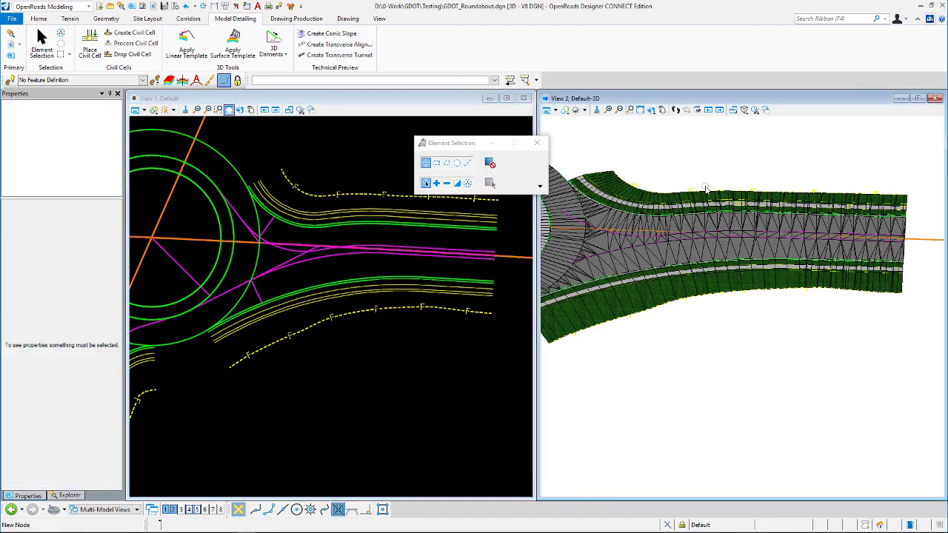
pyautogui.click(274, 259)
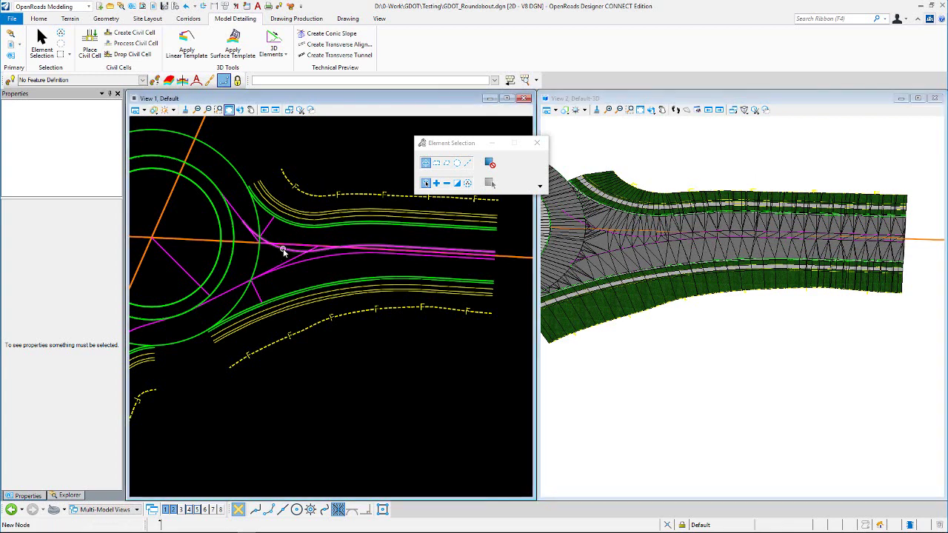
# Turn on the display of construction elements in the plan view and open the profile of median line DNC_Med_L in View 5.
pyautogui.click(143, 112)
pyautogui.click(157, 246)
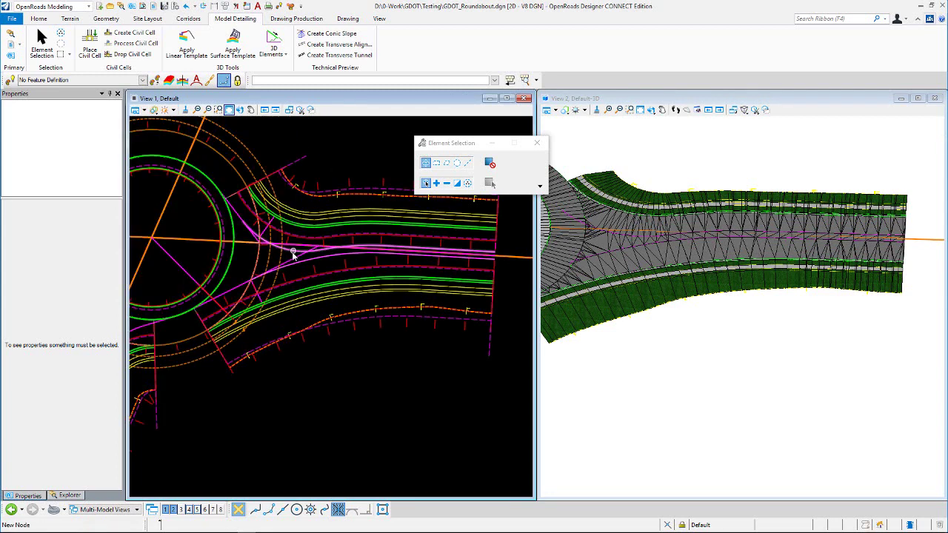
pyautogui.moveTo(291, 254)
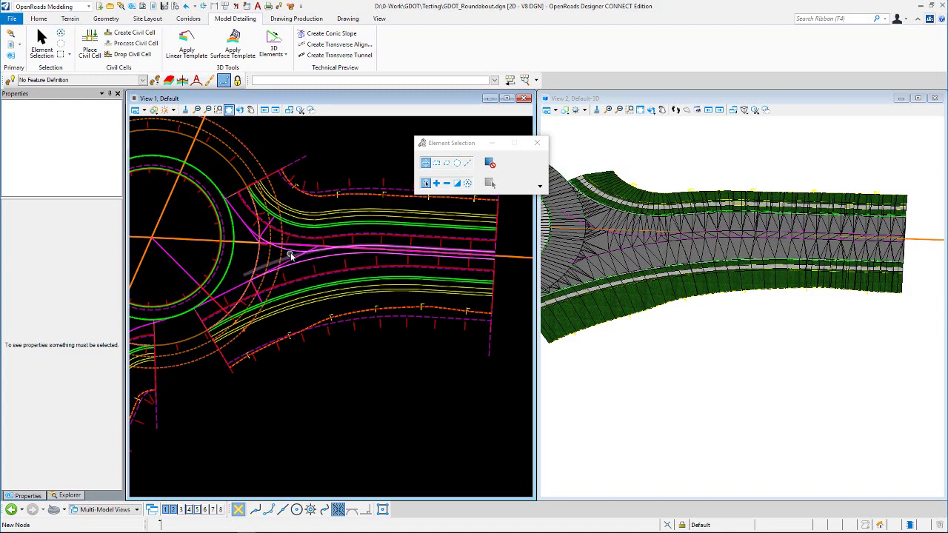
pyautogui.click(291, 253)
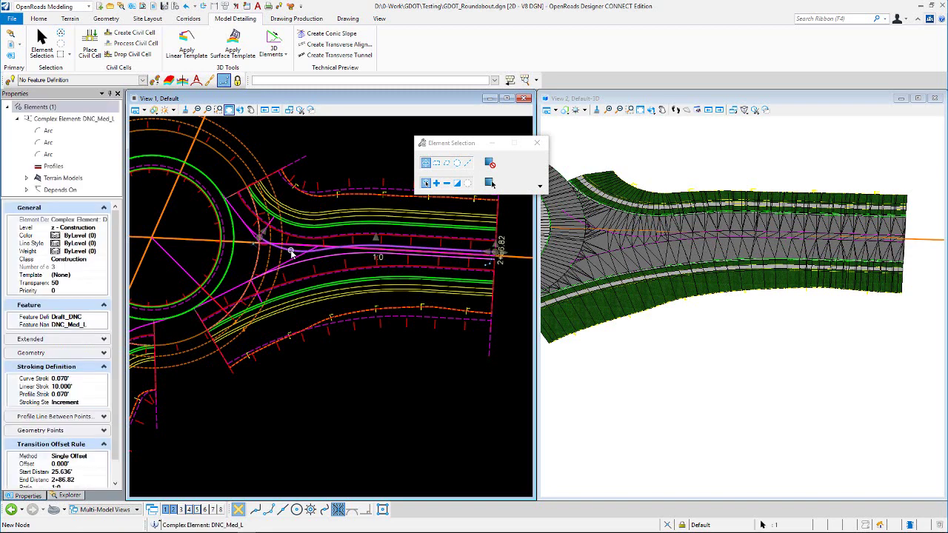
pyautogui.moveTo(292, 253)
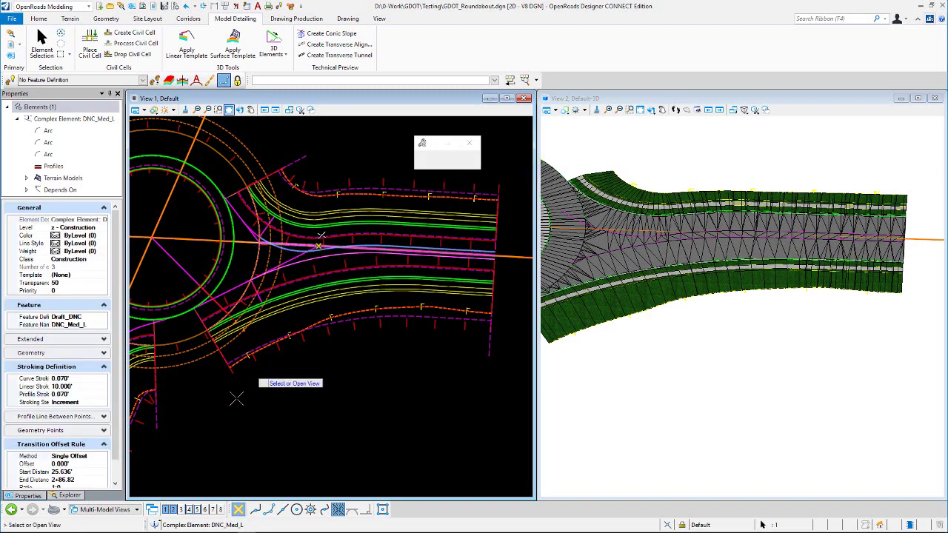
pyautogui.click(197, 508)
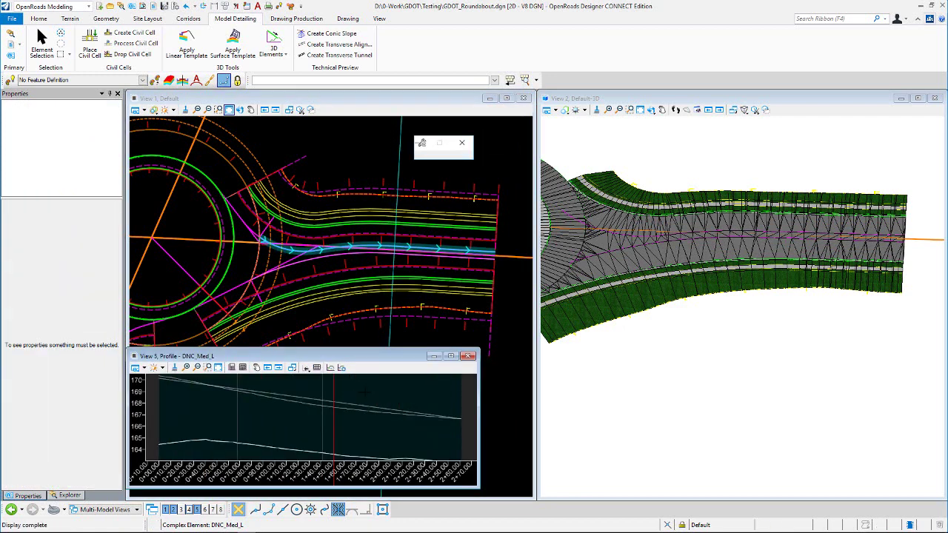
# Examine the active profile of DNC_Med_L and the slope settings of its projected-slope profile.
pyautogui.moveTo(345, 423); pyautogui.dragTo(317, 430, button='middle')
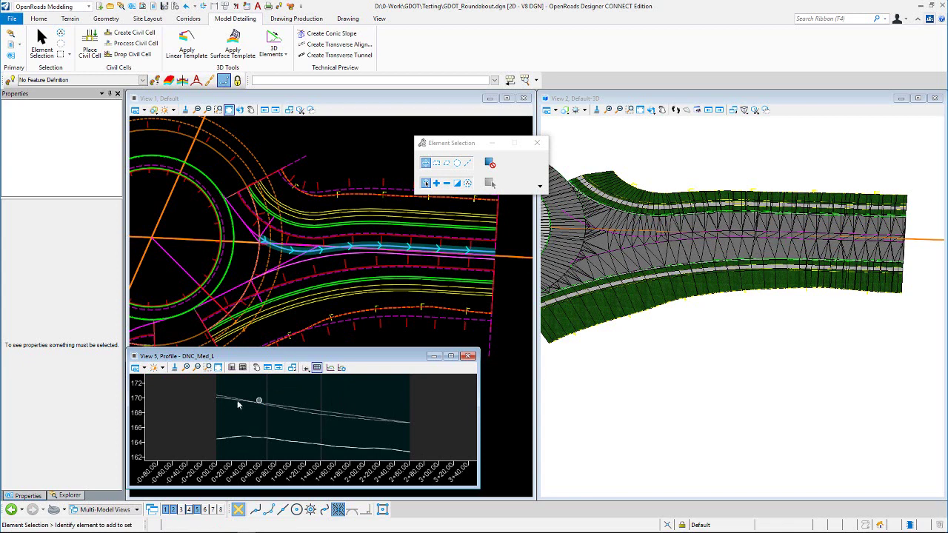
pyautogui.click(306, 409)
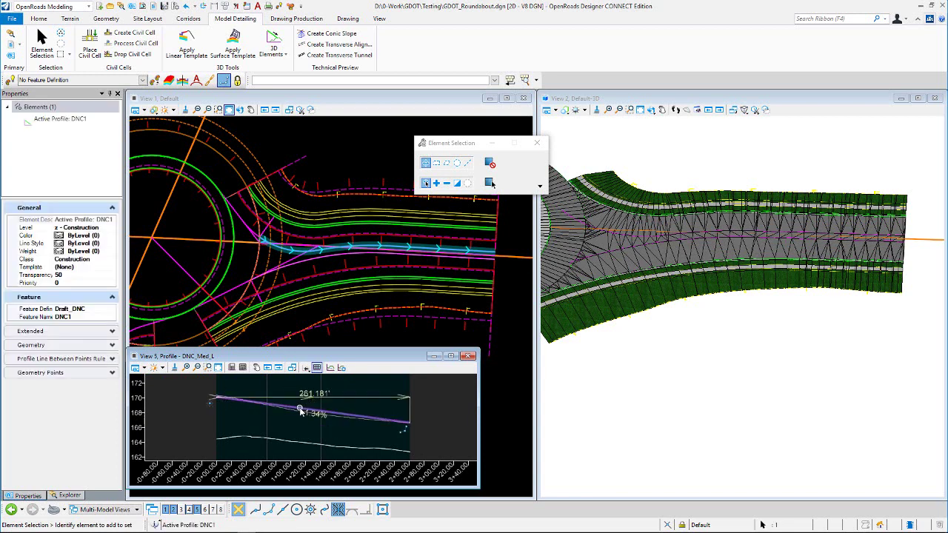
pyautogui.click(290, 424)
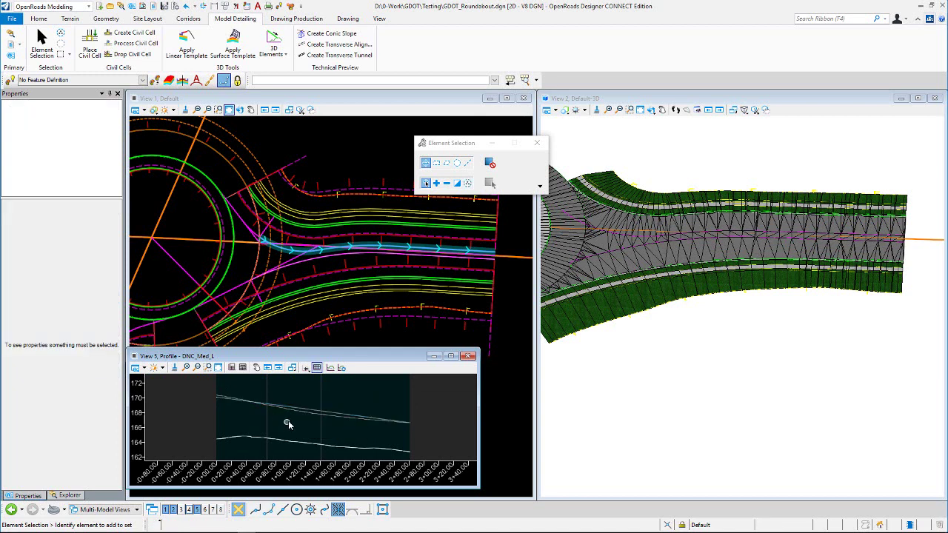
pyautogui.click(299, 413)
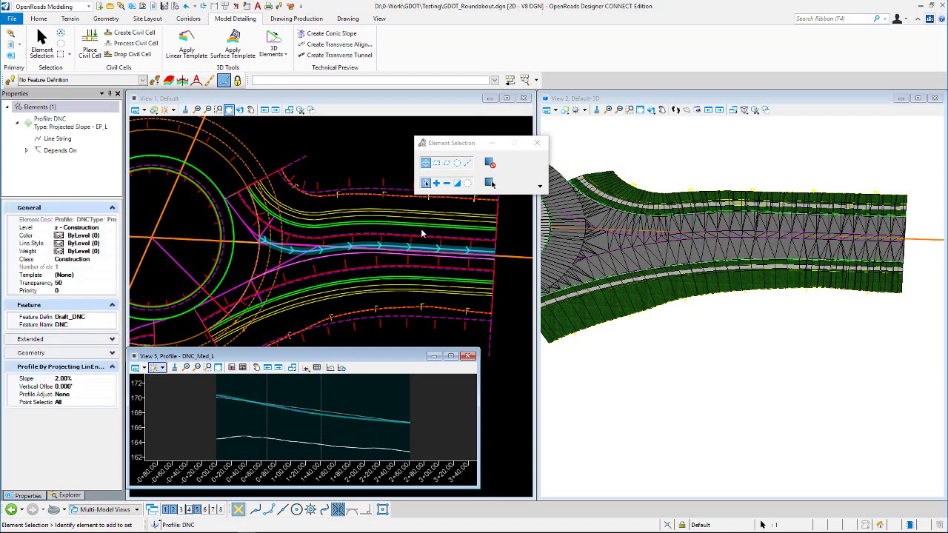
# Inspect the active straight-grade profile DNC1 in the profile view of DNC_Med_L, and clear the selection.
pyautogui.click(346, 399)
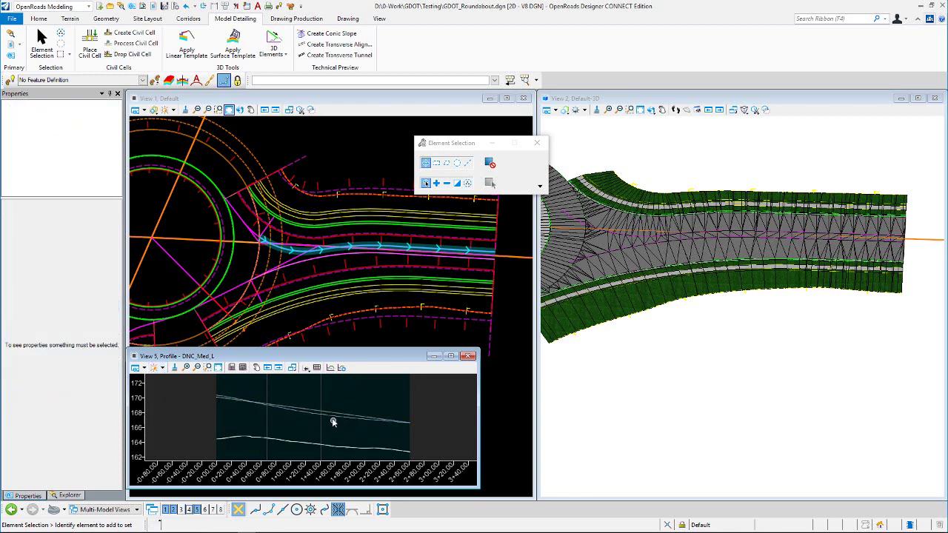
pyautogui.click(330, 416)
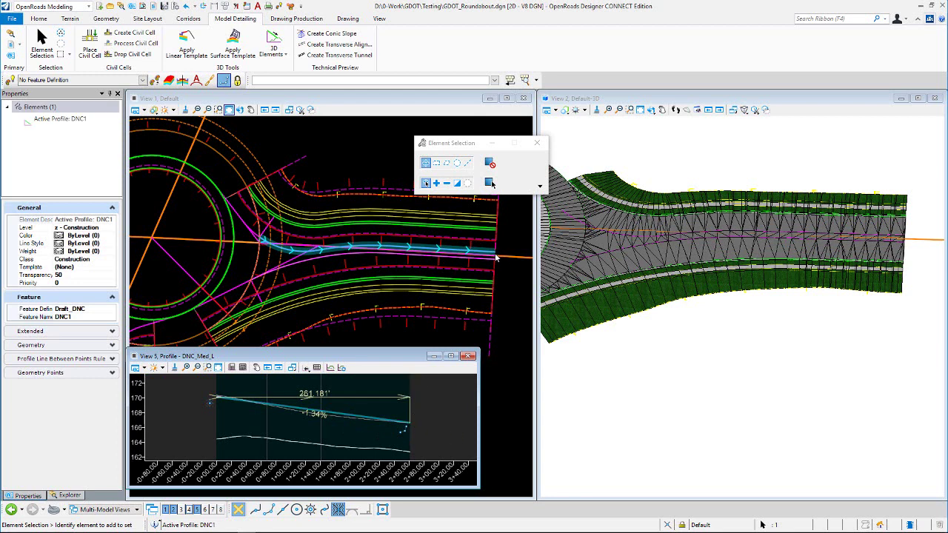
pyautogui.click(341, 386)
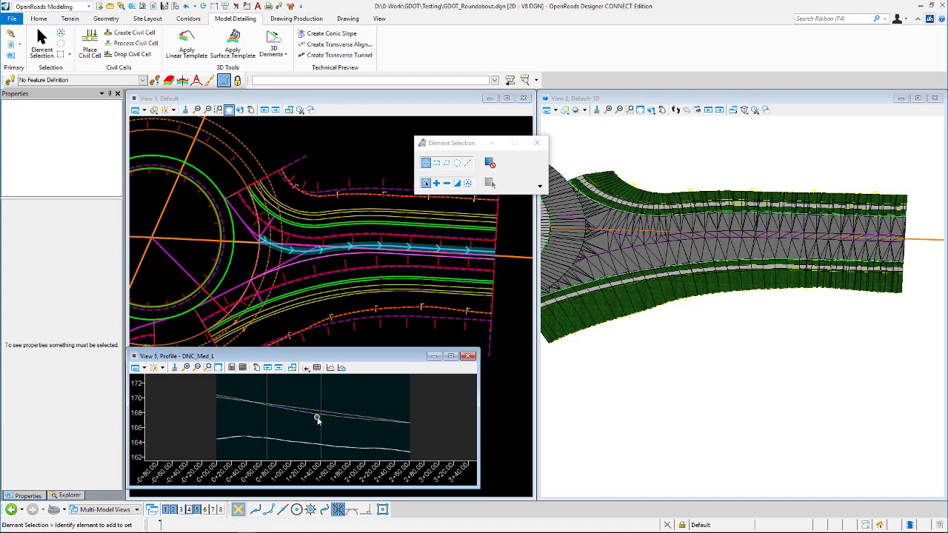
pyautogui.click(354, 165)
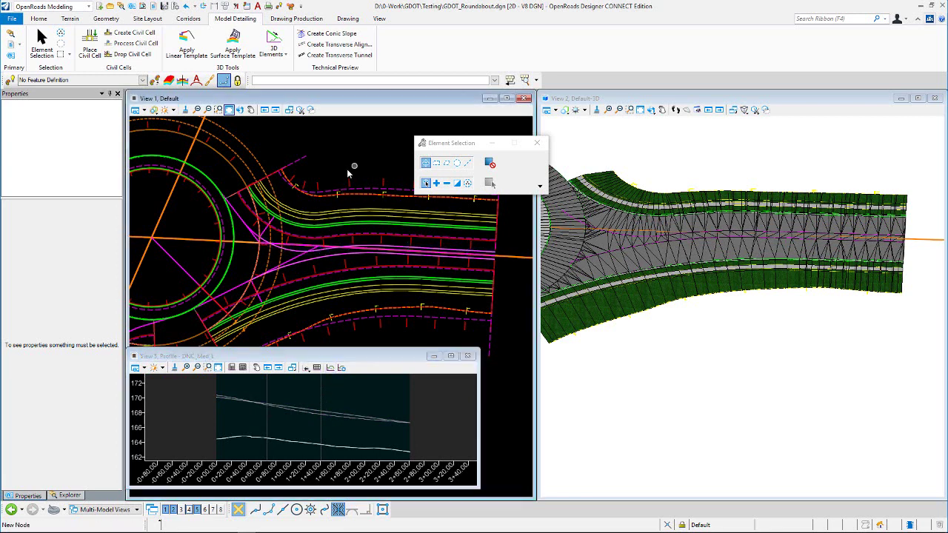
# Open the profile model of the median line DNC_Med_R in View 5.
pyautogui.click(312, 263)
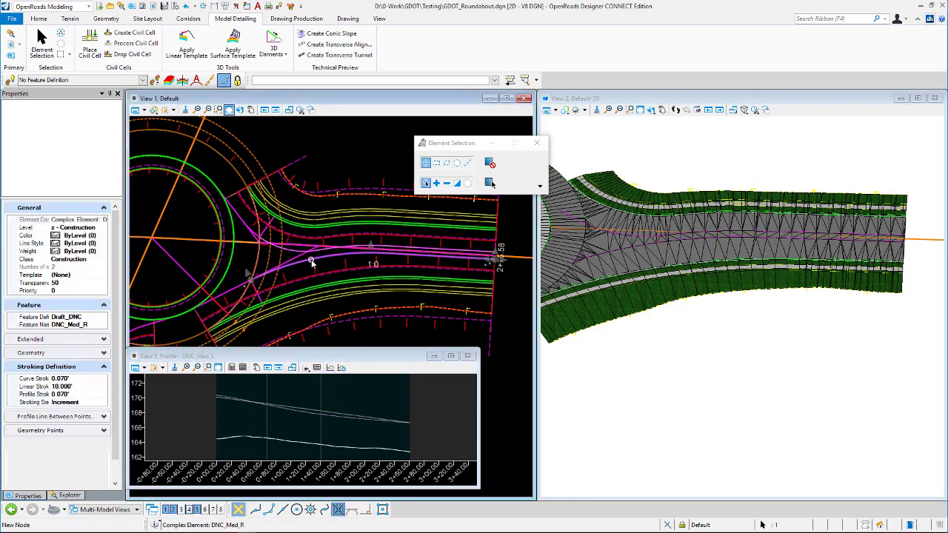
pyautogui.moveTo(311, 262)
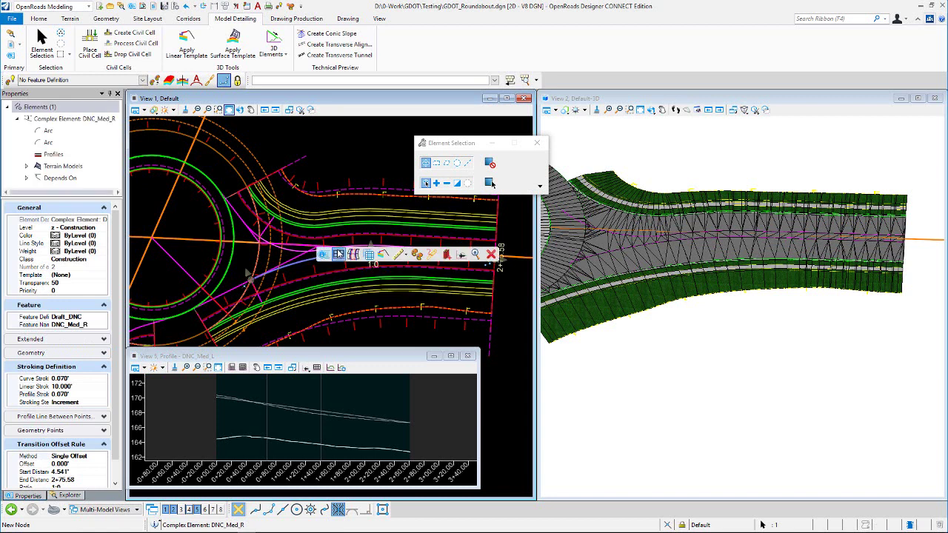
pyautogui.click(490, 183)
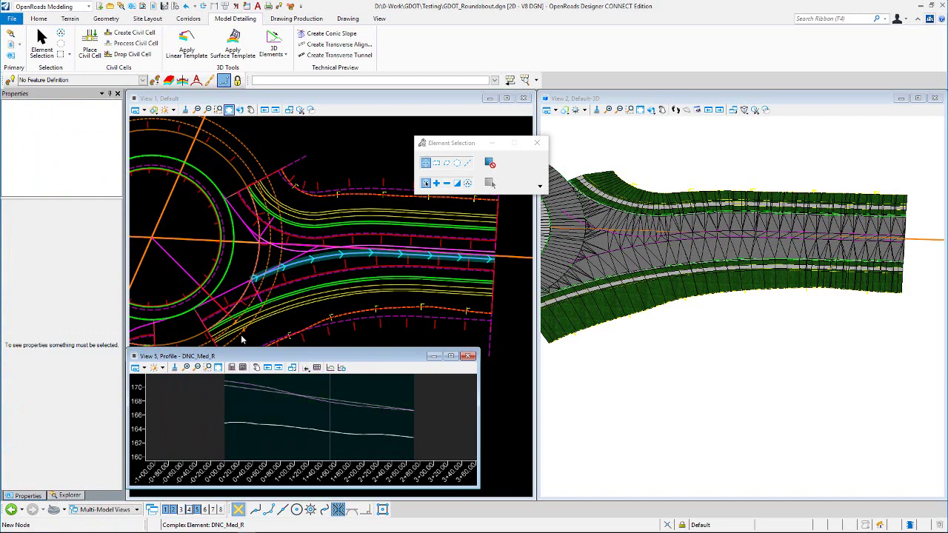
pyautogui.moveTo(223, 385)
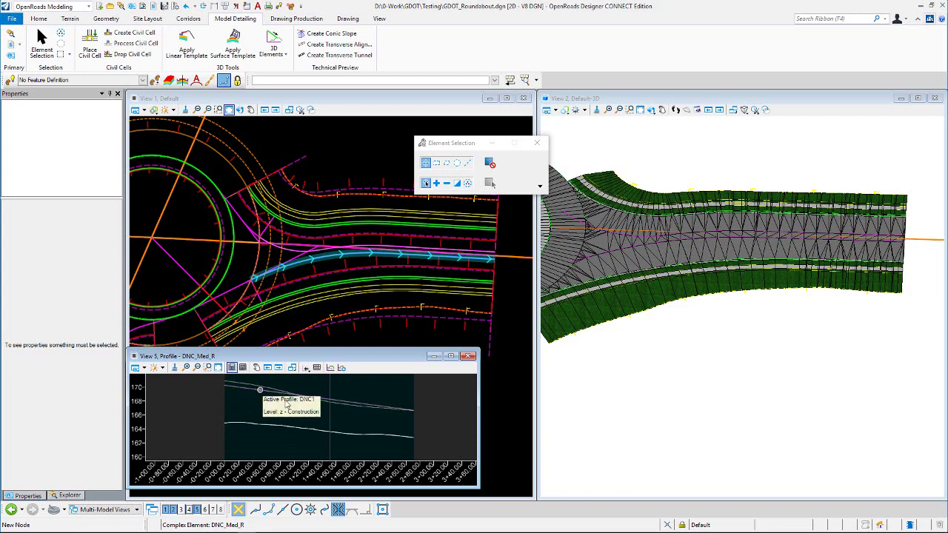
# Inspect the profile projected from EP_R in the DNC_Med_R profile view, and clear the selection.
pyautogui.click(340, 408)
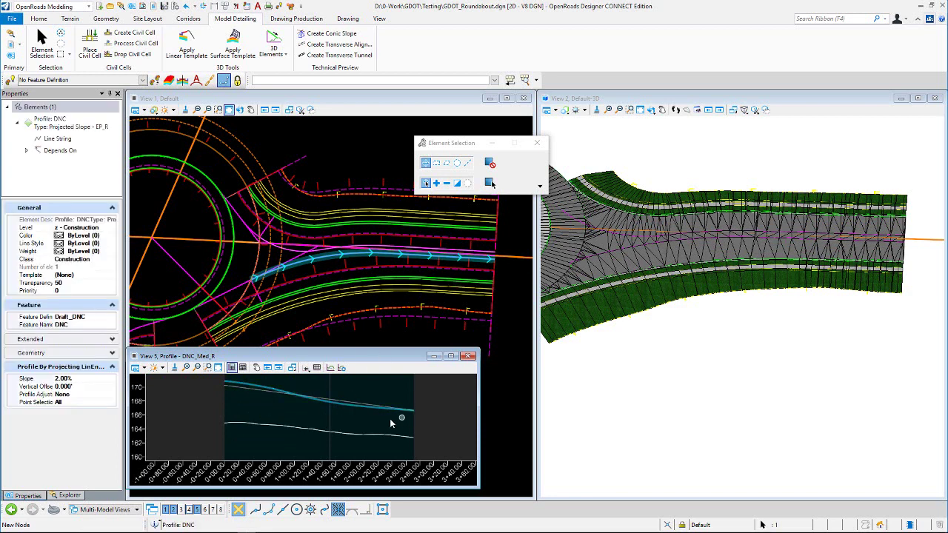
pyautogui.press('Escape')
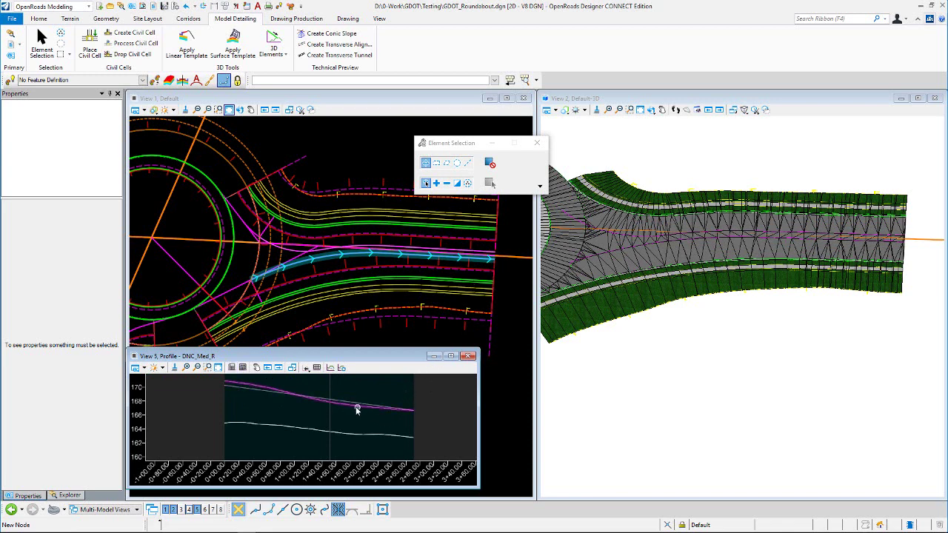
pyautogui.moveTo(316, 402)
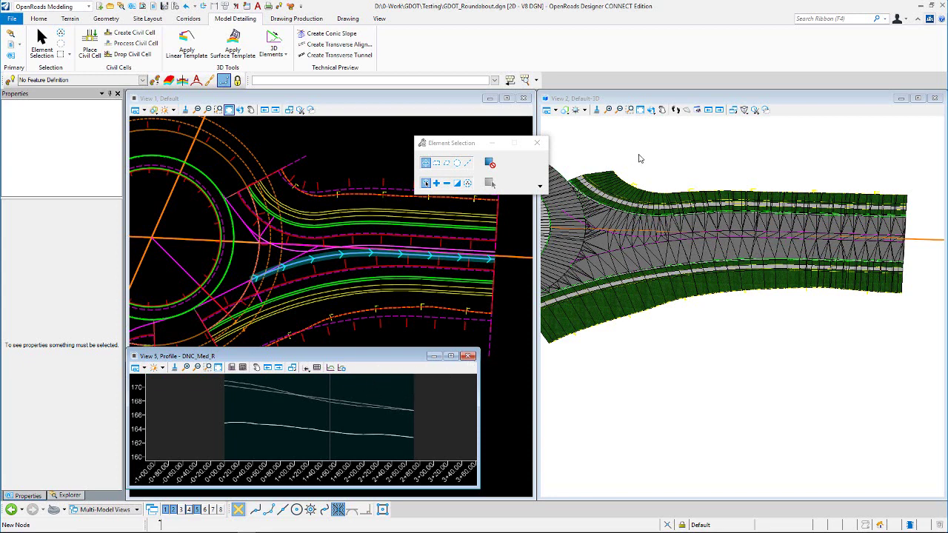
# Select the For Profiling Islands terrain model at the end of the east leg in the 3D view to examine its properties.
pyautogui.click(791, 164)
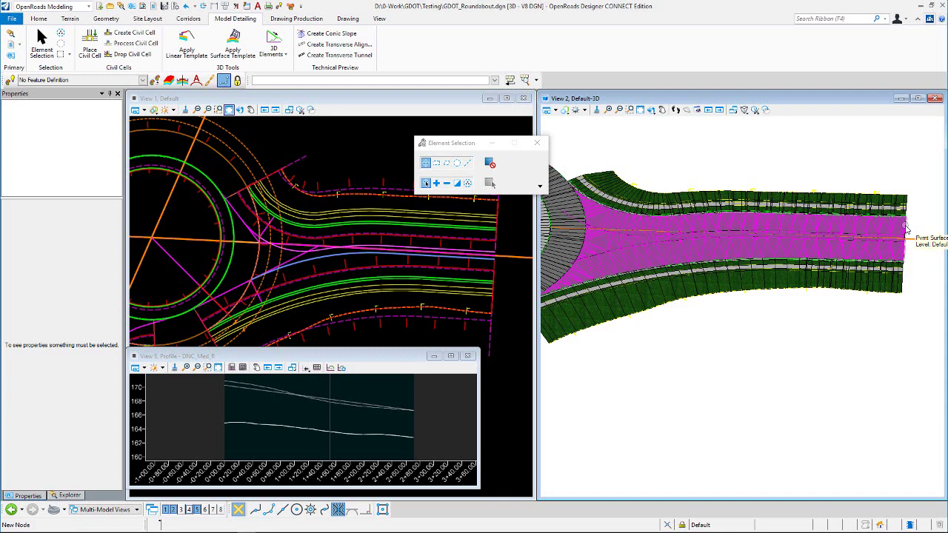
pyautogui.click(906, 229)
pyautogui.click(827, 146)
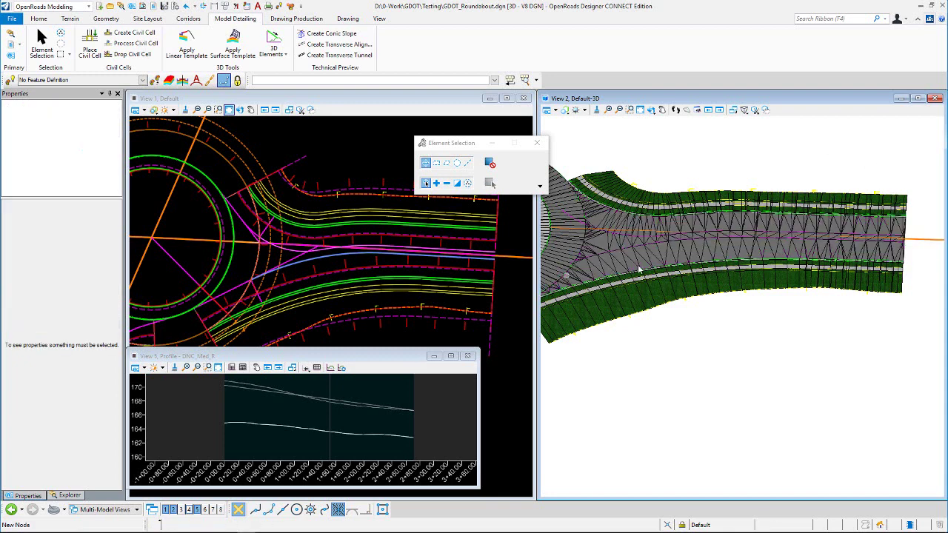
pyautogui.click(906, 231)
pyautogui.scroll(-2, 829, 164)
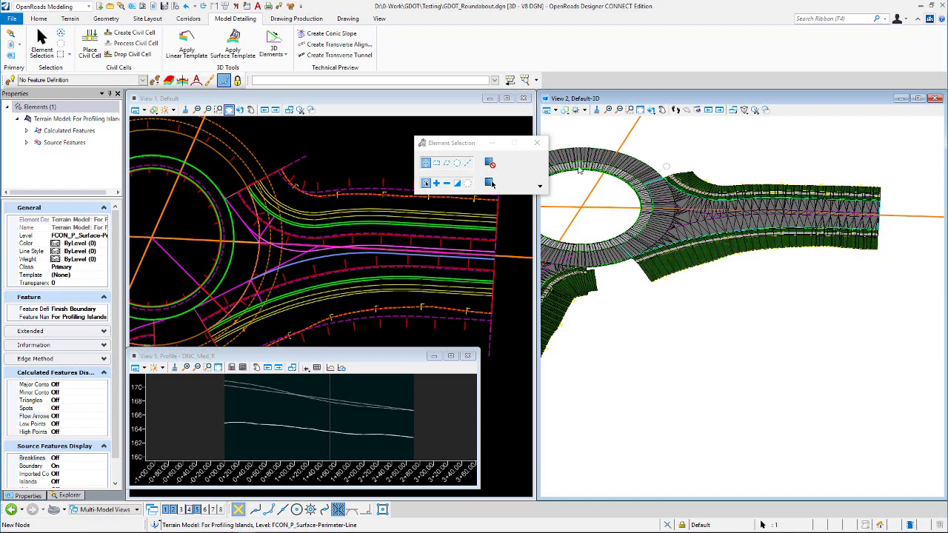
# Inspect the properties of the east leg's two median edge lines in the plan view, and close the DNC_Med_R profile view.
pyautogui.click(334, 142)
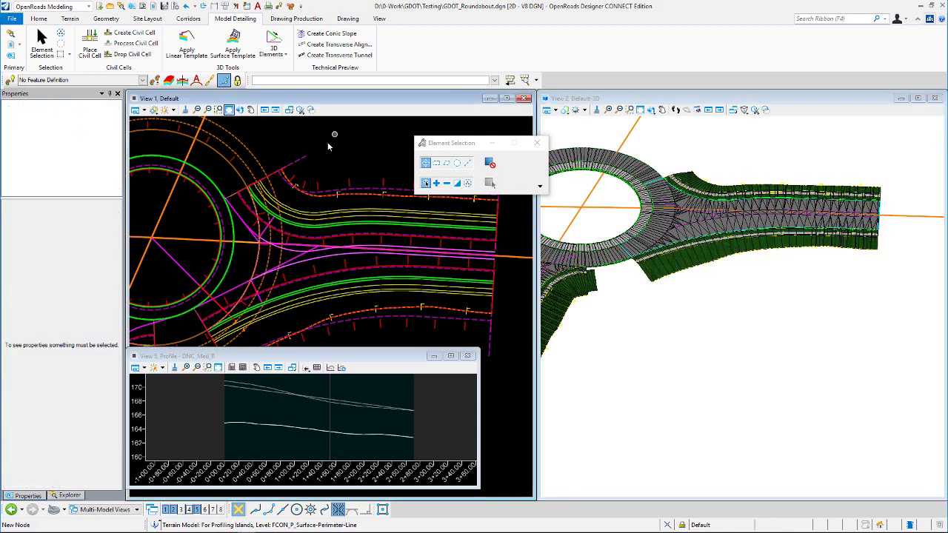
pyautogui.click(283, 252)
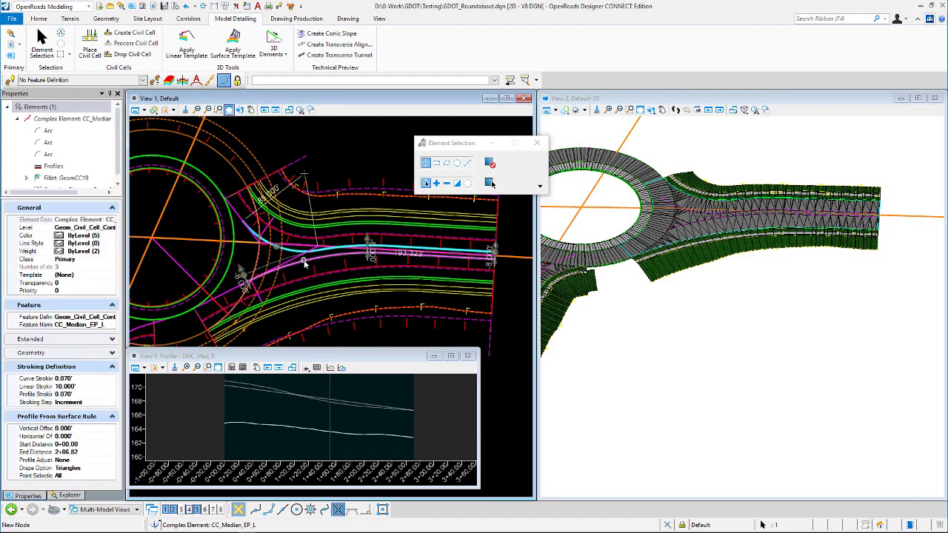
pyautogui.click(304, 262)
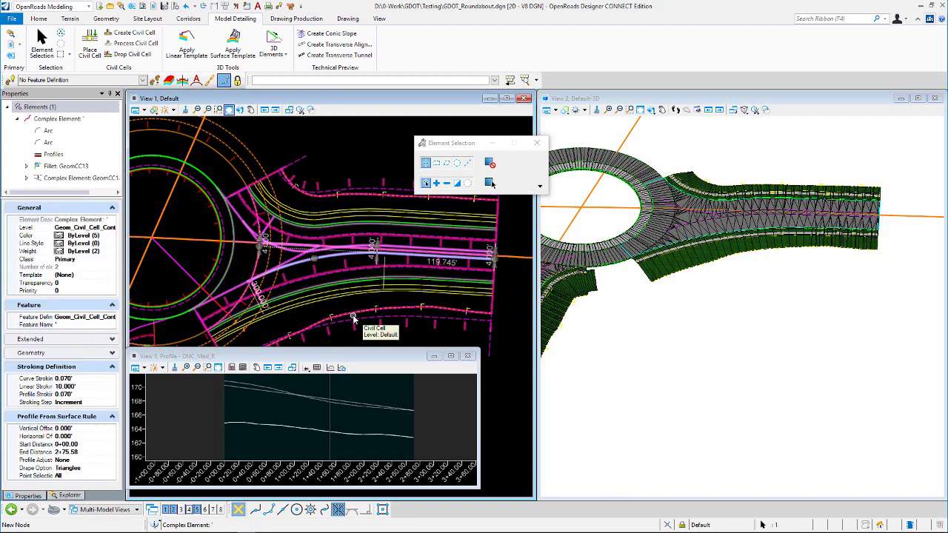
pyautogui.click(328, 138)
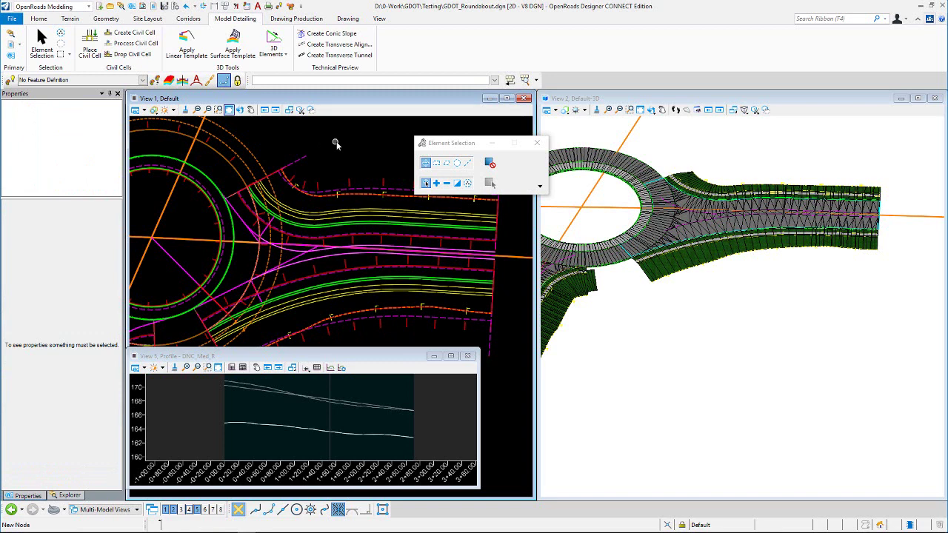
pyautogui.click(467, 357)
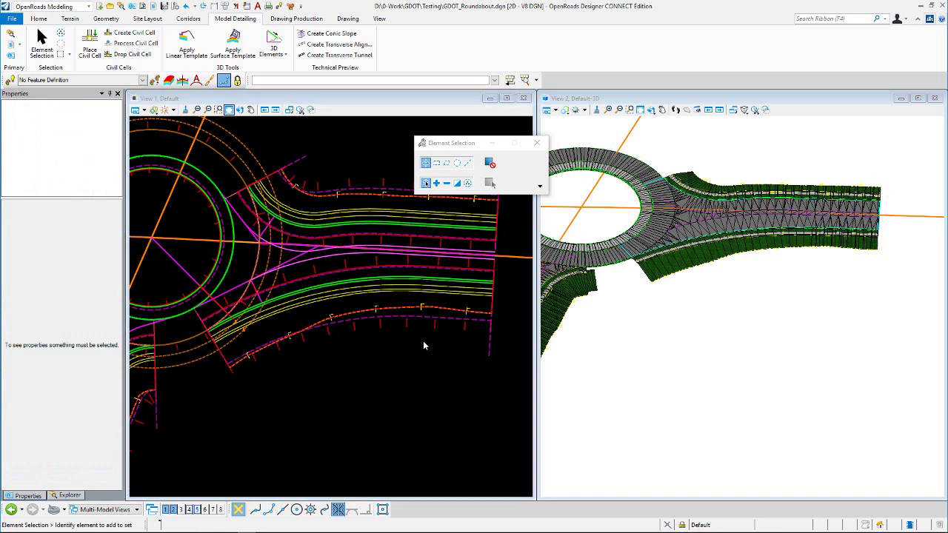
# Inspect the Pvmt Surface template on the east leg and its Delete Template option in the 3D view, and clear the selection.
pyautogui.scroll(-3, 372, 328)
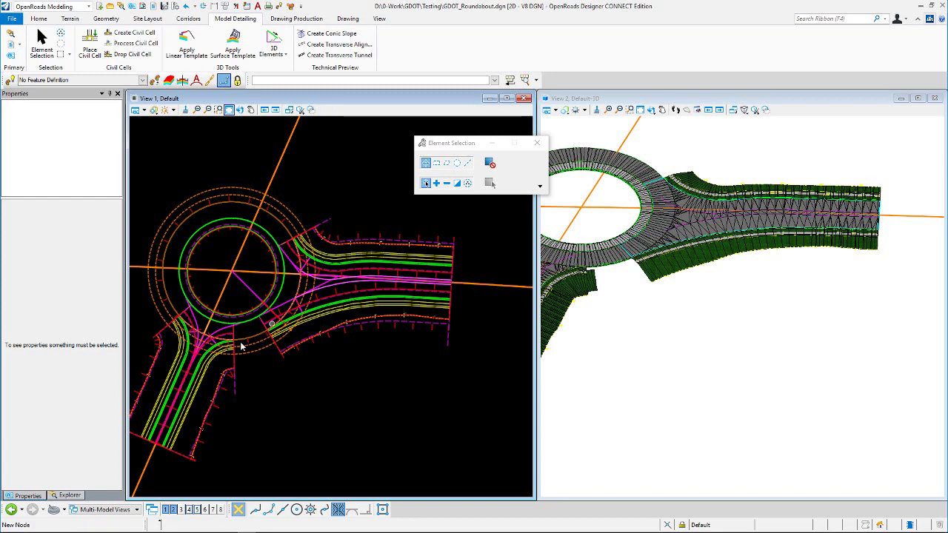
pyautogui.scroll(2, 677, 221)
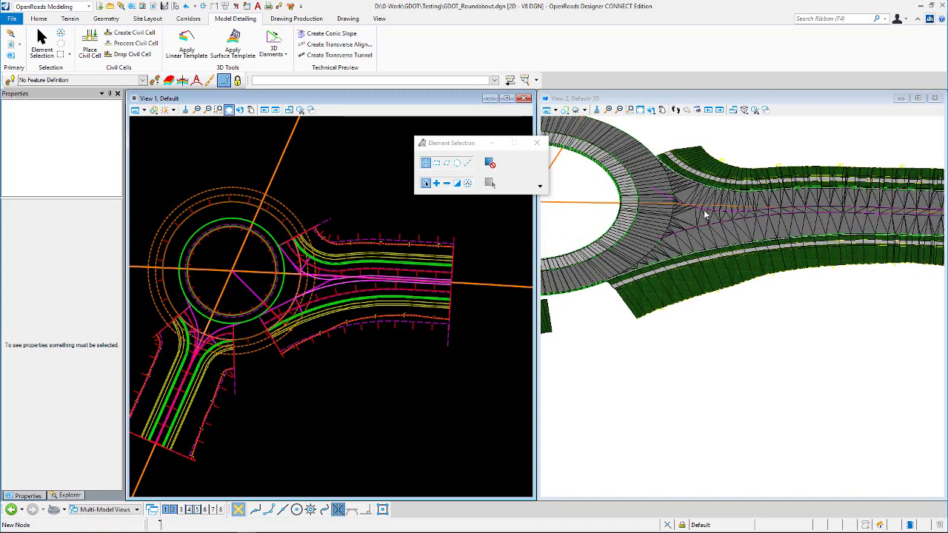
pyautogui.scroll(1, 705, 215)
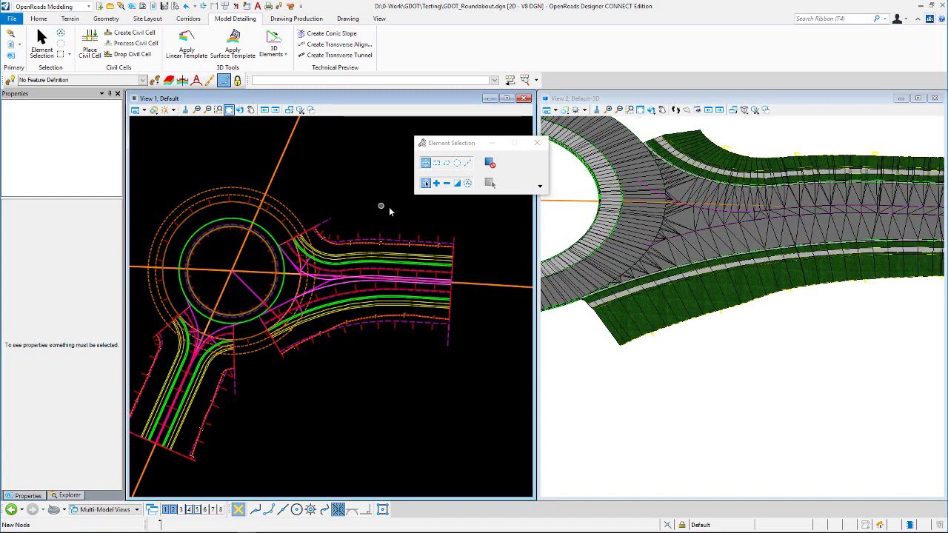
pyautogui.scroll(-2, 324, 282)
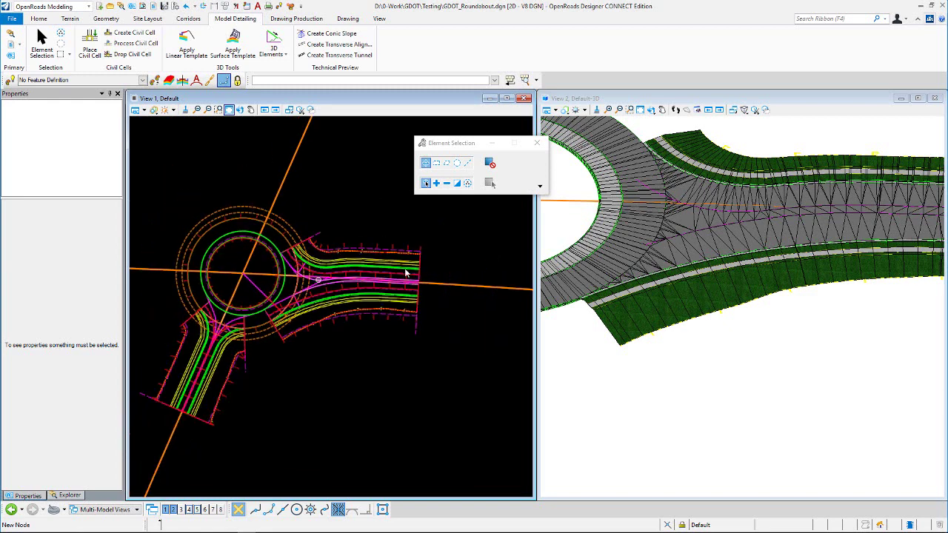
pyautogui.scroll(-1, 741, 217)
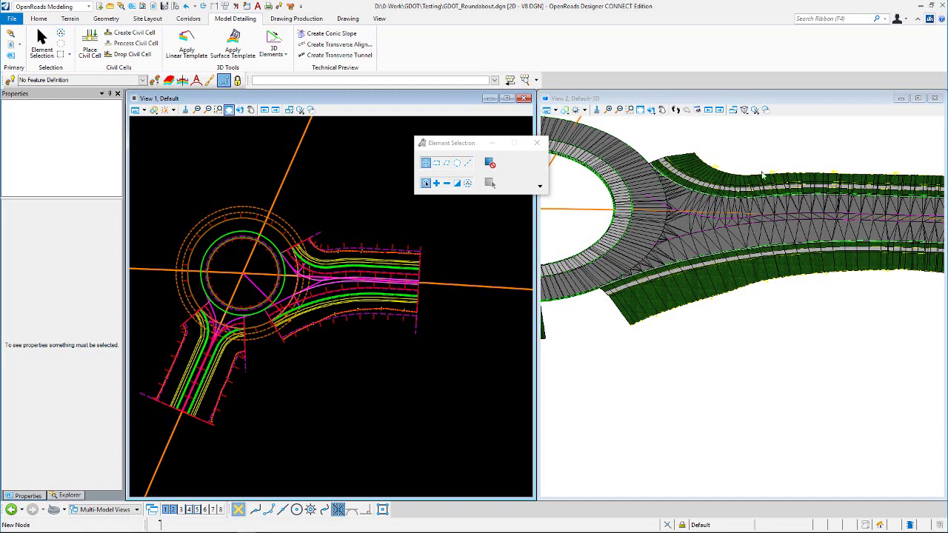
pyautogui.click(704, 207)
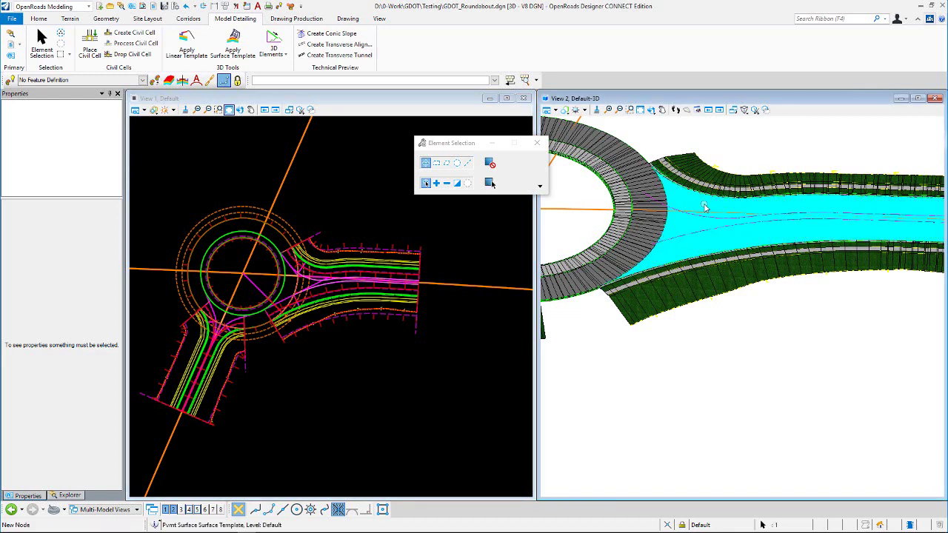
pyautogui.moveTo(707, 207)
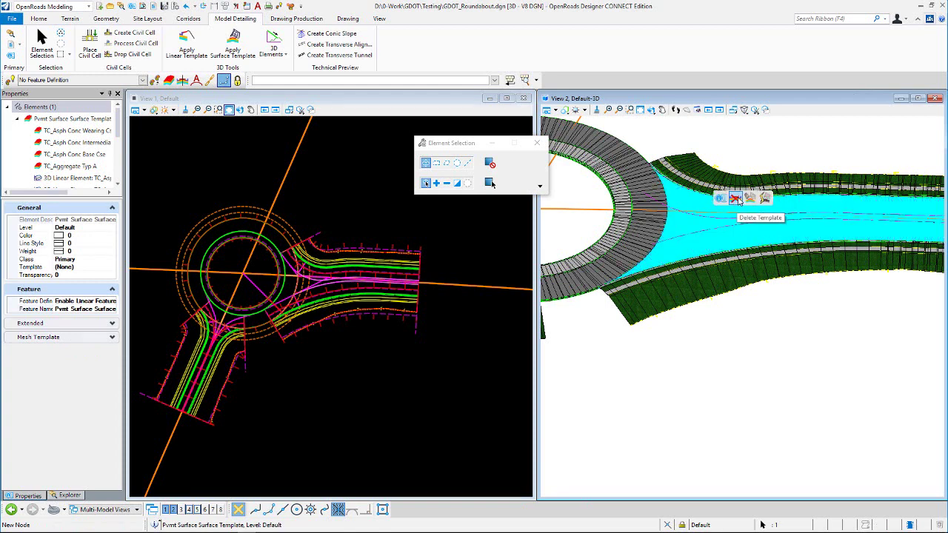
pyautogui.click(745, 146)
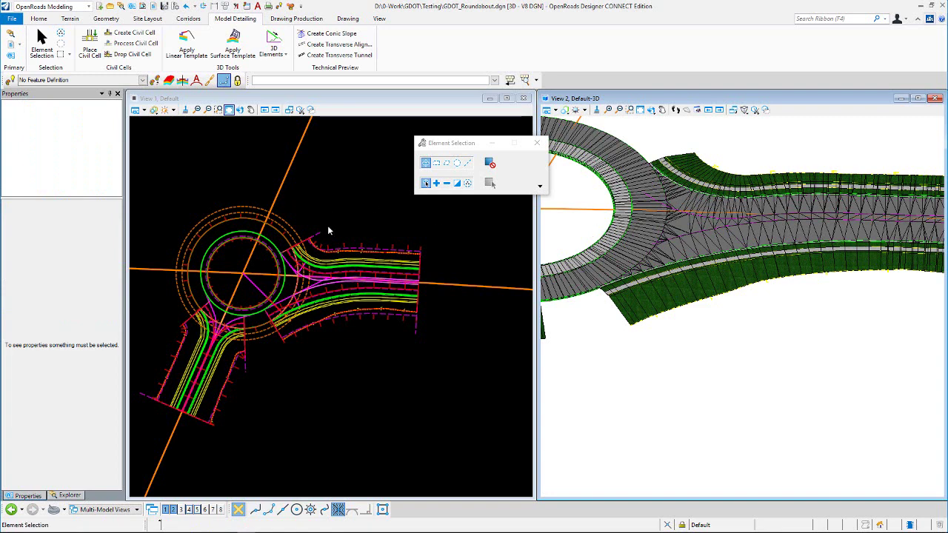
# Examine the roundabout and its two approach legs in the plan and 3D views.
pyautogui.scroll(3, 326, 296)
pyautogui.scroll(1, 340, 293)
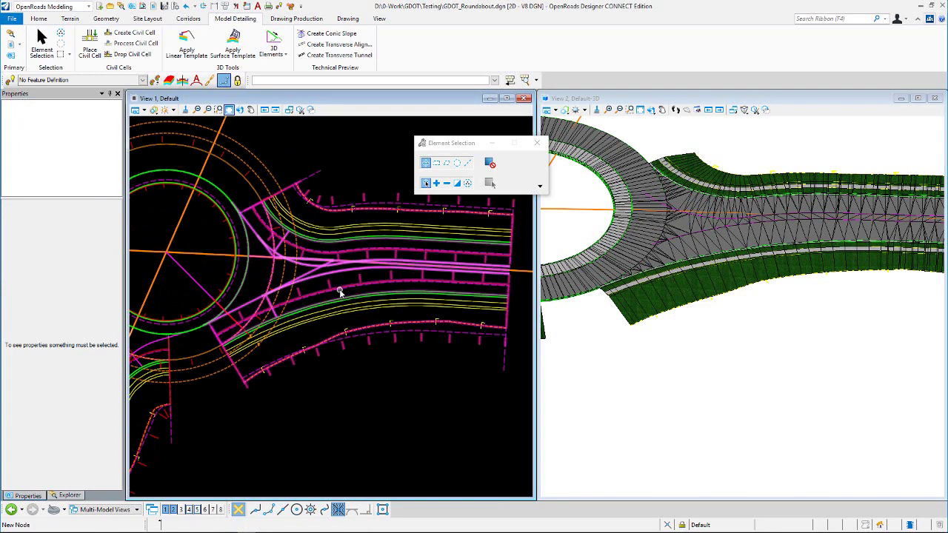
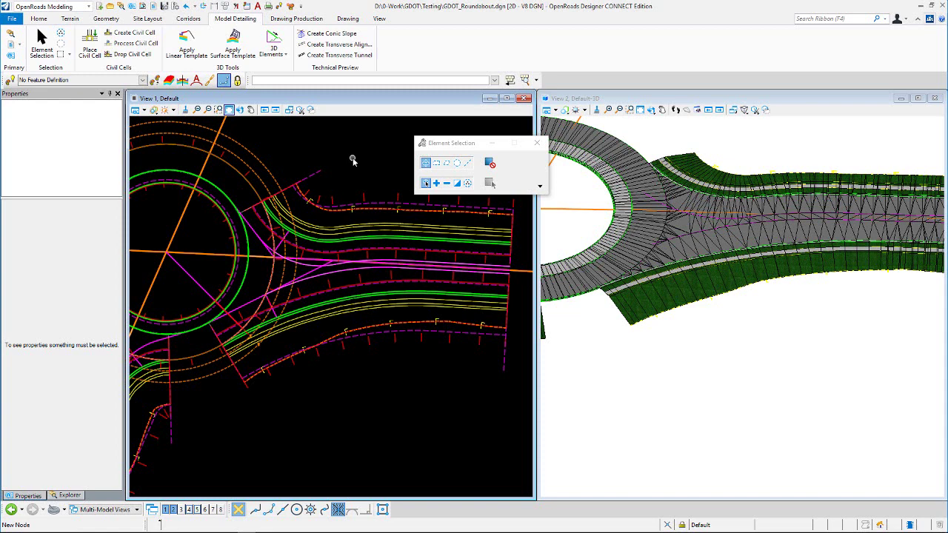
pyautogui.moveTo(403, 269)
pyautogui.scroll(-2, 379, 316)
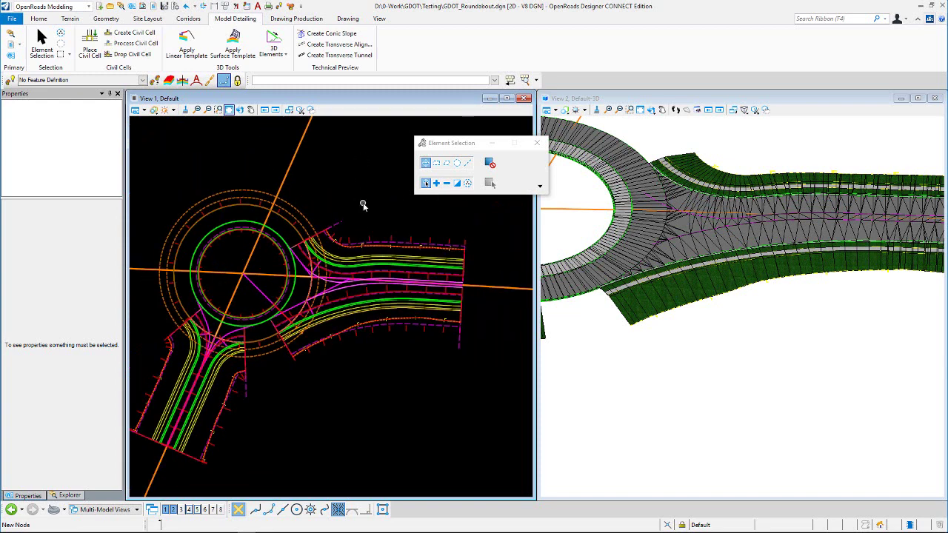
pyautogui.scroll(1, 366, 211)
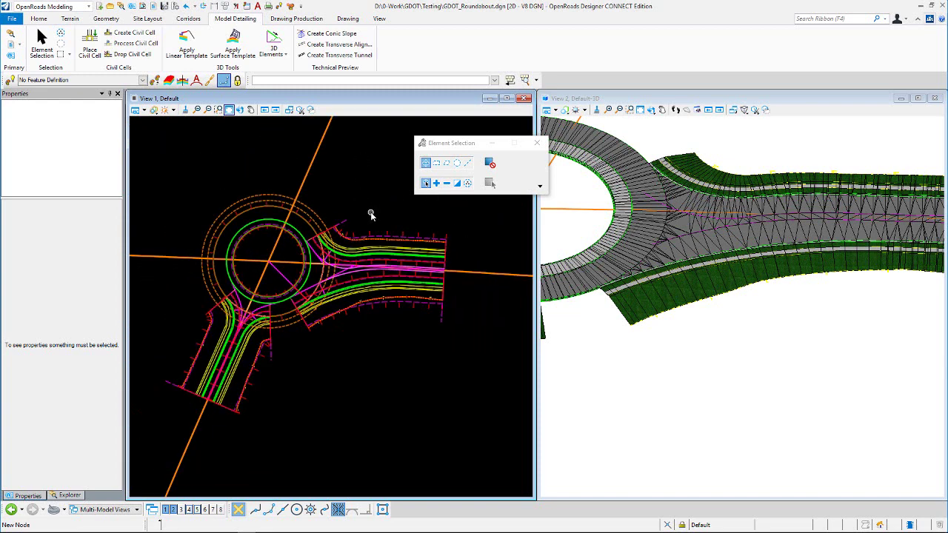
pyautogui.scroll(1, 266, 286)
pyautogui.scroll(-1, 266, 287)
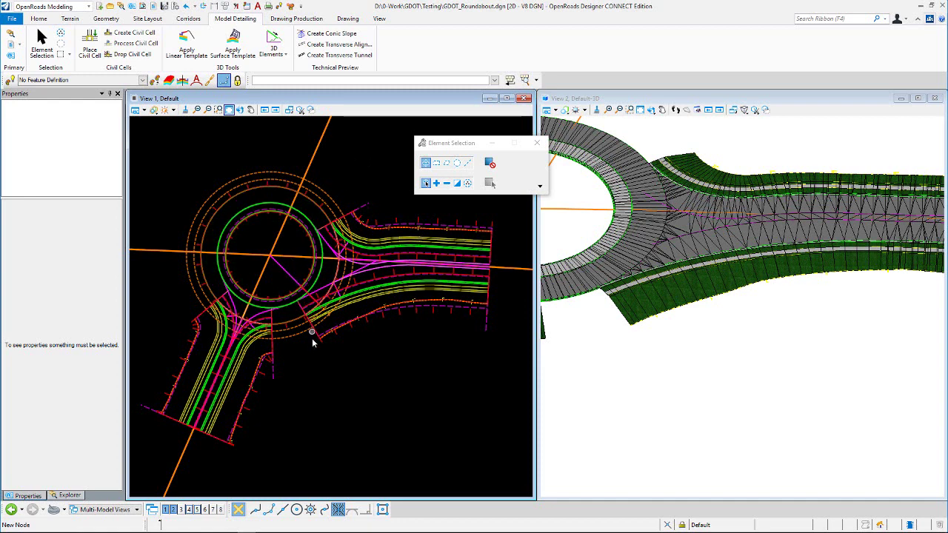
pyautogui.scroll(-1, 322, 361)
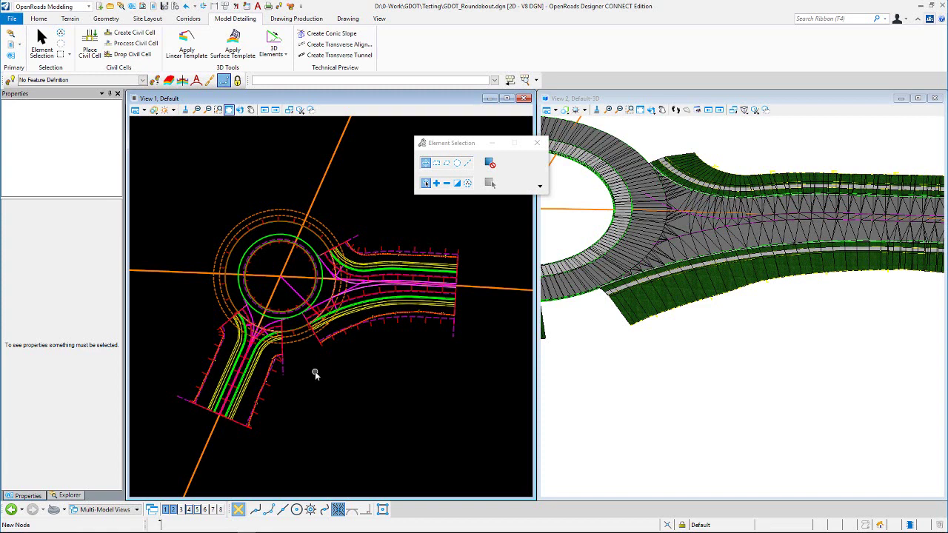
pyautogui.scroll(1, 315, 369)
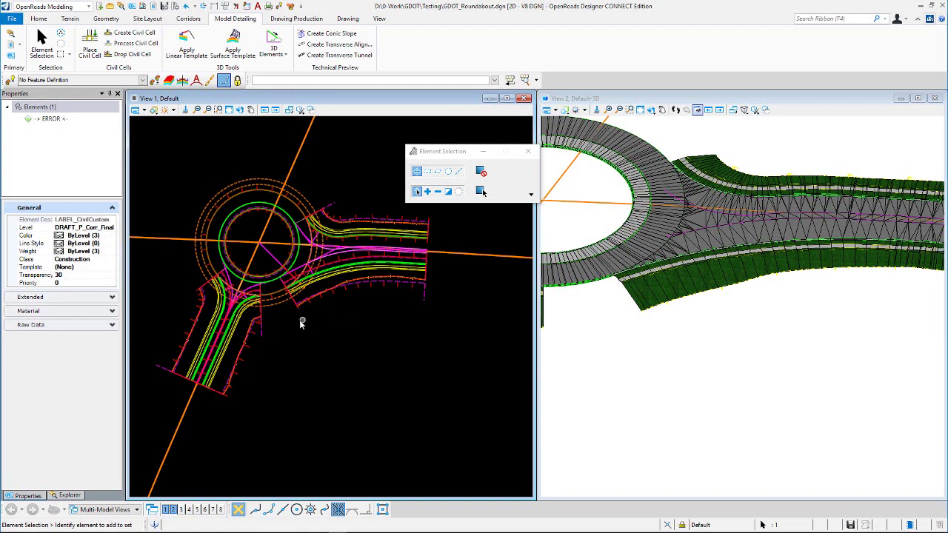
pyautogui.scroll(-5, 717, 295)
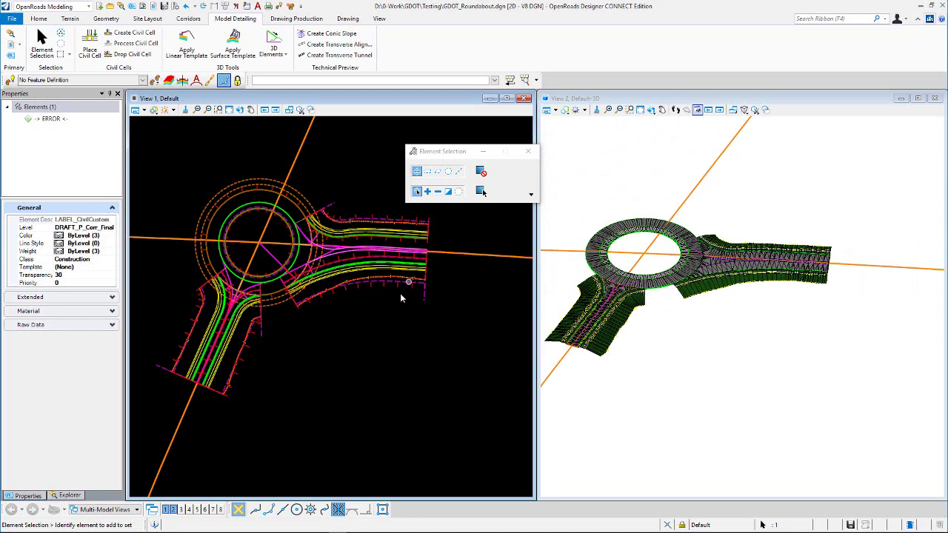
# Examine the gap along the roundabout's outer edge between the east and southwest approach legs in the plan and 3D views.
pyautogui.scroll(-1, 368, 314)
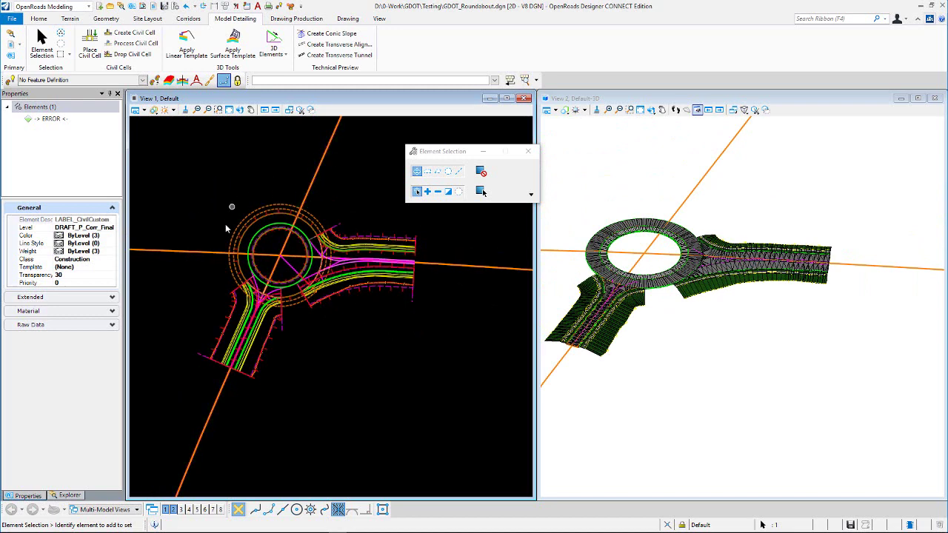
pyautogui.scroll(2, 293, 293)
pyautogui.scroll(-1, 295, 297)
pyautogui.scroll(-1, 300, 315)
pyautogui.scroll(2, 303, 326)
pyautogui.scroll(-2, 298, 335)
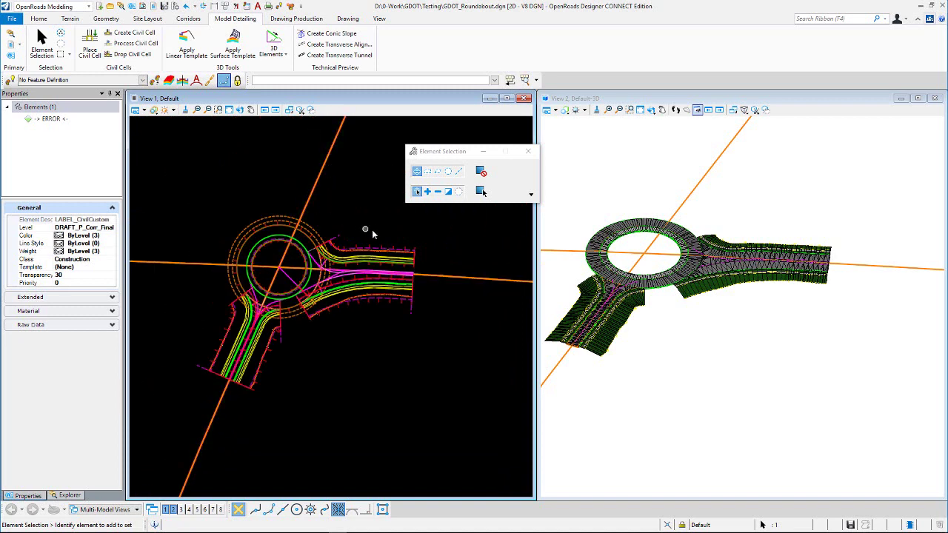
pyautogui.scroll(2, 294, 320)
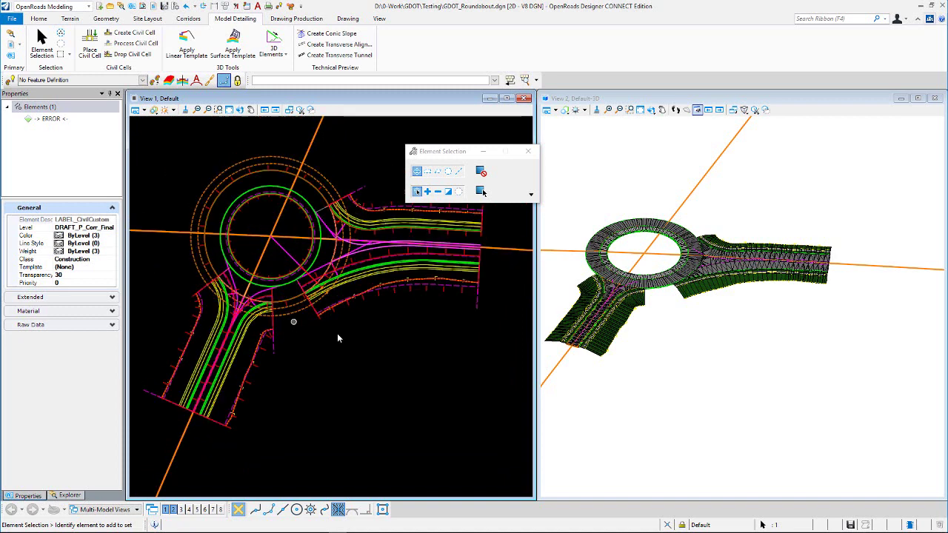
pyautogui.scroll(3, 670, 296)
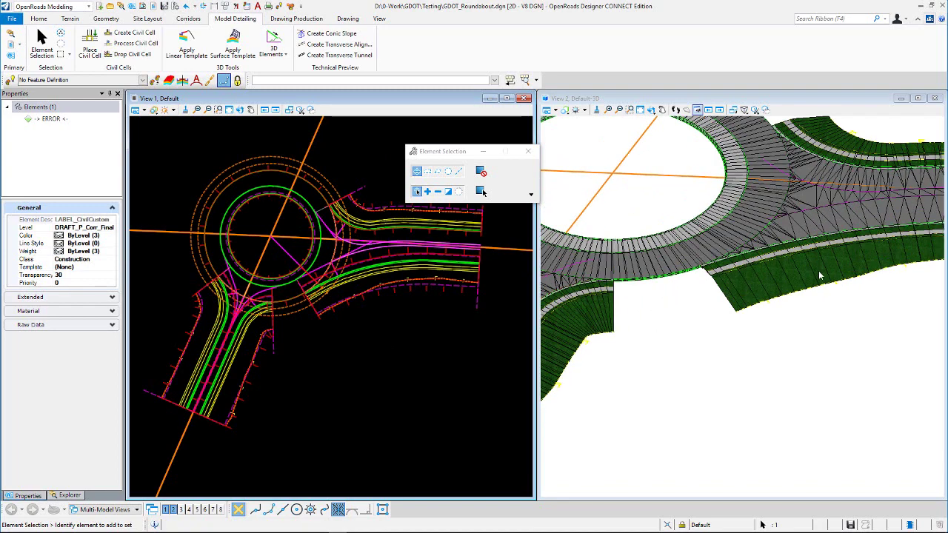
pyautogui.moveTo(651, 292); pyautogui.dragTo(708, 285, button='middle')
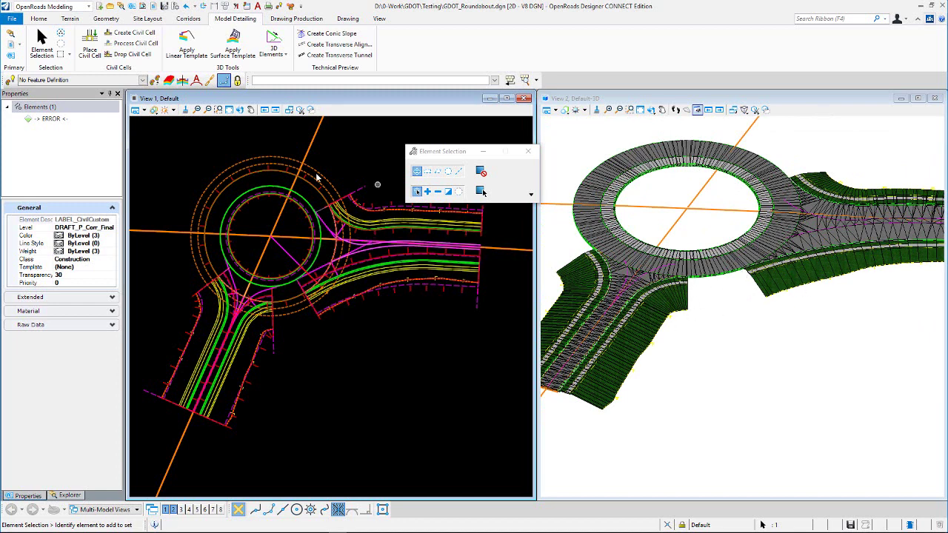
# Set up a linear template using CG Type2 w/Buffer w/SW w/EC from the Roundabouts templates, with start and end unlocked.
pyautogui.click(187, 44)
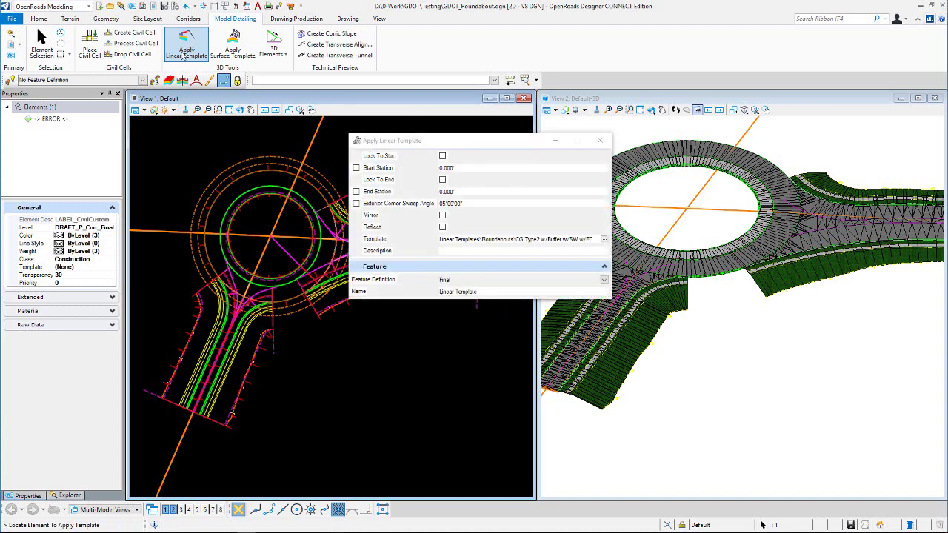
pyautogui.click(442, 156)
pyautogui.click(442, 179)
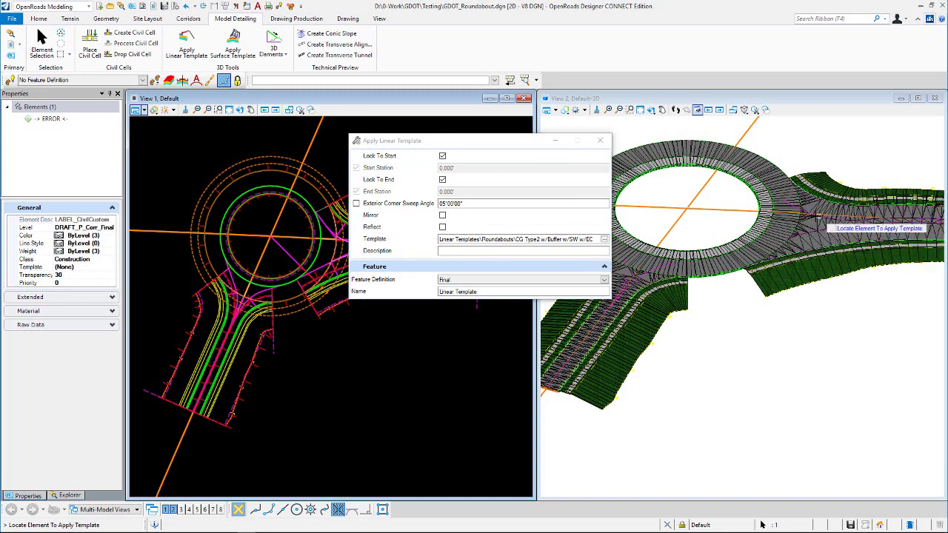
pyautogui.click(604, 240)
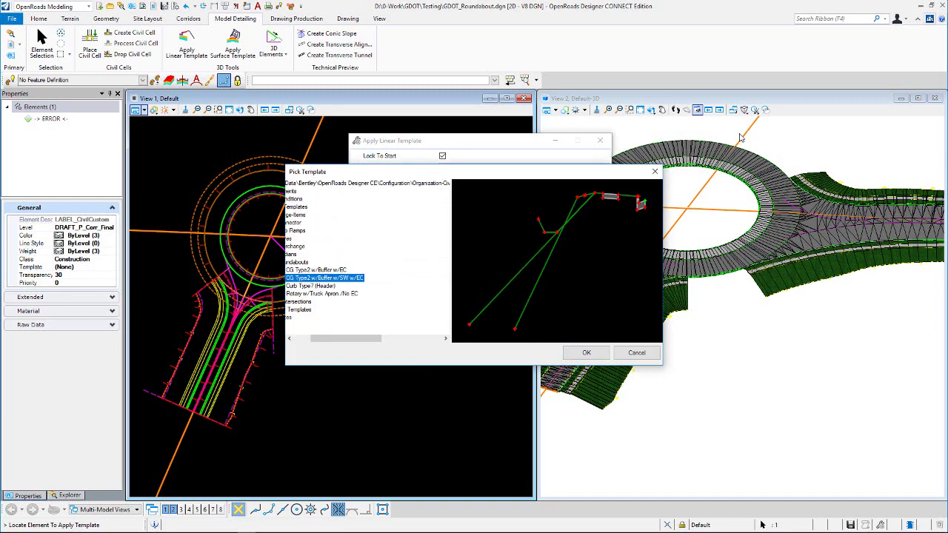
pyautogui.moveTo(328, 333); pyautogui.dragTo(318, 330)
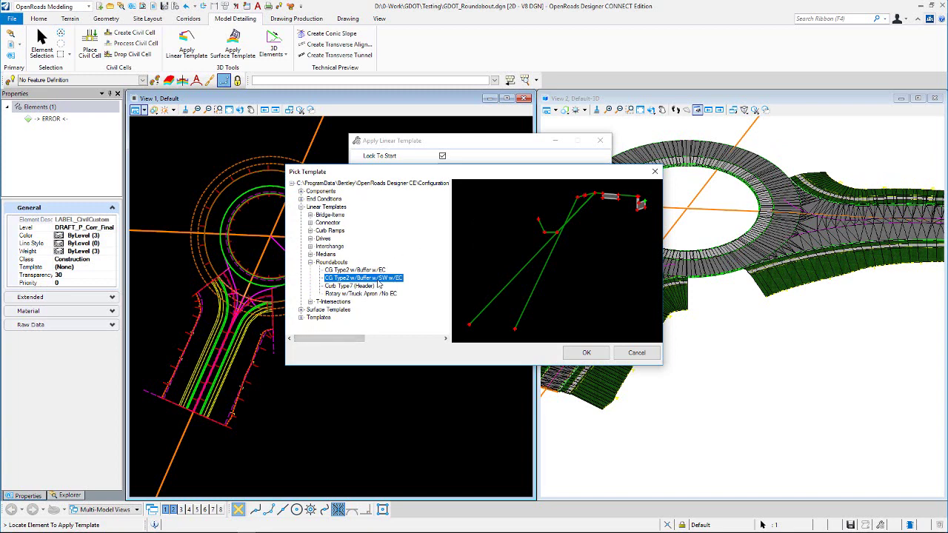
pyautogui.click(586, 353)
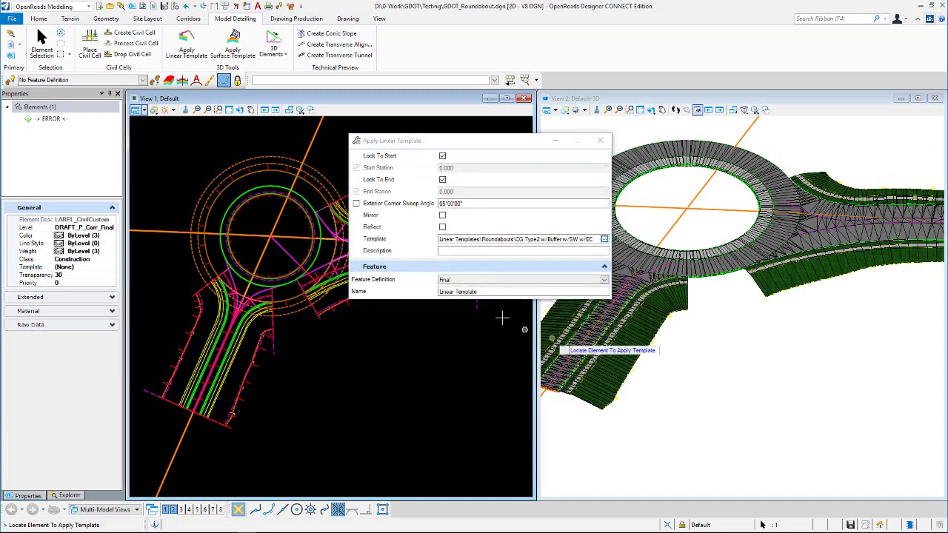
pyautogui.click(442, 156)
pyautogui.click(442, 179)
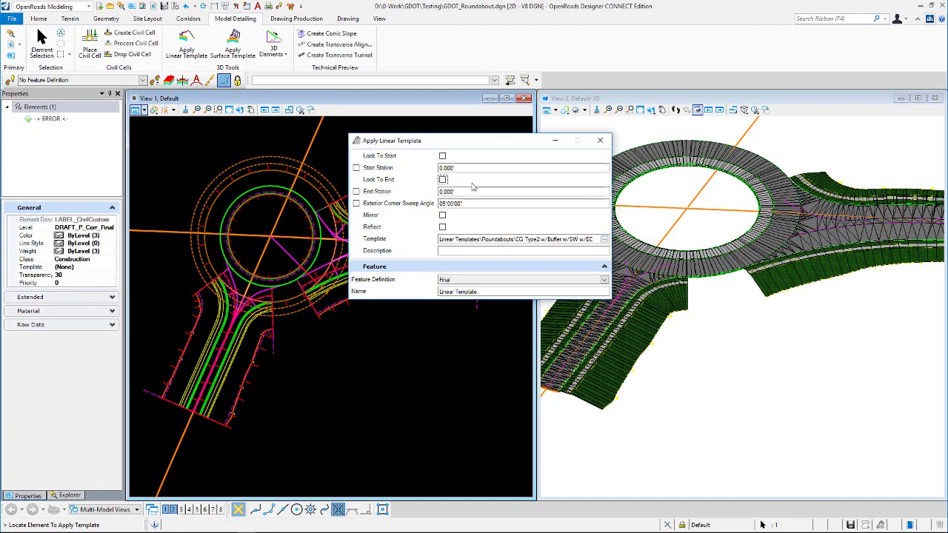
# Choose the roundabout's outside edge of pavement for the linear template and snap its start station to the east leg's curb end.
pyautogui.scroll(3, 302, 331)
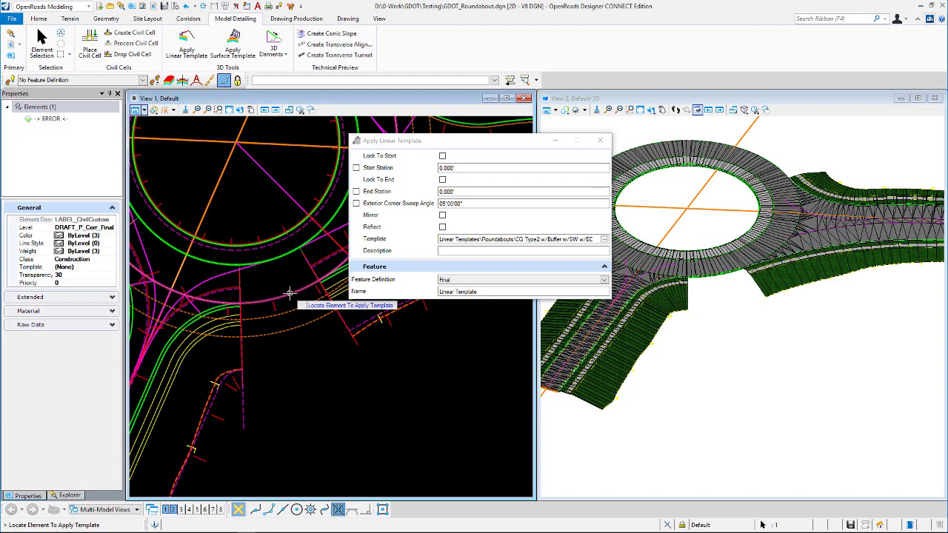
pyautogui.click(287, 293)
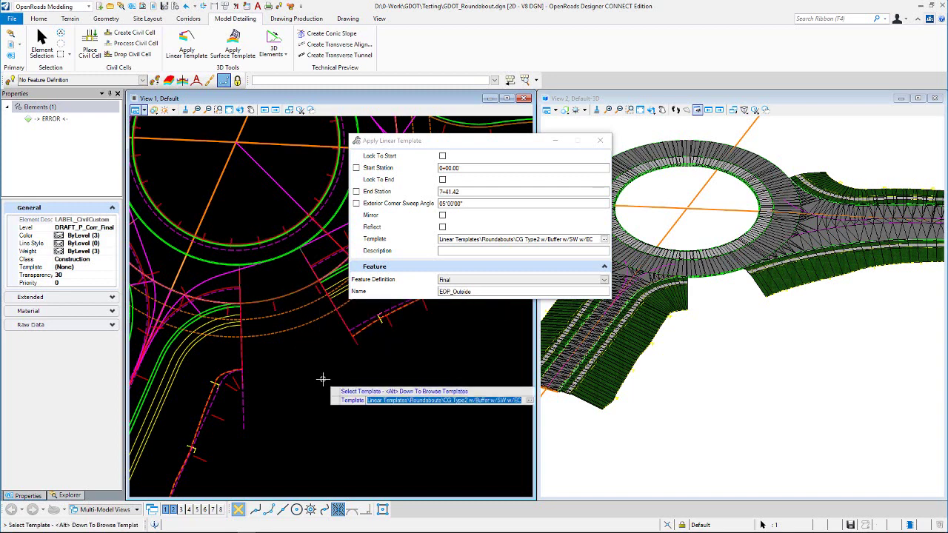
pyautogui.click(325, 437)
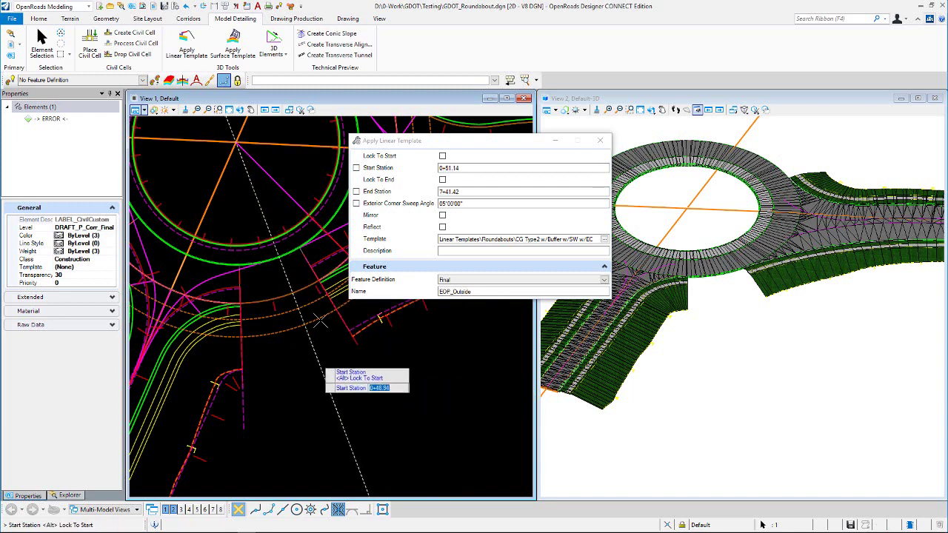
pyautogui.scroll(4, 327, 280)
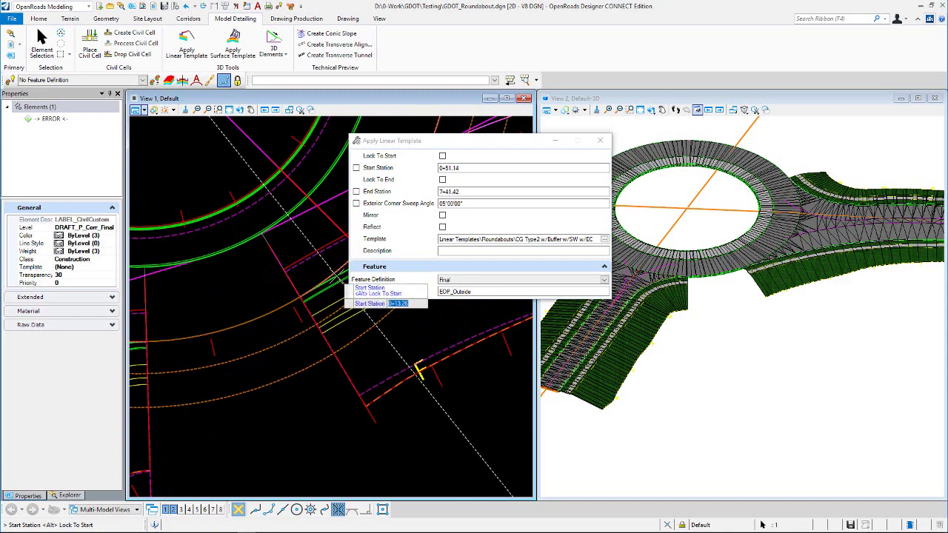
pyautogui.click(268, 510)
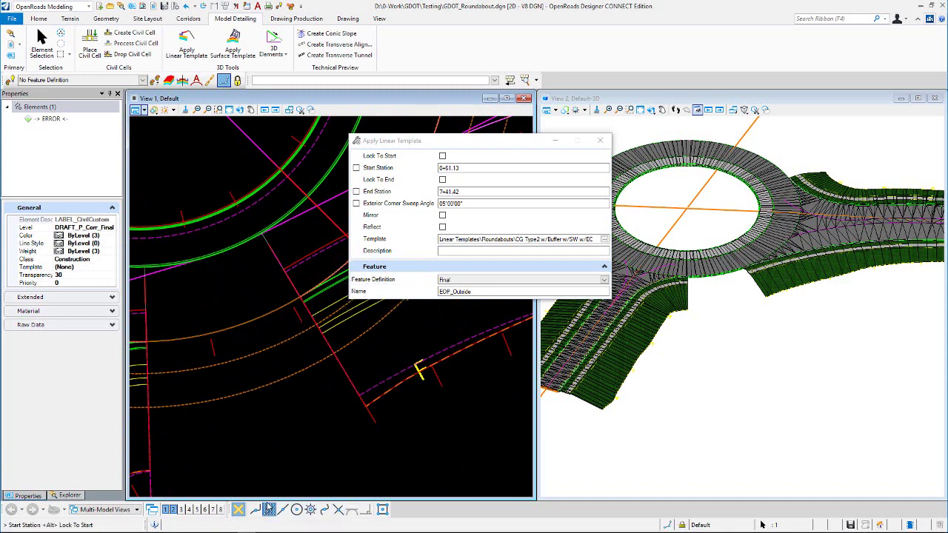
pyautogui.click(307, 291)
# Snap the linear template's end station to the southwest leg's curb end on the roundabout's outside edge, at 0+89.46.
pyautogui.scroll(-3, 322, 299)
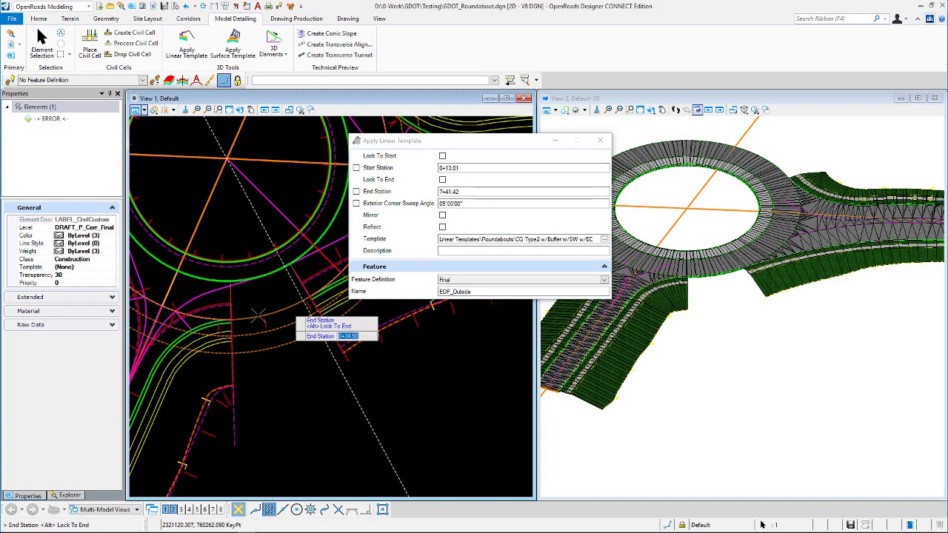
pyautogui.scroll(3, 247, 328)
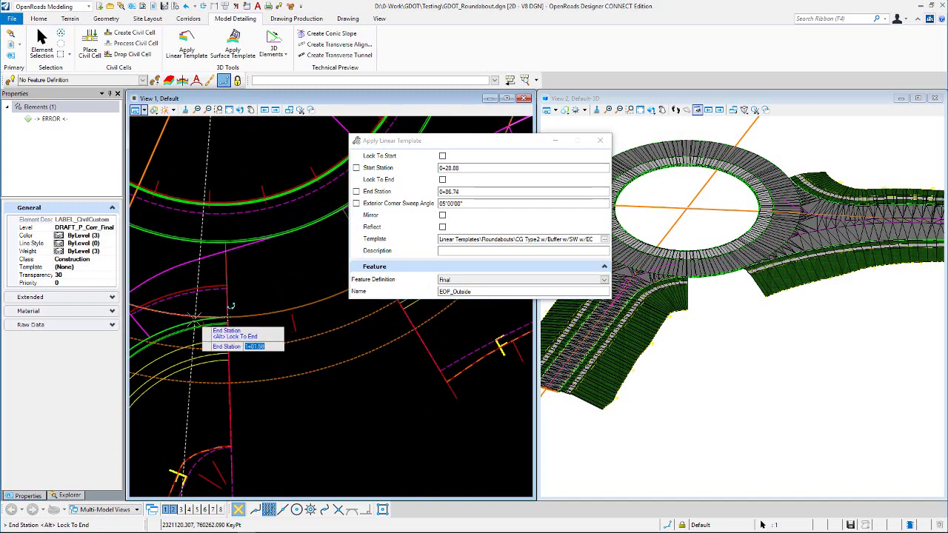
pyautogui.click(194, 320)
pyautogui.scroll(-3, 252, 341)
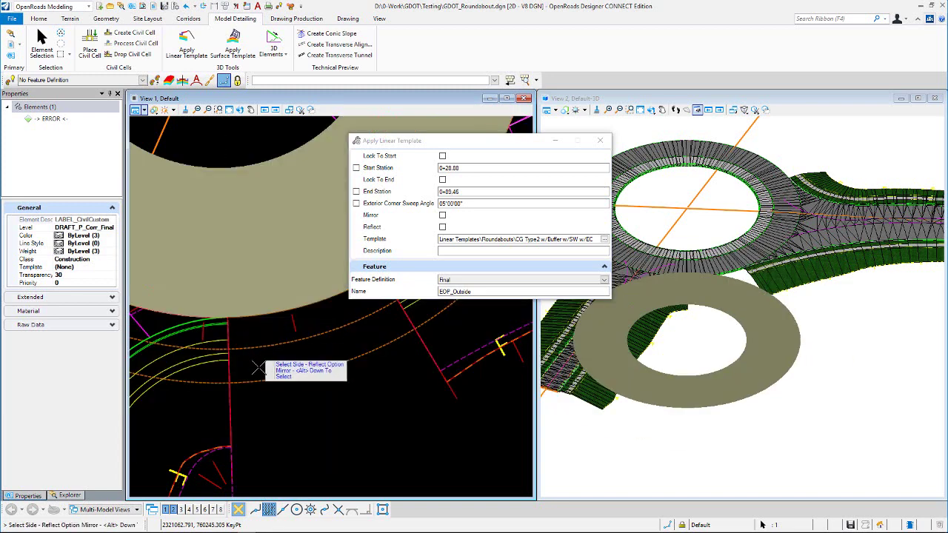
# Place the linear template on the outer side of the roundabout between the two legs and end the command.
pyautogui.scroll(2, 233, 281)
pyautogui.click(229, 255)
pyautogui.scroll(-3, 258, 330)
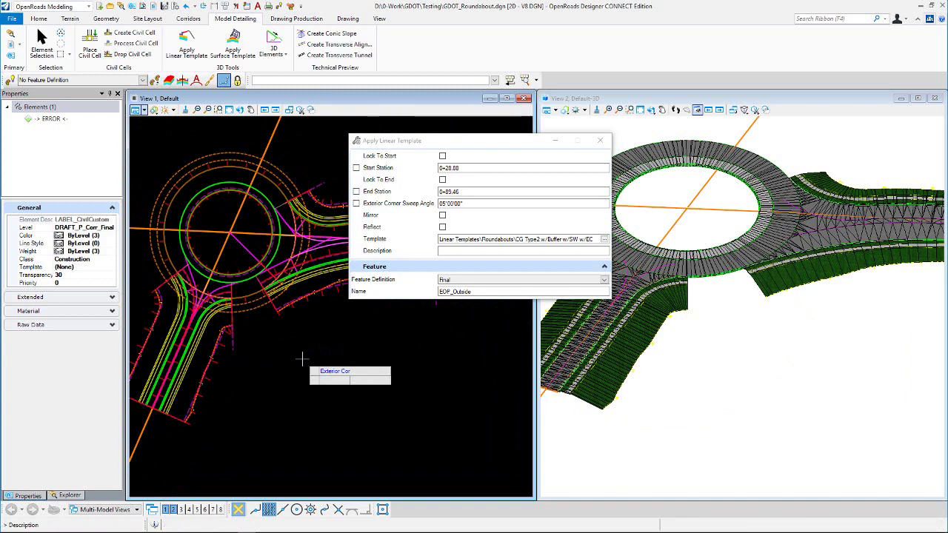
pyautogui.click(305, 364)
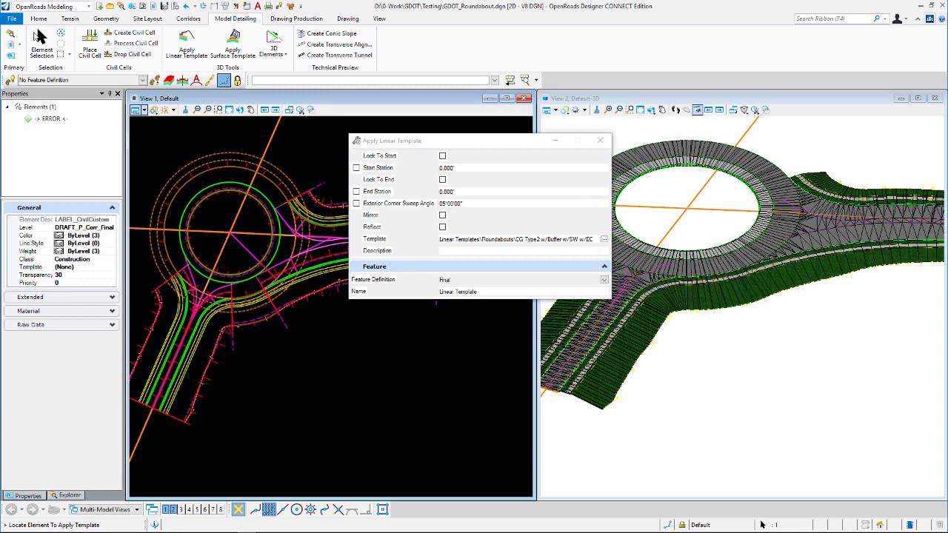
pyautogui.click(41, 43)
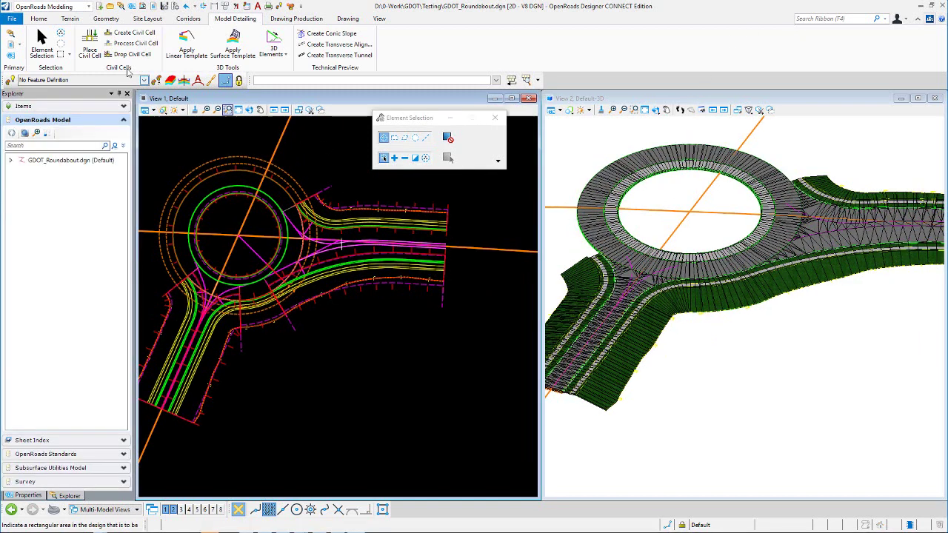
# Preview the splitter civil cells in GDOT_Roundabouts.dgnlib and choose Splitter Island for placement.
pyautogui.click(90, 46)
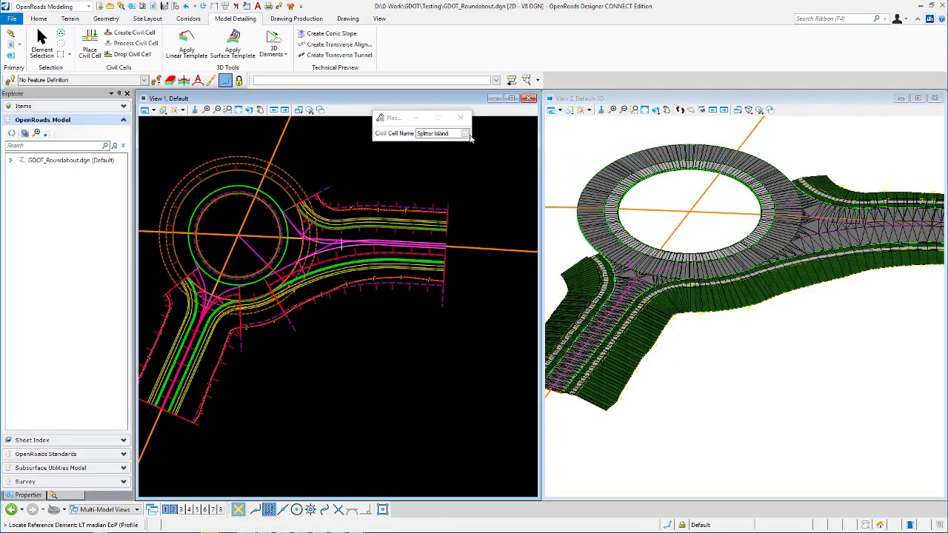
pyautogui.click(465, 133)
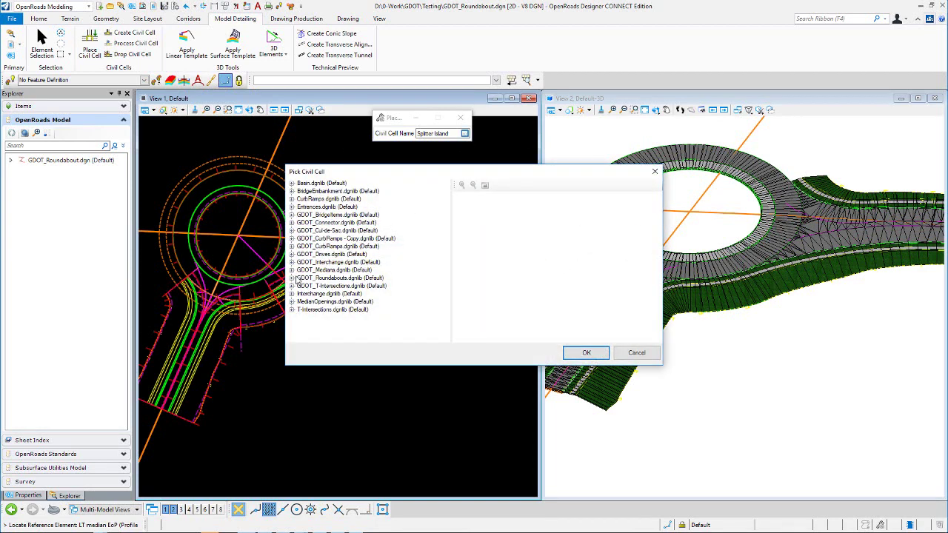
pyautogui.click(292, 278)
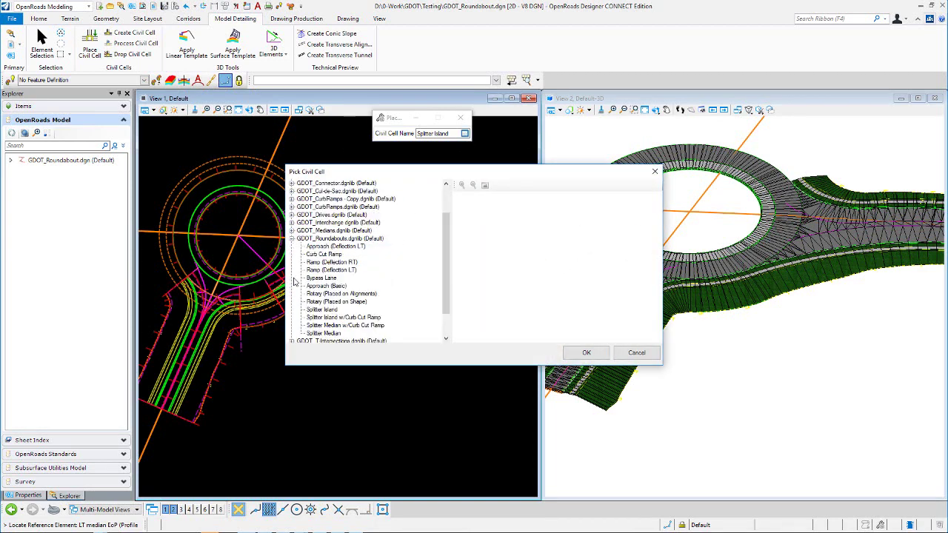
pyautogui.click(326, 311)
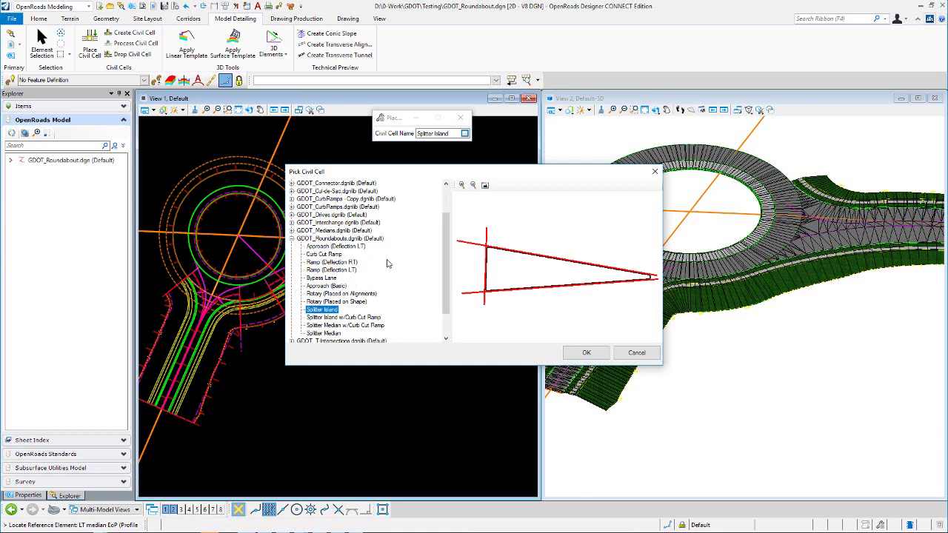
pyautogui.click(341, 335)
pyautogui.click(348, 318)
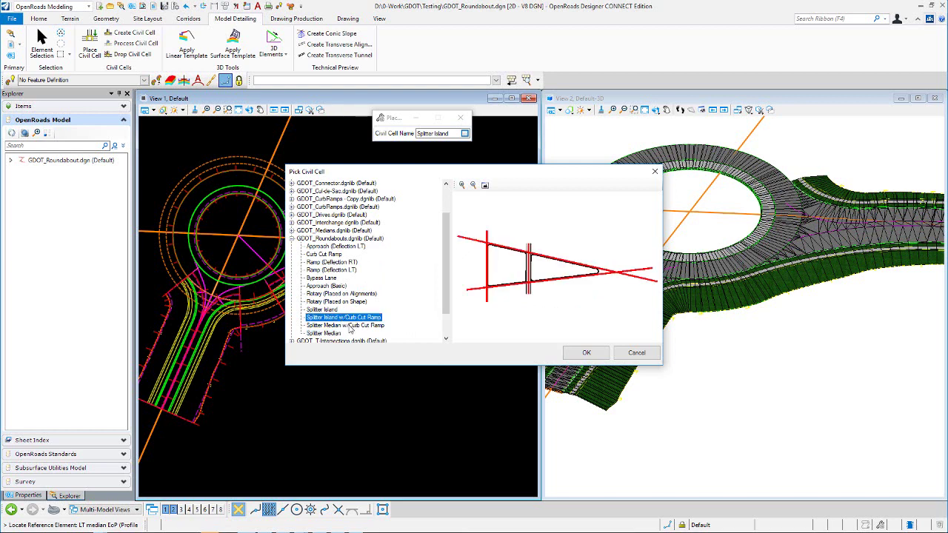
pyautogui.click(348, 326)
pyautogui.click(332, 310)
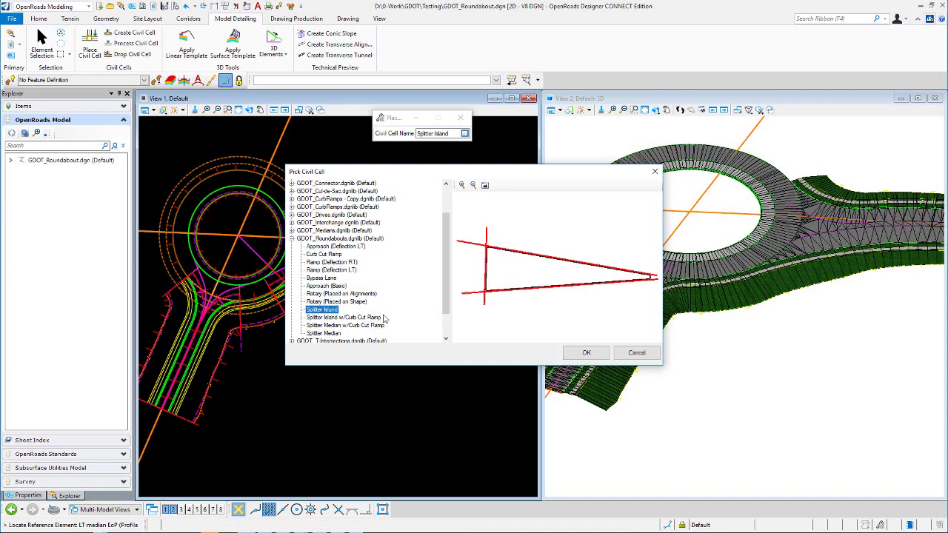
pyautogui.click(586, 354)
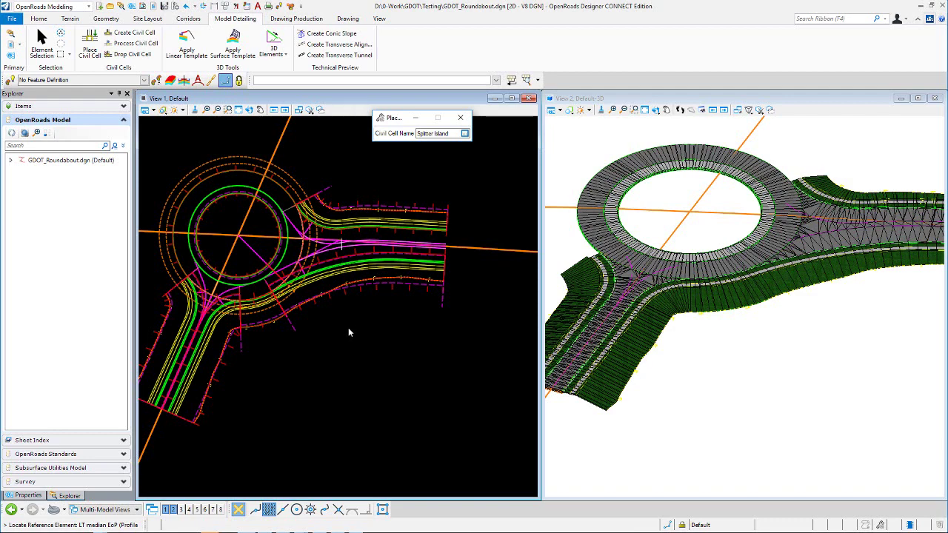
# Reference the Splitter Island cell to the southwest leg's left and right median edges and the roundabout seam line, skipping the alternatives.
pyautogui.scroll(1, 177, 300)
pyautogui.scroll(1, 178, 300)
pyautogui.scroll(1, 378, 305)
pyautogui.scroll(1, 241, 300)
pyautogui.scroll(1, 328, 278)
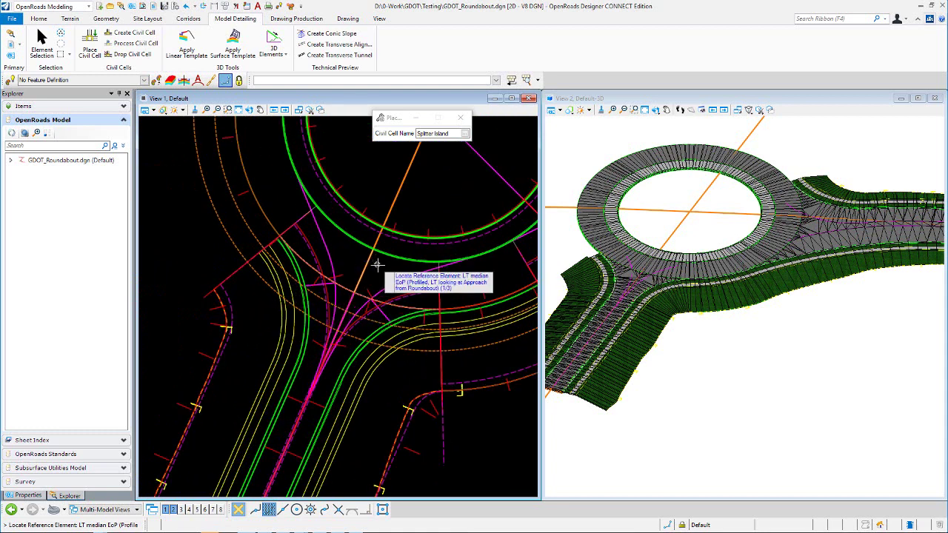
pyautogui.scroll(1, 378, 265)
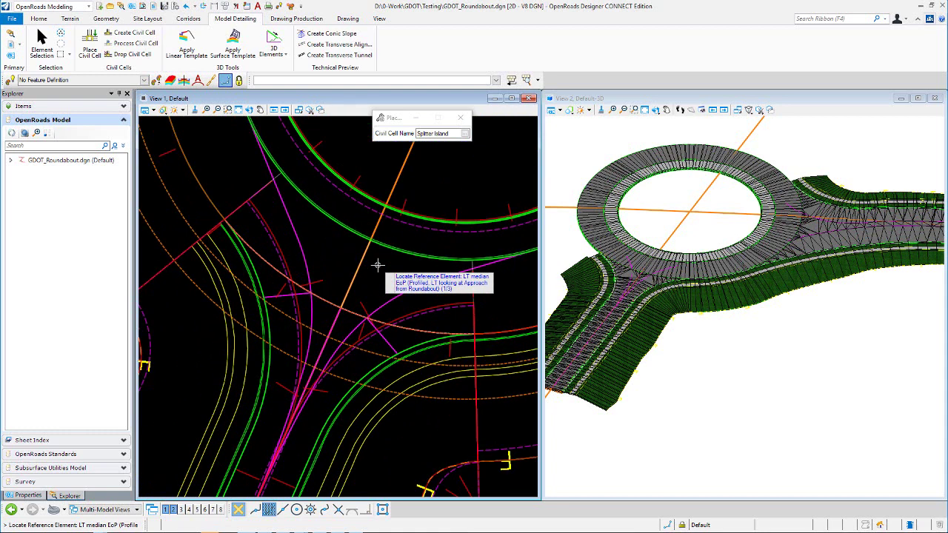
pyautogui.click(385, 301)
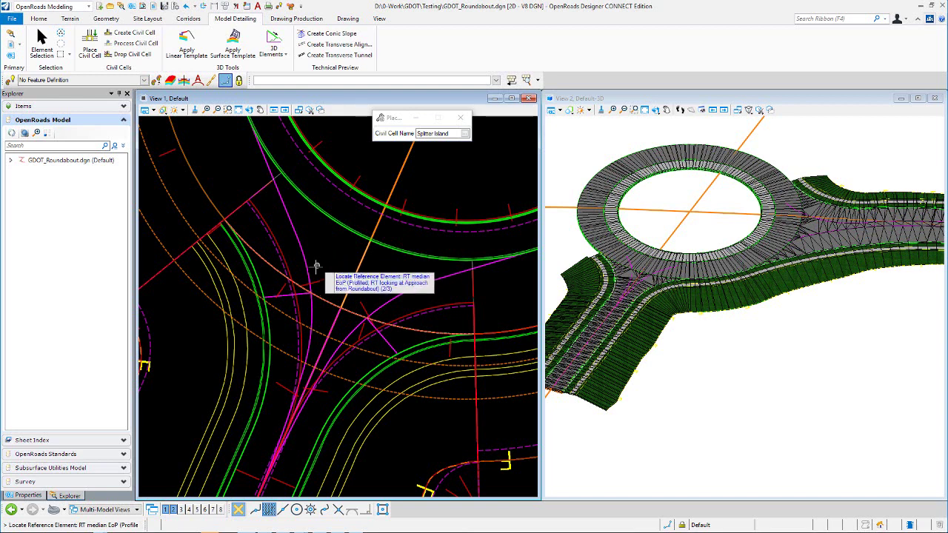
pyautogui.click(323, 270)
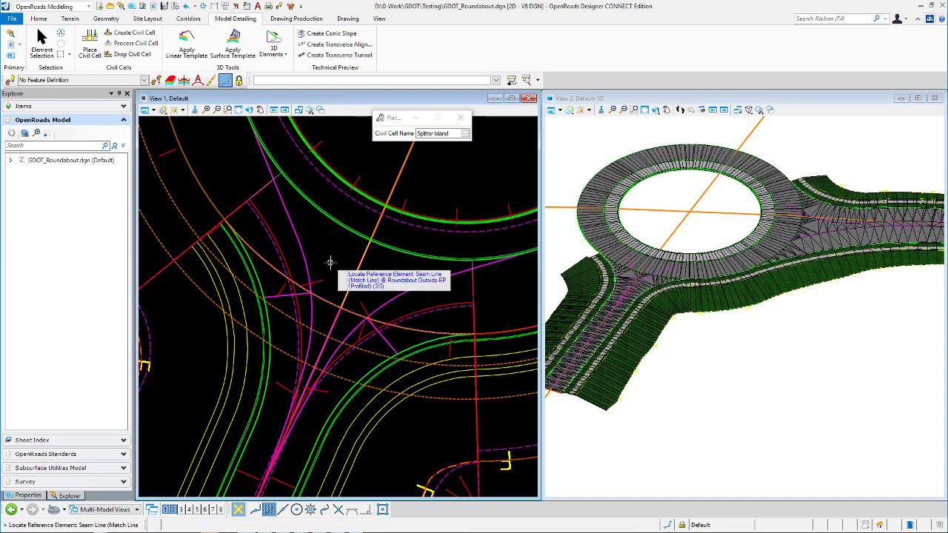
pyautogui.click(324, 299)
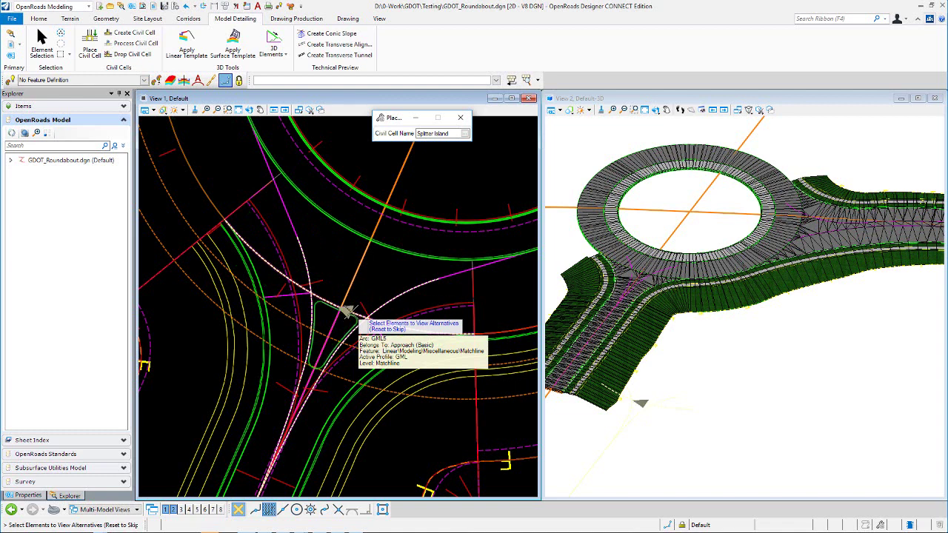
pyautogui.rightClick(330, 252)
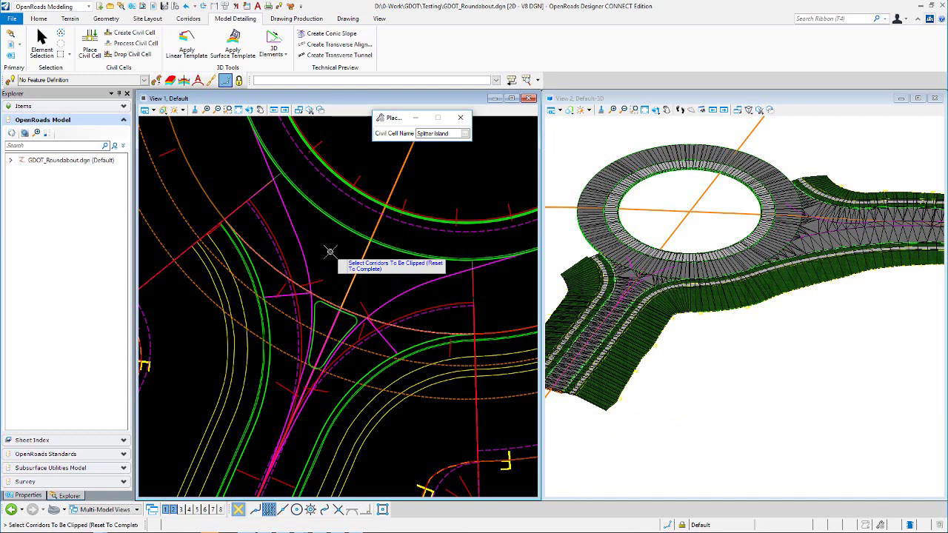
# Accept the Splitter Island placement on the southwest leg without selecting corridors for clipping, and end the command.
pyautogui.rightClick(330, 252)
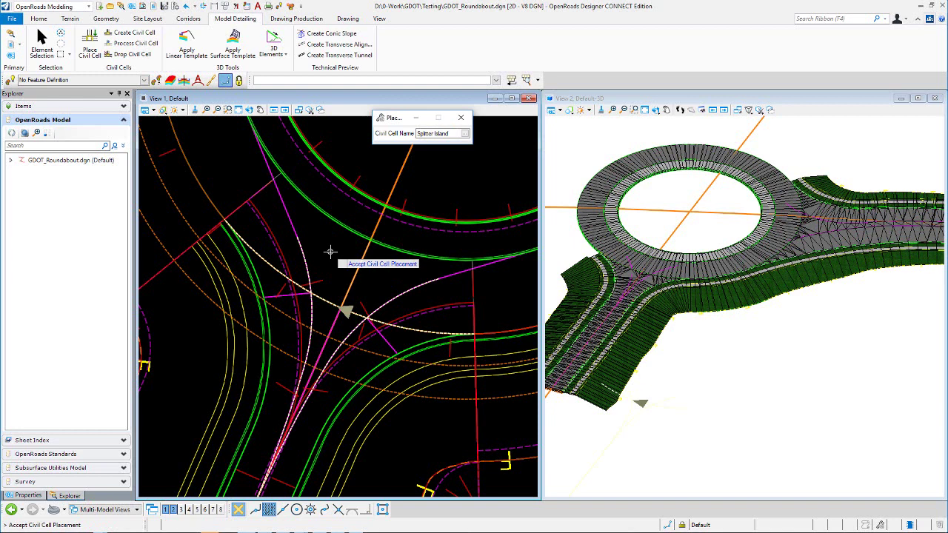
pyautogui.click(330, 253)
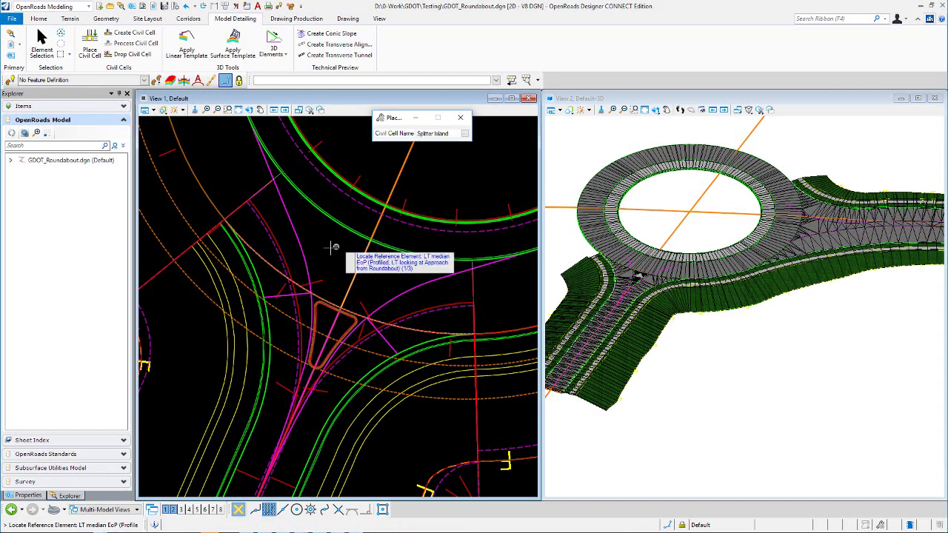
pyautogui.click(42, 43)
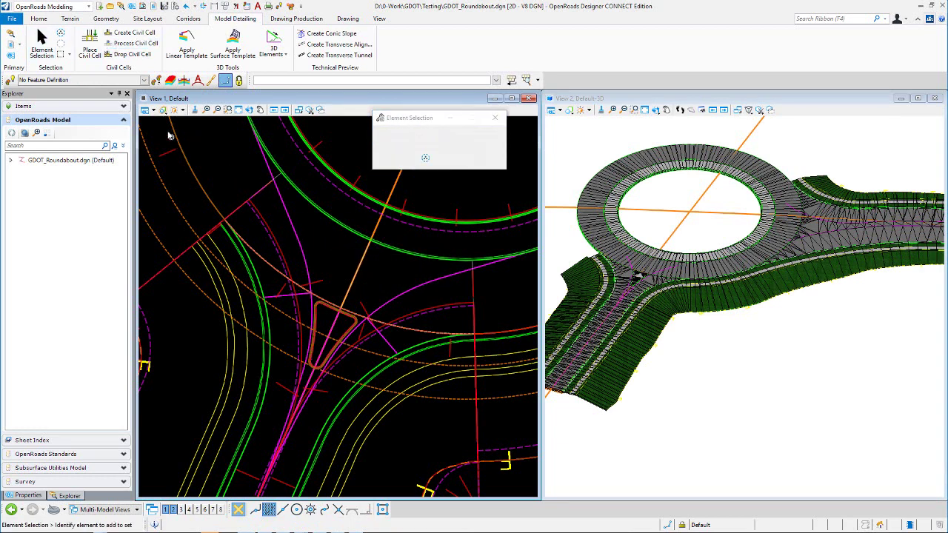
# Hide the construction elements in the plan view around the splitter island.
pyautogui.click(147, 110)
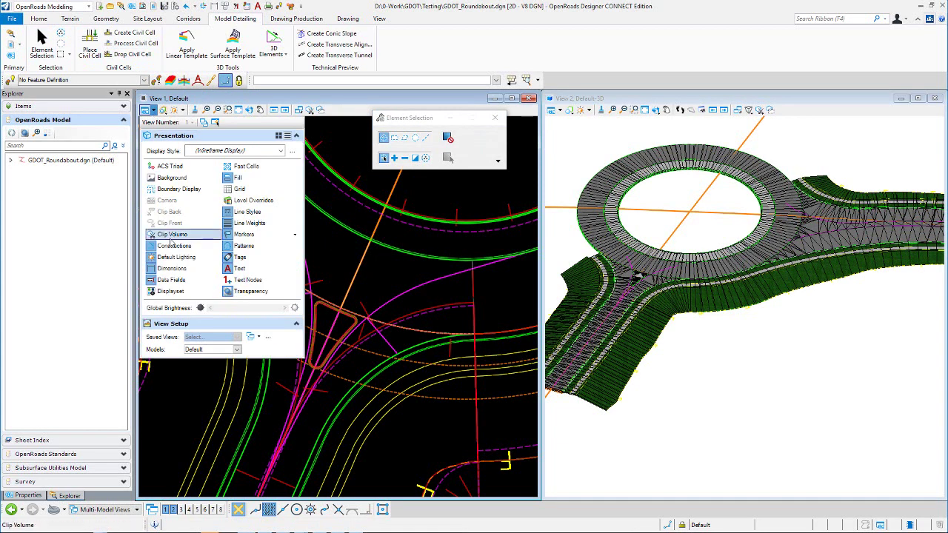
pyautogui.scroll(5, 334, 276)
pyautogui.scroll(4, 329, 307)
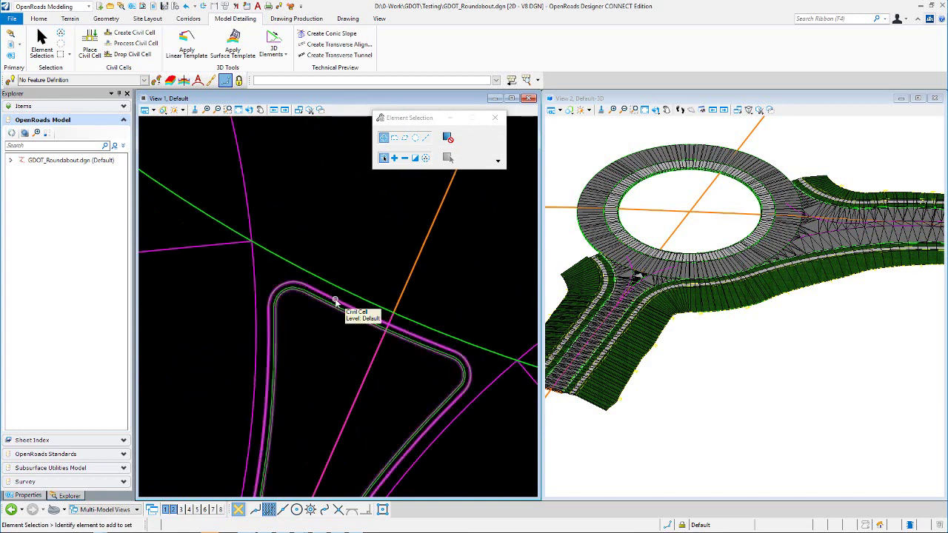
# Set the island edge's left-hand offset from the roundabout seam line to -3 feet.
pyautogui.click(335, 301)
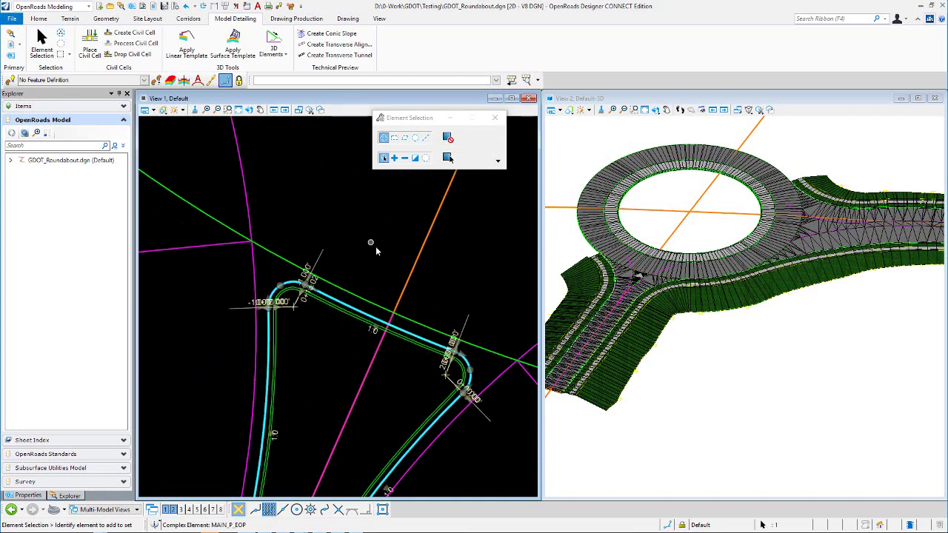
pyautogui.scroll(-2, 354, 267)
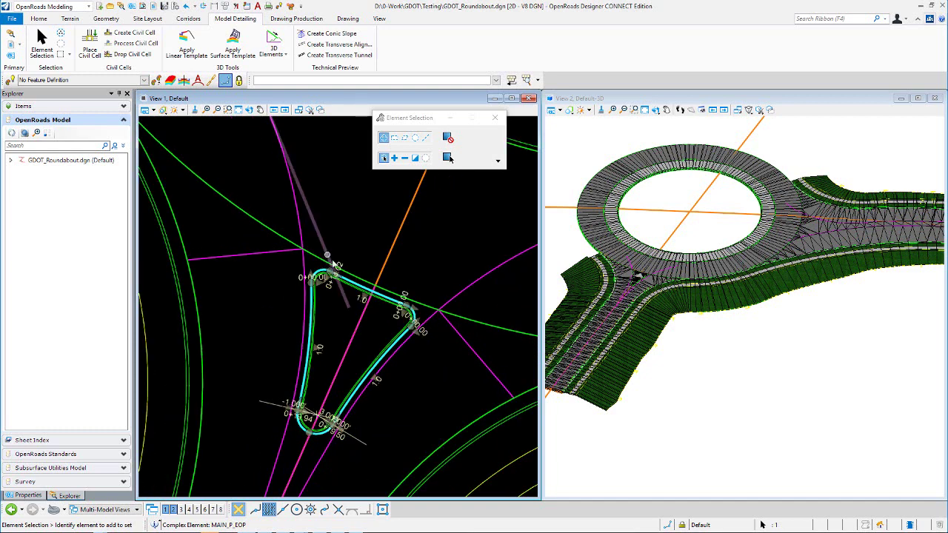
pyautogui.scroll(2, 328, 257)
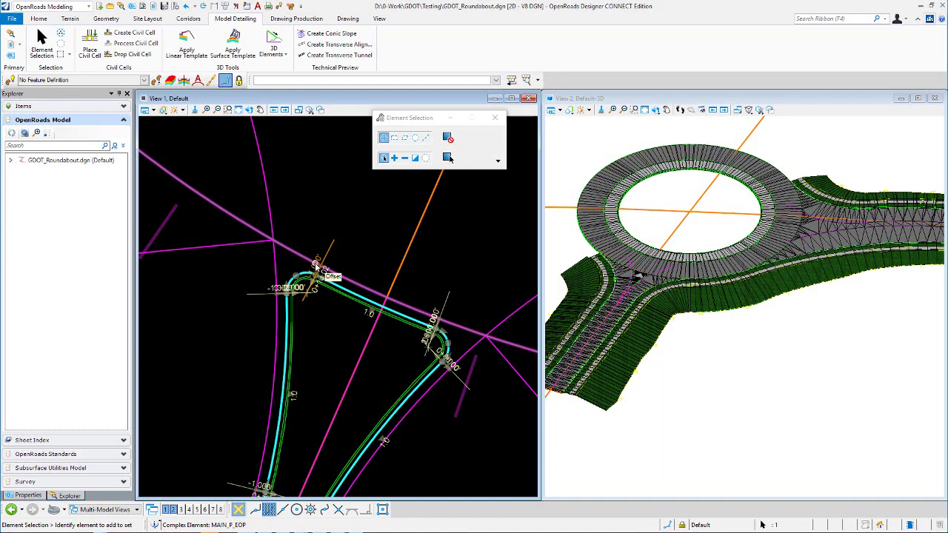
pyautogui.click(315, 266)
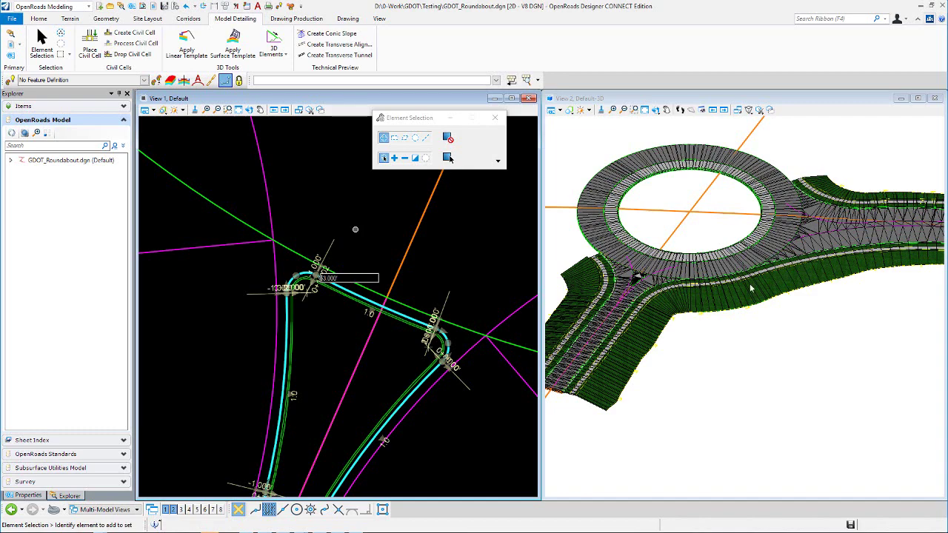
pyautogui.press('Return')
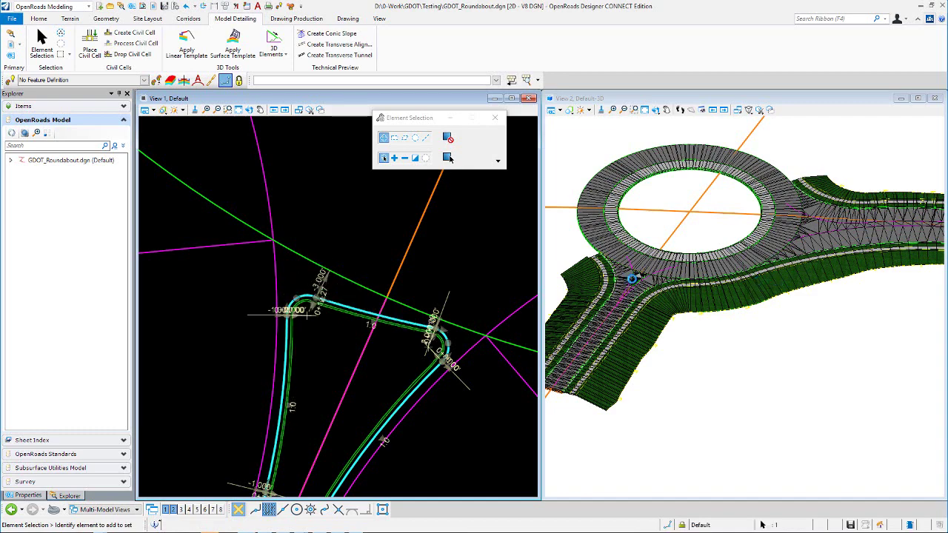
pyautogui.scroll(5, 631, 278)
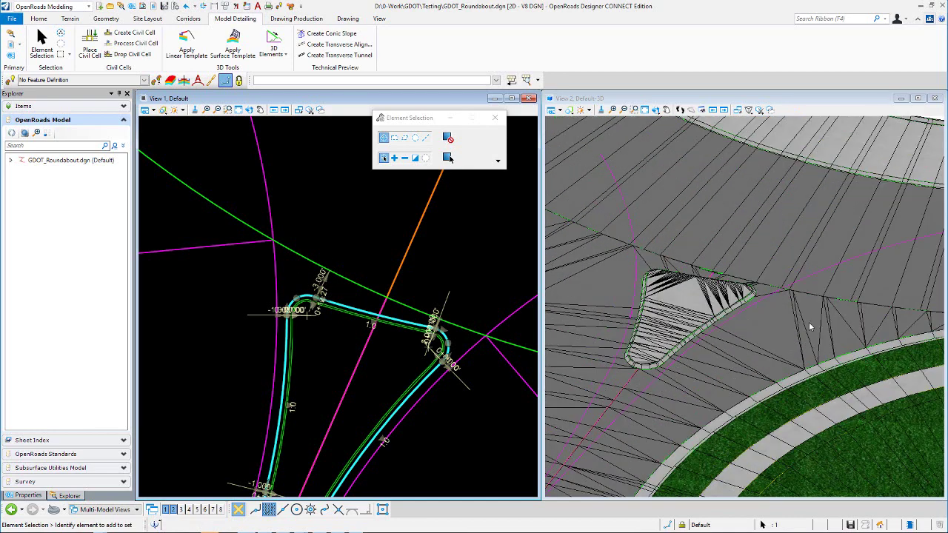
# Set both offsets of the island's roundabout-side edge from the seam line to 12 feet.
pyautogui.click(318, 280)
pyautogui.press('Return')
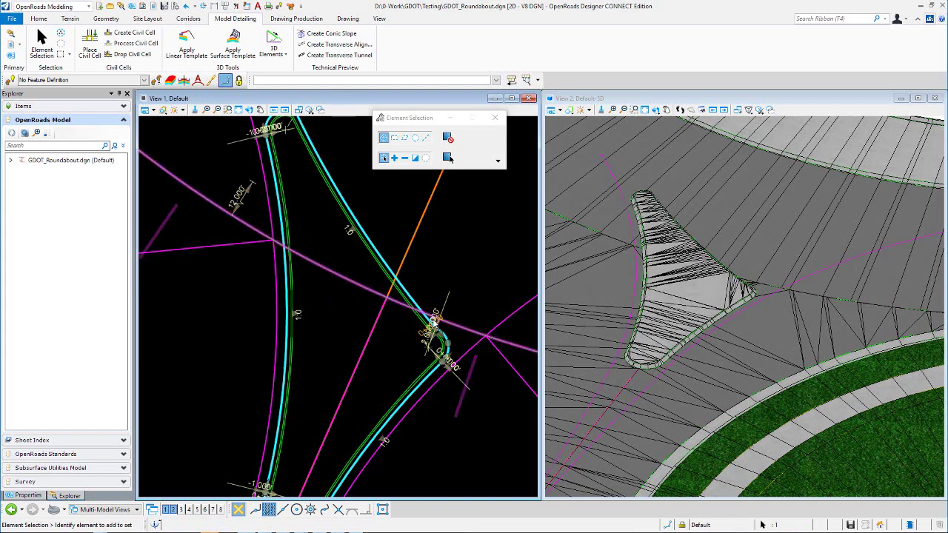
pyautogui.click(437, 317)
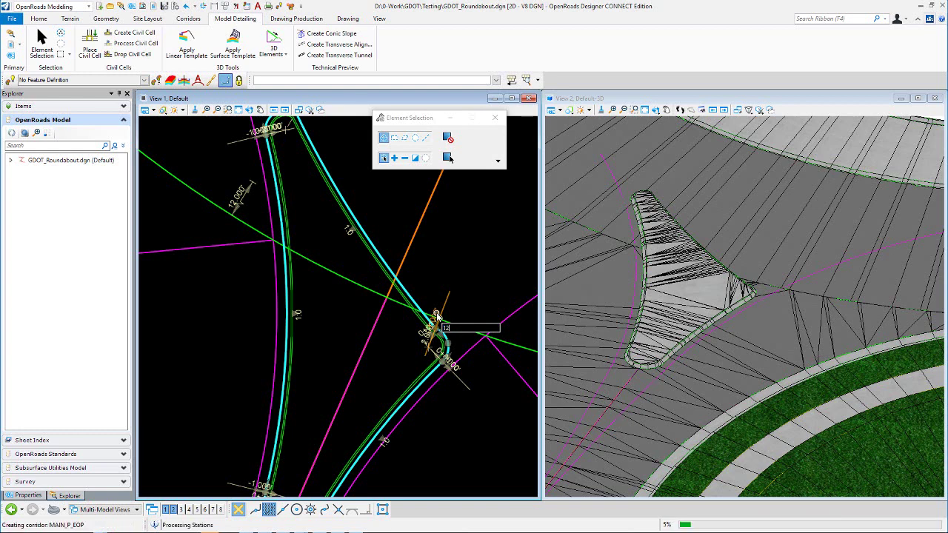
pyautogui.press('Return')
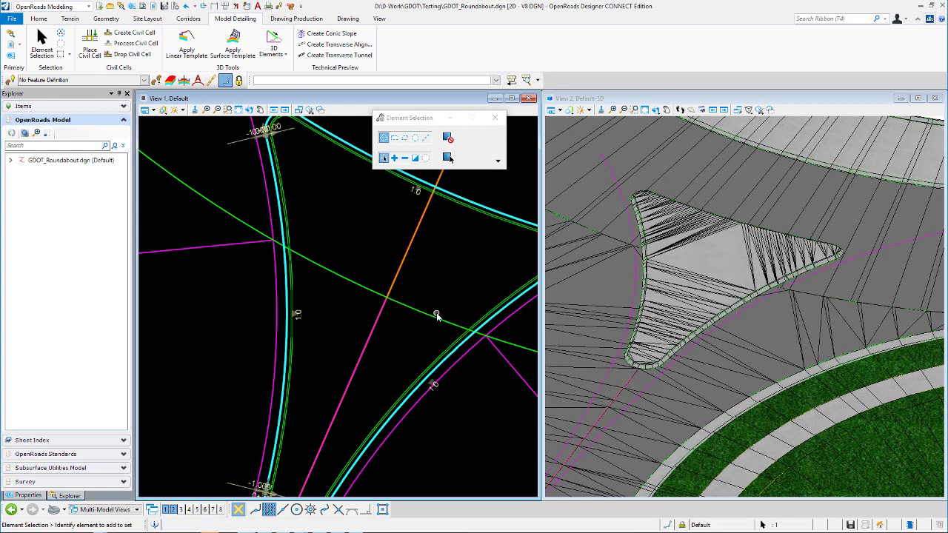
pyautogui.scroll(-5, 326, 359)
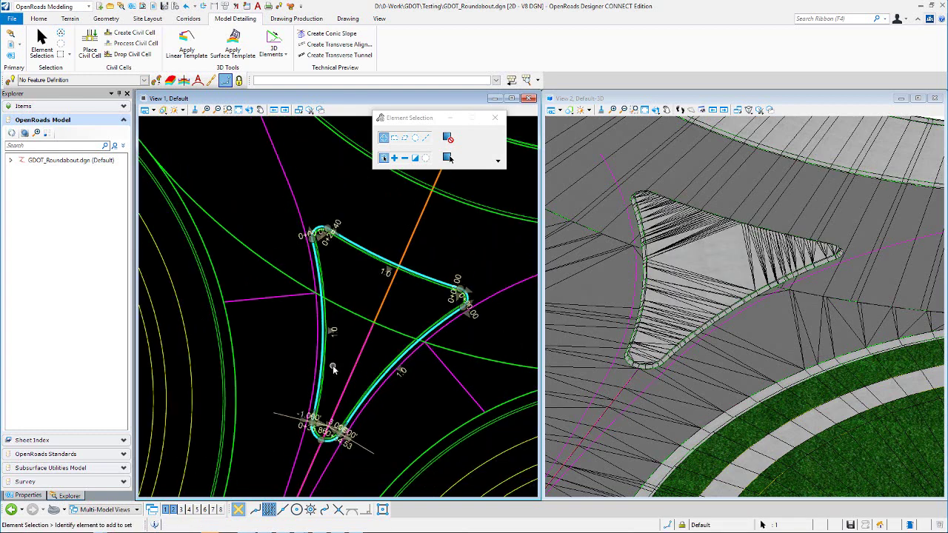
pyautogui.scroll(-2, 684, 352)
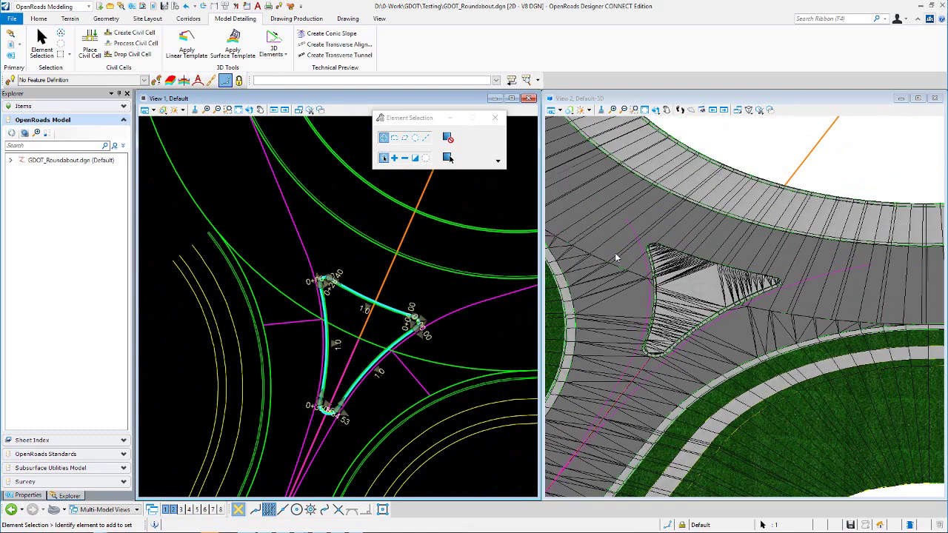
pyautogui.scroll(-1, 342, 359)
pyautogui.scroll(1, 354, 309)
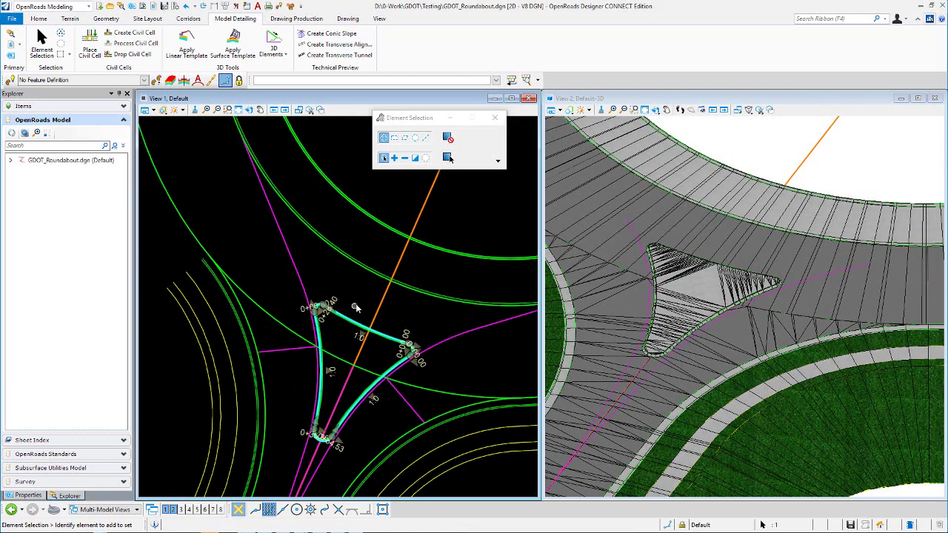
pyautogui.scroll(-1, 370, 294)
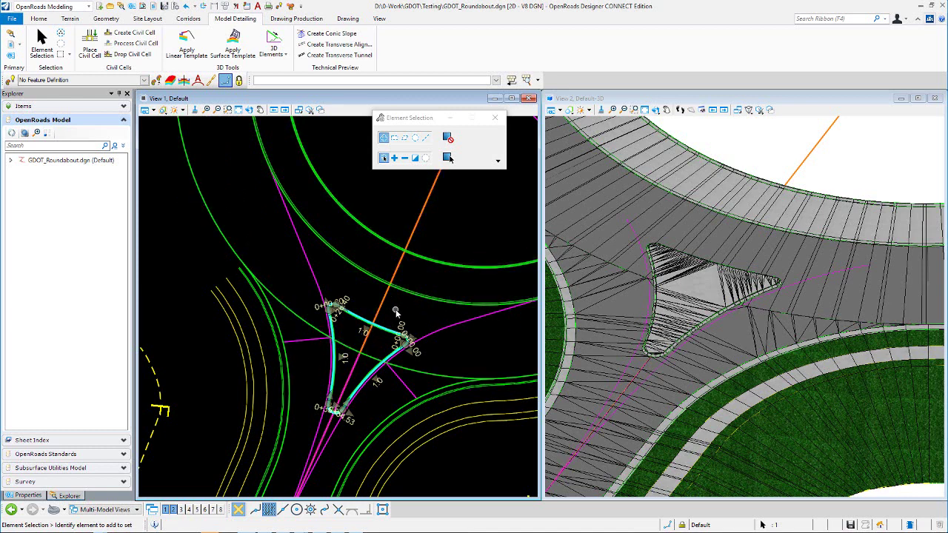
# Select the splitter island edge and set its left-hand offset from the seam line back to -3 feet.
pyautogui.scroll(4, 364, 306)
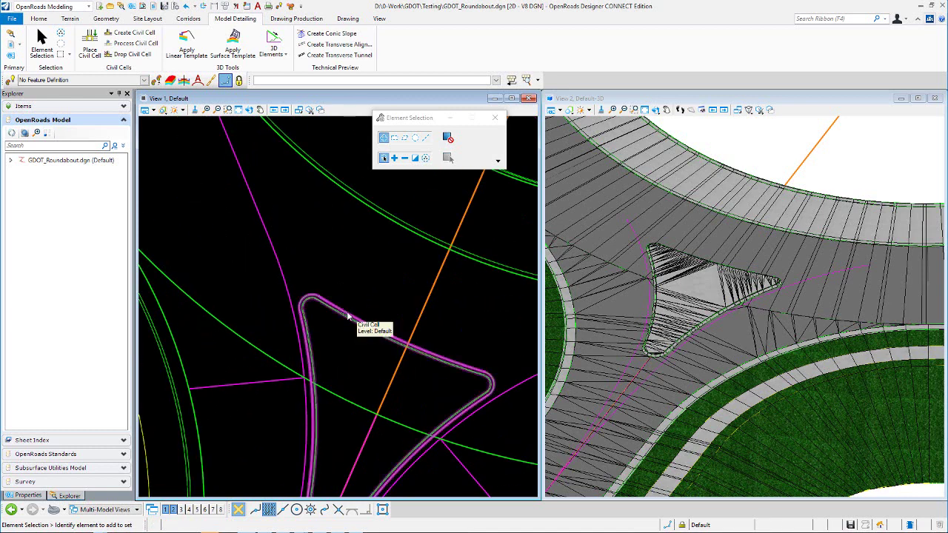
pyautogui.click(347, 313)
pyautogui.scroll(1, 328, 289)
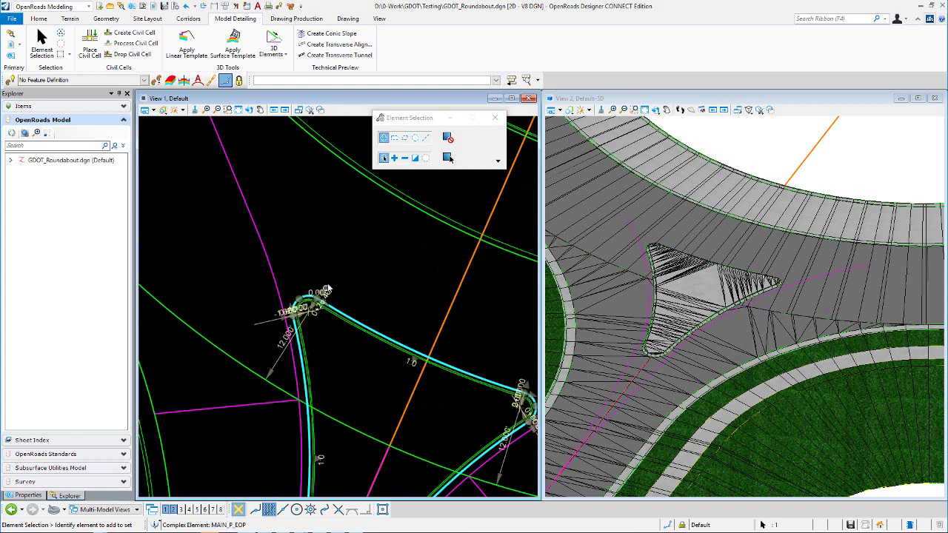
pyautogui.scroll(1, 328, 288)
pyautogui.click(278, 357)
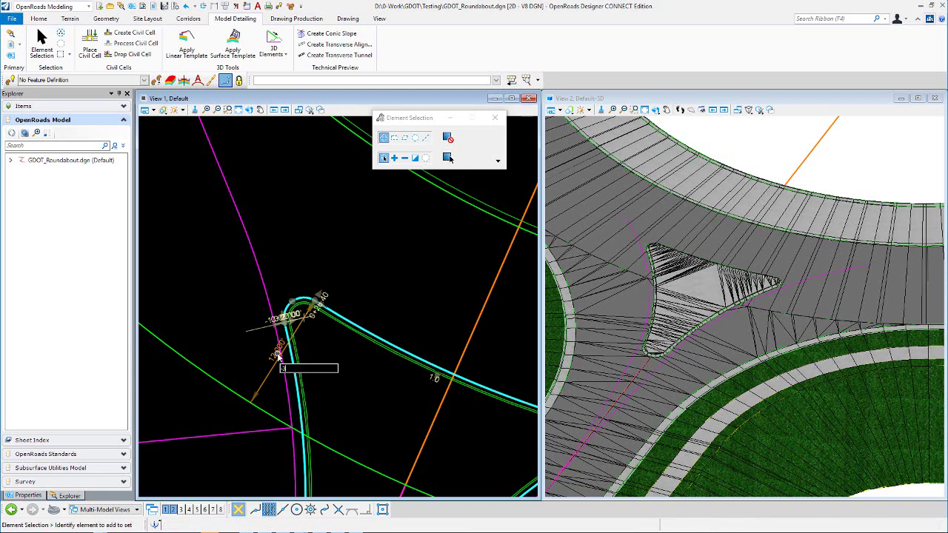
pyautogui.write('3')
pyautogui.press('Return')
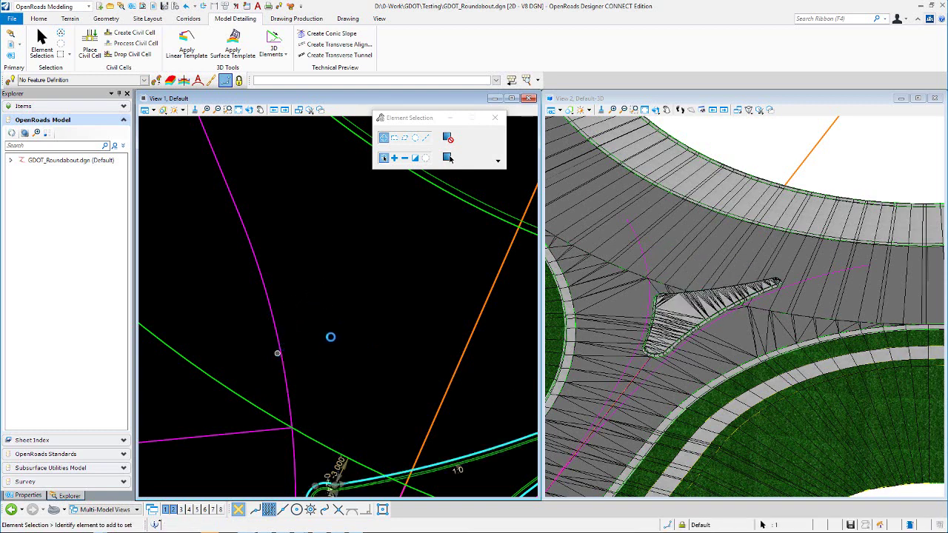
# Set the right-hand offset of the island's roundabout-side edge from the seam line to -1 foot.
pyautogui.scroll(-3, 332, 327)
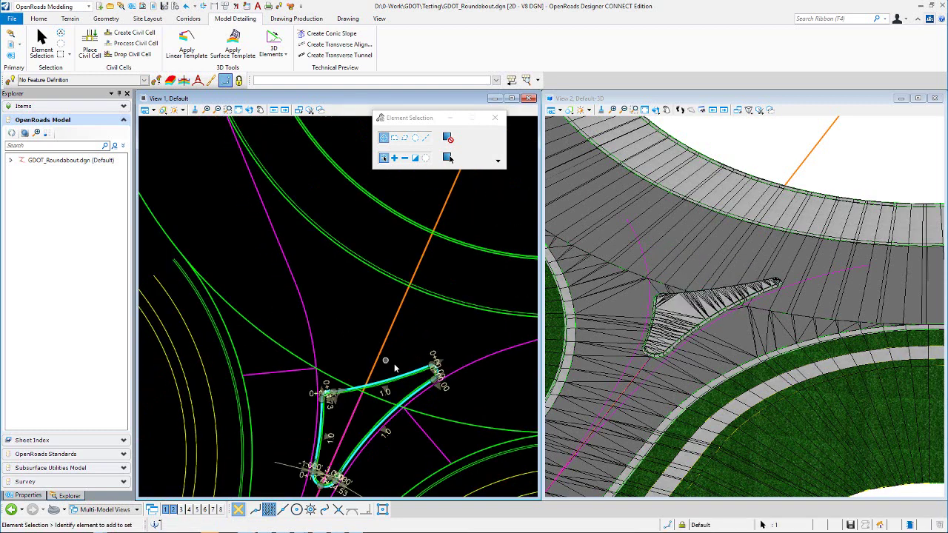
pyautogui.scroll(1, 452, 382)
pyautogui.scroll(2, 452, 382)
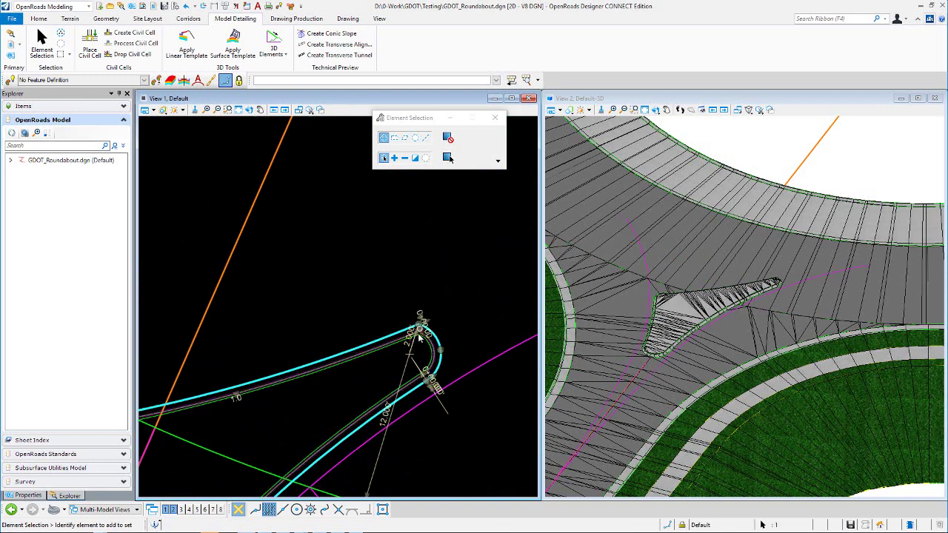
pyautogui.click(385, 423)
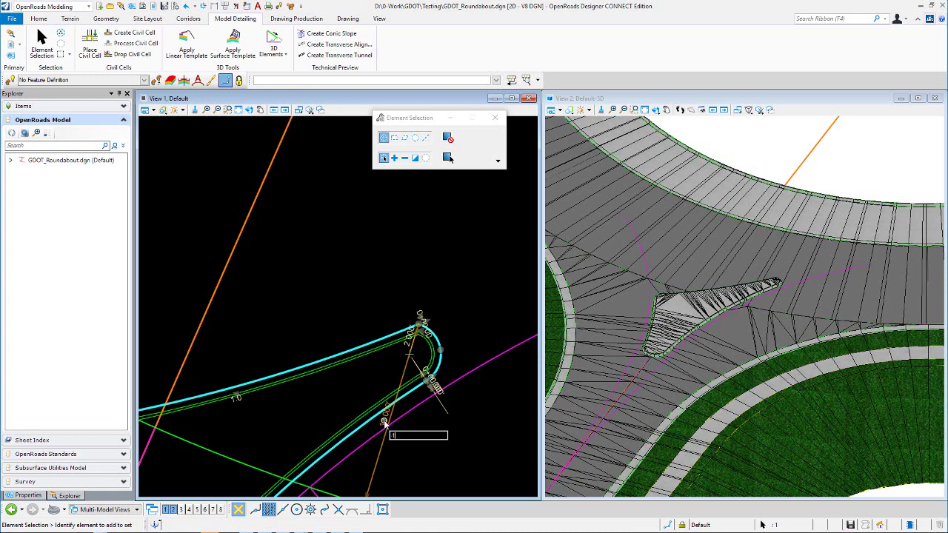
pyautogui.write('1')
pyautogui.press('Return')
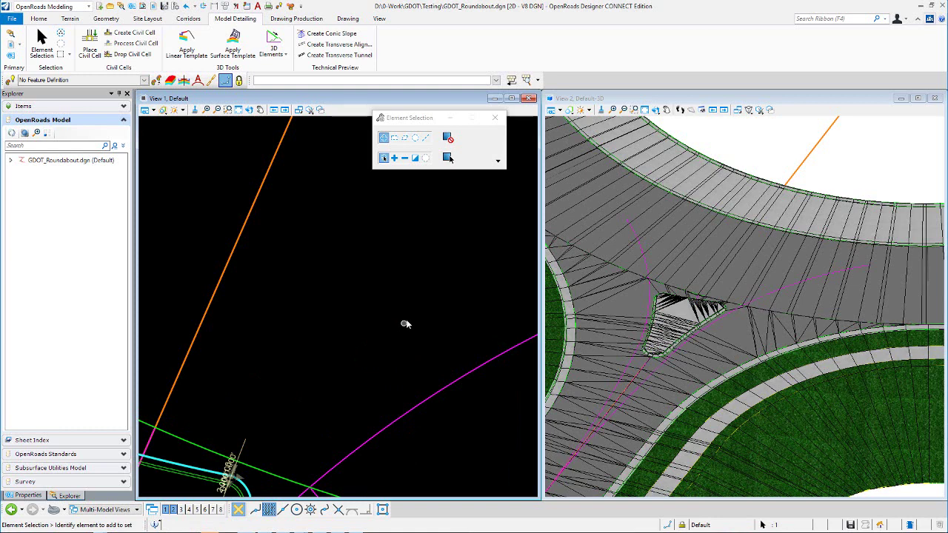
# Set the nose radius at the island's narrow approach end to 2 feet and inspect the resulting island in 3D.
pyautogui.scroll(-3, 471, 290)
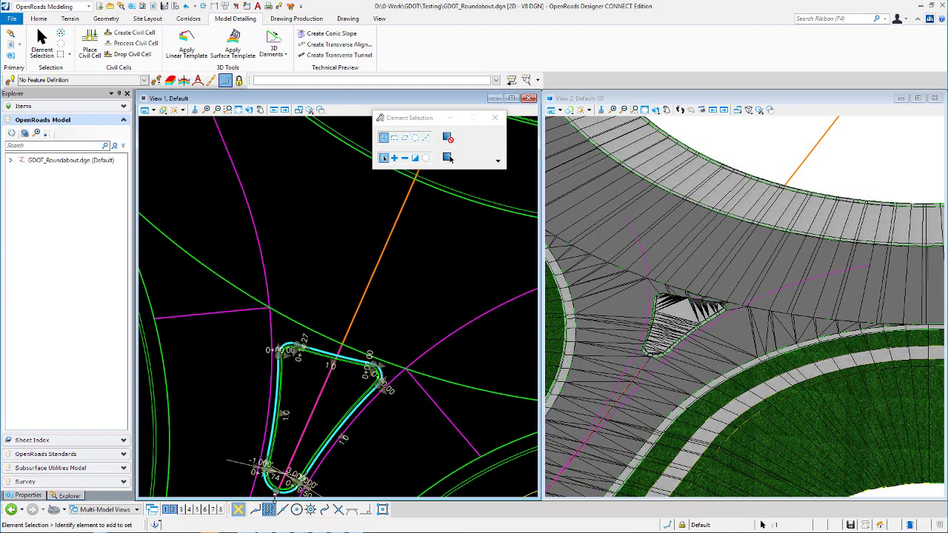
pyautogui.scroll(-1, 293, 468)
pyautogui.scroll(-1, 334, 326)
pyautogui.scroll(4, 303, 405)
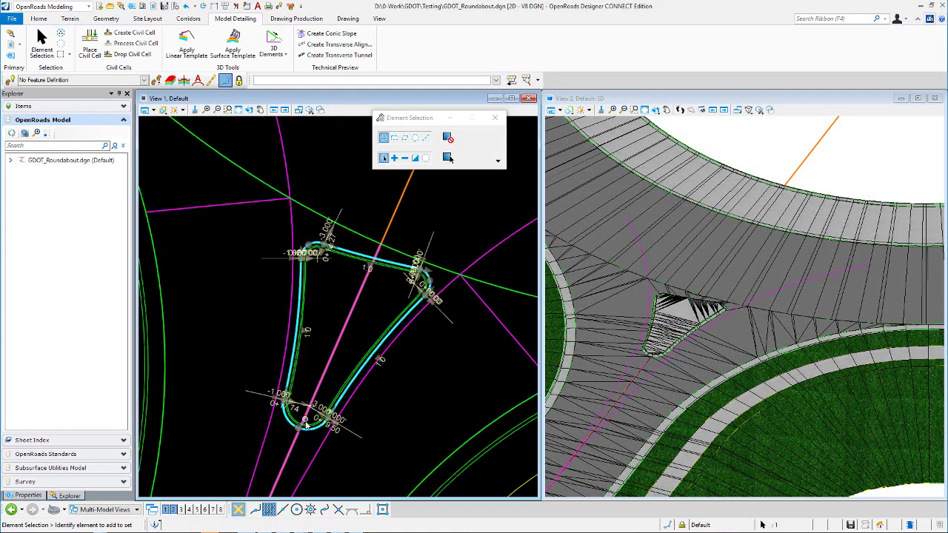
pyautogui.click(332, 400)
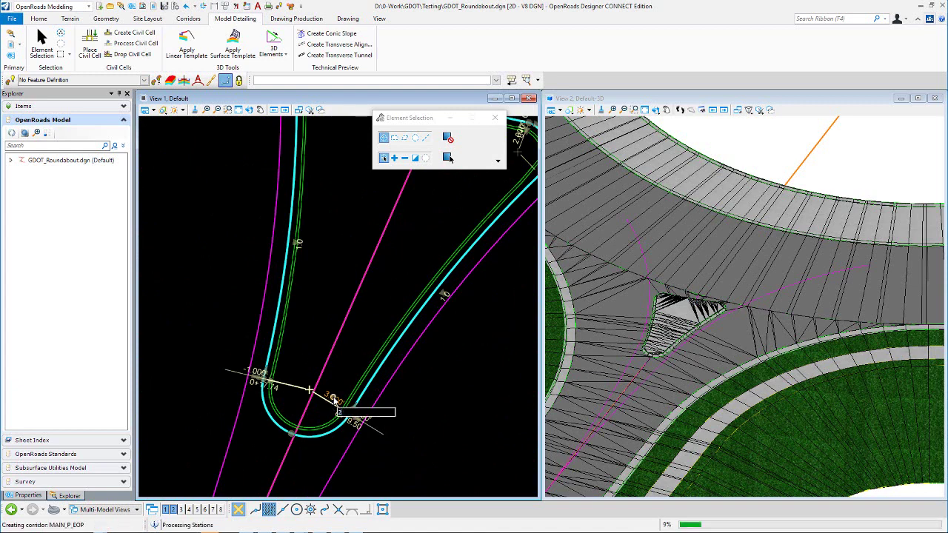
pyautogui.press('Return')
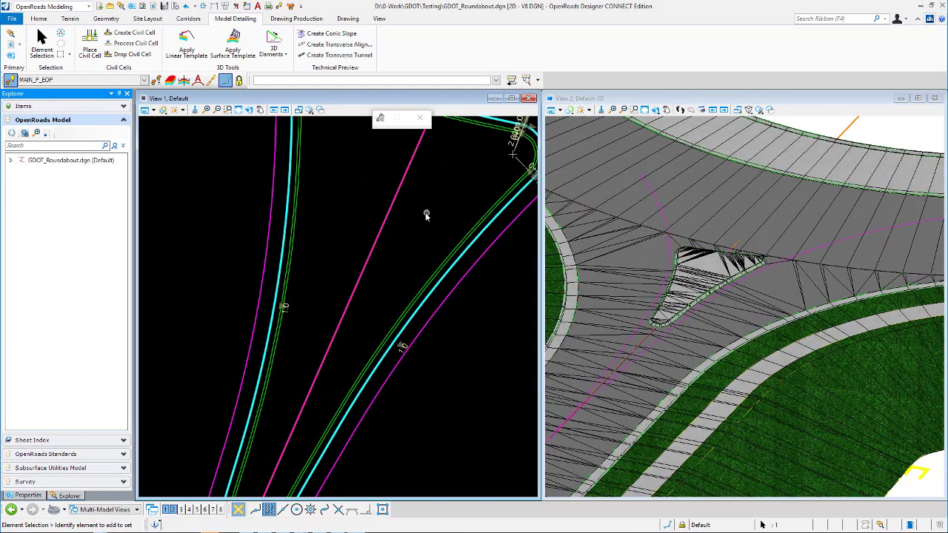
pyautogui.scroll(-3, 375, 287)
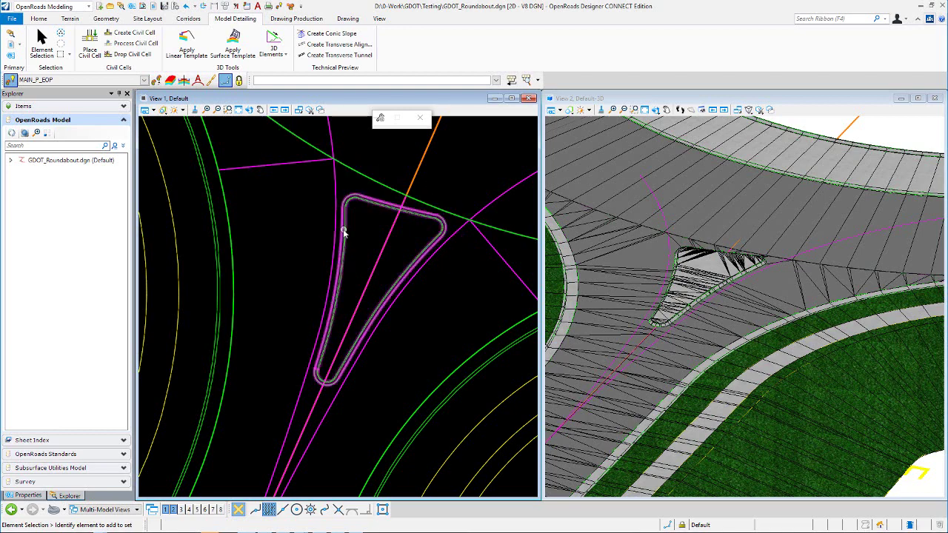
pyautogui.scroll(2, 720, 296)
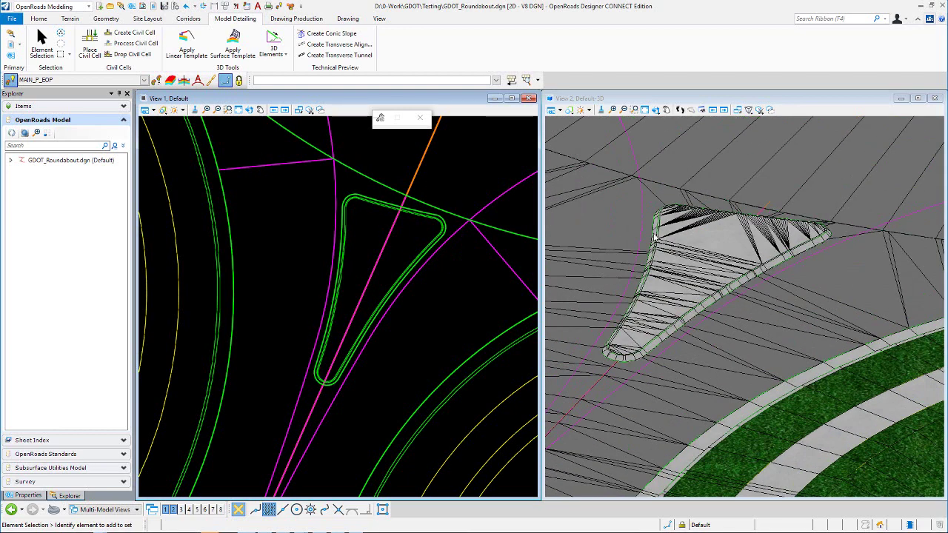
pyautogui.scroll(-2, 746, 226)
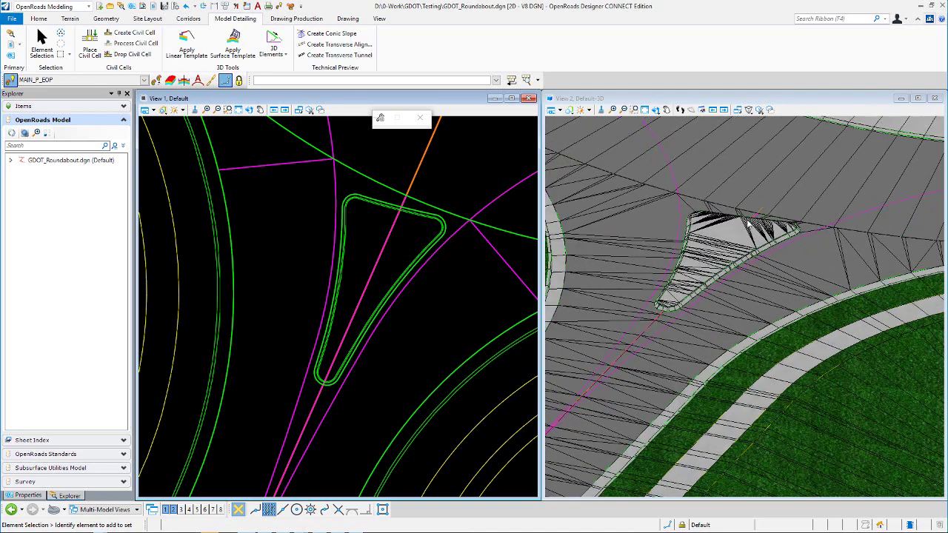
pyautogui.scroll(2, 746, 239)
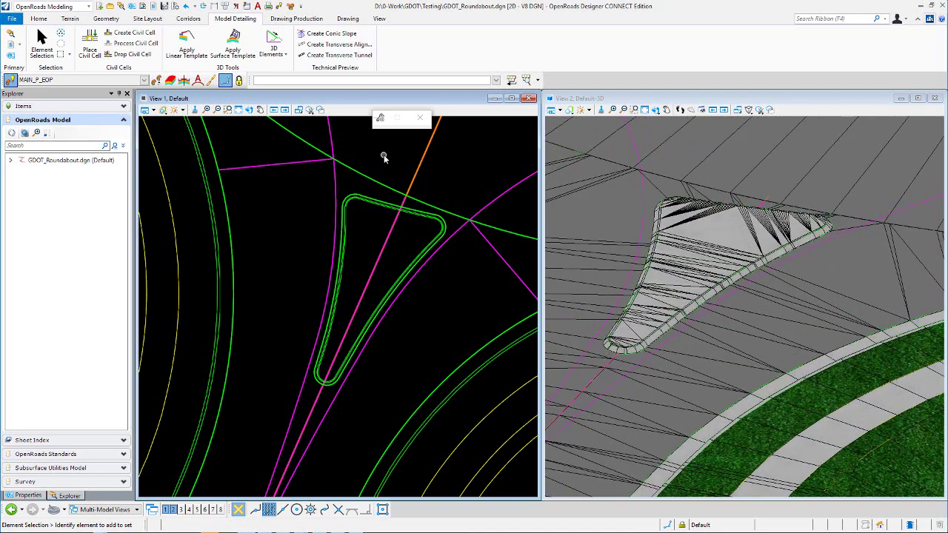
# Open the profile model of the splitter island's outer edge in View 6.
pyautogui.click(105, 19)
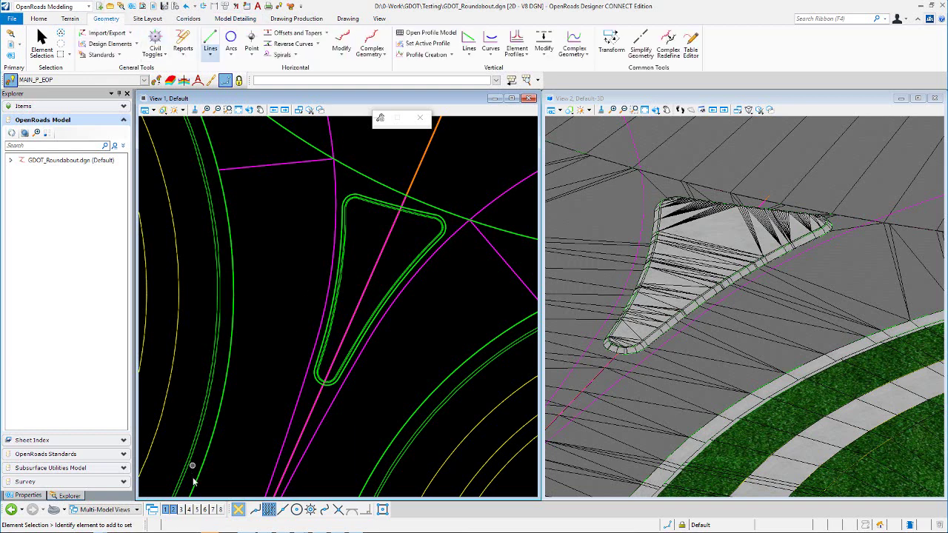
pyautogui.click(205, 509)
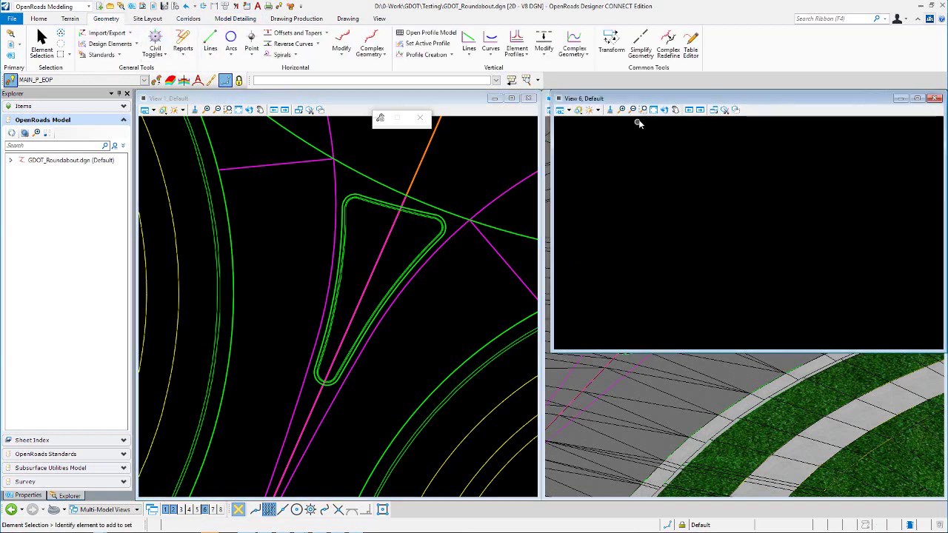
pyautogui.moveTo(654, 101); pyautogui.dragTo(580, 246)
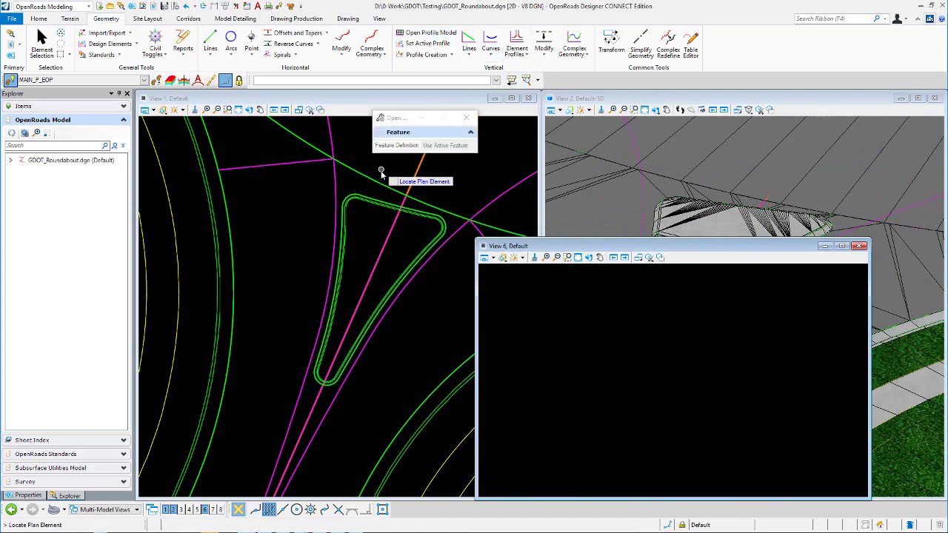
pyautogui.click(375, 198)
pyautogui.click(589, 331)
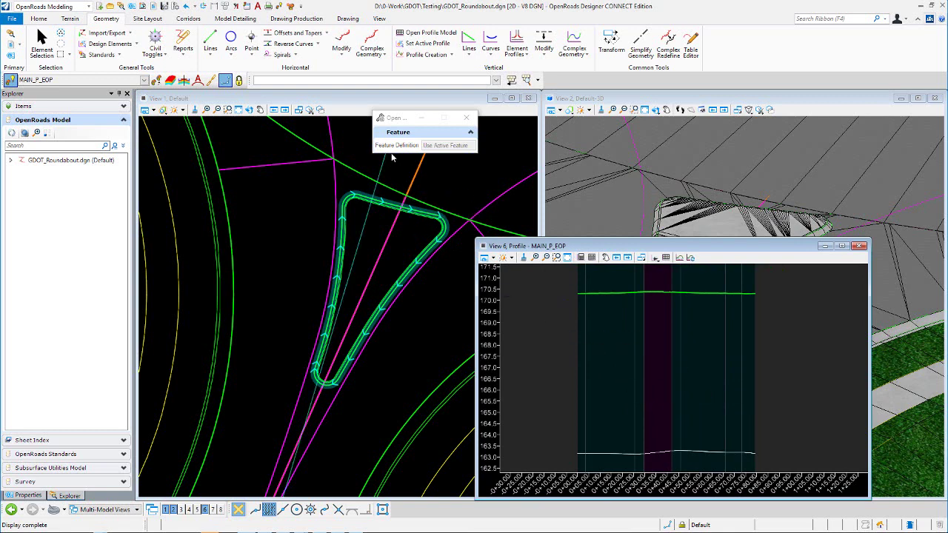
# Start a profile from surface for the splitter island's outer edge, using the For Profiling Islands terrain model as the reference surface.
pyautogui.click(452, 55)
pyautogui.click(447, 67)
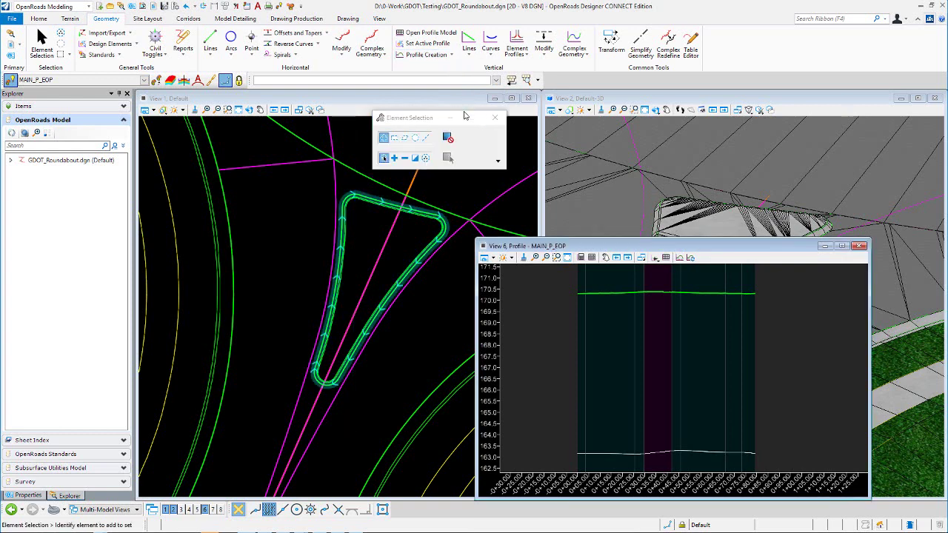
pyautogui.click(428, 55)
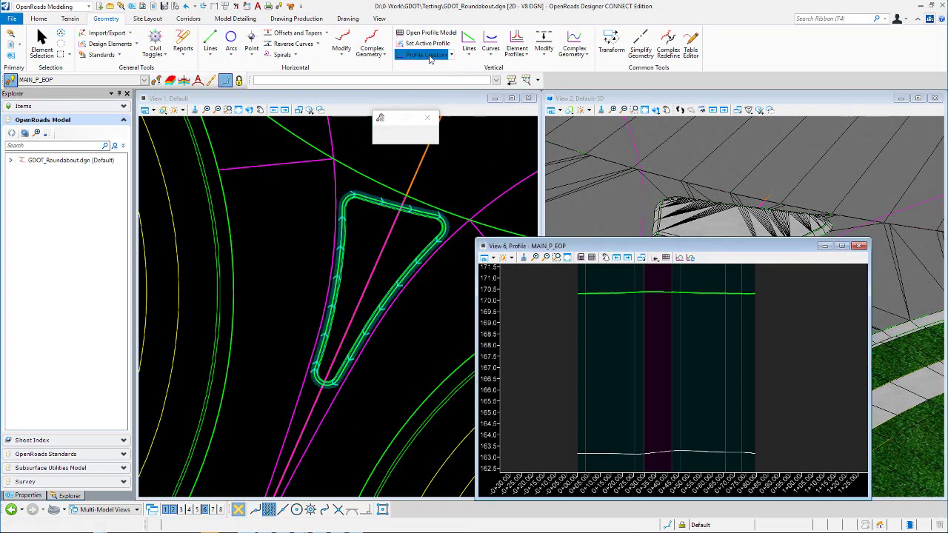
pyautogui.click(357, 195)
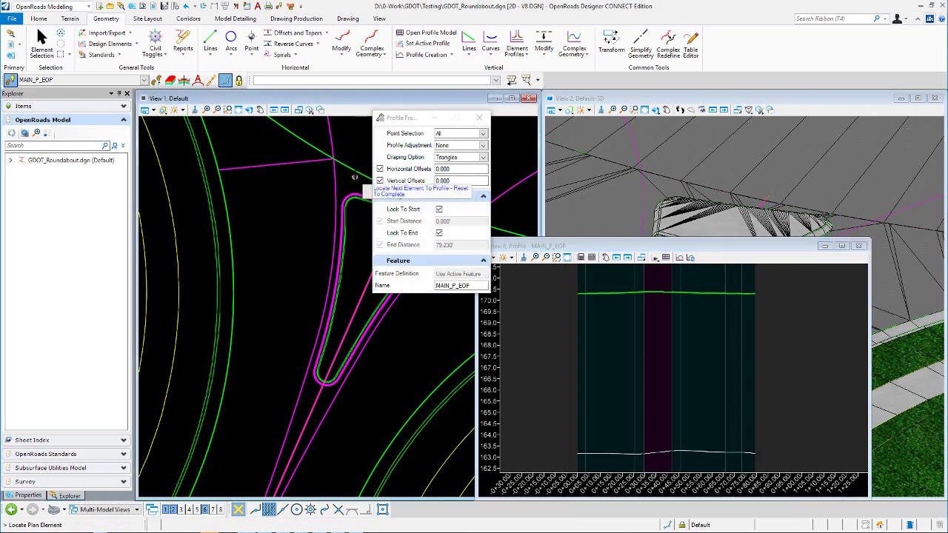
pyautogui.rightClick(281, 192)
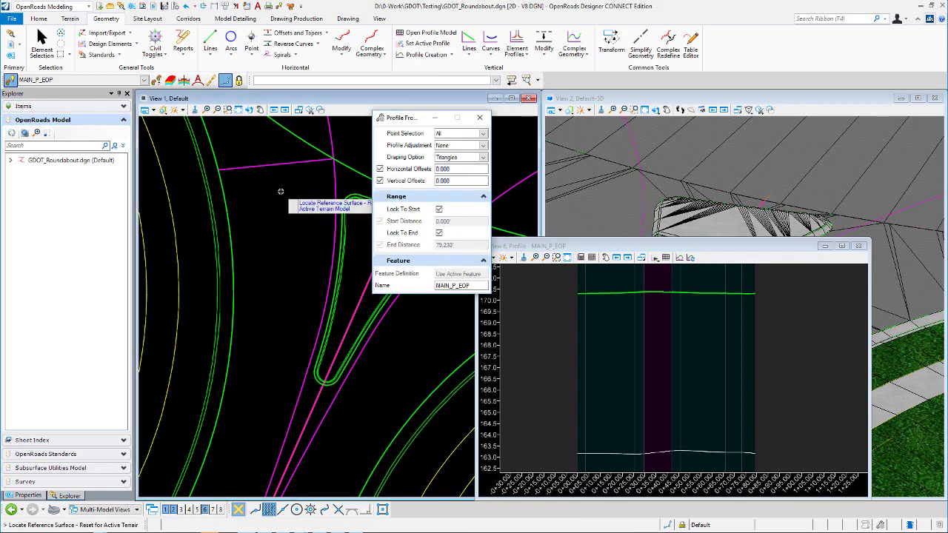
pyautogui.moveTo(697, 250); pyautogui.dragTo(330, 186)
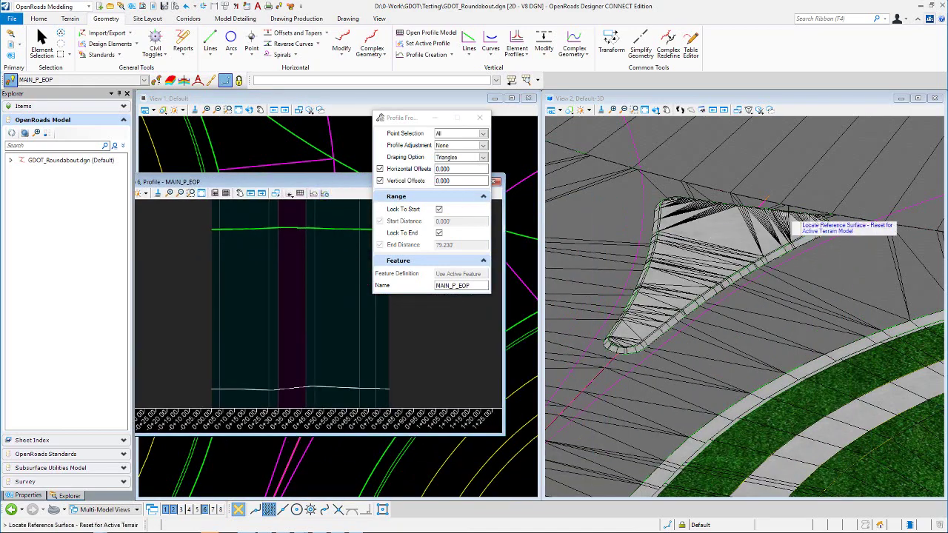
pyautogui.scroll(-5, 802, 213)
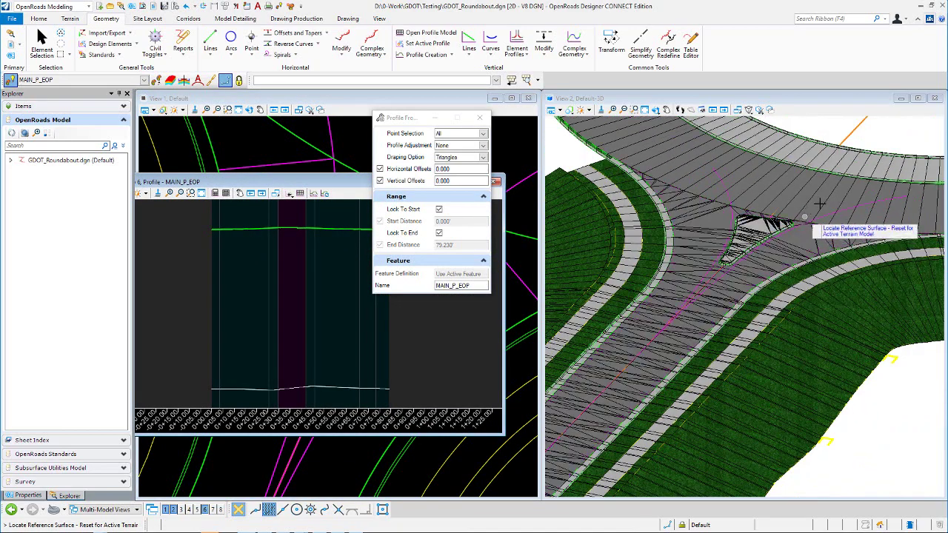
pyautogui.scroll(4, 659, 392)
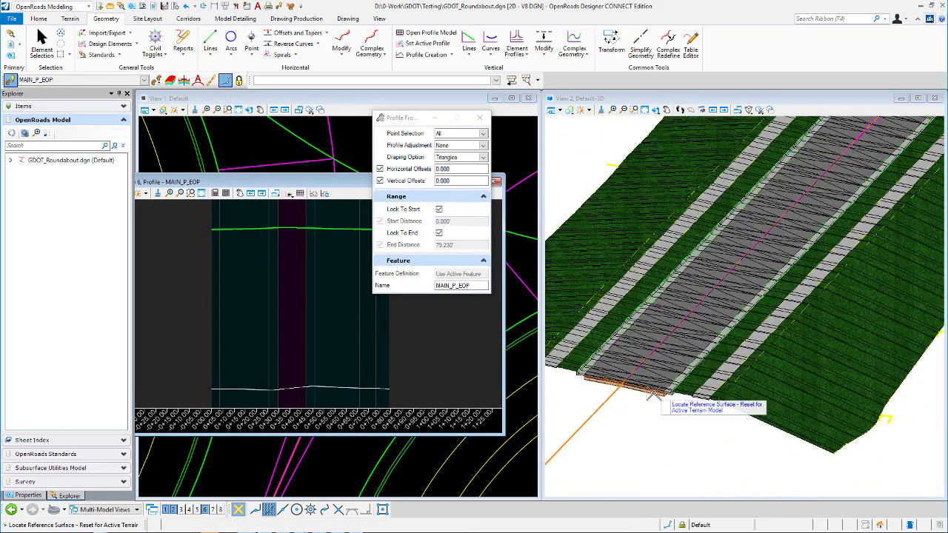
pyautogui.scroll(5, 659, 392)
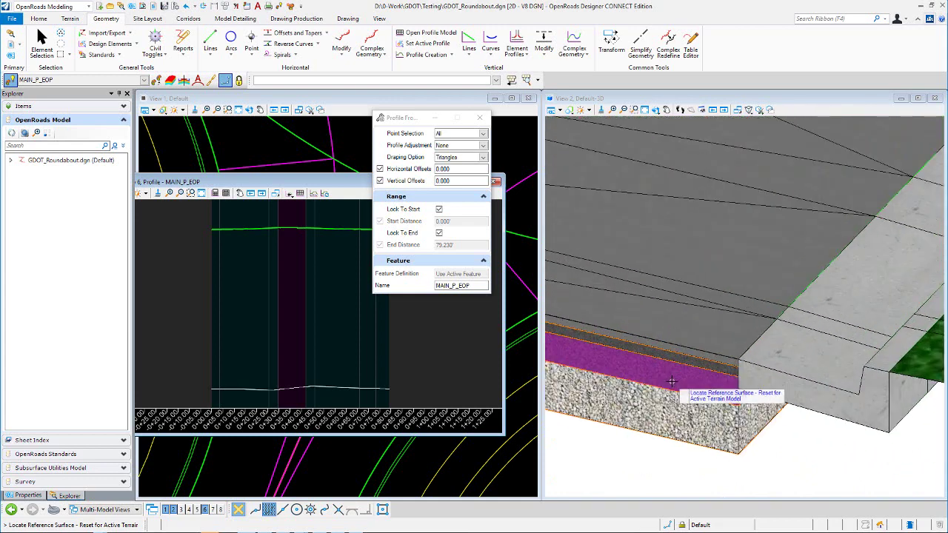
pyautogui.rightClick(732, 340)
pyautogui.rightClick(732, 340)
pyautogui.rightClick(731, 340)
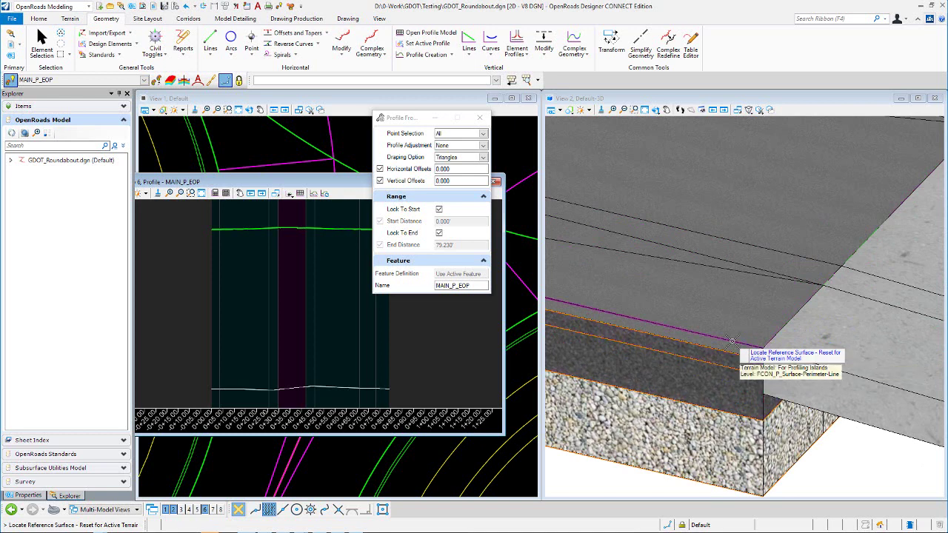
pyautogui.click(731, 341)
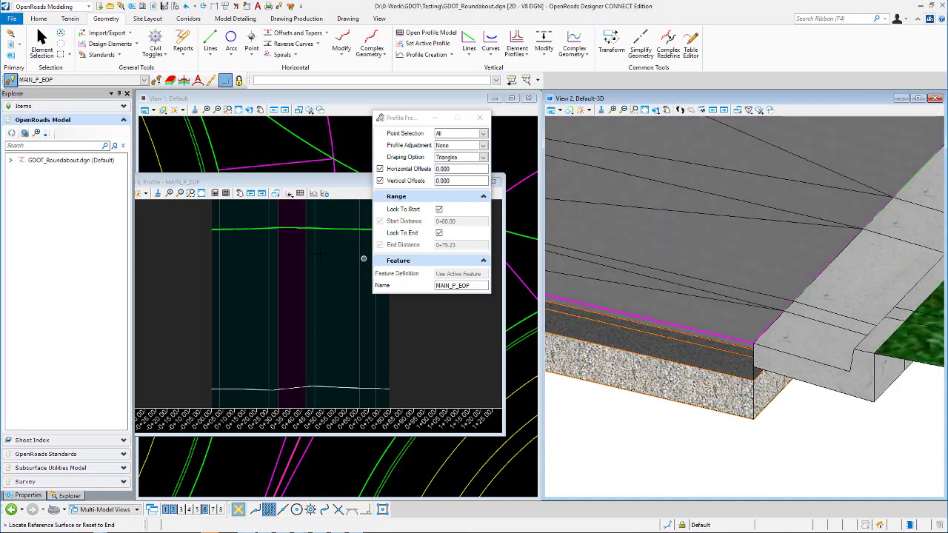
# Create the surface profile over the edge's full length with all points, Triangles draping, no profile adjustment and zero horizontal and vertical offsets.
pyautogui.rightClick(253, 139)
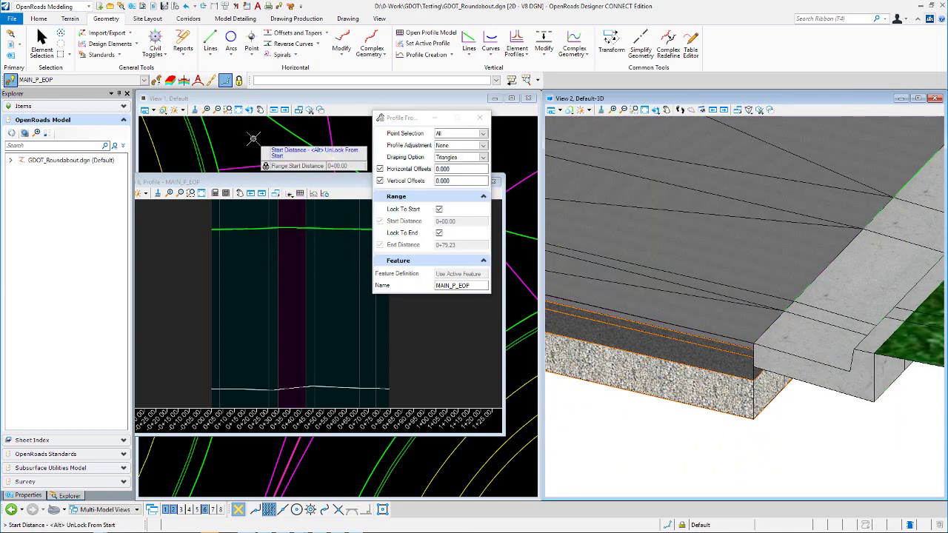
pyautogui.click(252, 139)
pyautogui.click(252, 140)
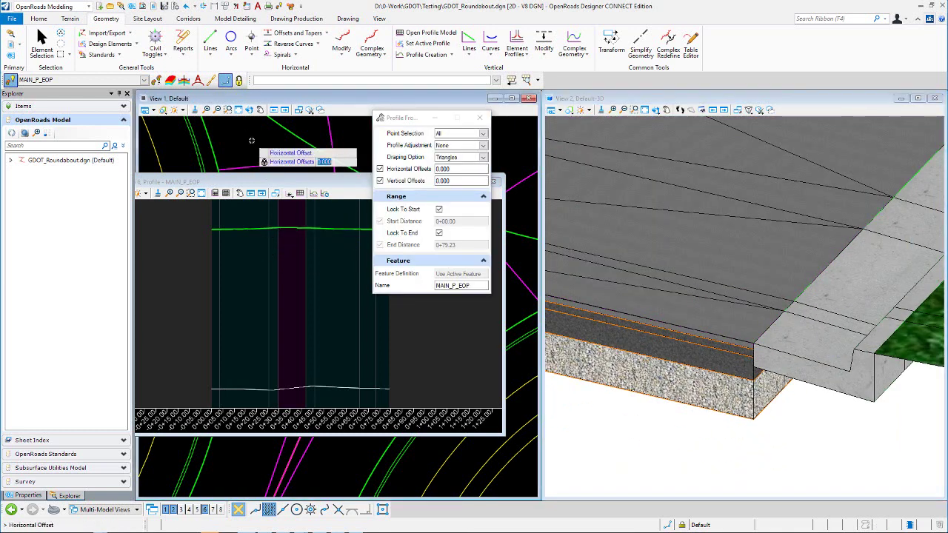
pyautogui.click(252, 141)
pyautogui.click(252, 141)
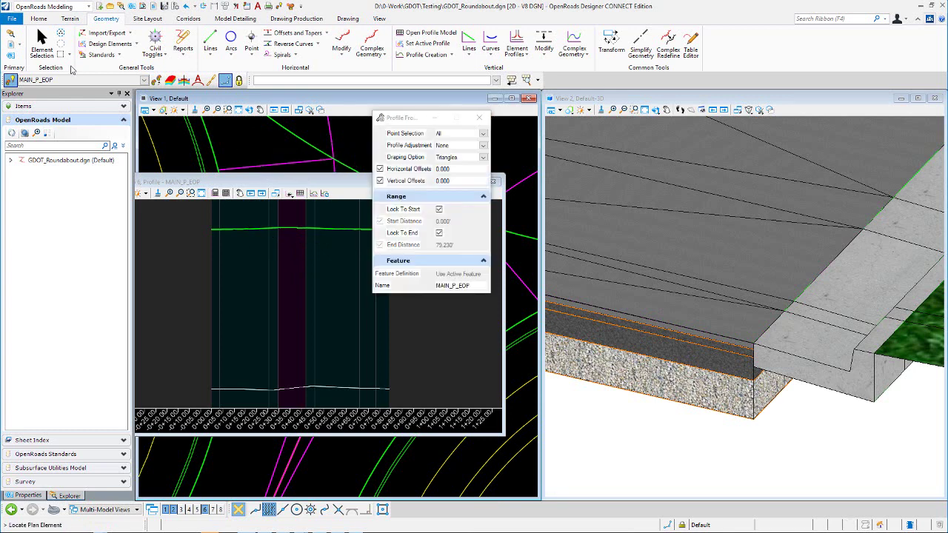
# Set the new surface profile as the island edge's active profile and close the profile view.
pyautogui.click(41, 38)
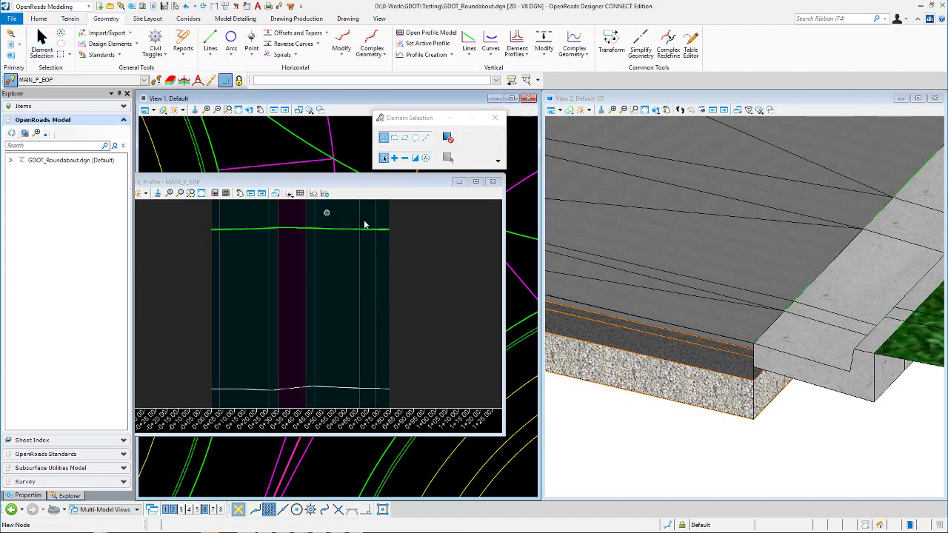
pyautogui.scroll(6, 378, 222)
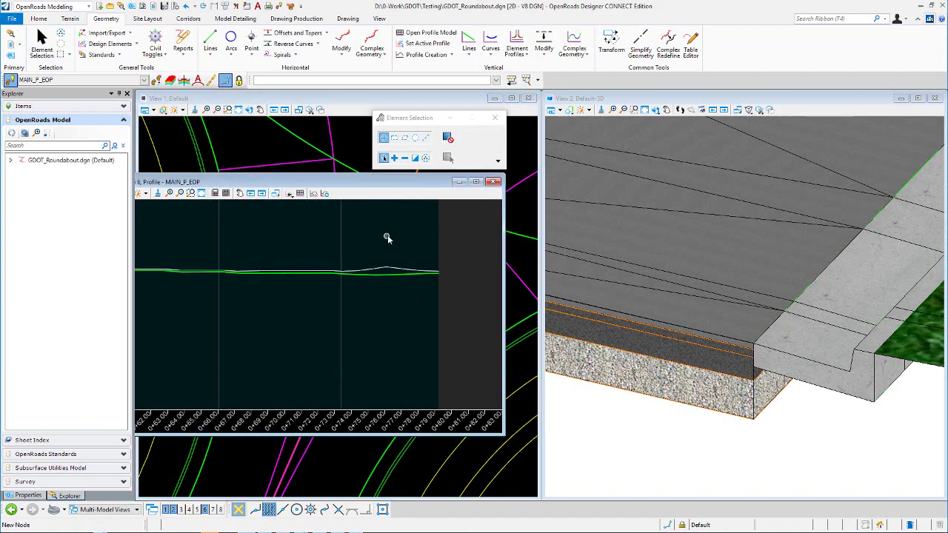
pyautogui.scroll(2, 169, 278)
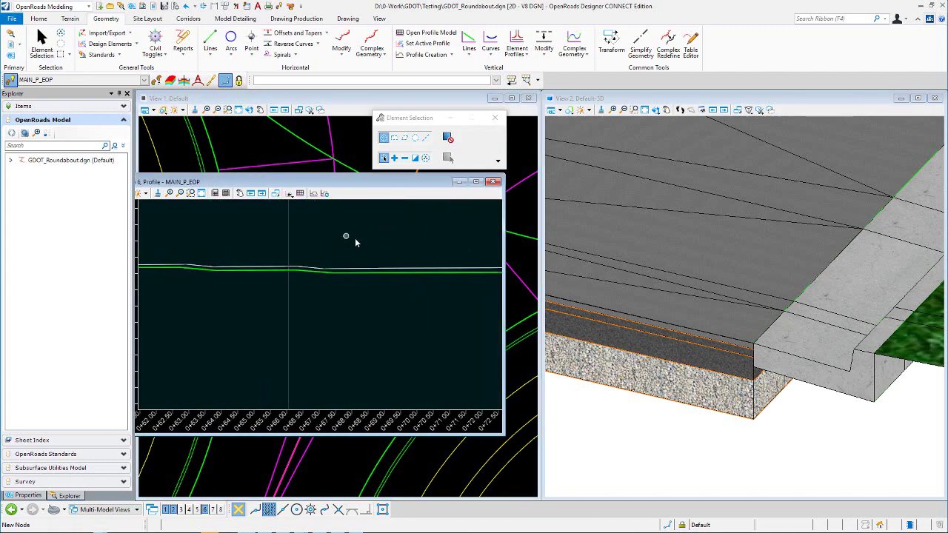
pyautogui.scroll(-10, 677, 430)
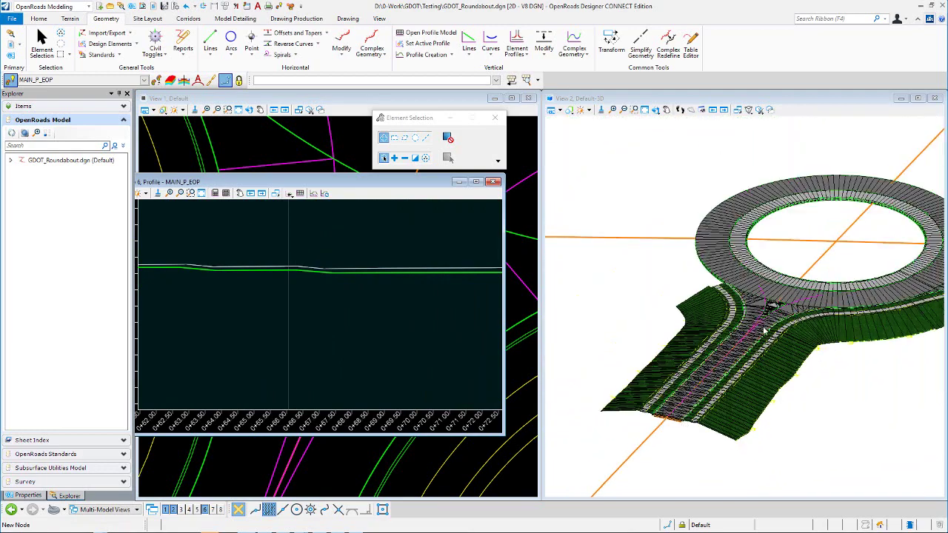
pyautogui.scroll(8, 765, 331)
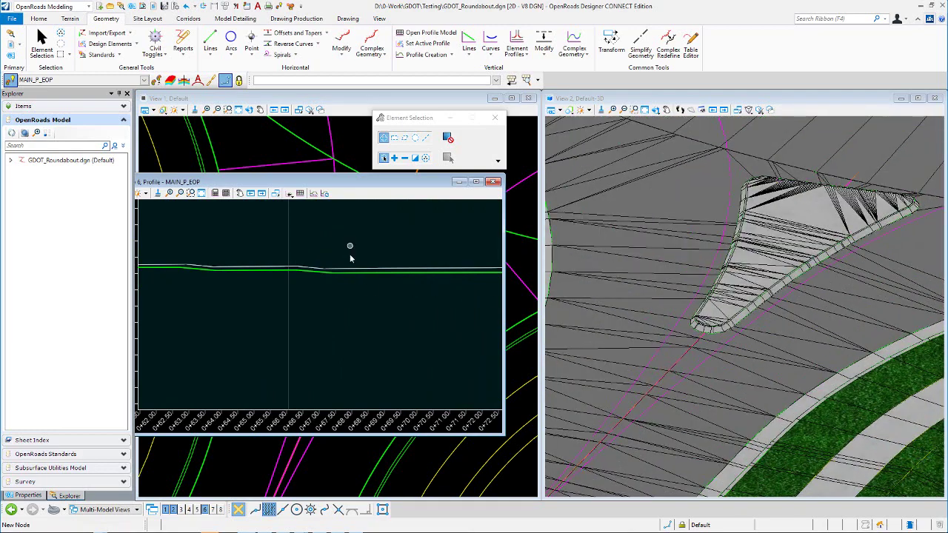
pyautogui.moveTo(350, 271)
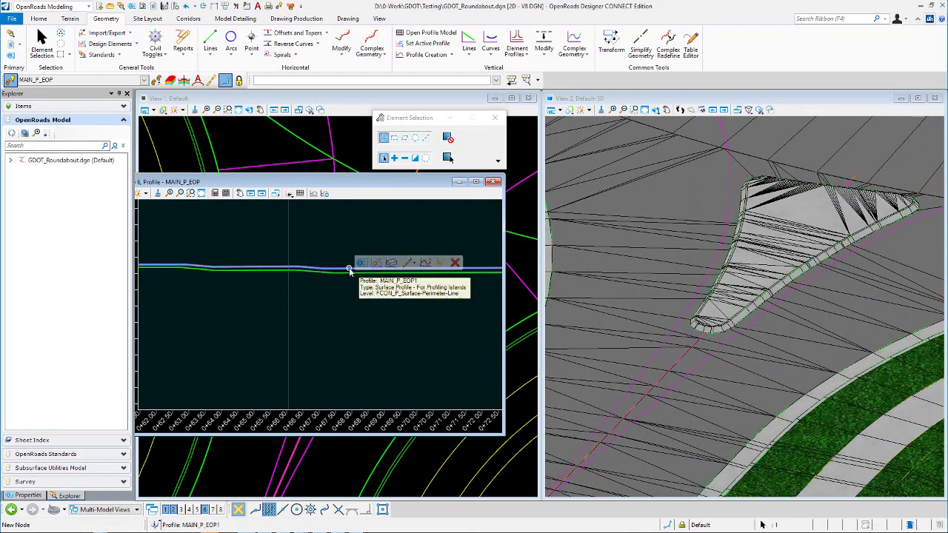
pyautogui.click(375, 264)
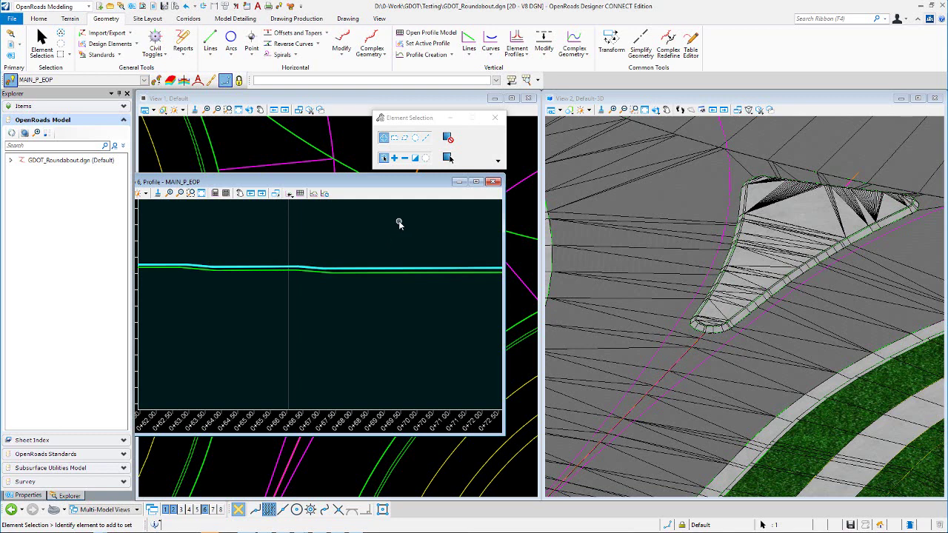
pyautogui.click(493, 181)
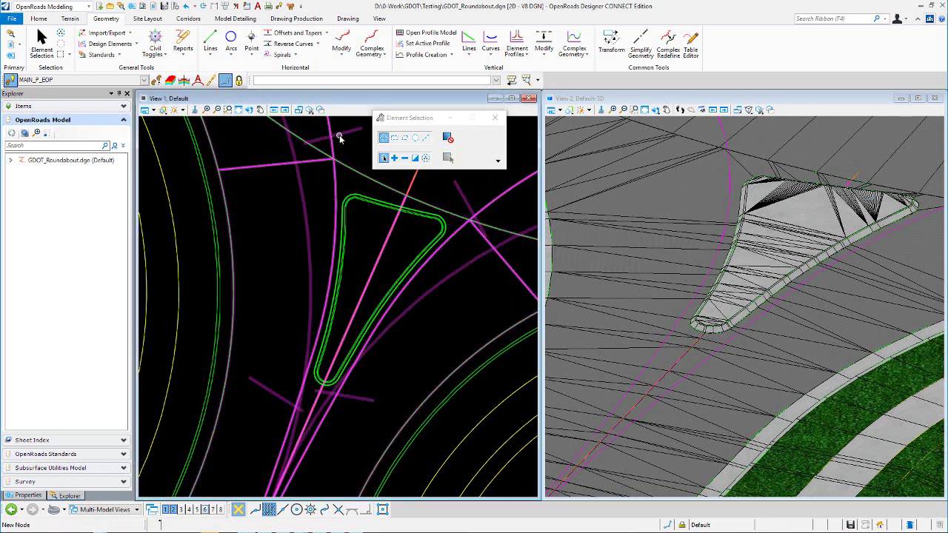
# Add the splitter island's outer edge to the Pvmt Surface1 terrain model as a Void feature and inspect the pavement in 3D.
pyautogui.click(73, 19)
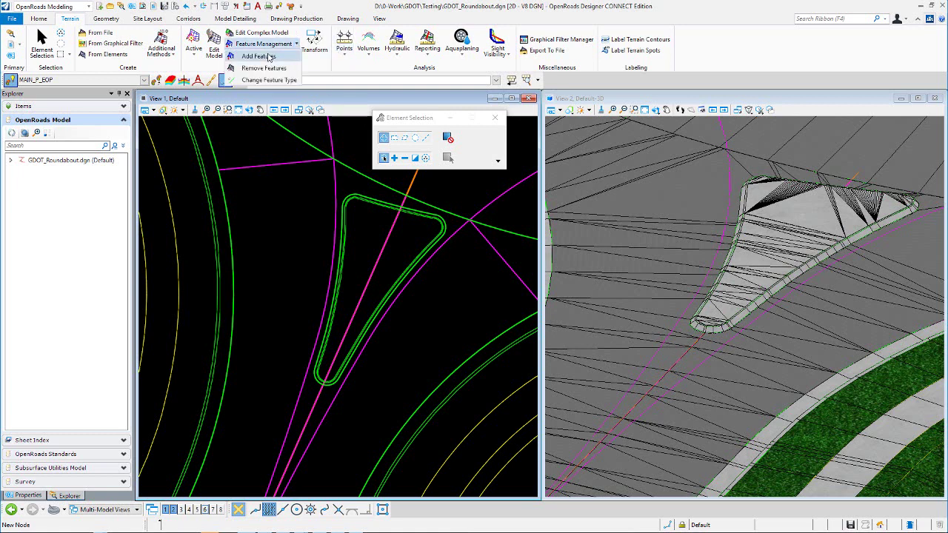
pyautogui.click(268, 57)
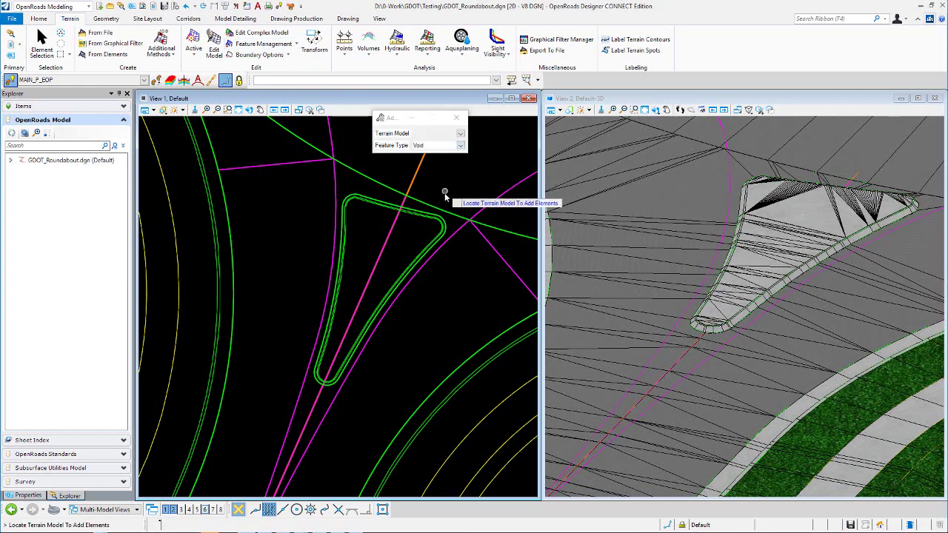
pyautogui.scroll(-3, 444, 192)
pyautogui.scroll(-2, 871, 186)
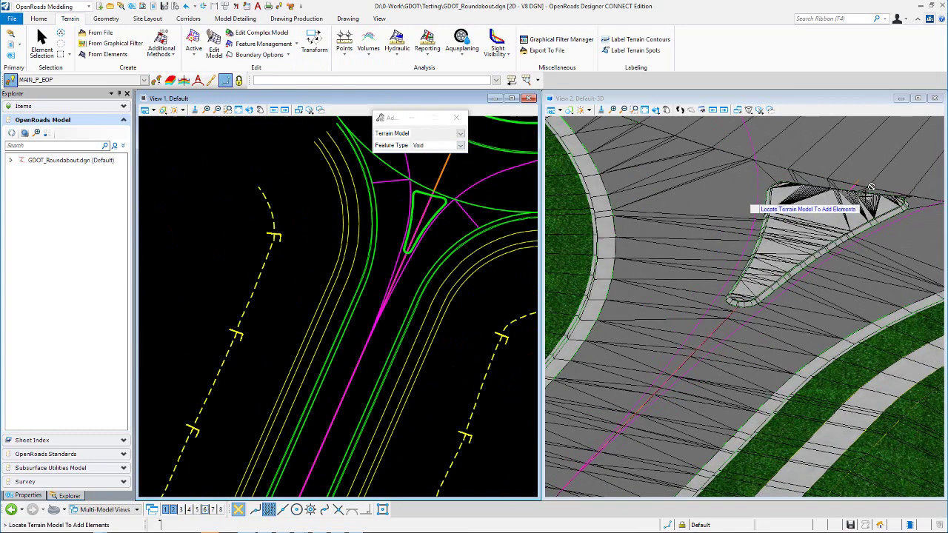
pyautogui.scroll(-2, 871, 186)
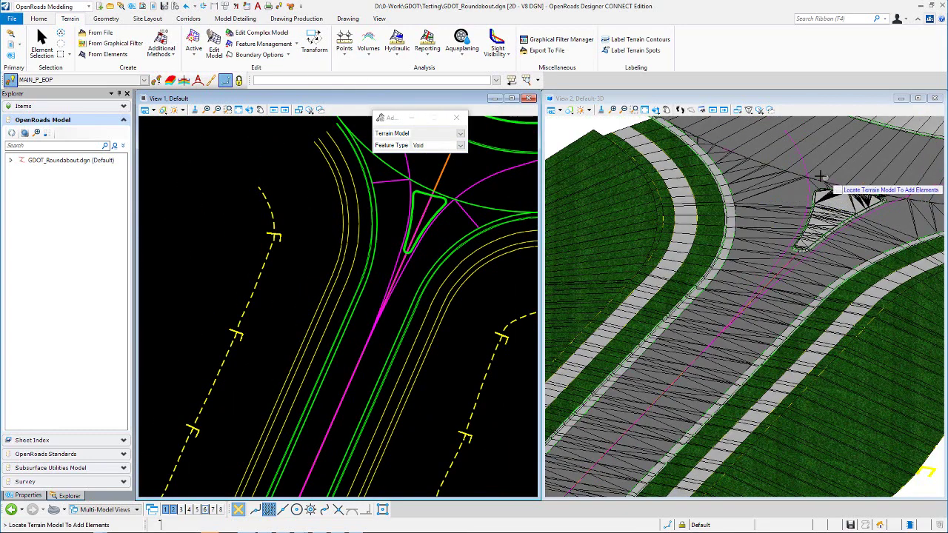
pyautogui.click(775, 165)
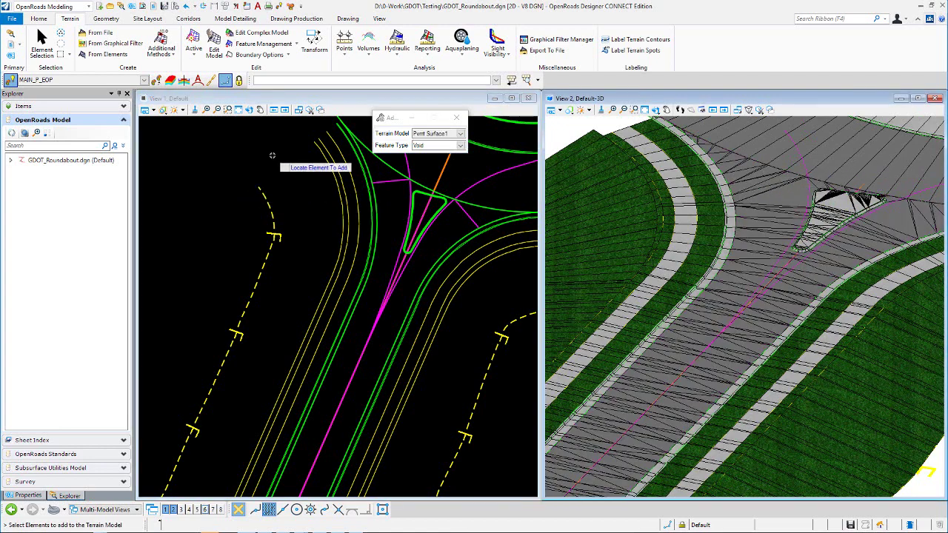
pyautogui.scroll(7, 429, 191)
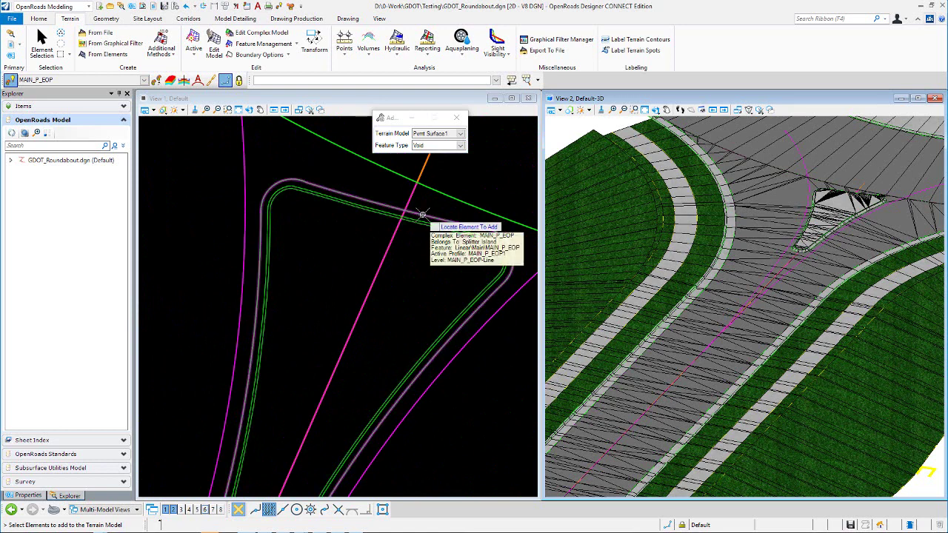
pyautogui.click(422, 215)
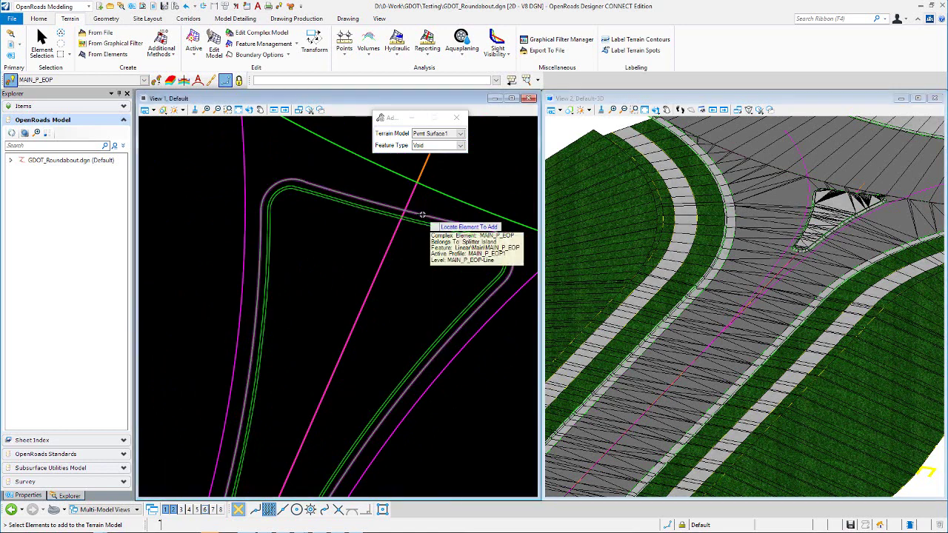
pyautogui.rightClick(459, 167)
pyautogui.click(459, 167)
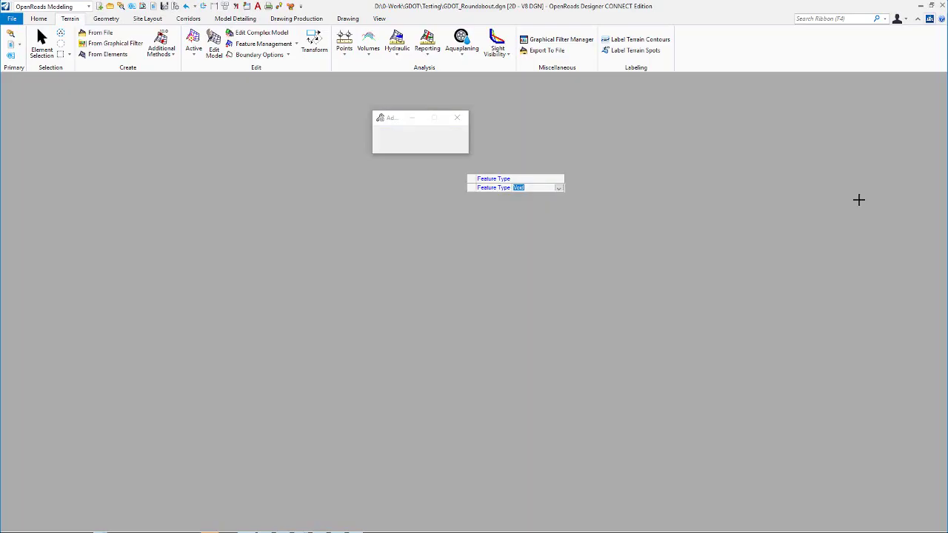
pyautogui.scroll(2, 879, 204)
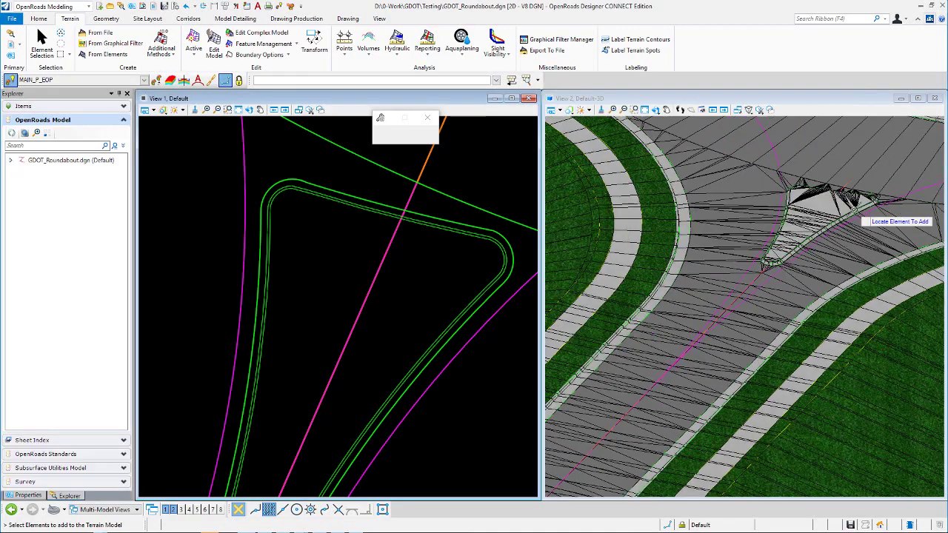
pyautogui.scroll(-5, 344, 266)
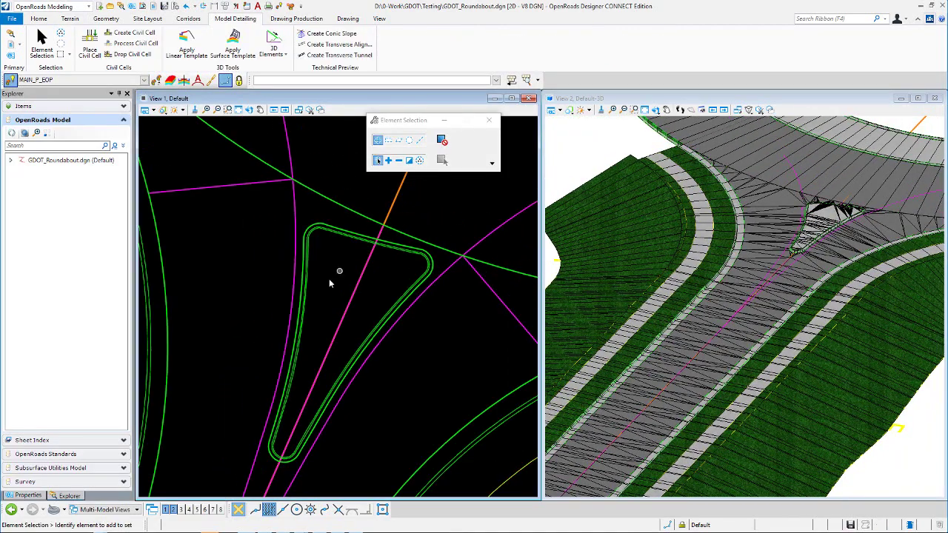
# Start placing the Splitter Median w/Curb Cut Ramp civil cell on the eastern approach leg, using its LT and RT median EoP lines as references.
pyautogui.scroll(-2, 262, 314)
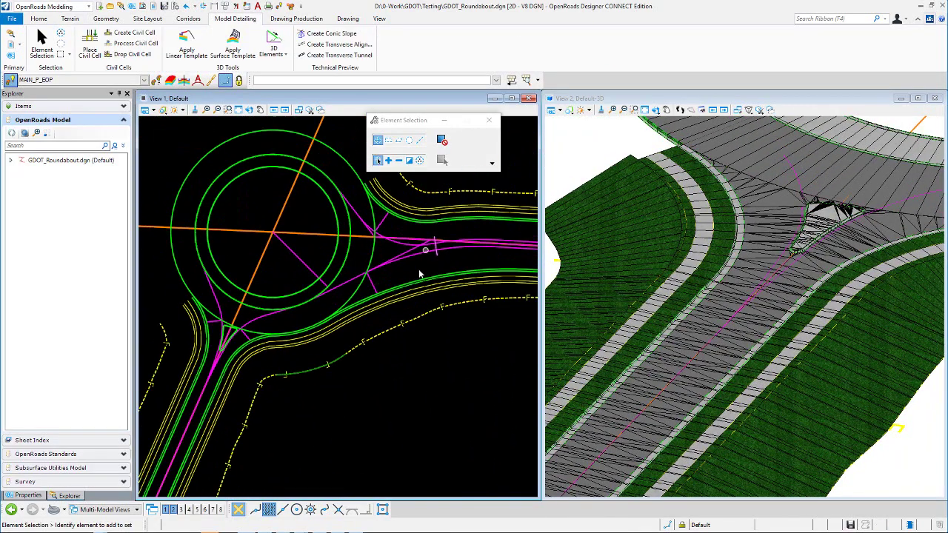
pyautogui.scroll(-5, 777, 256)
pyautogui.scroll(5, 778, 256)
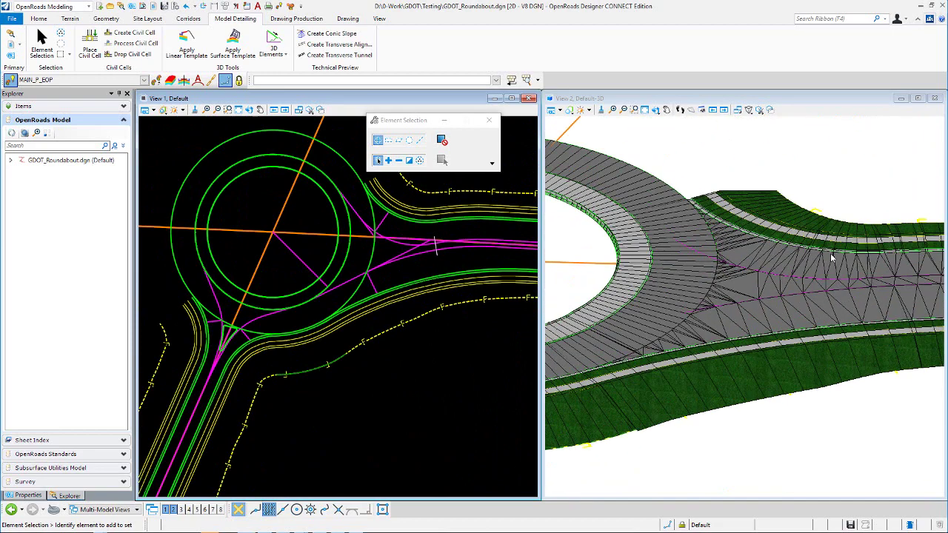
pyautogui.scroll(-5, 734, 280)
pyautogui.scroll(3, 839, 280)
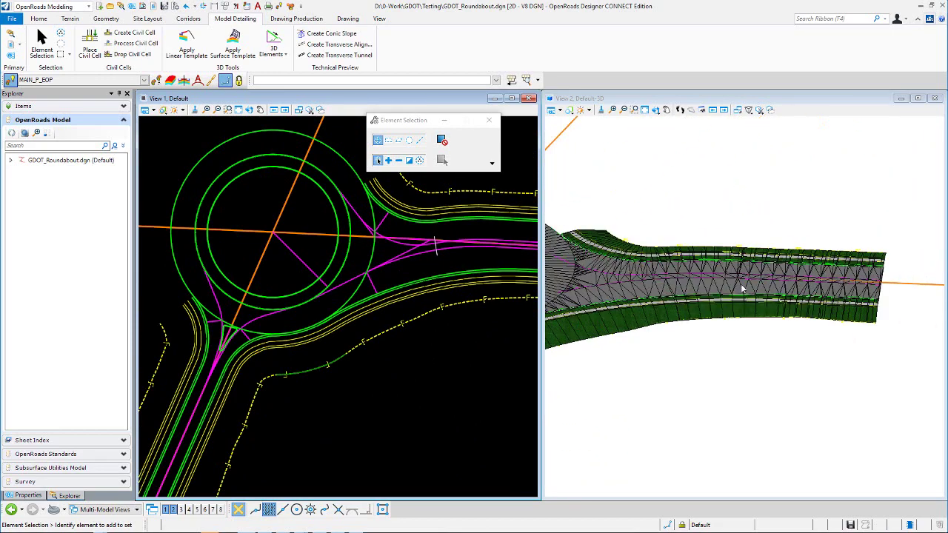
pyautogui.scroll(-2, 912, 285)
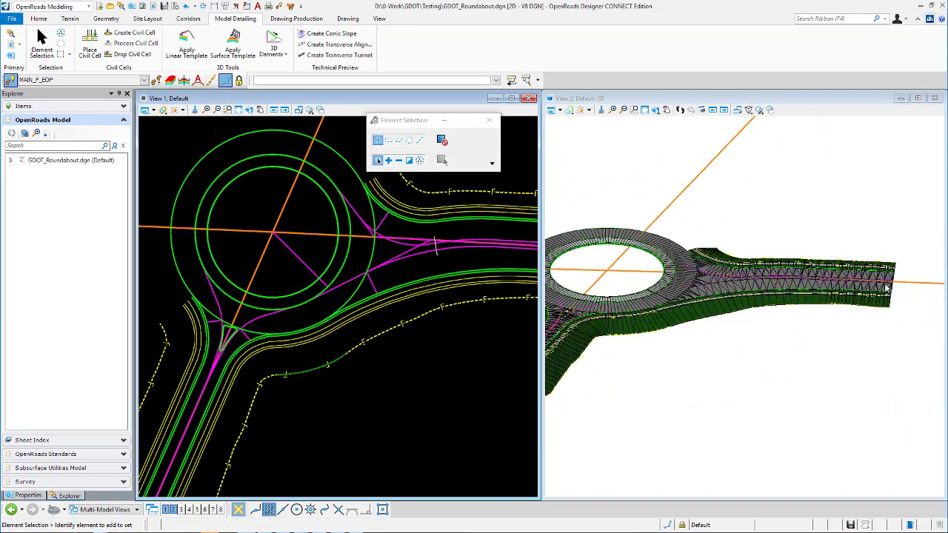
pyautogui.scroll(4, 702, 276)
pyautogui.scroll(2, 453, 247)
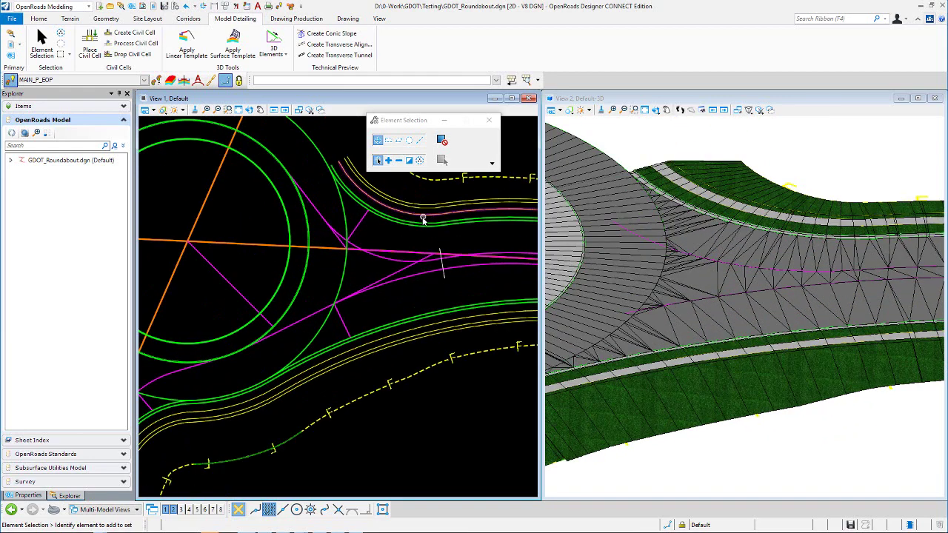
pyautogui.click(89, 43)
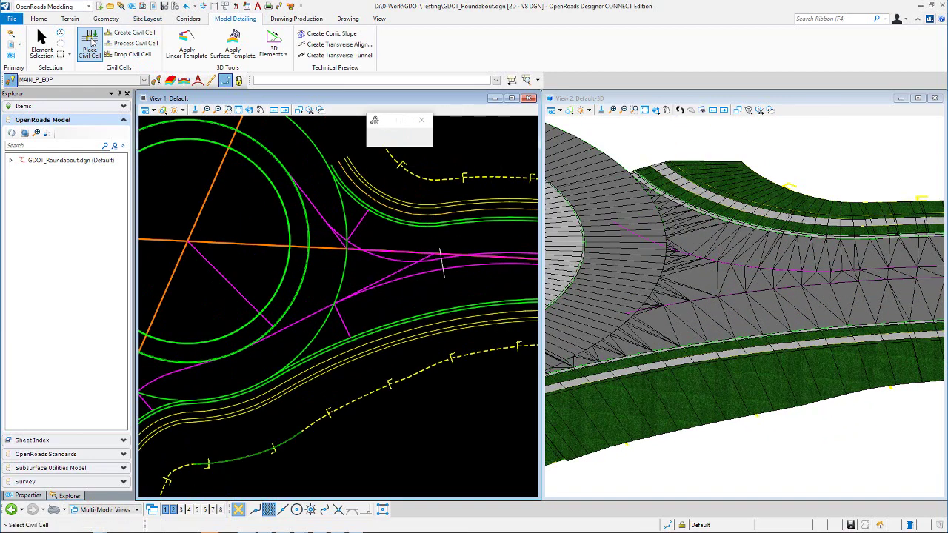
pyautogui.click(441, 260)
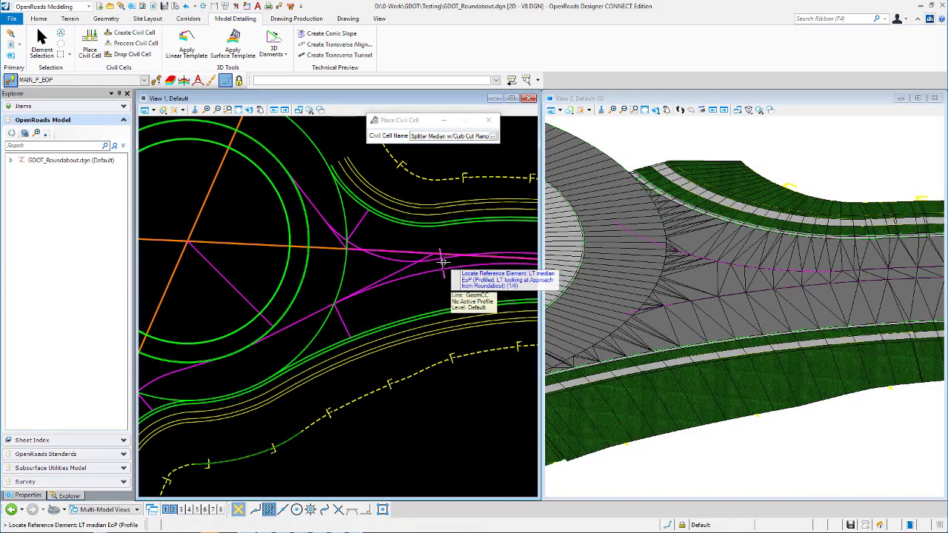
pyautogui.scroll(-1, 329, 285)
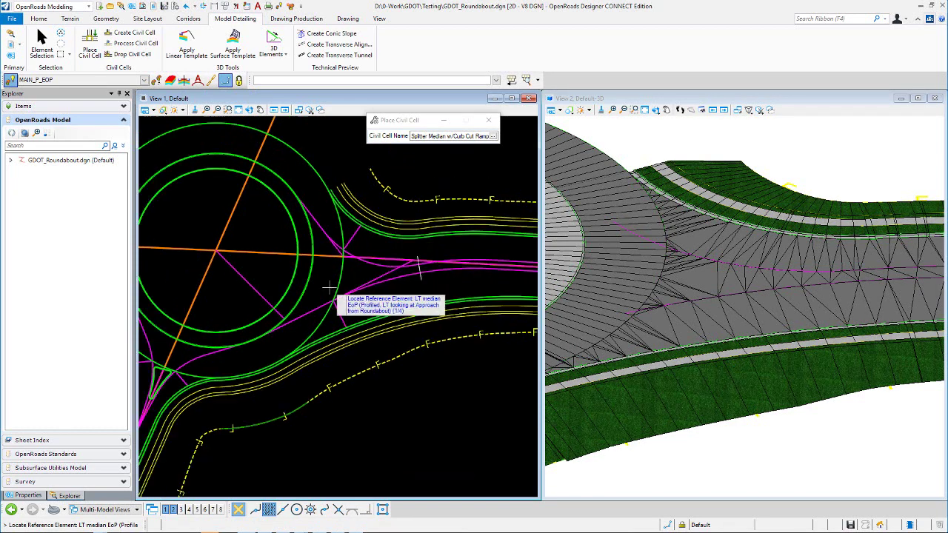
pyautogui.scroll(1, 365, 247)
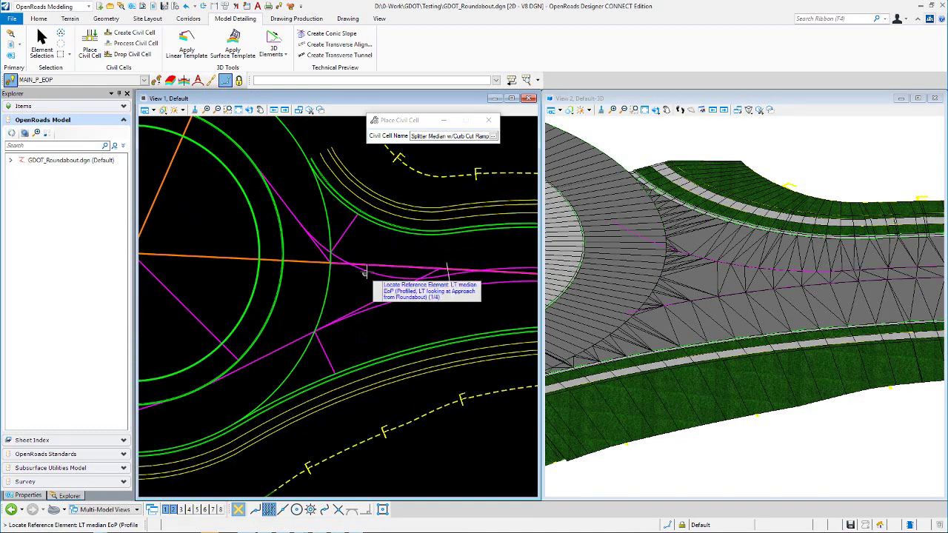
pyautogui.rightClick(338, 281)
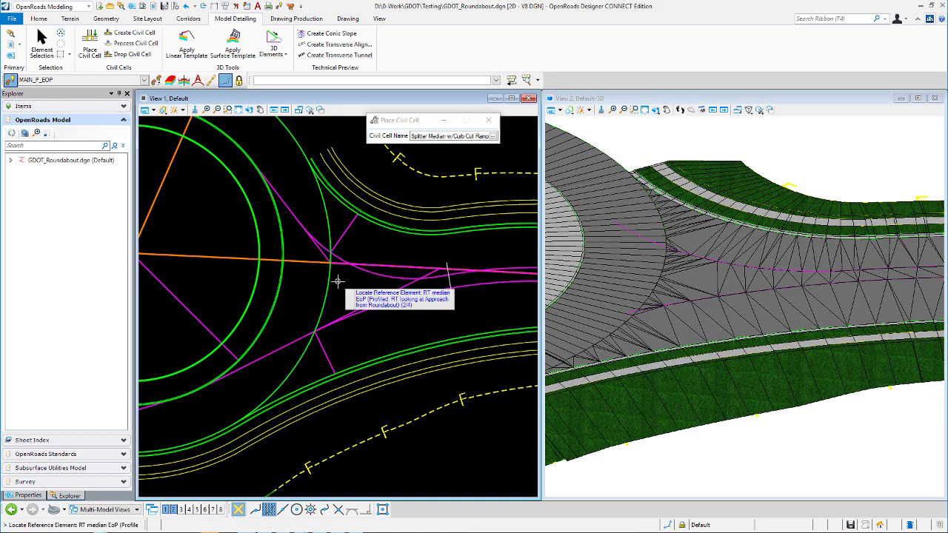
pyautogui.rightClick(394, 246)
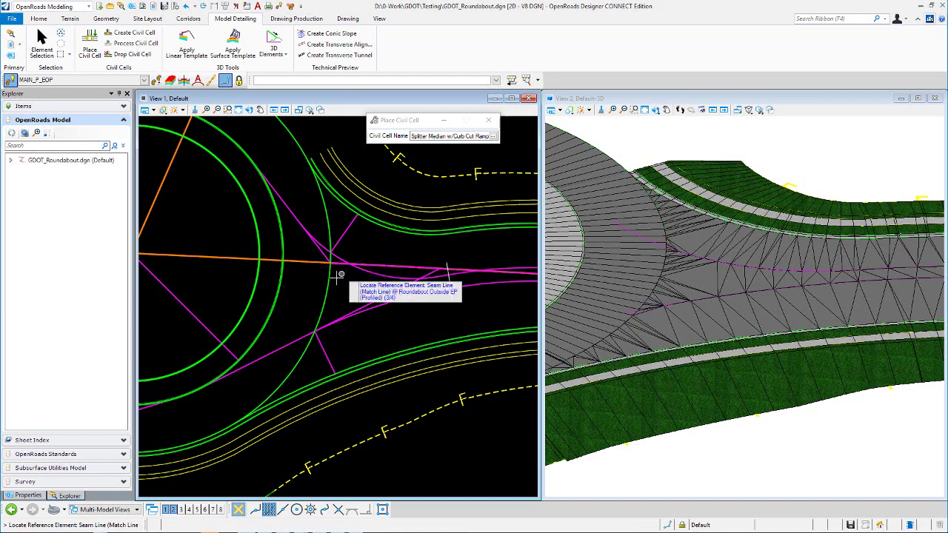
# Display construction elements in plan, then reference the seam line at the roundabout's outside EP and the short curb cut ramp centerline.
pyautogui.click(150, 111)
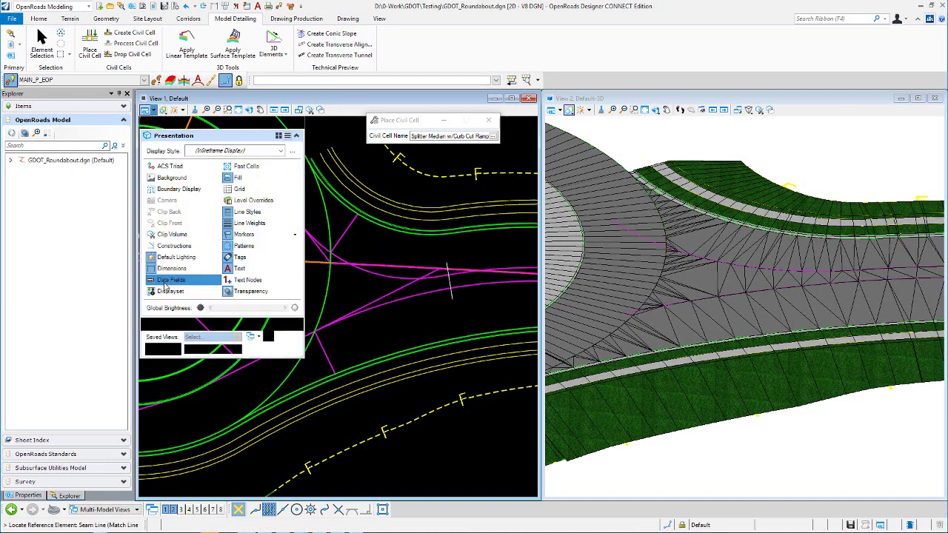
pyautogui.click(174, 245)
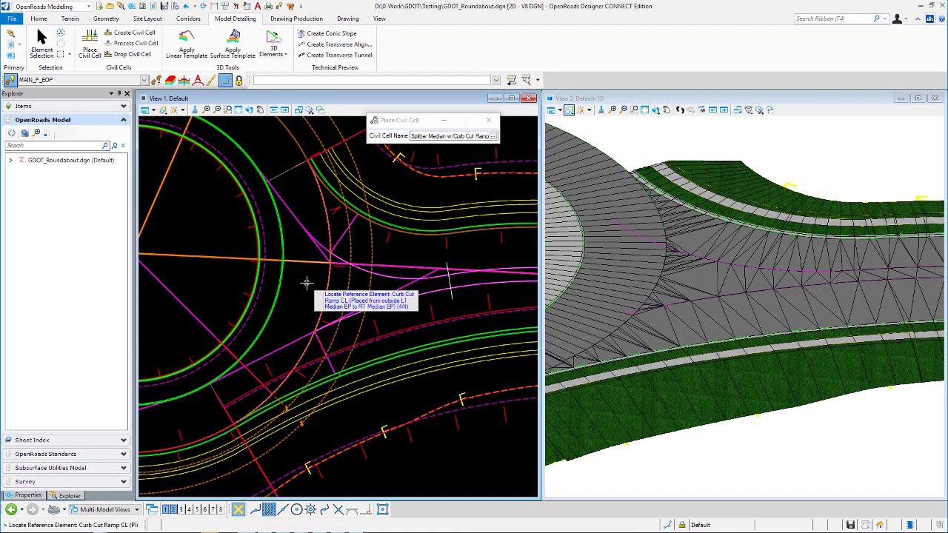
pyautogui.click(448, 280)
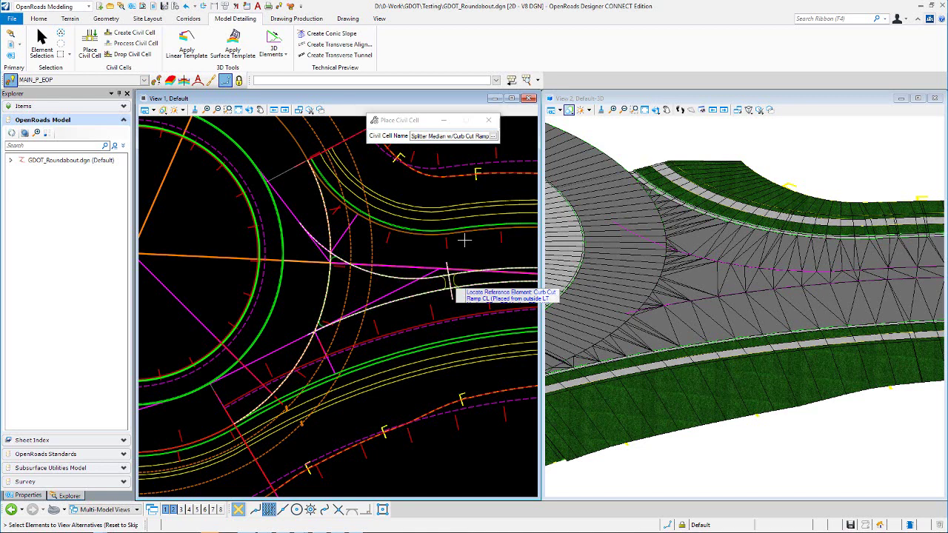
# Accept the civil cell placement without choosing alternatives and inspect the splitter median and curb cut ramp in 3D.
pyautogui.scroll(2, 442, 278)
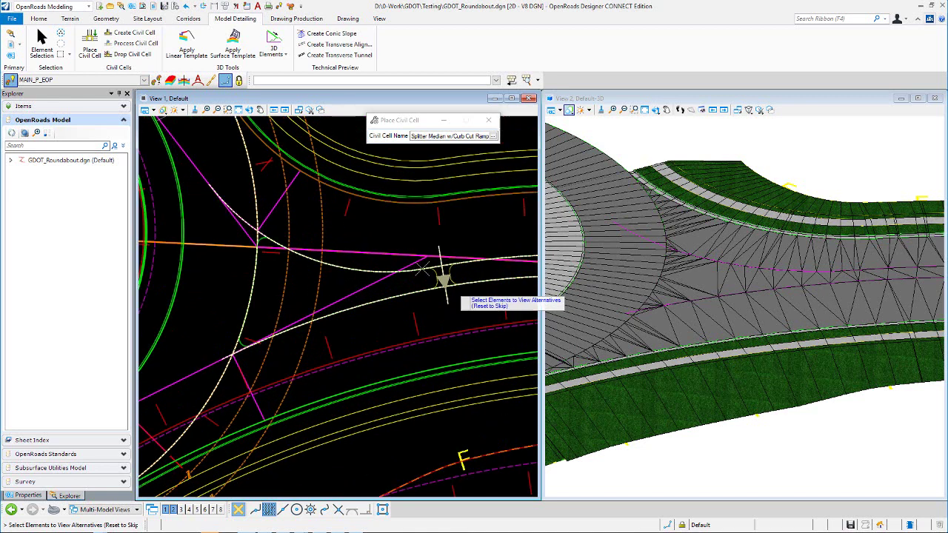
pyautogui.rightClick(388, 225)
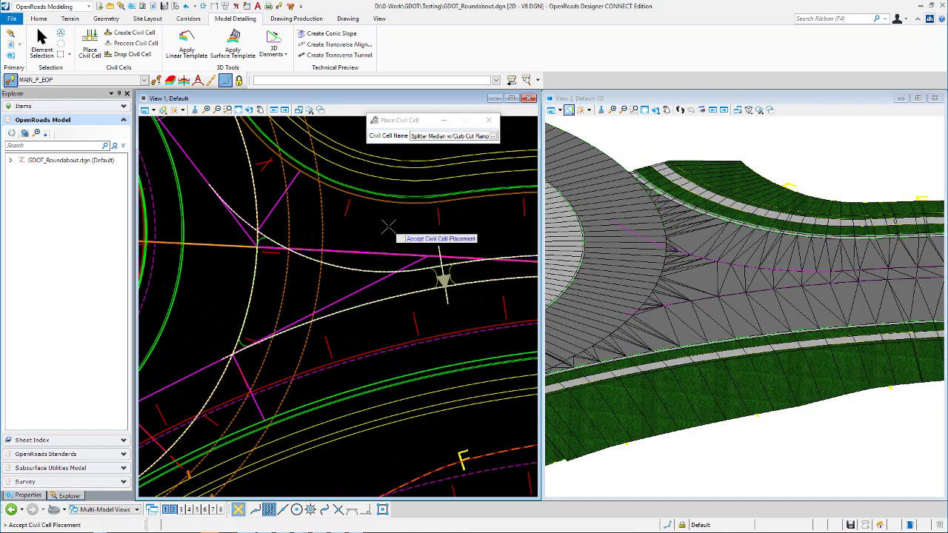
pyautogui.click(388, 226)
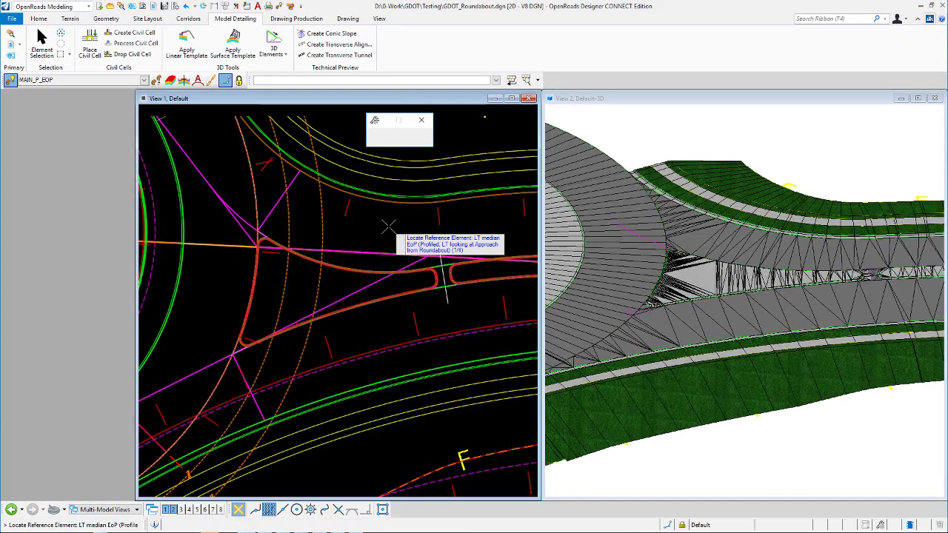
pyautogui.scroll(5, 652, 296)
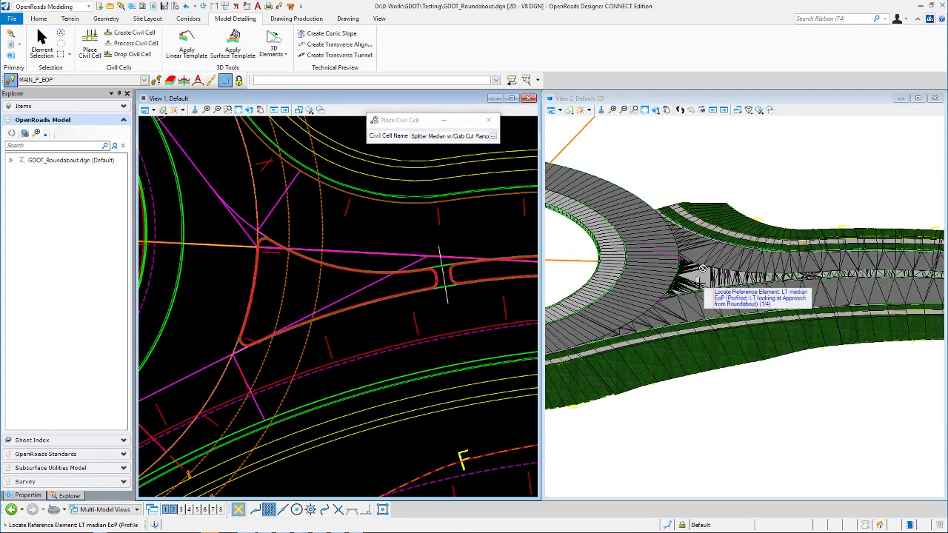
pyautogui.scroll(3, 811, 276)
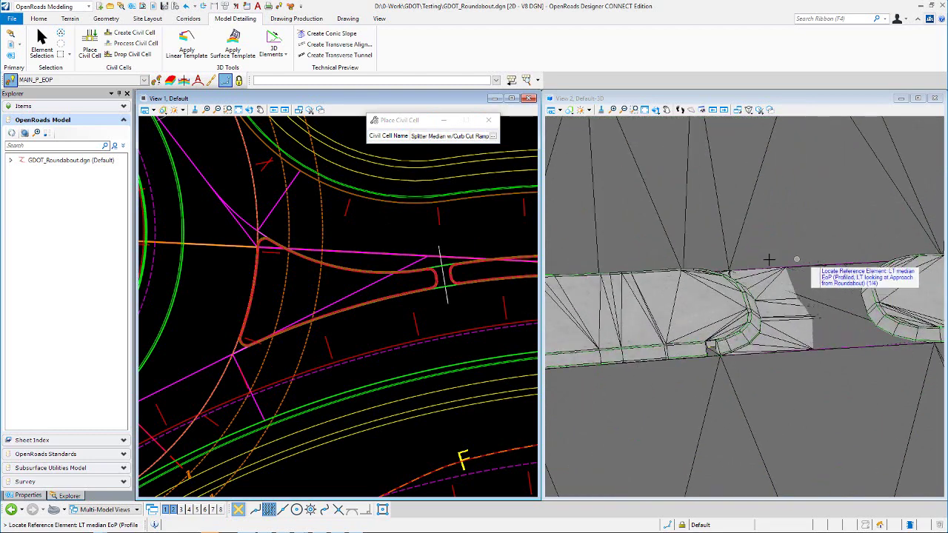
pyautogui.scroll(-8, 779, 373)
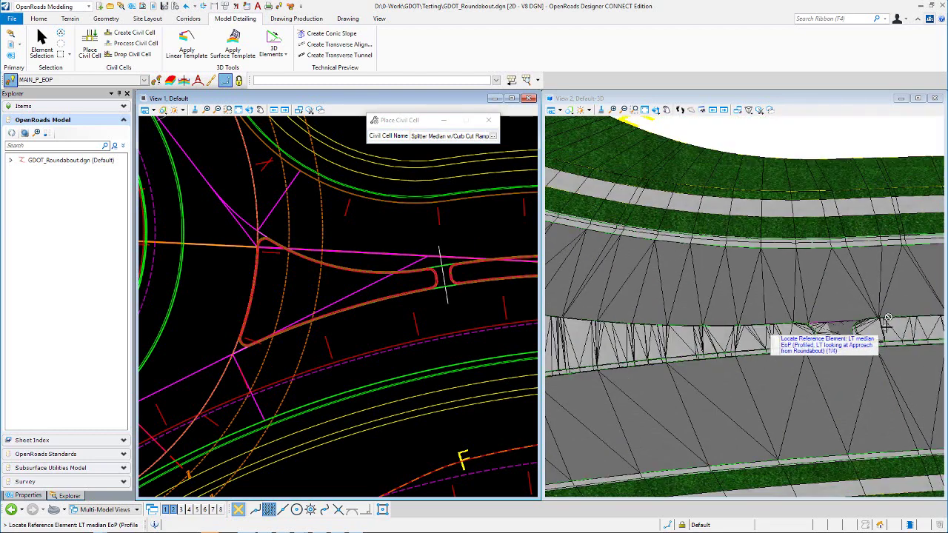
pyautogui.press('Escape')
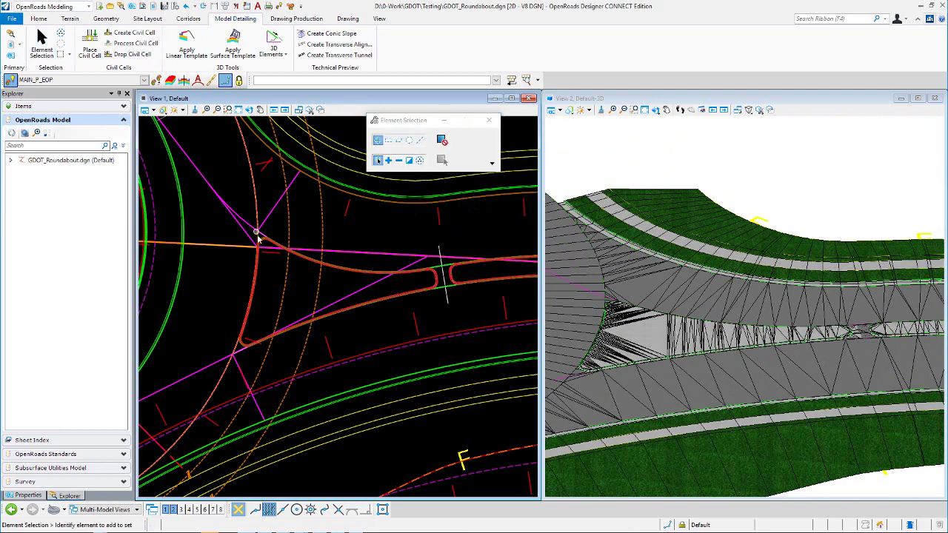
# Hide the construction elements in the plan view around the new splitter island.
pyautogui.scroll(5, 248, 249)
pyautogui.scroll(-2, 250, 253)
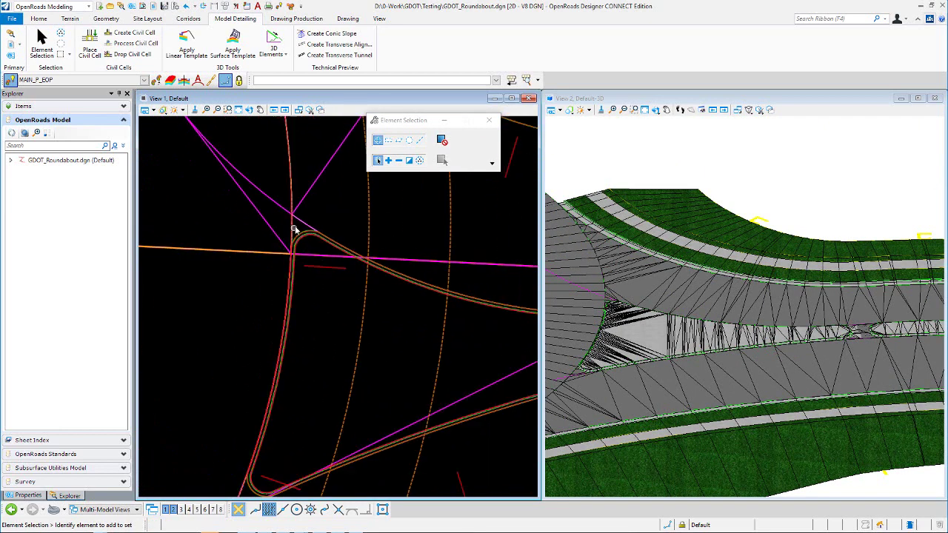
pyautogui.click(154, 111)
pyautogui.click(170, 245)
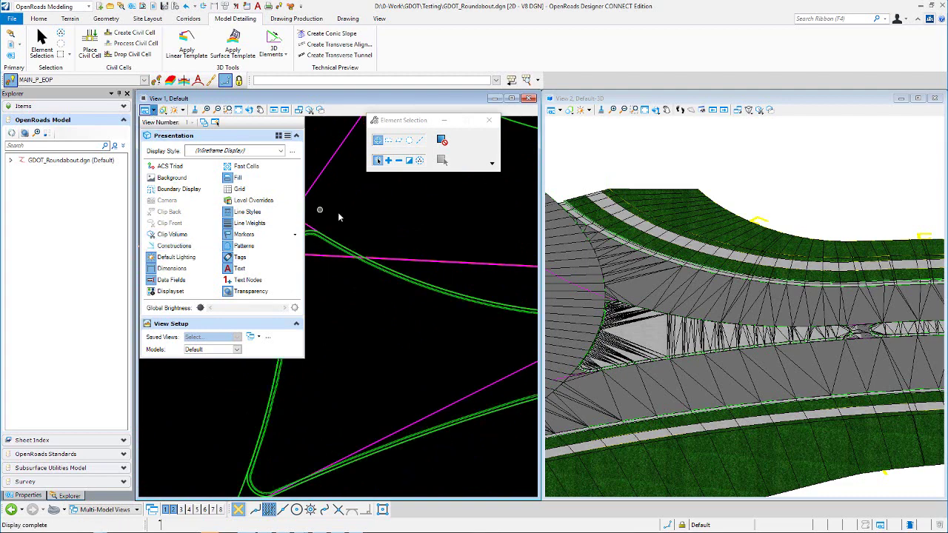
# Select the new island's outer EOP edge beside the roundabout and examine the properties of its Fillet: RdEoP9 rule.
pyautogui.scroll(-5, 381, 207)
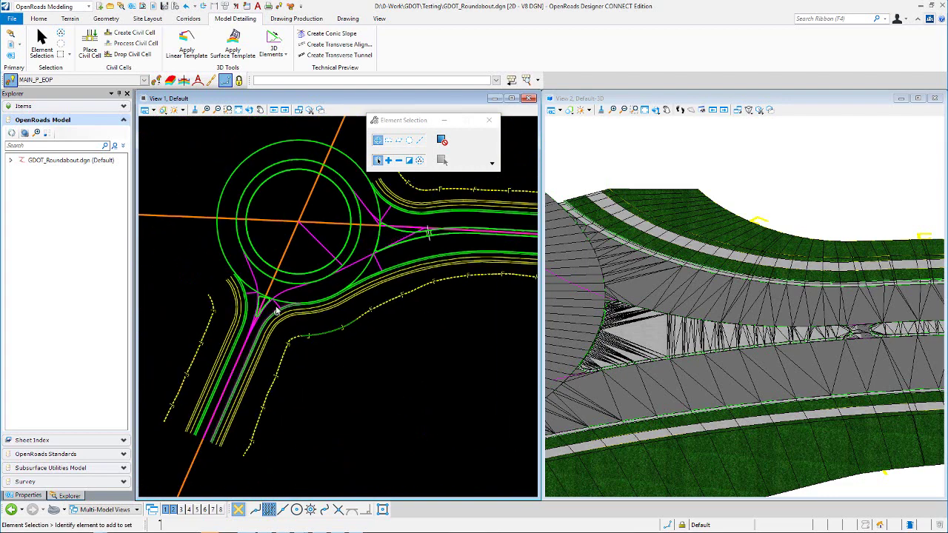
pyautogui.scroll(4, 276, 313)
pyautogui.scroll(-4, 248, 296)
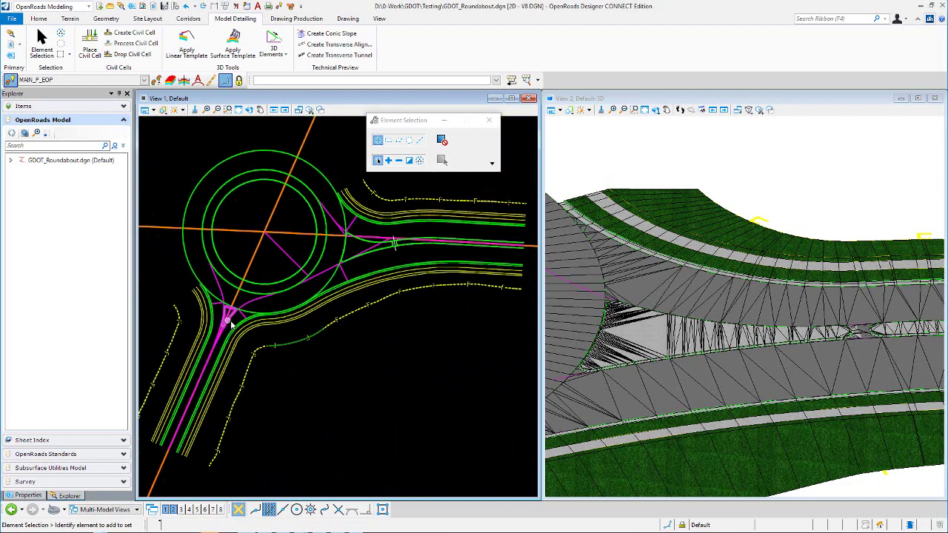
pyautogui.scroll(6, 309, 248)
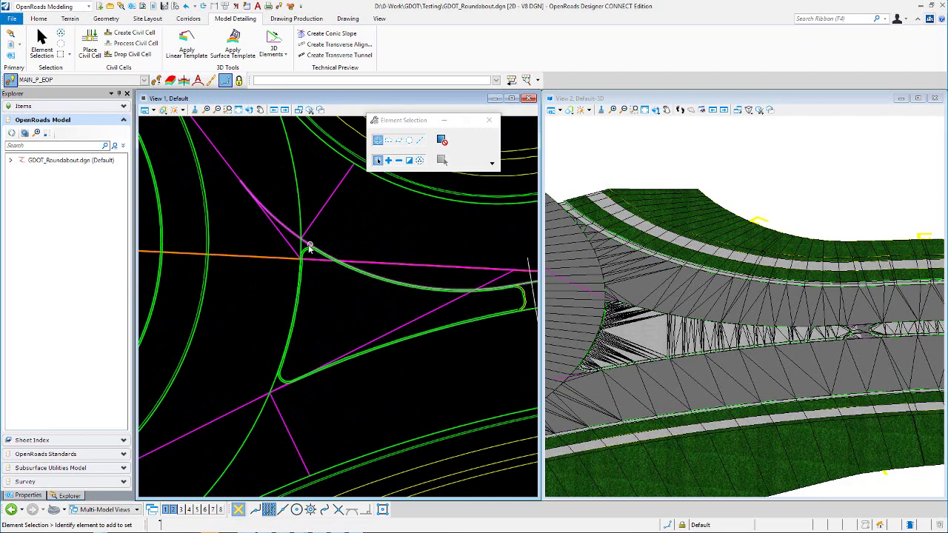
pyautogui.scroll(3, 309, 248)
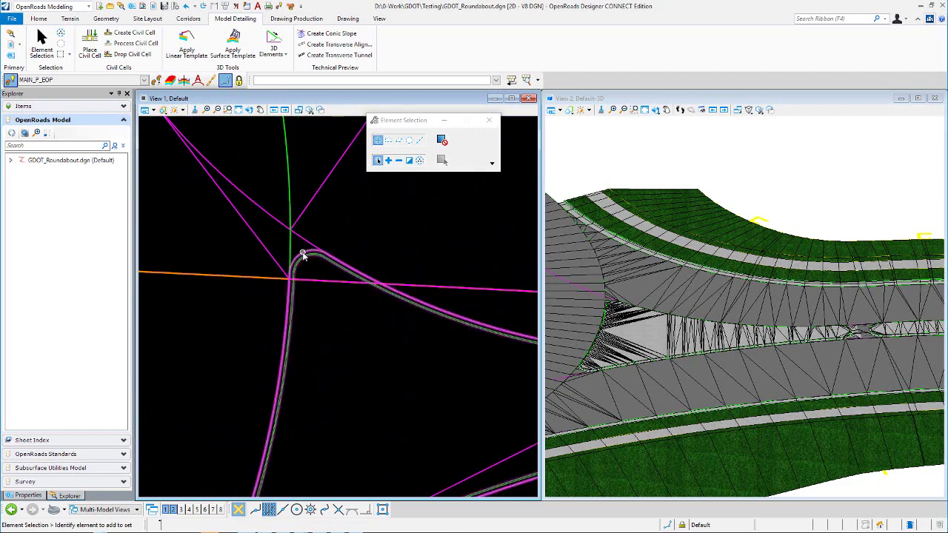
pyautogui.click(303, 255)
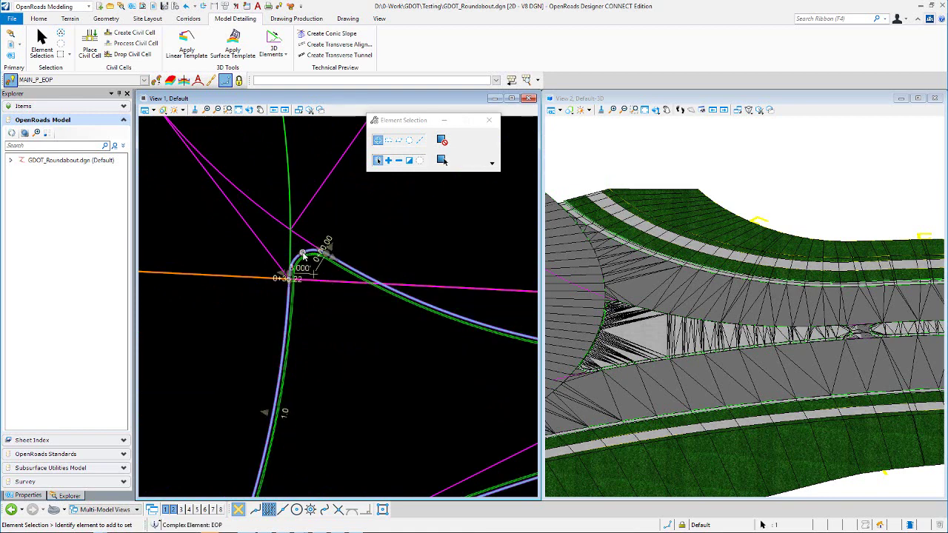
pyautogui.scroll(-2, 395, 219)
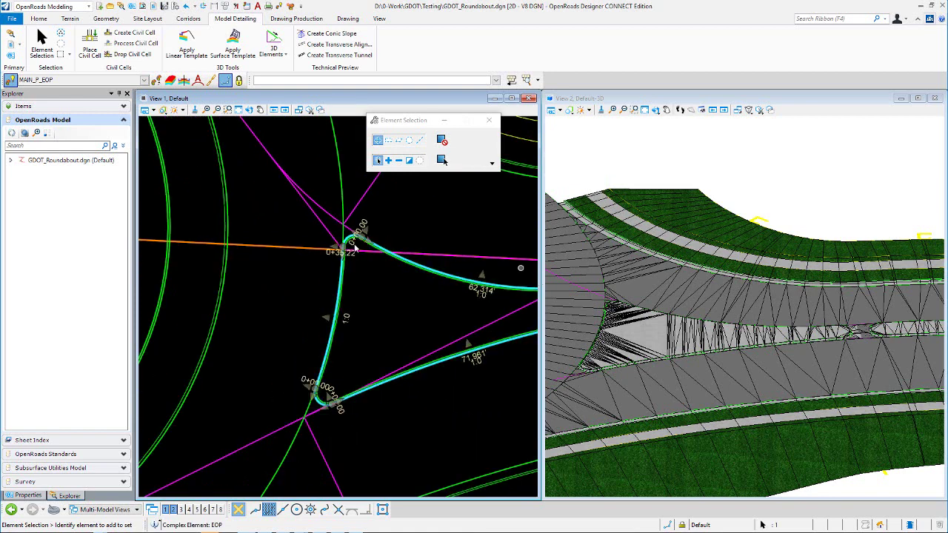
pyautogui.click(28, 495)
pyautogui.click(67, 495)
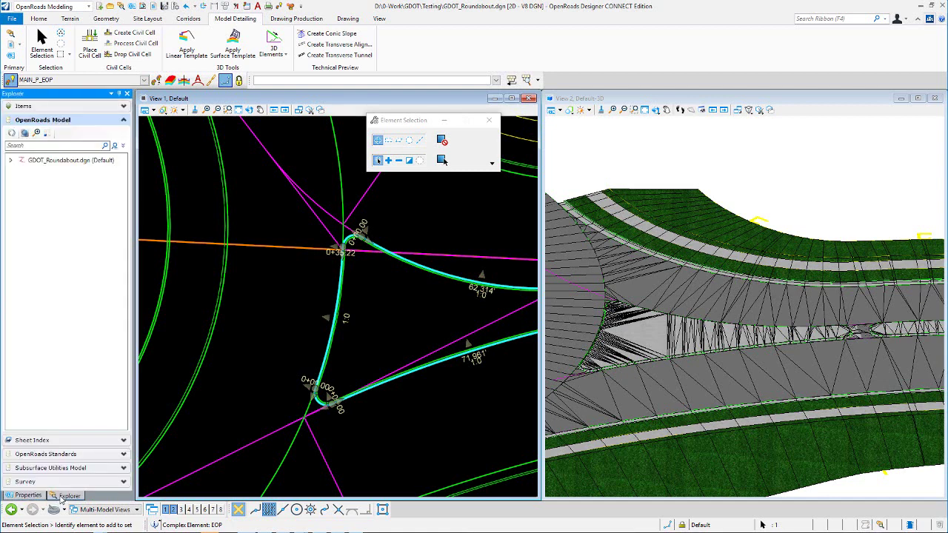
pyautogui.click(30, 495)
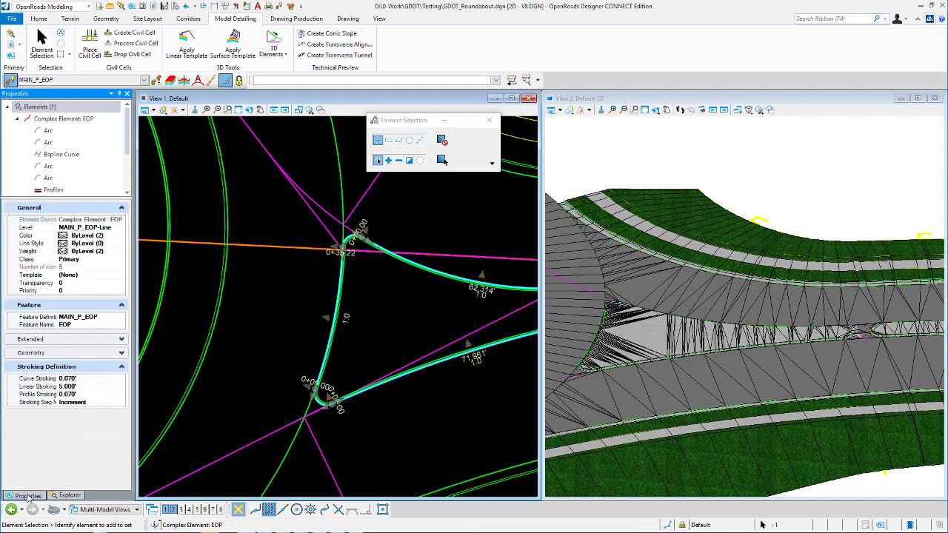
pyautogui.scroll(-2, 74, 152)
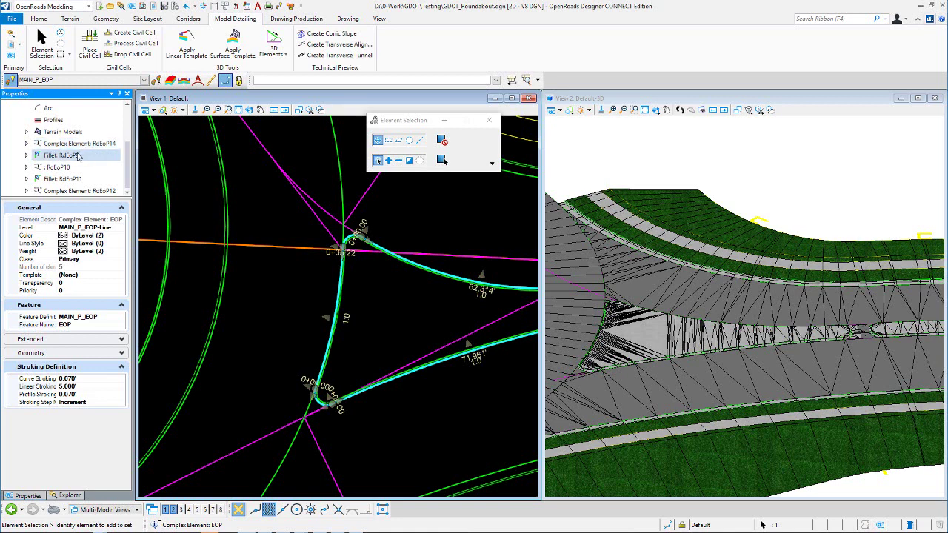
pyautogui.click(77, 155)
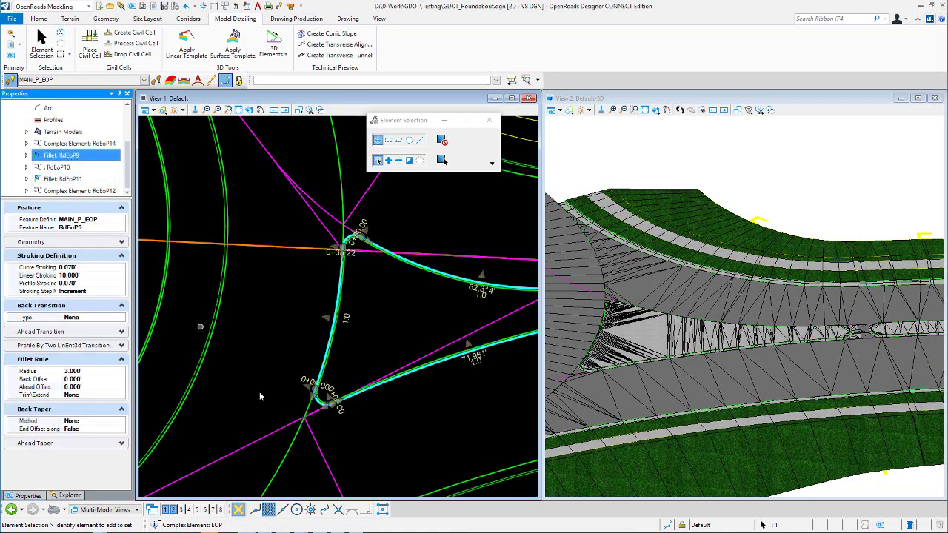
pyautogui.scroll(-1, 271, 329)
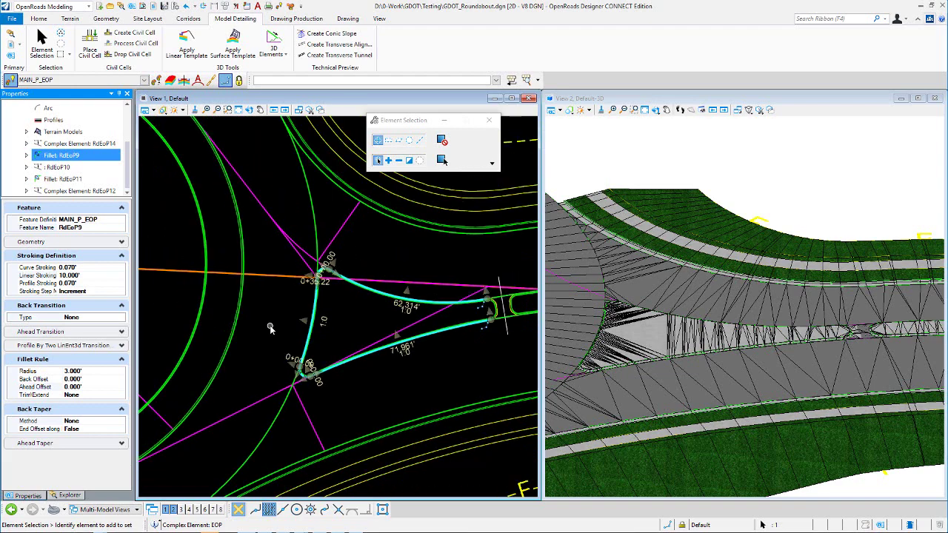
pyautogui.scroll(-1, 271, 329)
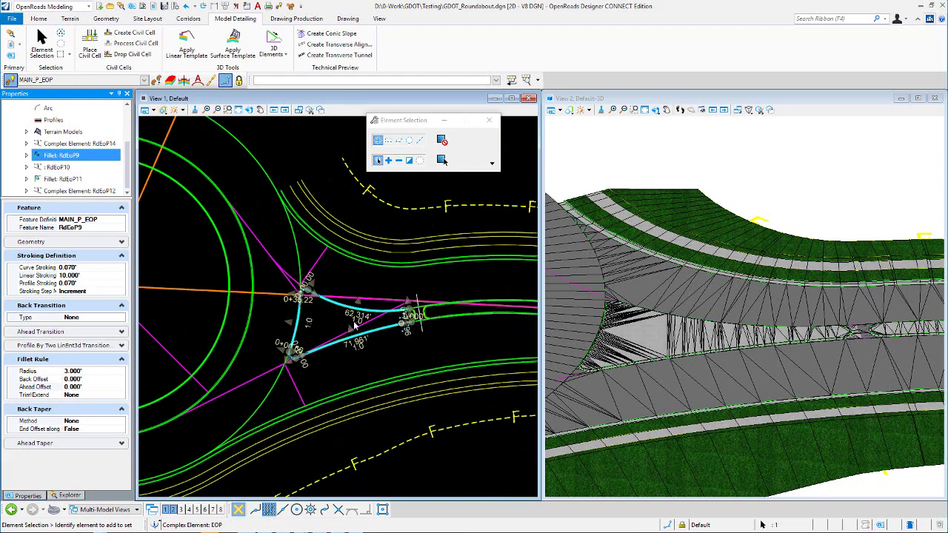
# Set the Ahead Offset of the island edge's Fillet: RdEoP9 rule to -1'.
pyautogui.scroll(2, 315, 329)
pyautogui.scroll(1, 254, 327)
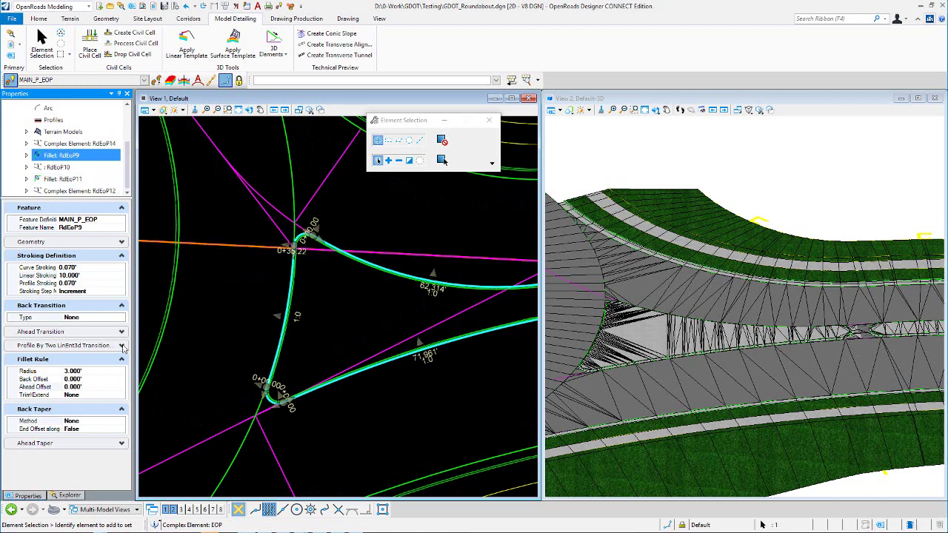
pyautogui.click(87, 387)
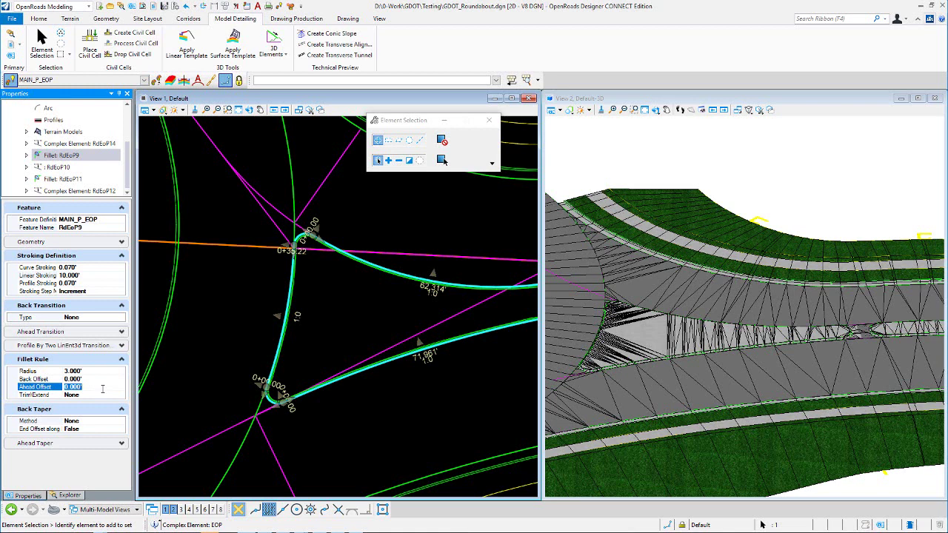
pyautogui.press('BackSpace')
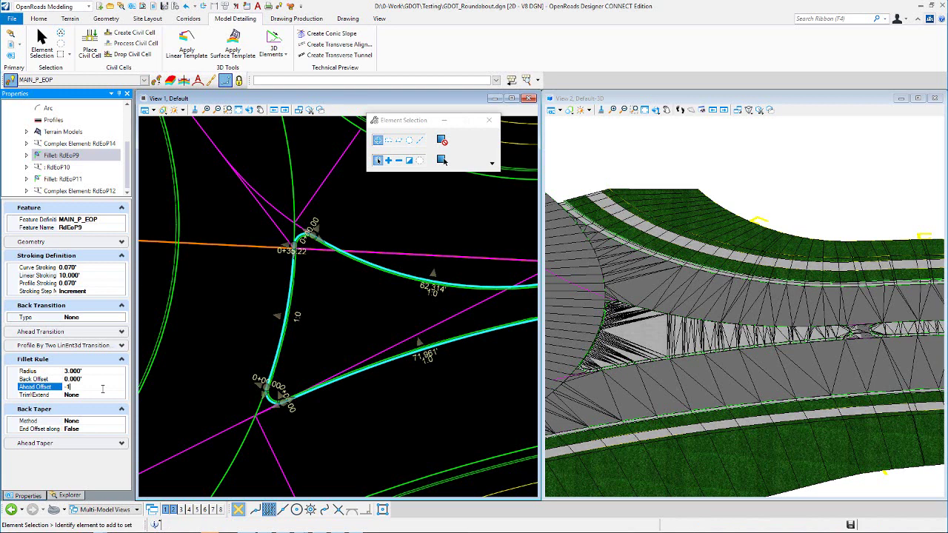
pyautogui.press('Return')
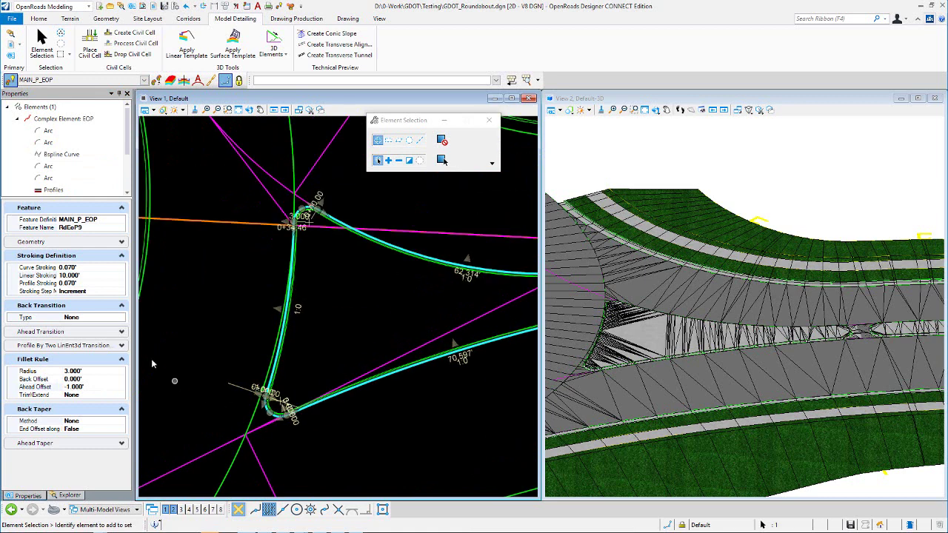
# Set the Back Offset of the Fillet: RdEoP11 rule to -1' and deselect the island edge.
pyautogui.scroll(-2, 92, 154)
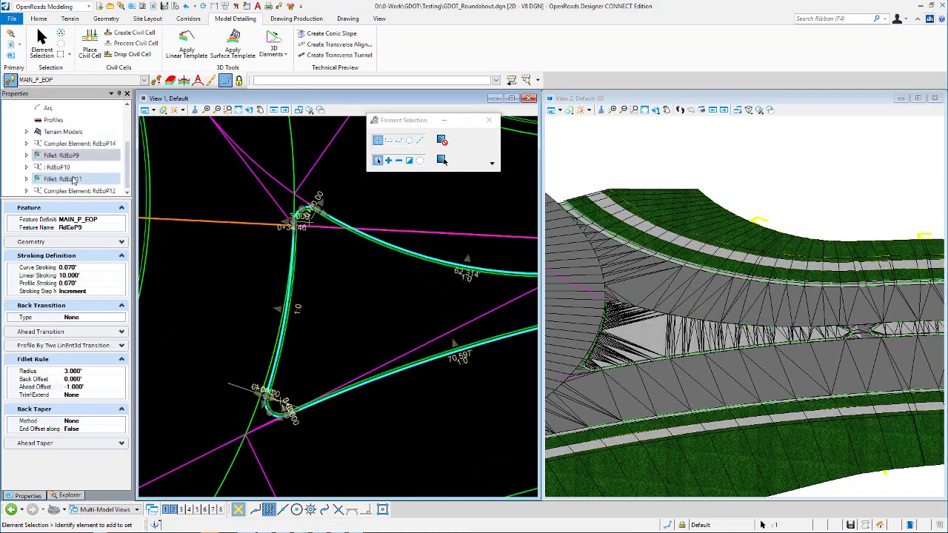
pyautogui.click(74, 179)
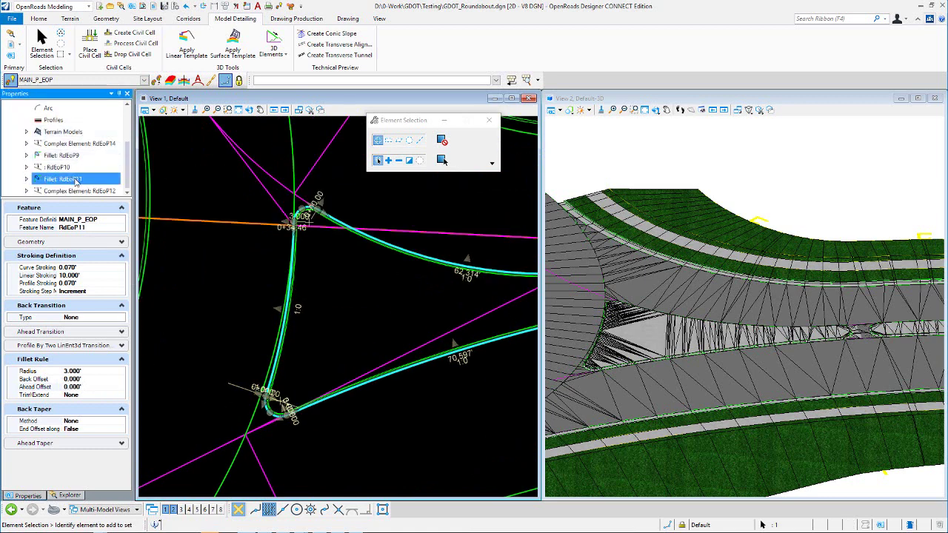
pyautogui.click(89, 379)
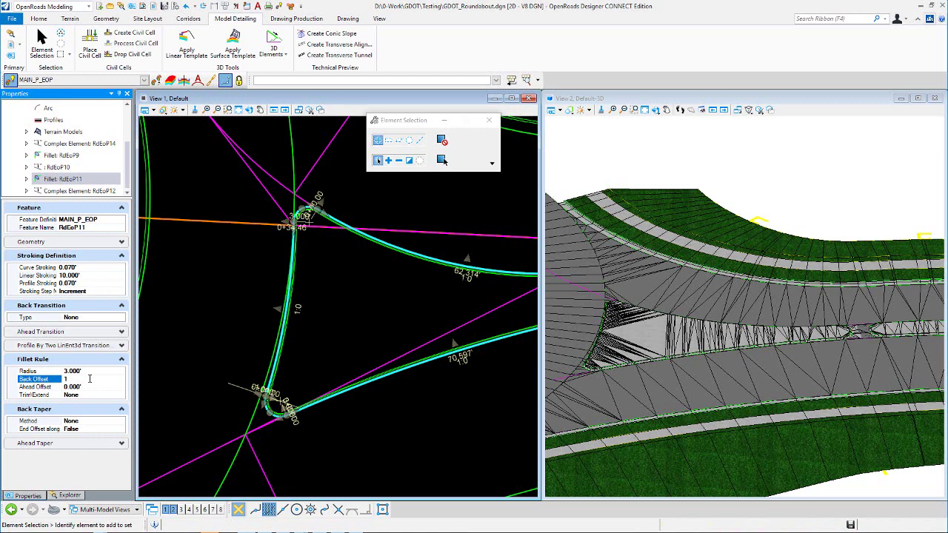
pyautogui.press('Return')
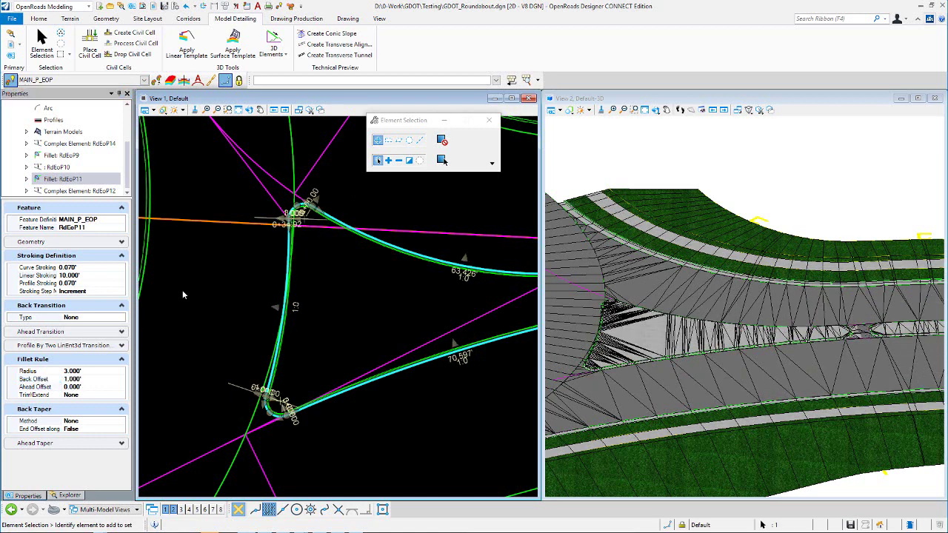
pyautogui.click(87, 379)
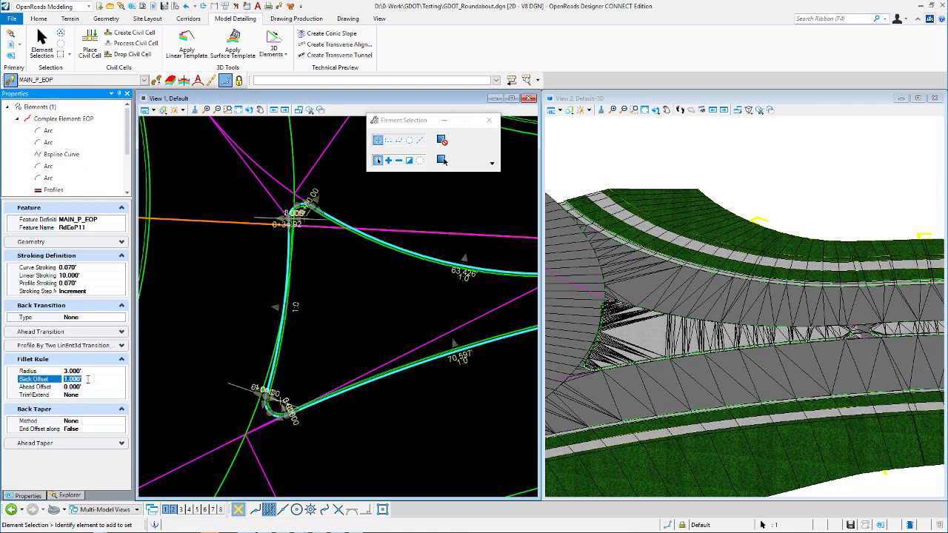
pyautogui.press('Down')
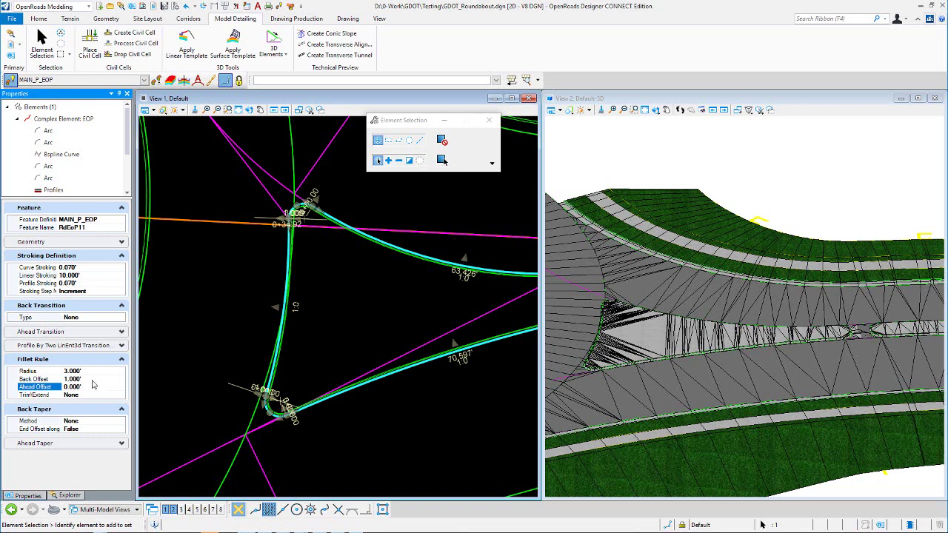
pyautogui.click(92, 379)
pyautogui.write('-1')
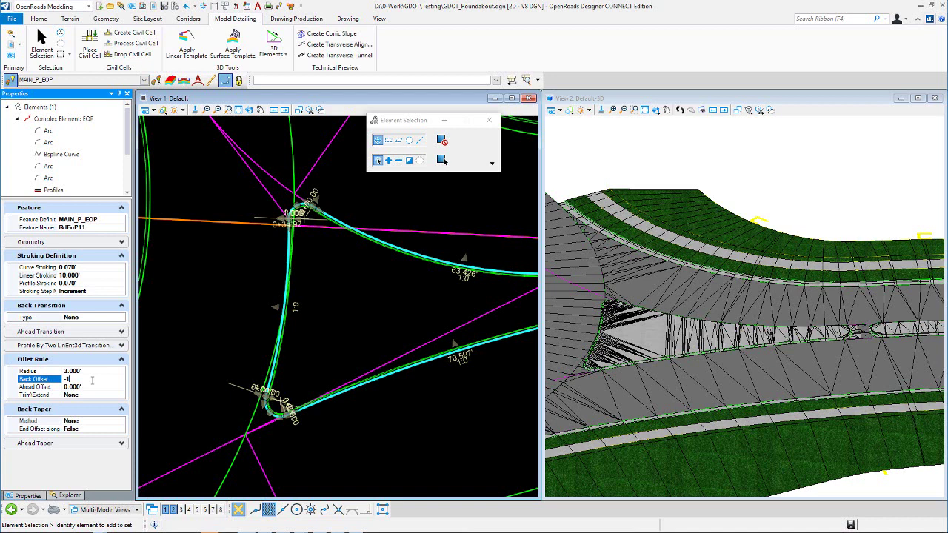
pyautogui.press('Return')
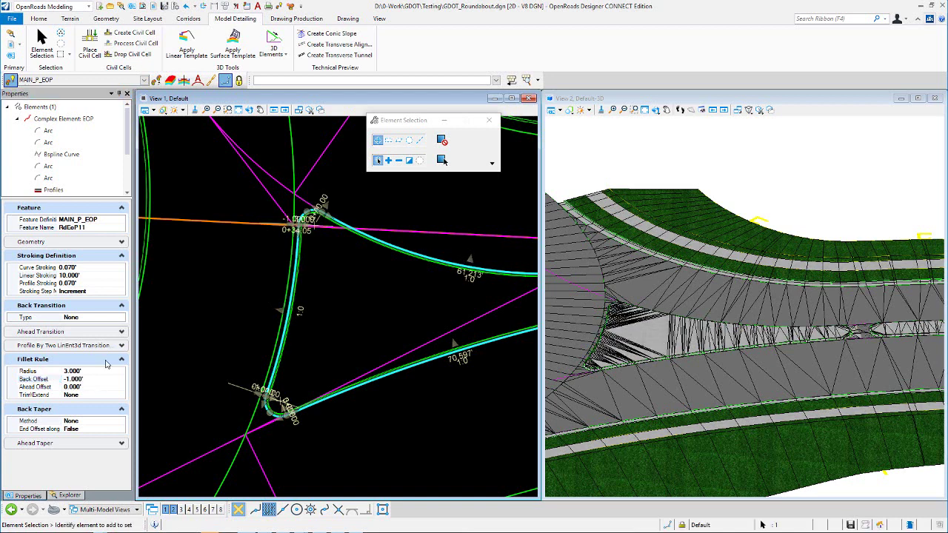
pyautogui.click(204, 280)
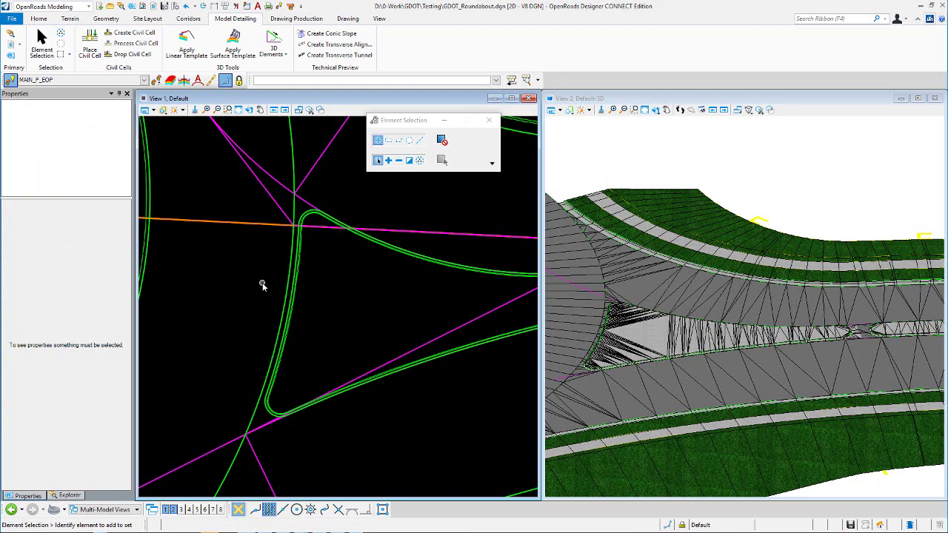
# Examine the splitter island's edge beside the roundabout and the rounded edges at its curb cut in plan.
pyautogui.scroll(-2, 263, 283)
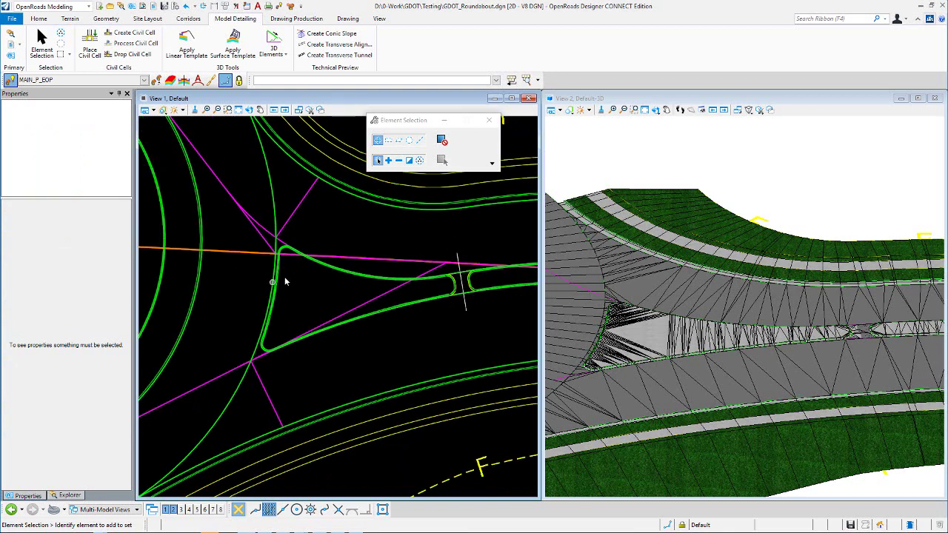
pyautogui.scroll(-2, 384, 220)
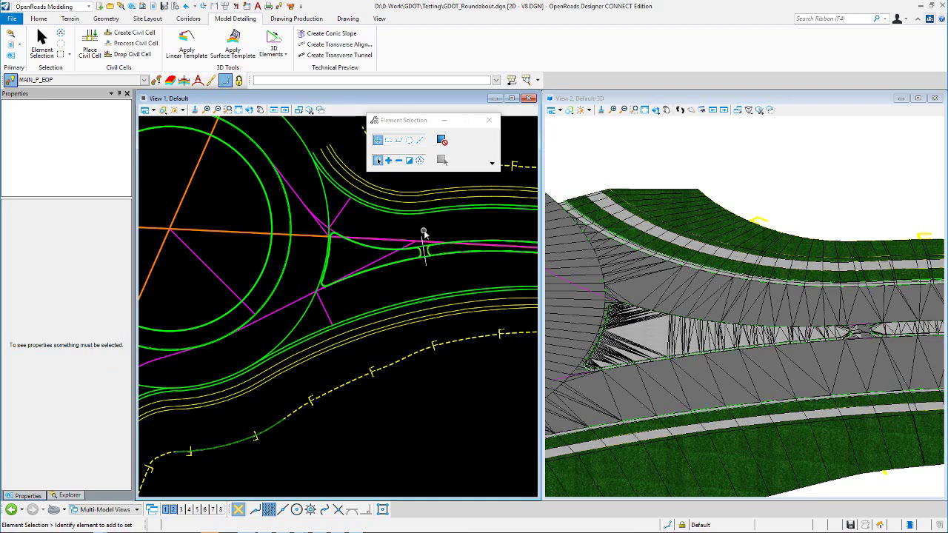
pyautogui.scroll(2, 425, 232)
pyautogui.scroll(-3, 413, 275)
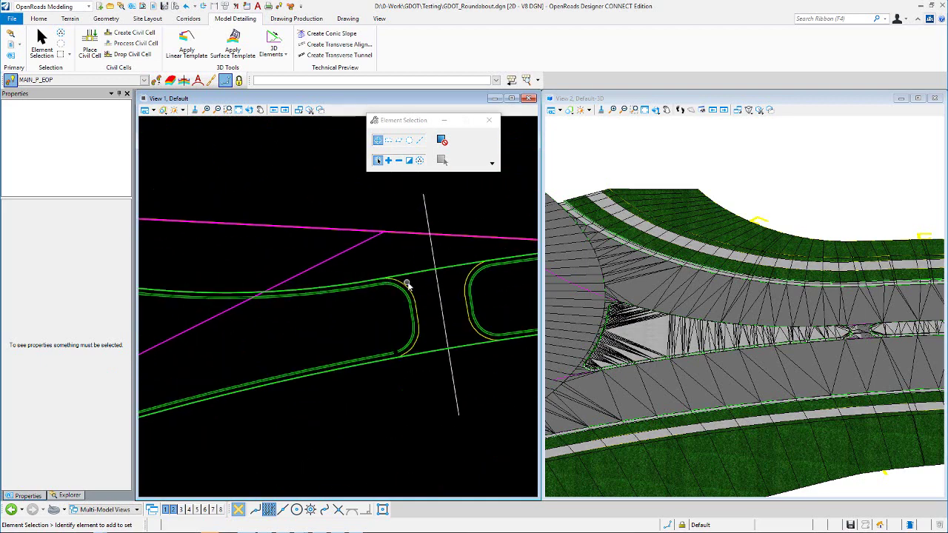
pyautogui.scroll(-4, 434, 288)
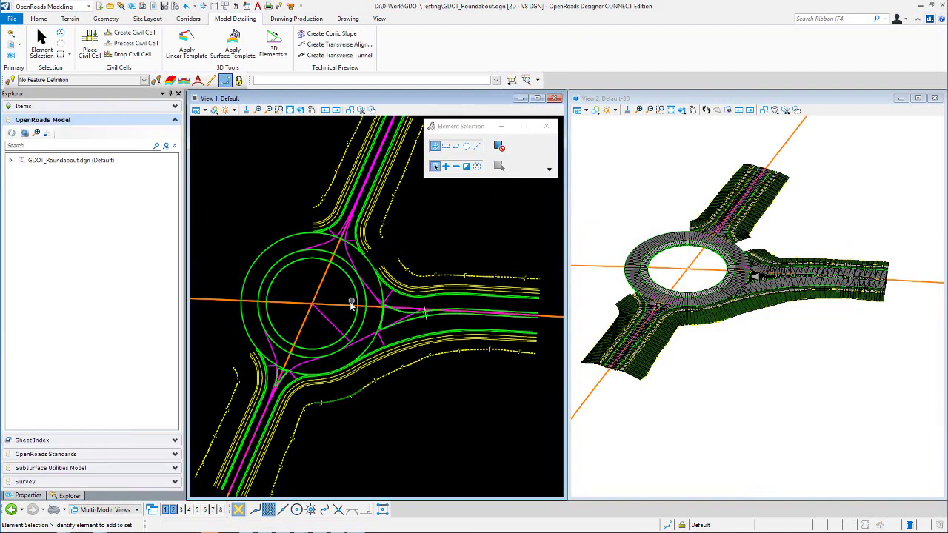
# Draw a simple arc with an unlocked radius, about 167.4', between the roundabout's upper and eastern legs.
pyautogui.scroll(1, 405, 248)
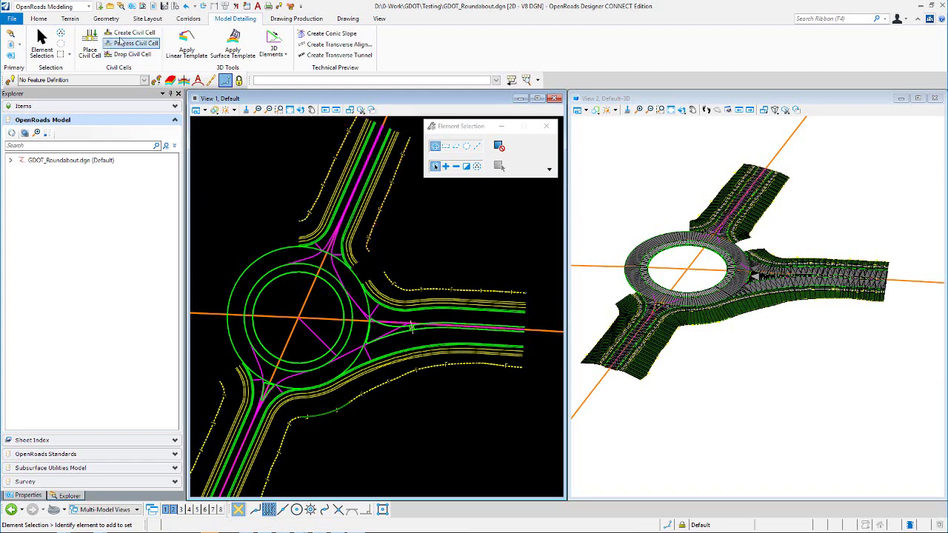
pyautogui.click(106, 19)
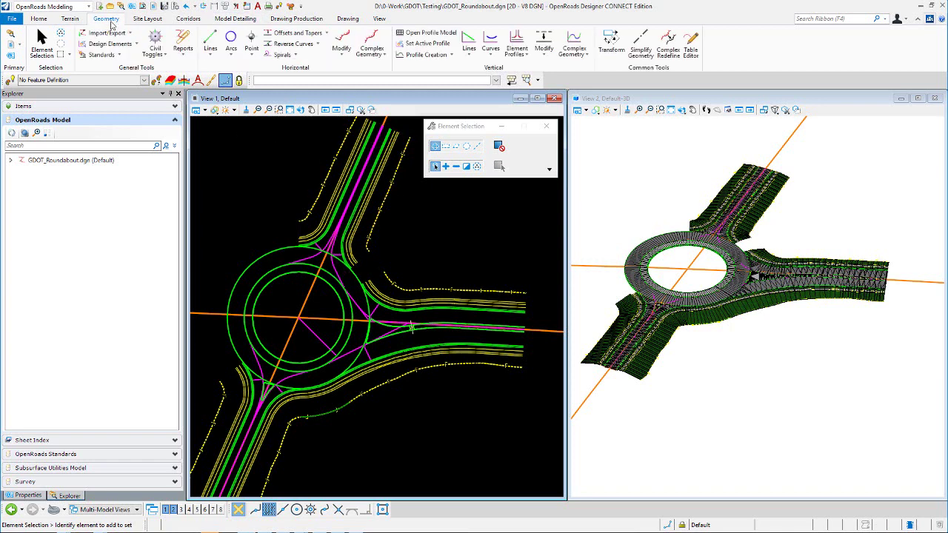
pyautogui.click(232, 57)
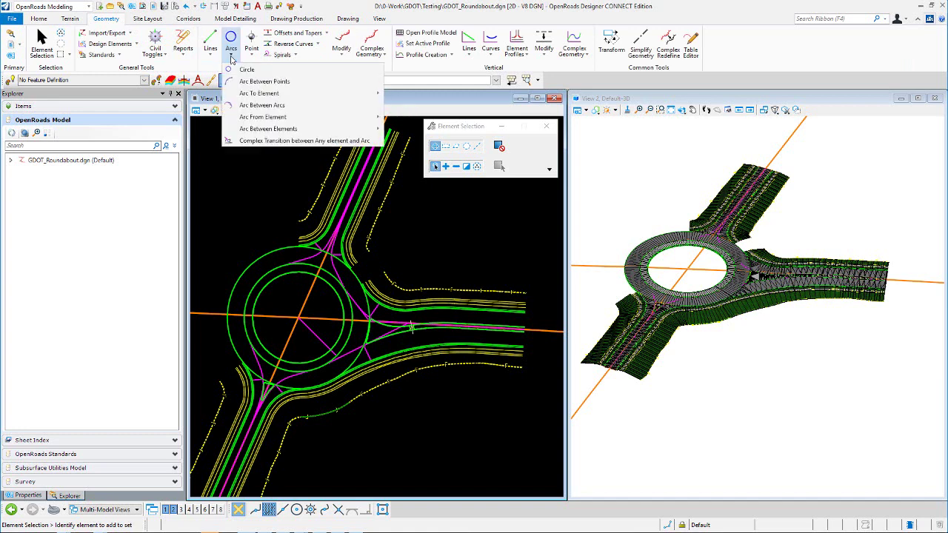
pyautogui.moveTo(320, 129)
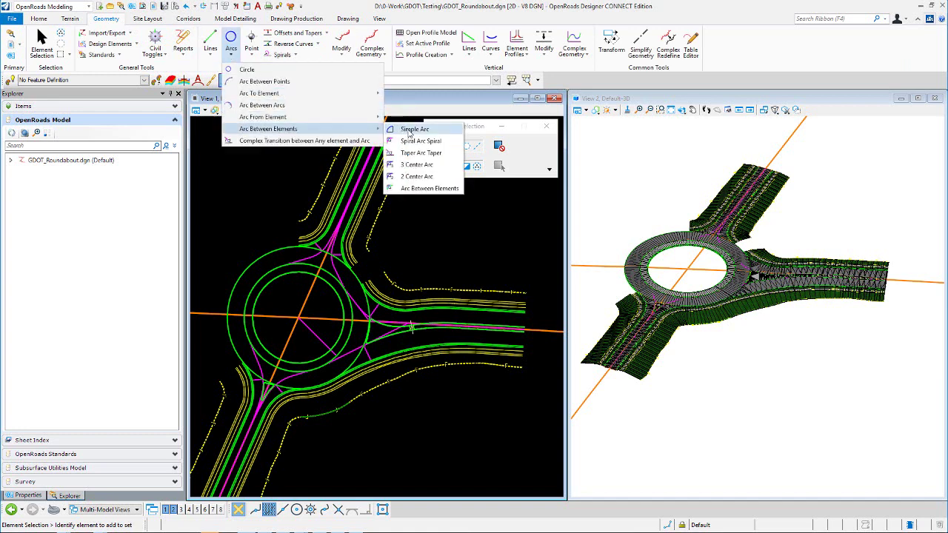
pyautogui.click(414, 129)
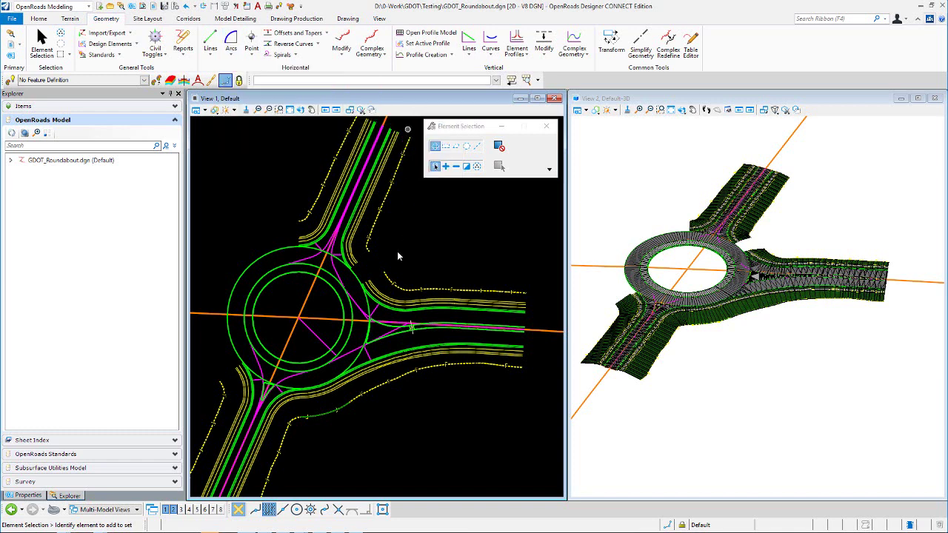
pyautogui.scroll(2, 370, 265)
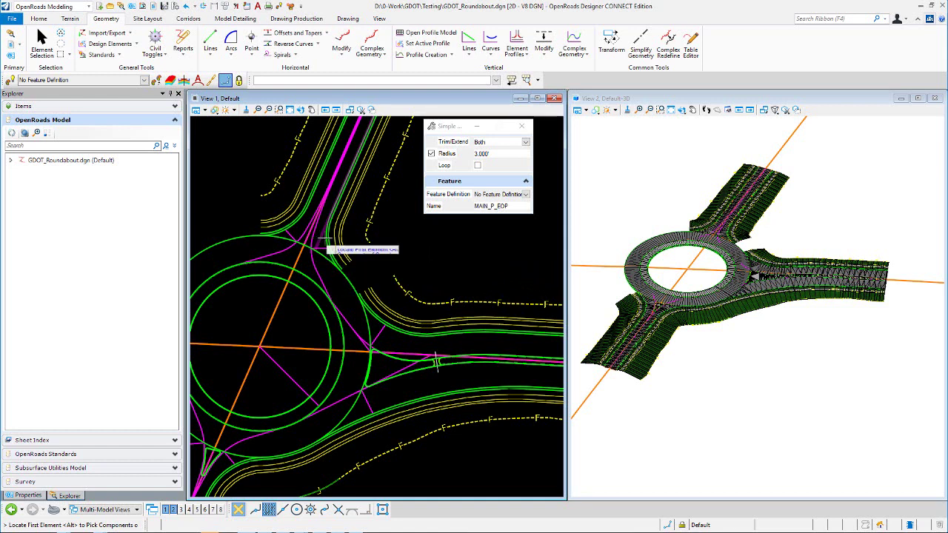
pyautogui.click(402, 343)
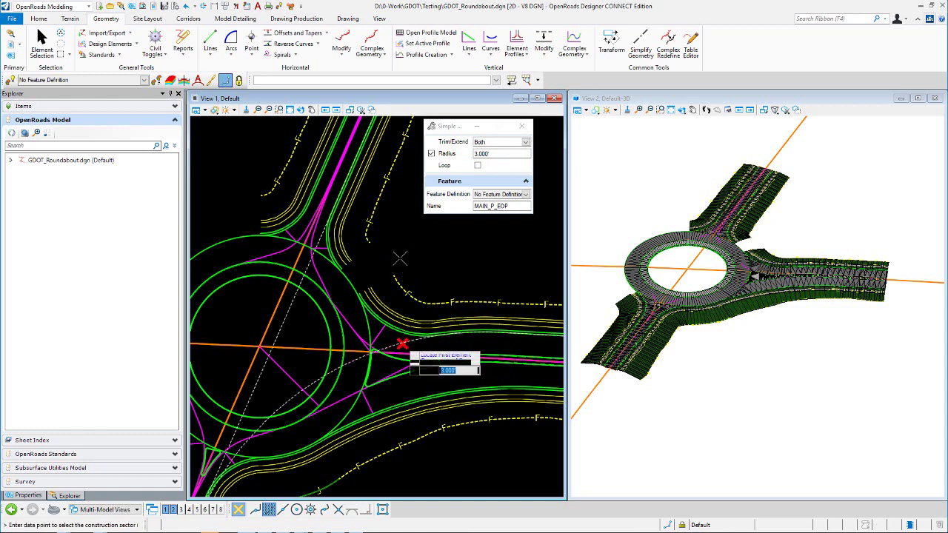
pyautogui.scroll(-2, 355, 280)
pyautogui.click(430, 154)
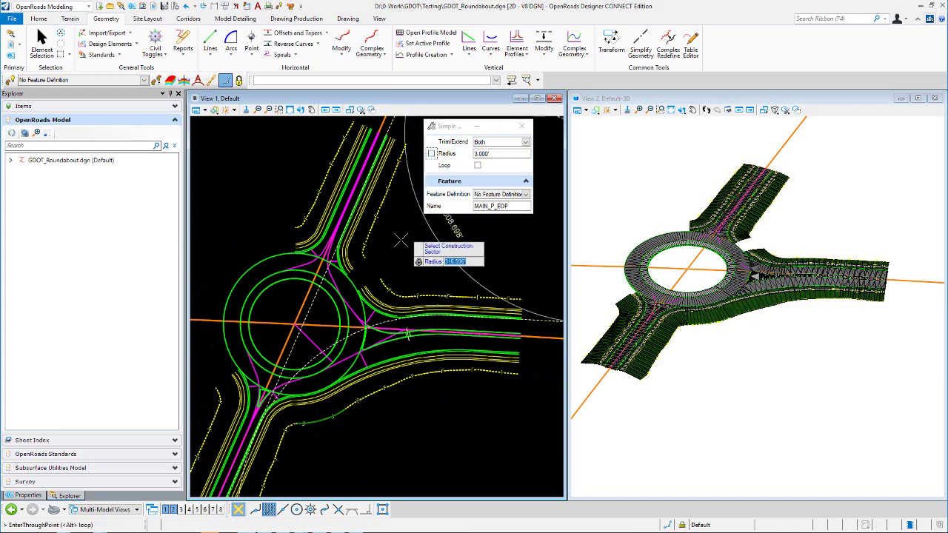
pyautogui.scroll(-1, 383, 253)
pyautogui.scroll(-1, 384, 251)
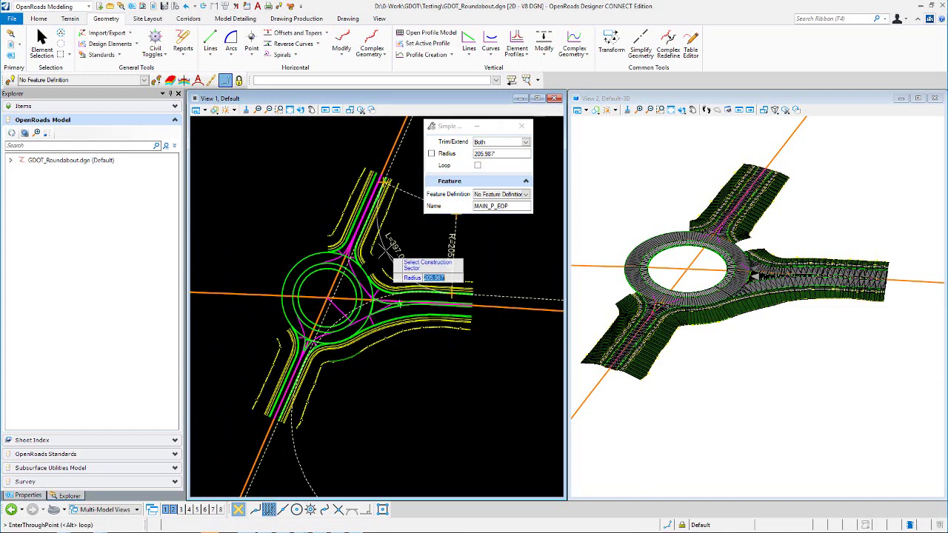
pyautogui.scroll(2, 383, 252)
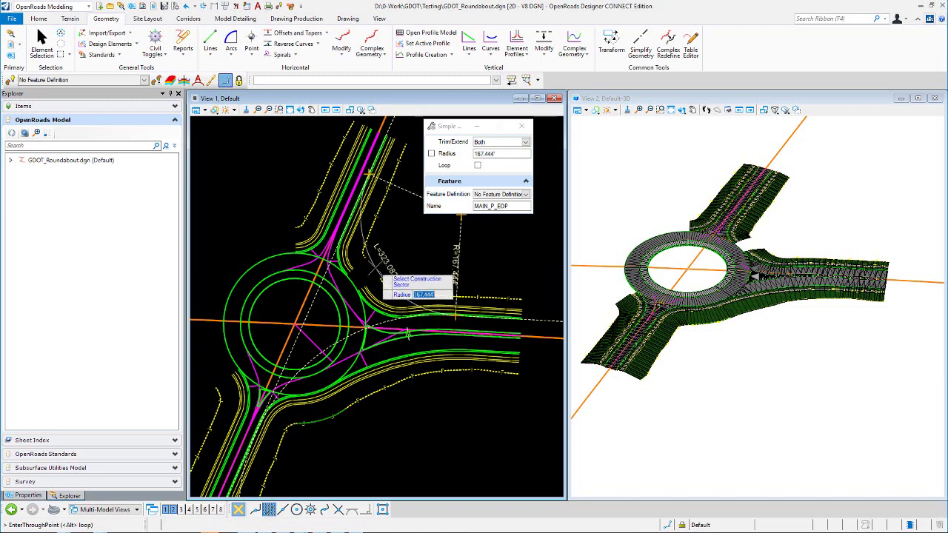
pyautogui.click(368, 174)
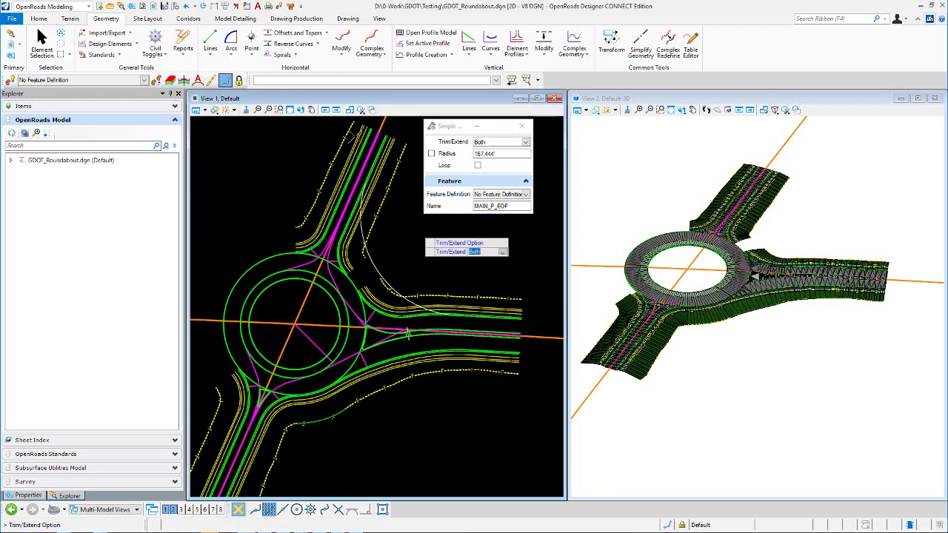
# Place a point with the PROP_E_ACL feature definition in the open corner between the roundabout's upper and eastern legs.
pyautogui.click(254, 39)
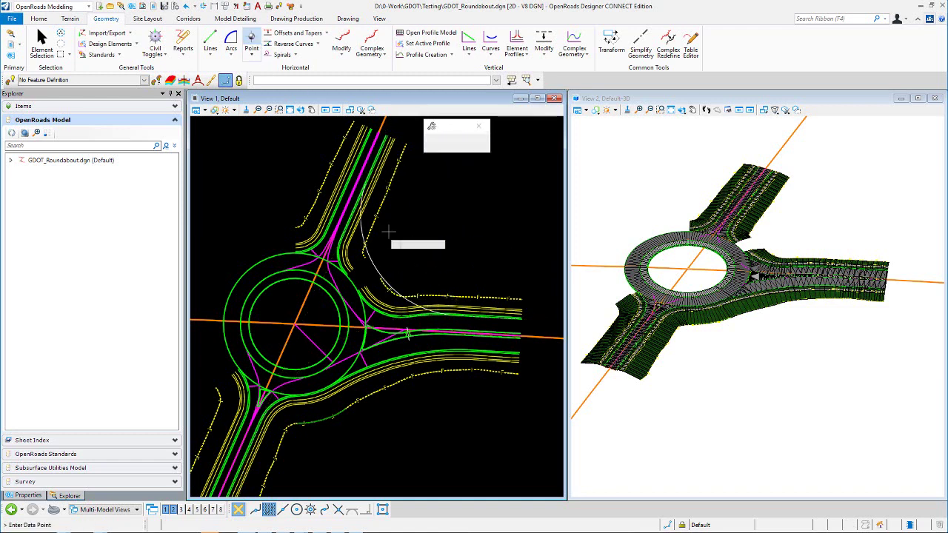
pyautogui.scroll(2, 386, 255)
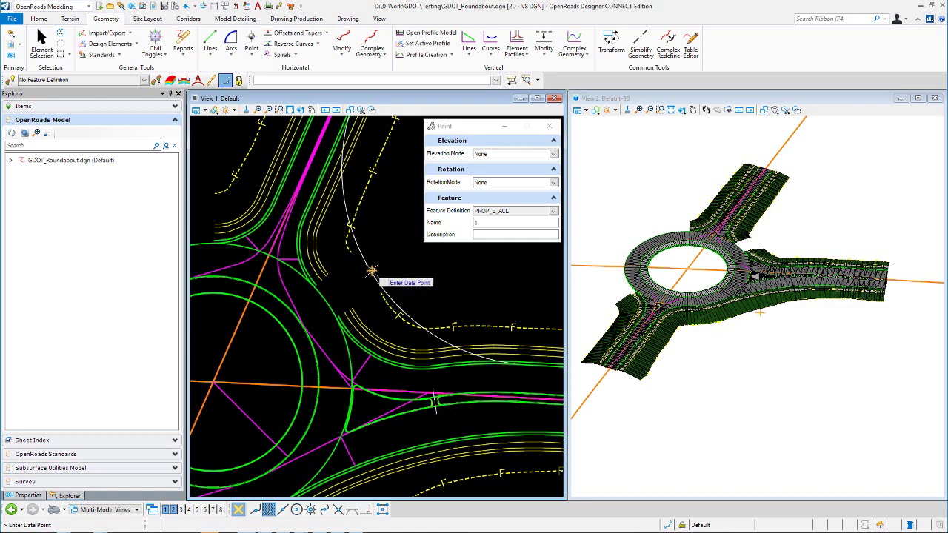
pyautogui.click(371, 270)
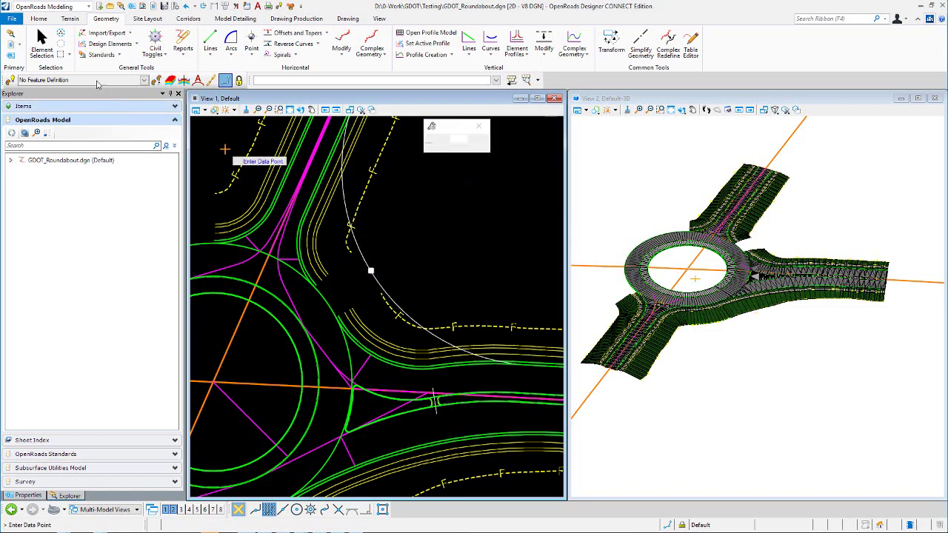
pyautogui.press('Escape')
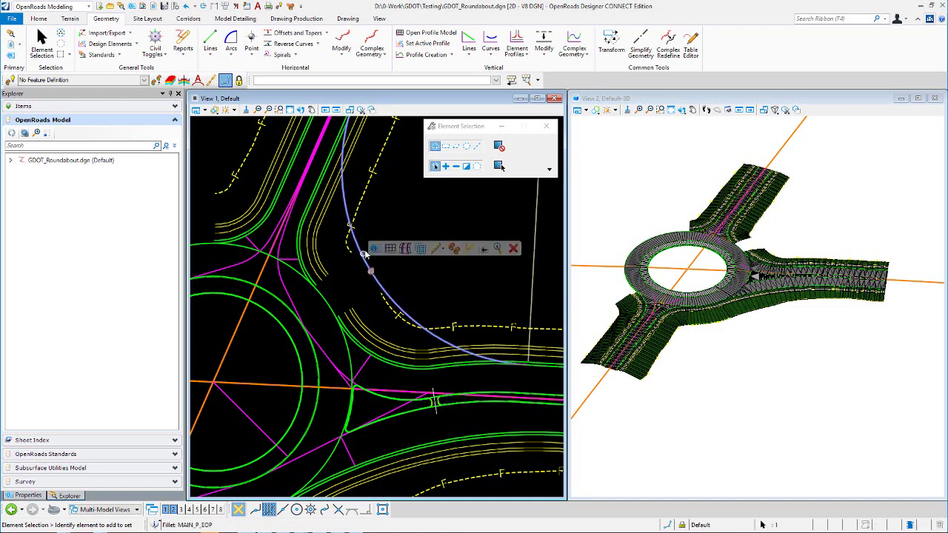
# Delete the simple arc between the two legs, keeping the point.
pyautogui.scroll(-1, 375, 261)
pyautogui.click(382, 278)
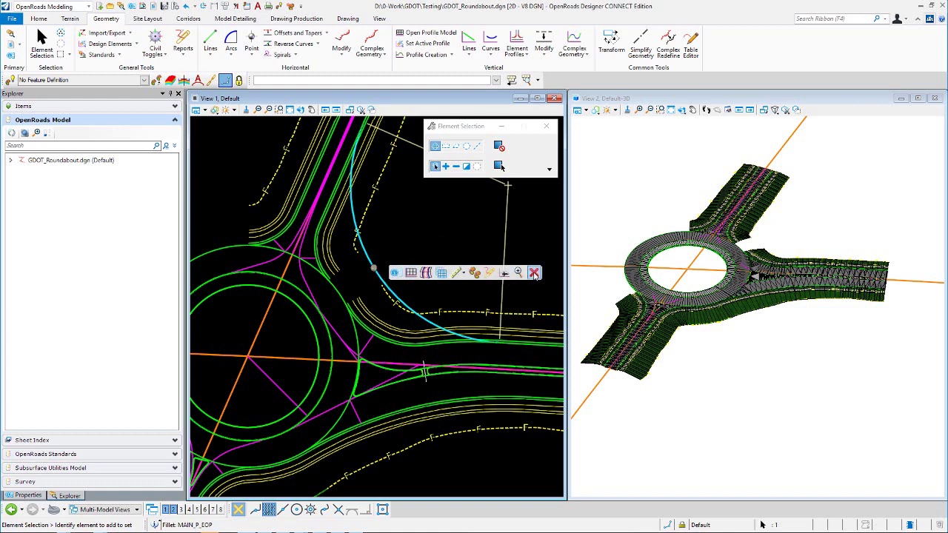
pyautogui.click(528, 279)
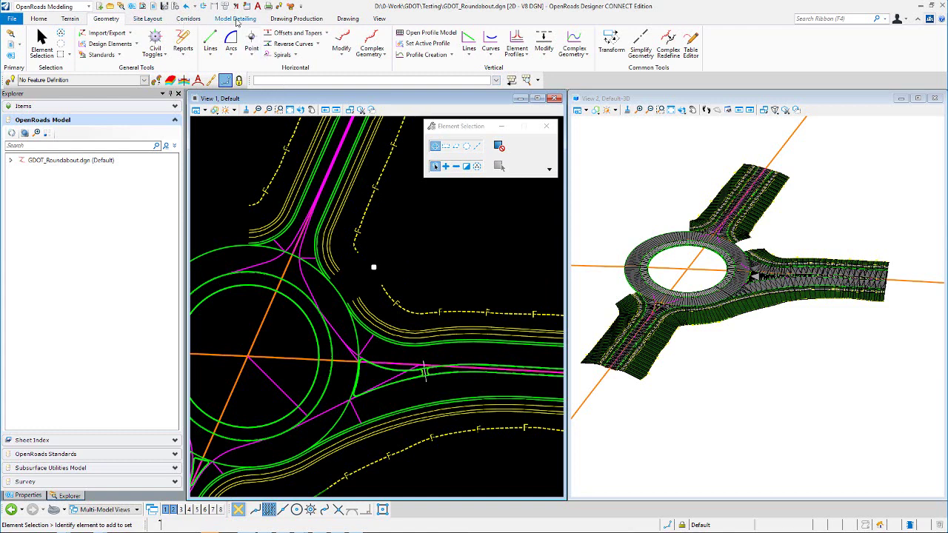
# Start placing a civil cell and browse GDOT_Roundabouts.dgnlib for Bypass Lane, keeping that as the cell.
pyautogui.click(235, 19)
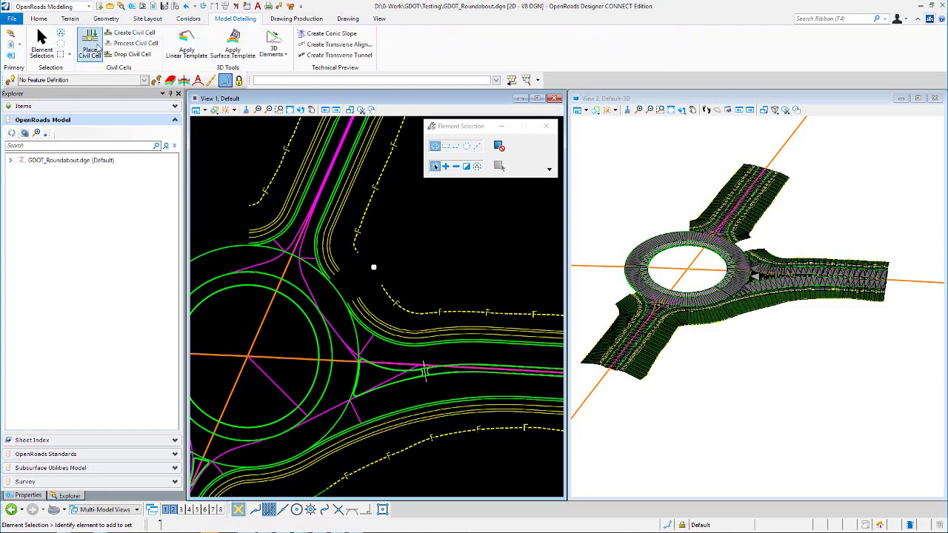
pyautogui.click(92, 48)
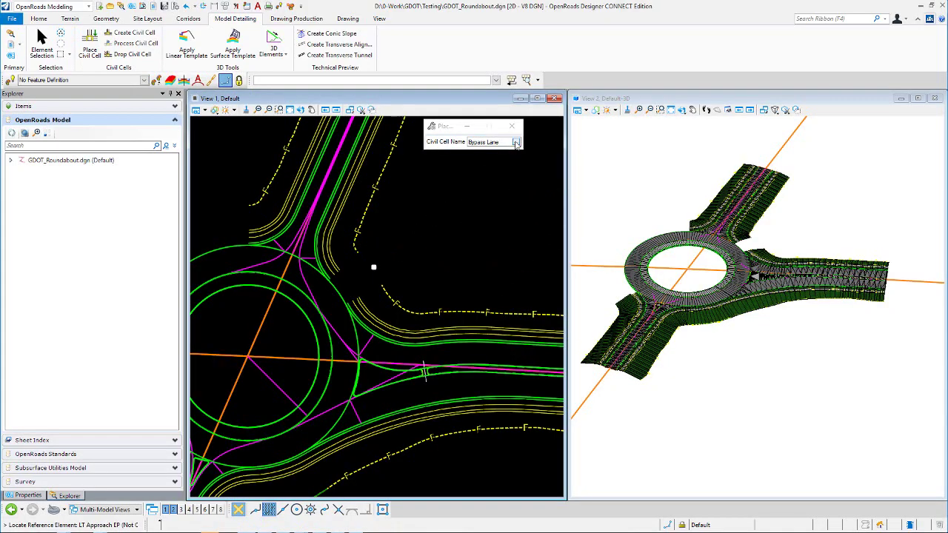
pyautogui.click(516, 142)
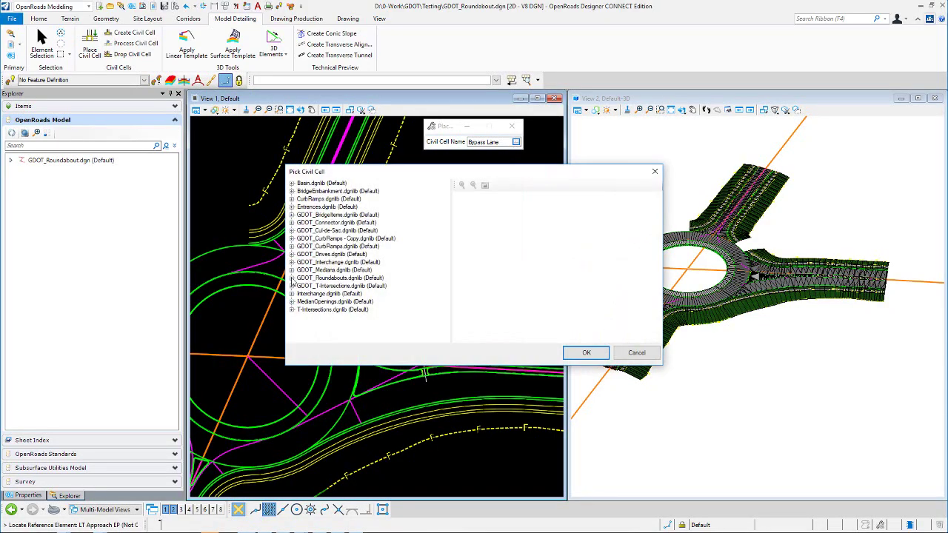
pyautogui.click(292, 278)
pyautogui.click(322, 334)
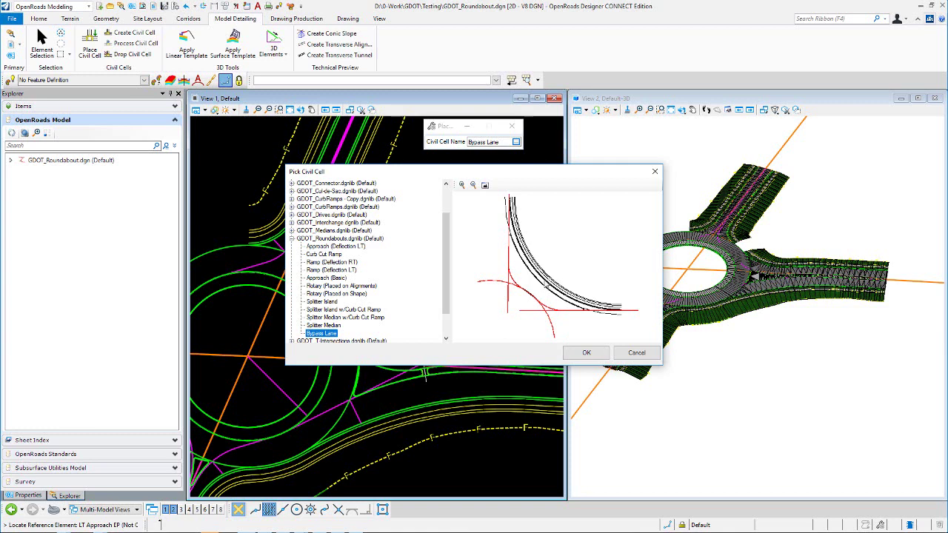
pyautogui.click(637, 353)
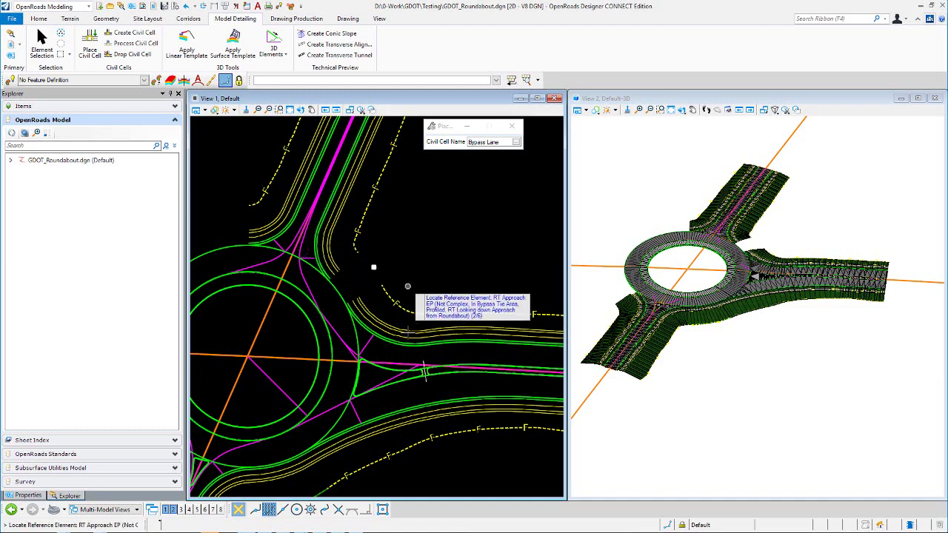
# Assign the upper and eastern legs' edges of pavement as the cell's references and the corner point as its through point.
pyautogui.click(391, 355)
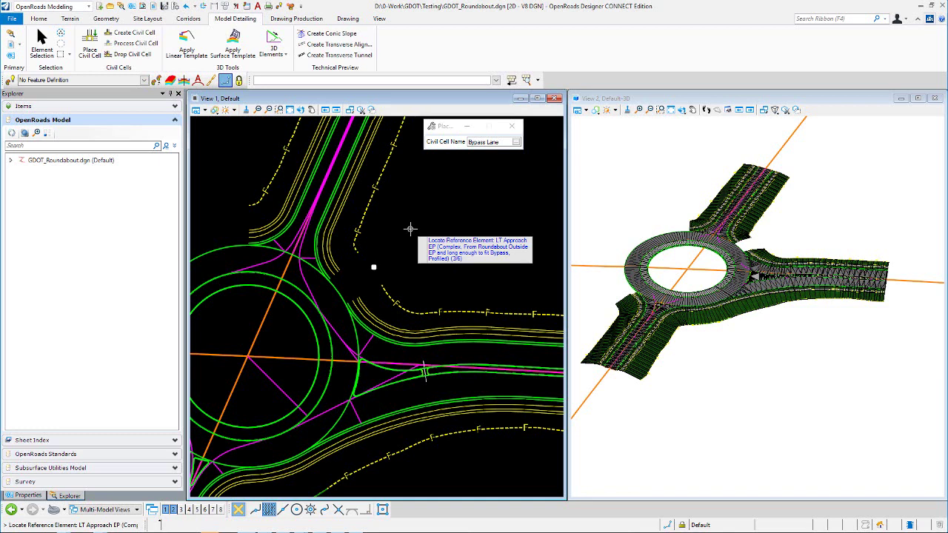
pyautogui.click(313, 240)
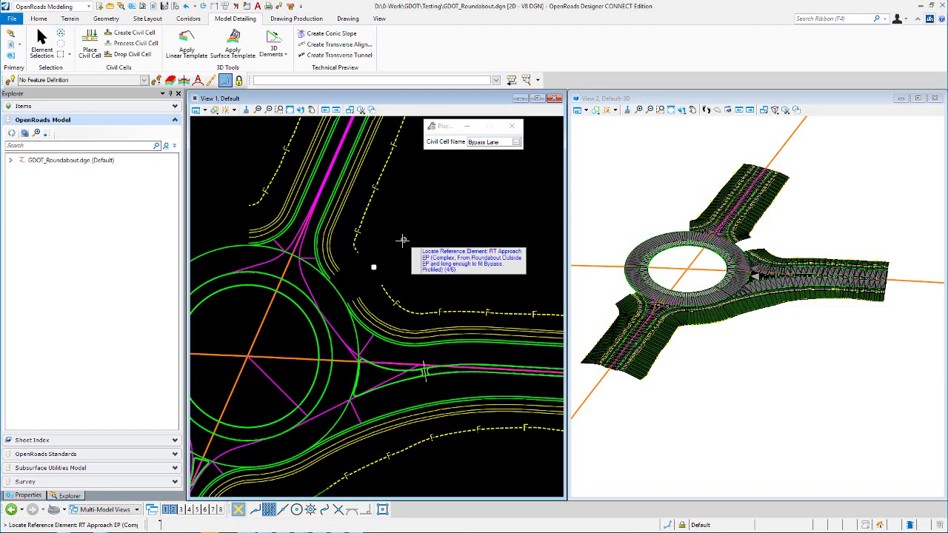
pyautogui.click(383, 342)
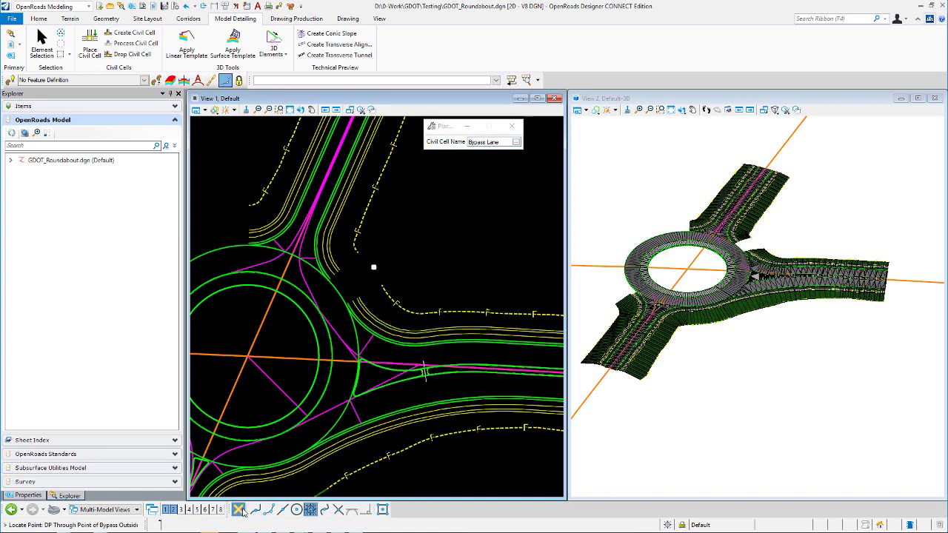
pyautogui.scroll(2, 373, 266)
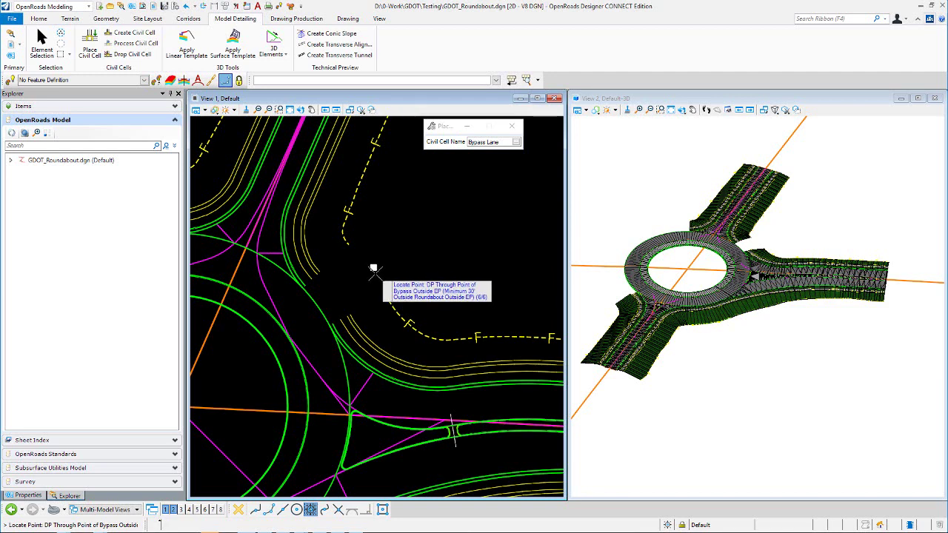
pyautogui.click(373, 268)
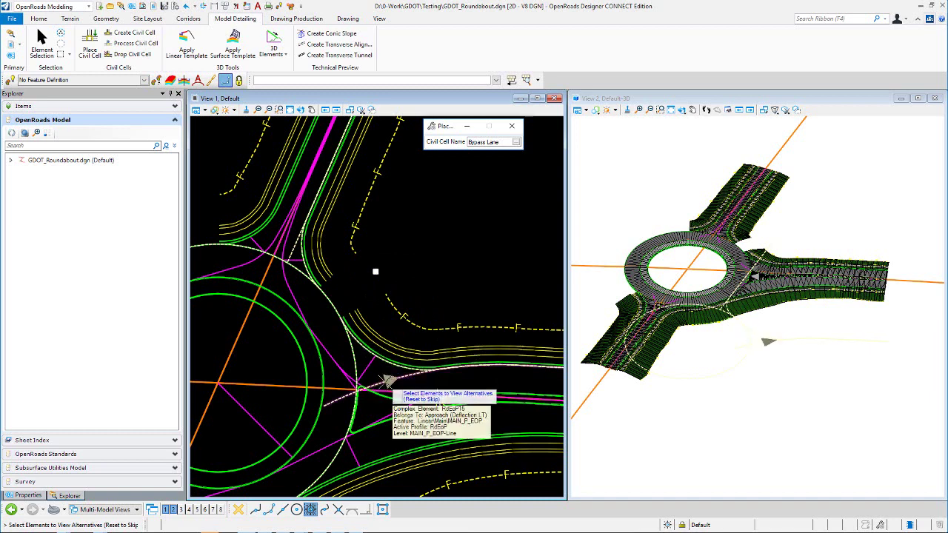
# Resolve the direction alternative at the eastern approach edge, accept the Bypass Lane placement and inspect the resulting lane in 3D.
pyautogui.click(386, 380)
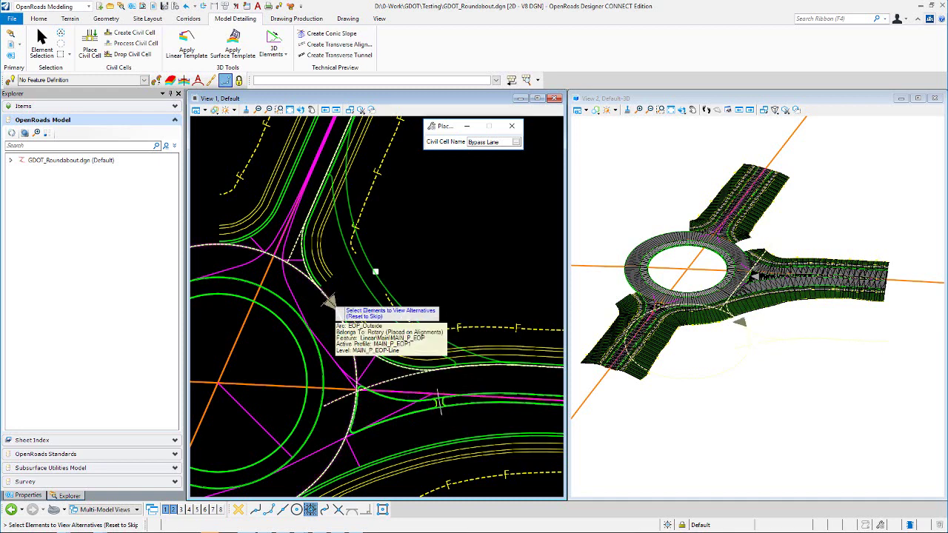
pyautogui.scroll(-2, 331, 304)
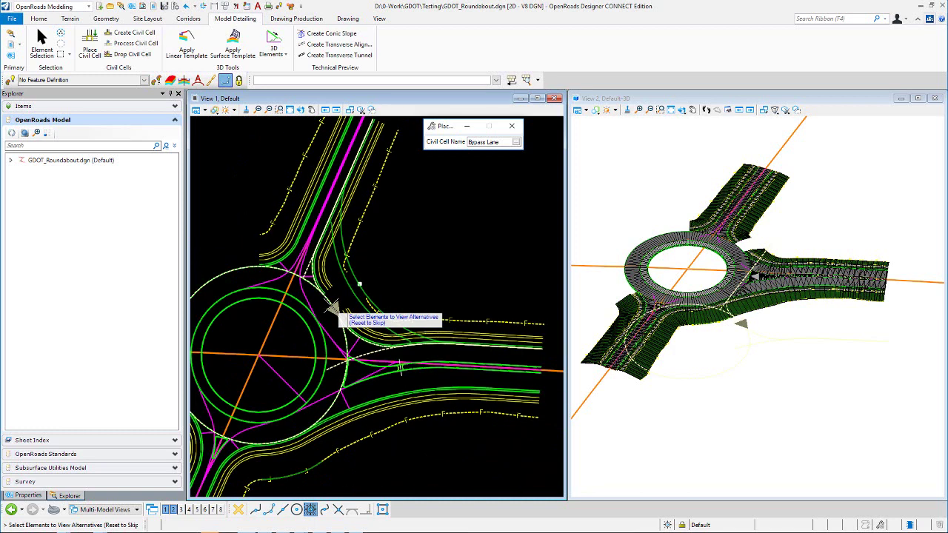
pyautogui.rightClick(379, 263)
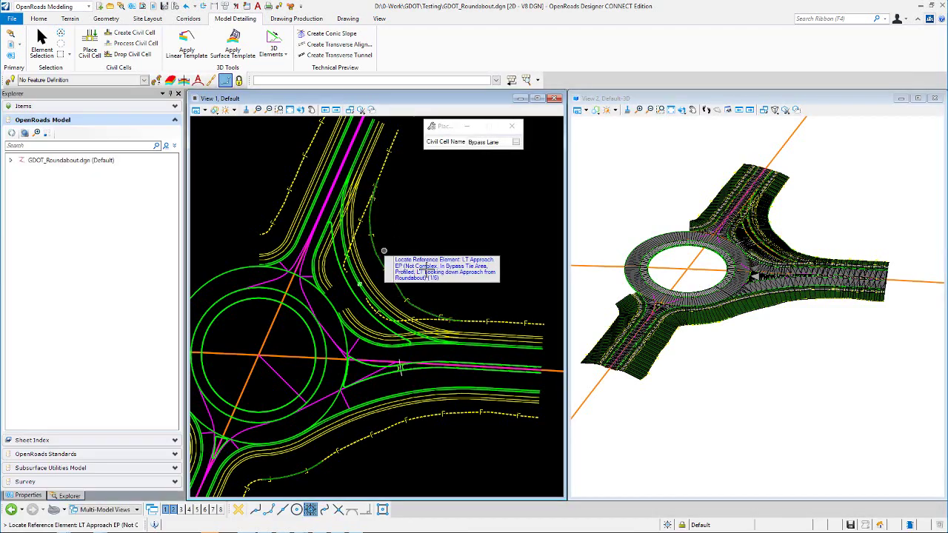
pyautogui.scroll(6, 792, 236)
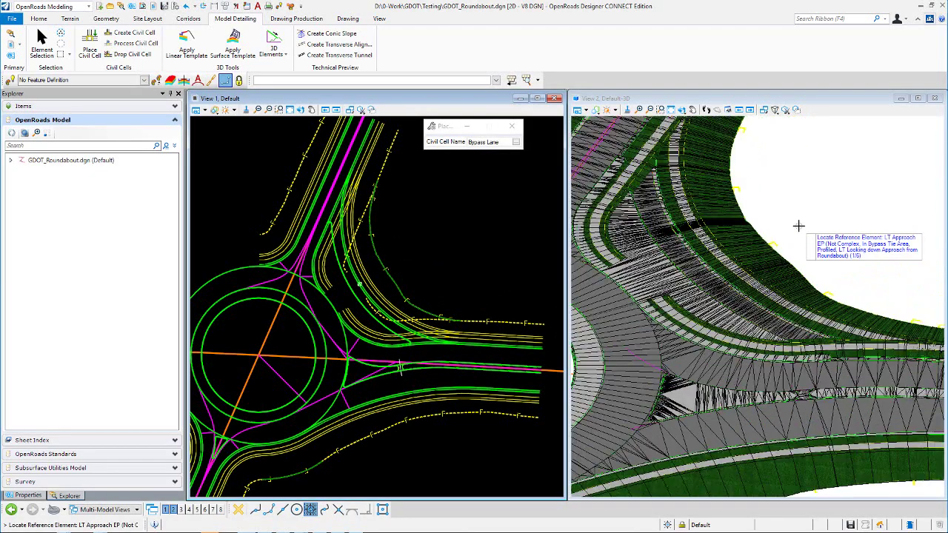
pyautogui.scroll(-4, 792, 242)
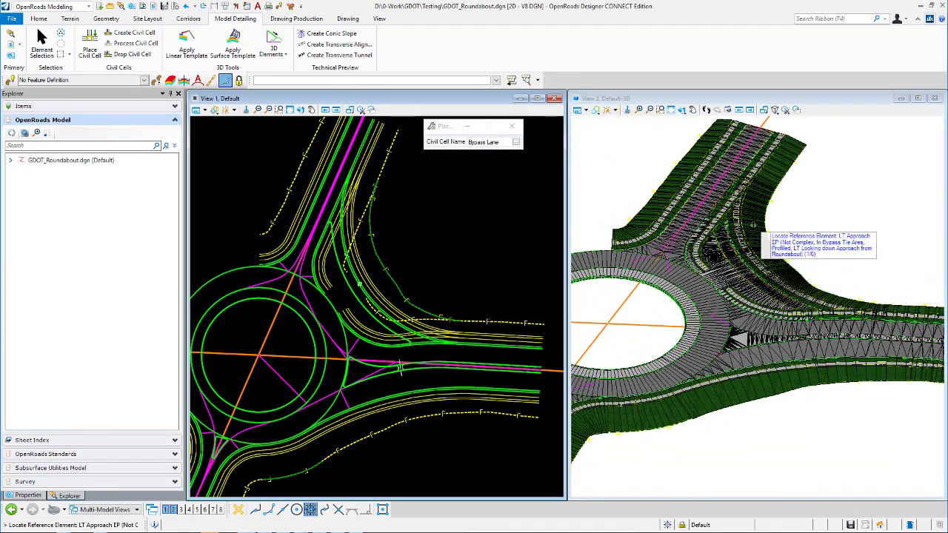
pyautogui.scroll(2, 753, 223)
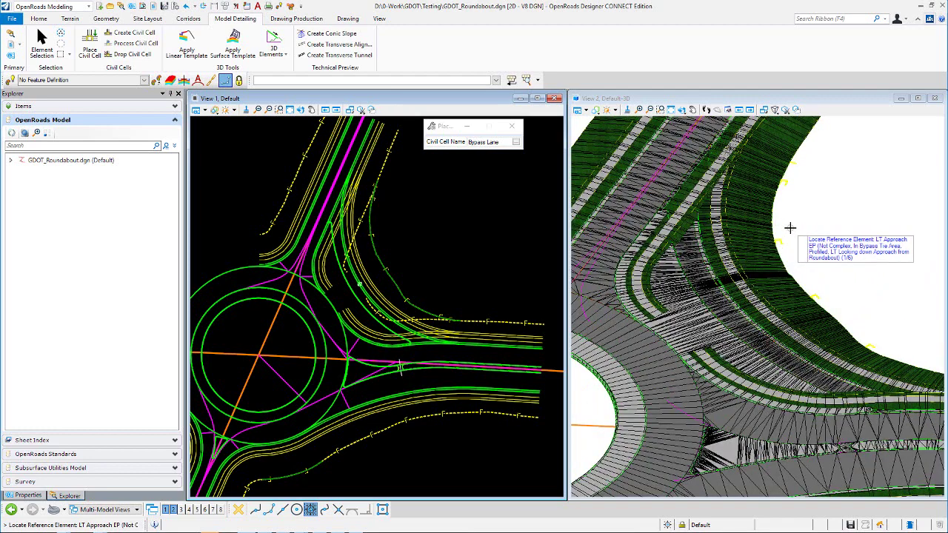
pyautogui.scroll(-1, 790, 228)
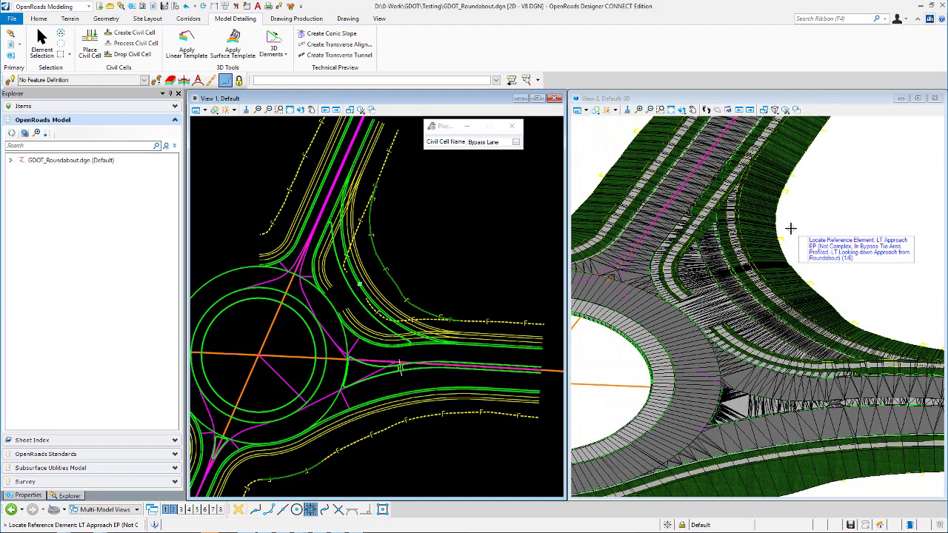
pyautogui.scroll(-1, 790, 228)
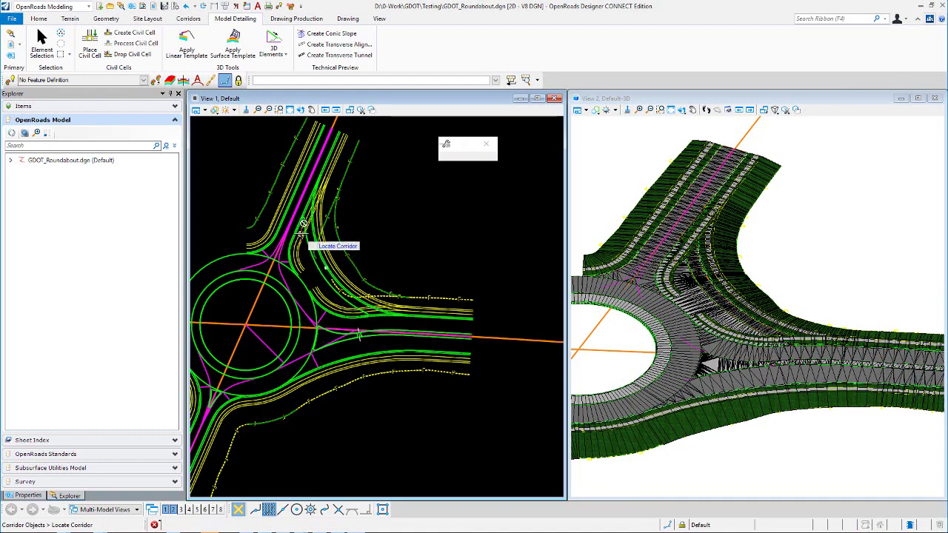
# Display construction elements in the plan view and start a parametric constraint on the EP_L1 corridor beside the bypass lane.
pyautogui.click(187, 19)
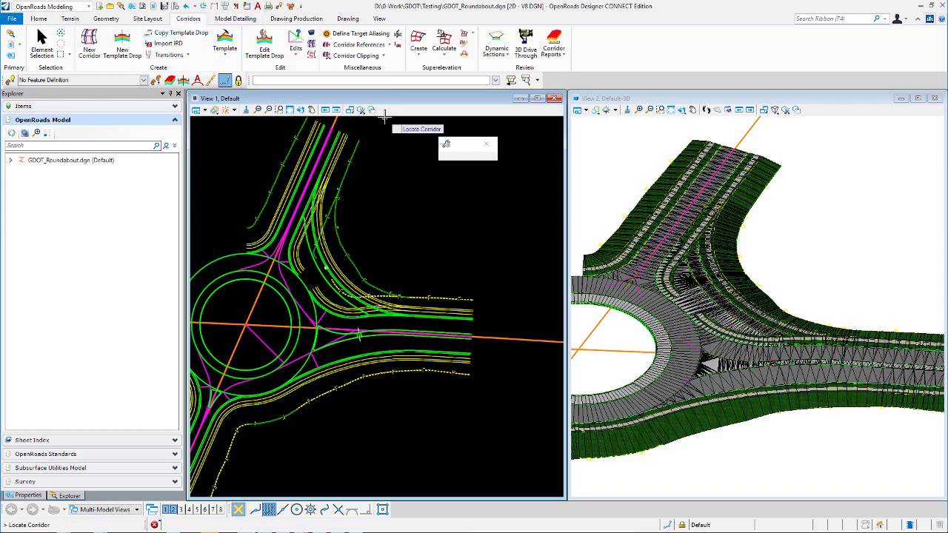
pyautogui.click(201, 111)
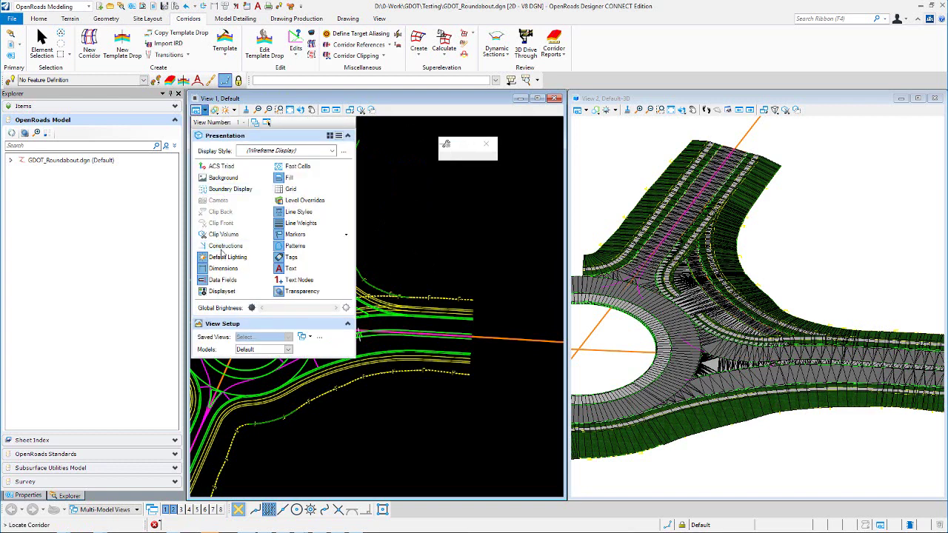
pyautogui.click(225, 246)
pyautogui.click(458, 290)
pyautogui.click(179, 140)
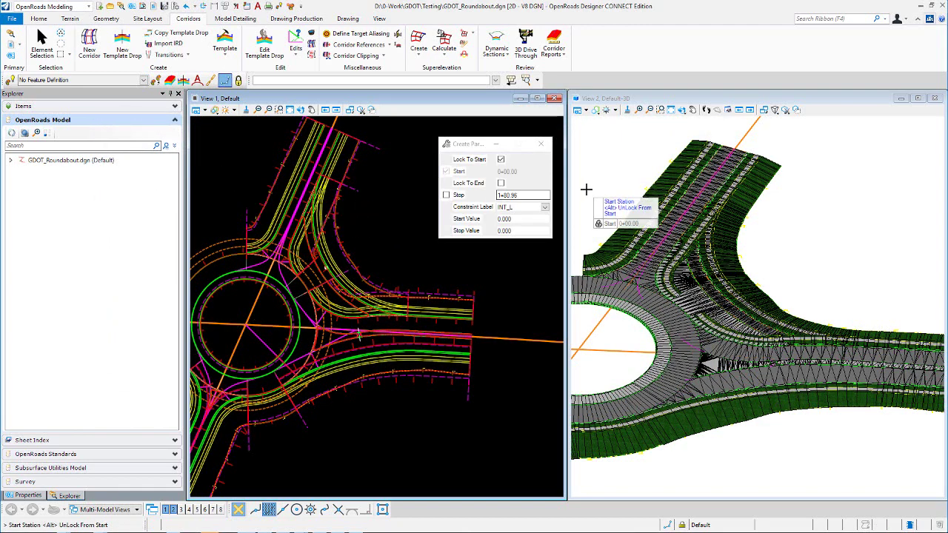
# Set the constraint's start and stop values to -1 for the INT_L label, locked to the corridor's start.
pyautogui.doubleClick(529, 217)
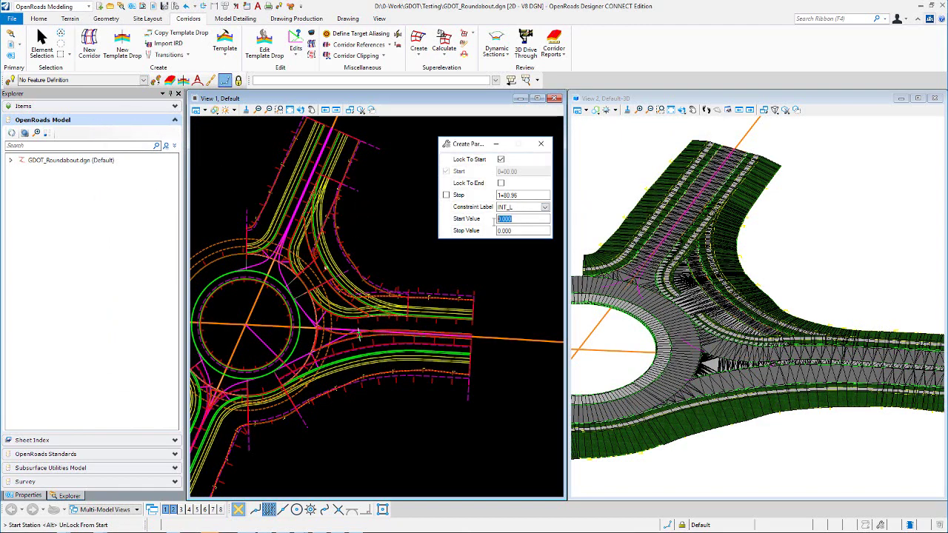
pyautogui.press('BackSpace')
pyautogui.write('-1')
pyautogui.press('Tab')
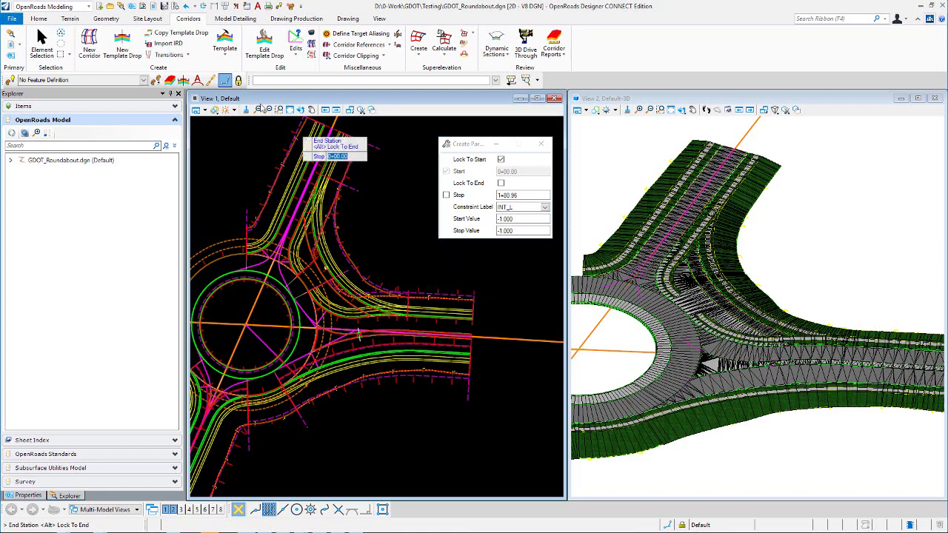
# Hide the construction elements and finish the INT_L constraint on EP_L1 with its stop station at 1+80.96.
pyautogui.click(205, 111)
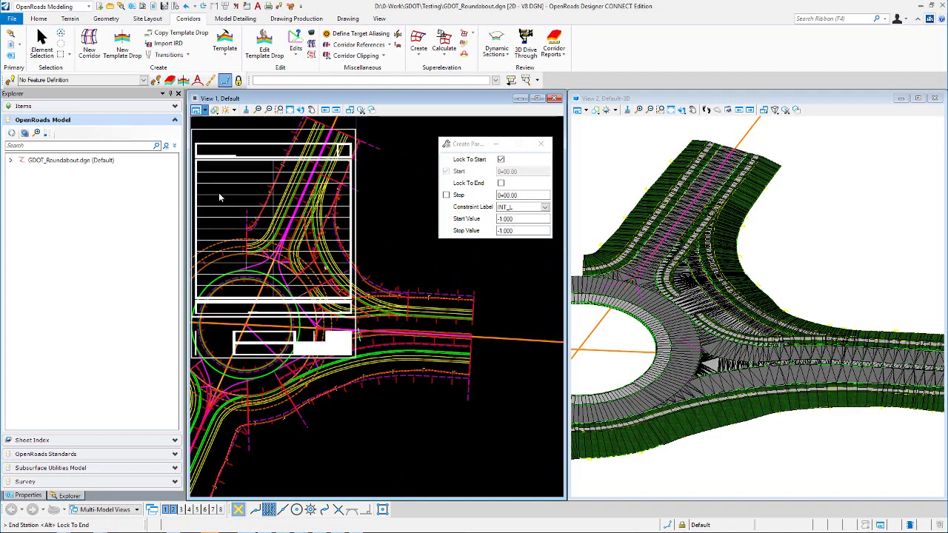
pyautogui.click(222, 246)
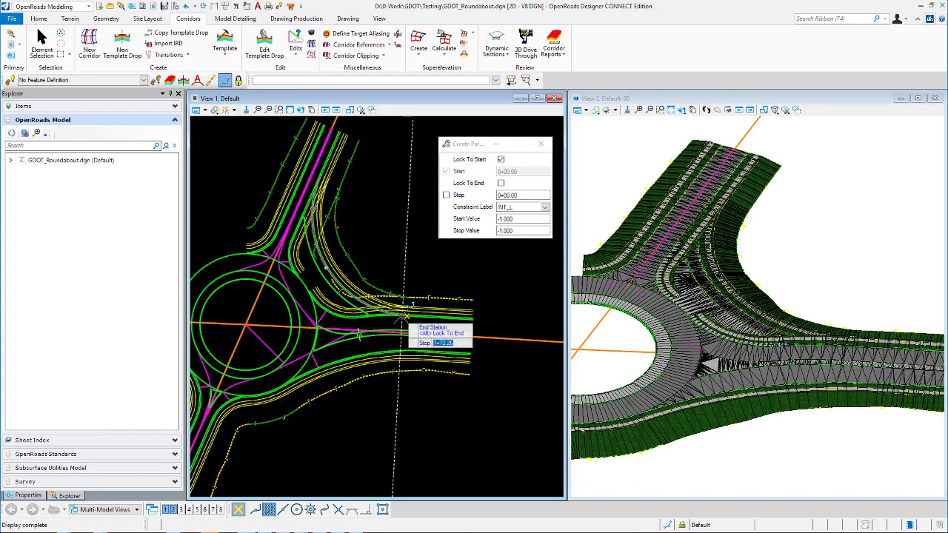
pyautogui.scroll(2, 416, 328)
pyautogui.scroll(4, 444, 314)
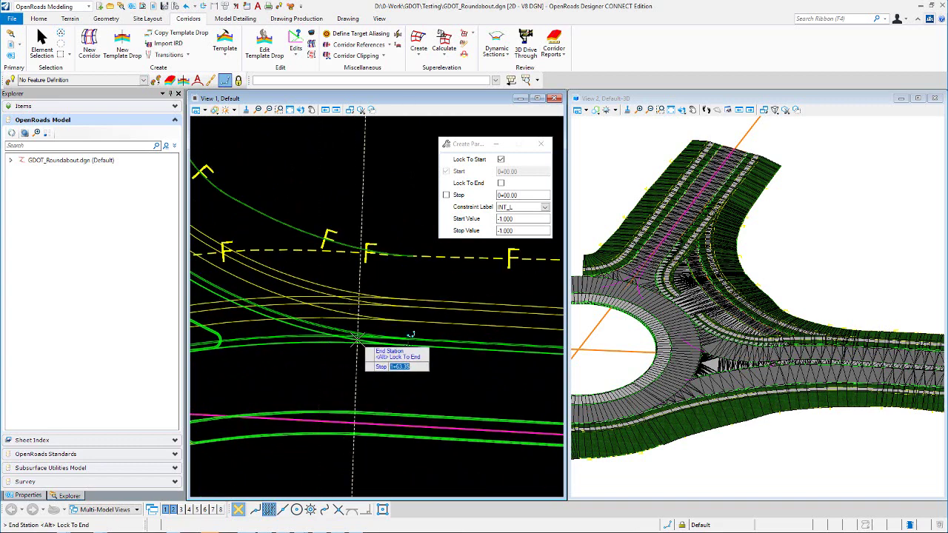
pyautogui.click(422, 360)
pyautogui.scroll(-5, 425, 353)
pyautogui.click(388, 271)
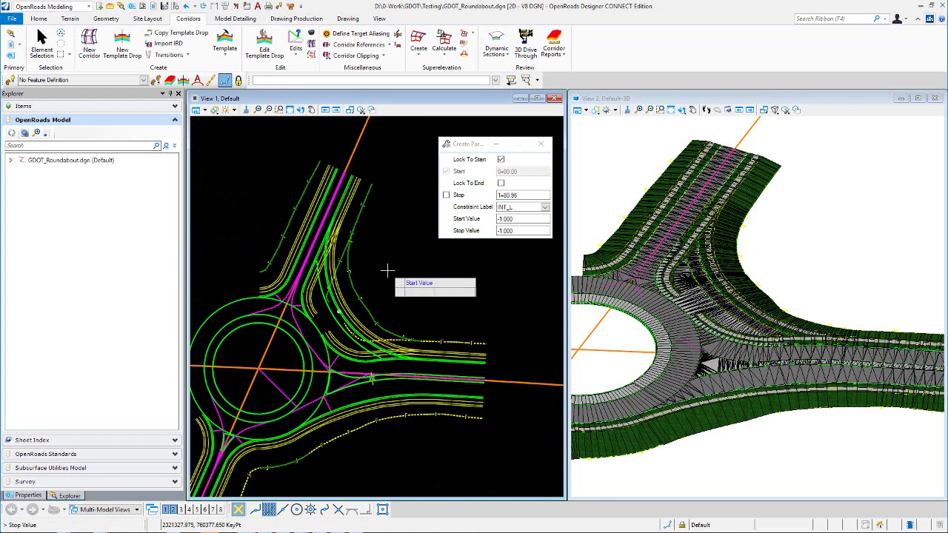
pyautogui.click(388, 271)
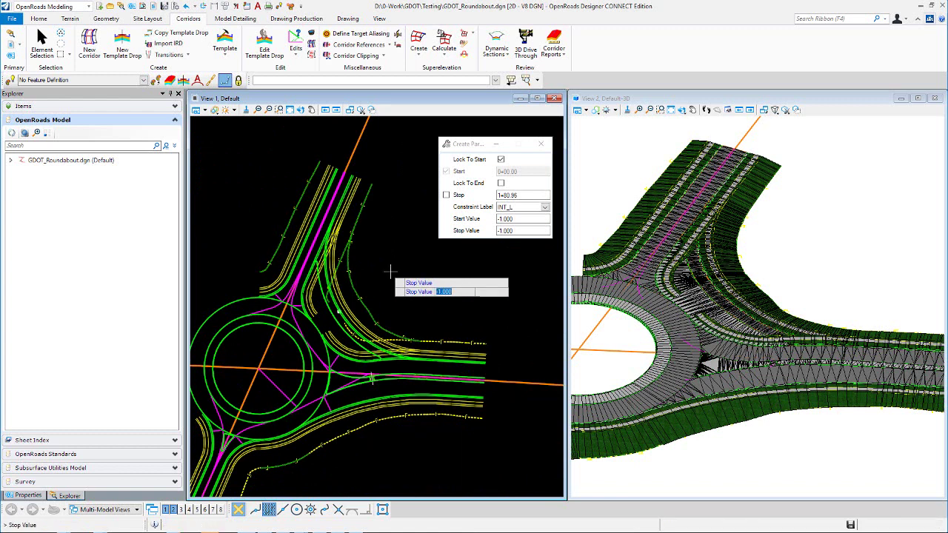
pyautogui.click(390, 272)
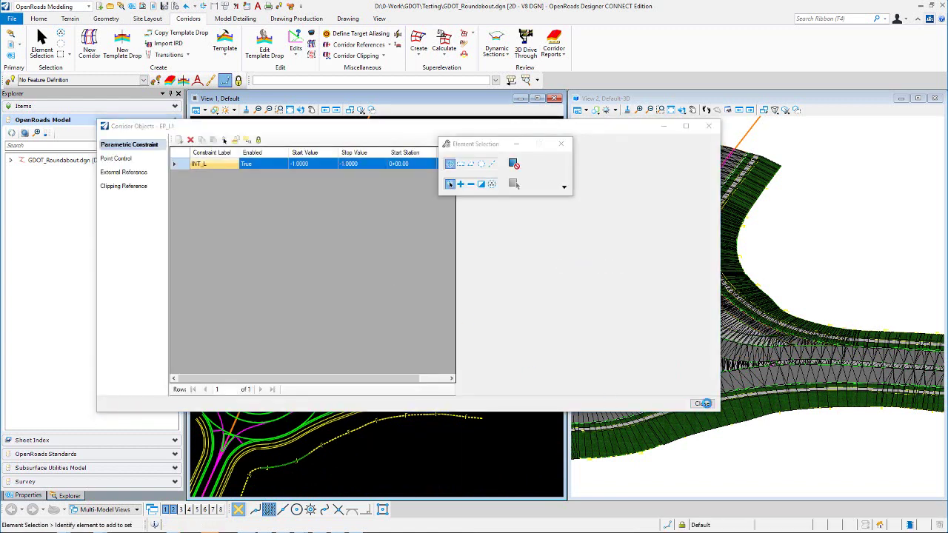
pyautogui.click(703, 404)
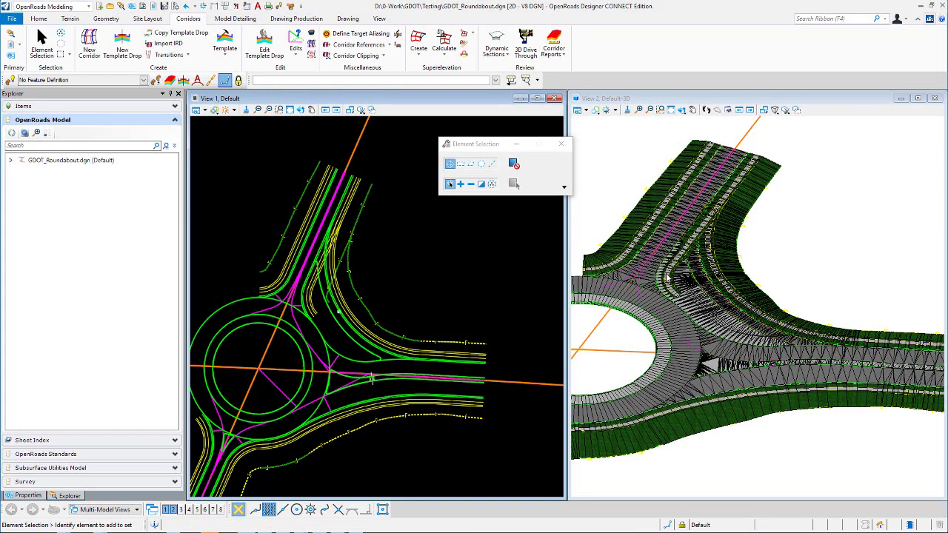
# Display construction elements in the plan view and start a new parametric constraint on the EP_R corridor beside the bypass lane.
pyautogui.click(310, 34)
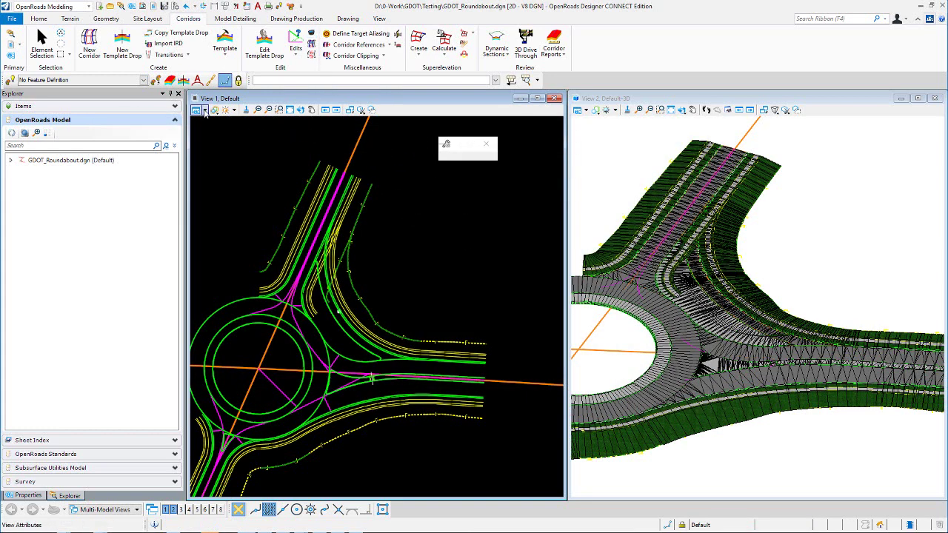
pyautogui.hotkey('ctrl', 'b')
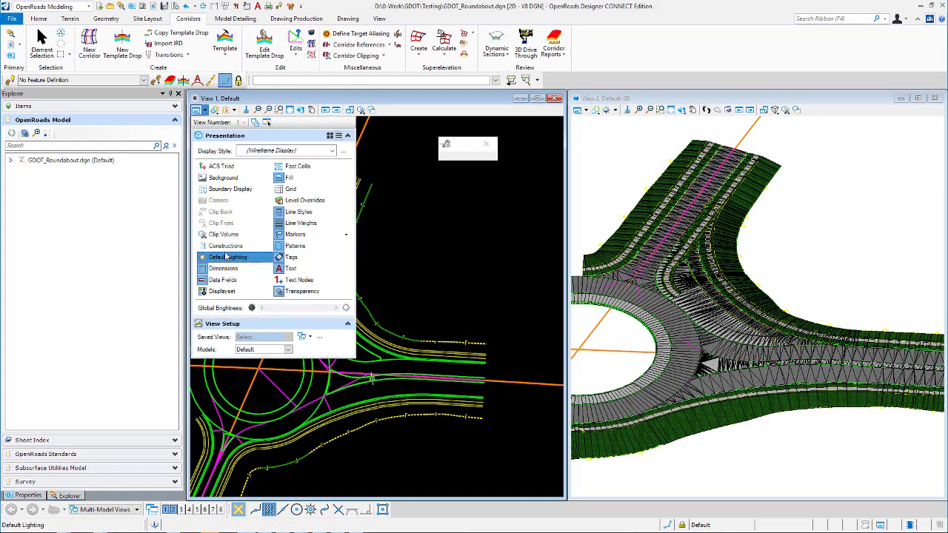
pyautogui.click(199, 250)
pyautogui.click(355, 119)
pyautogui.click(383, 197)
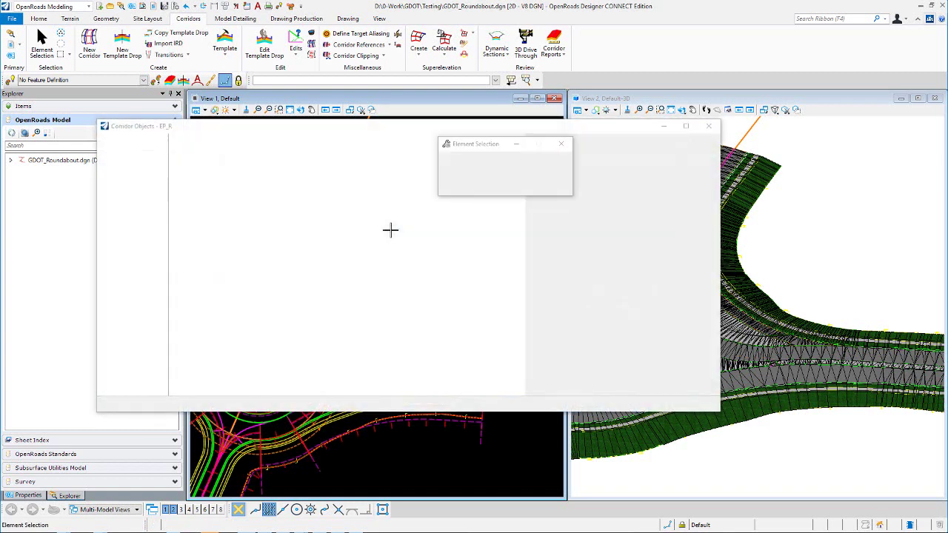
pyautogui.click(180, 141)
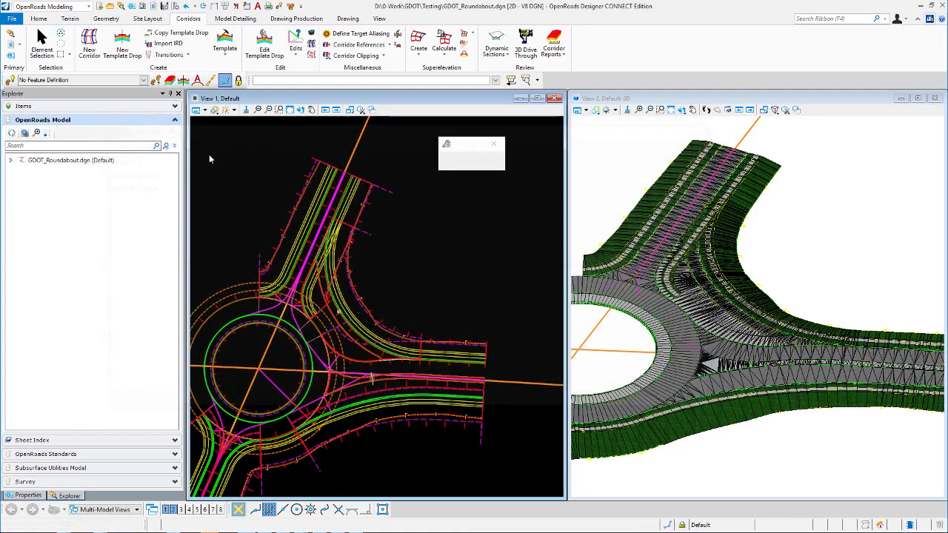
# Set the EP_R constraint's start and stop values to -1 for the INT_L label, locked to the corridor's start.
pyautogui.click(507, 220)
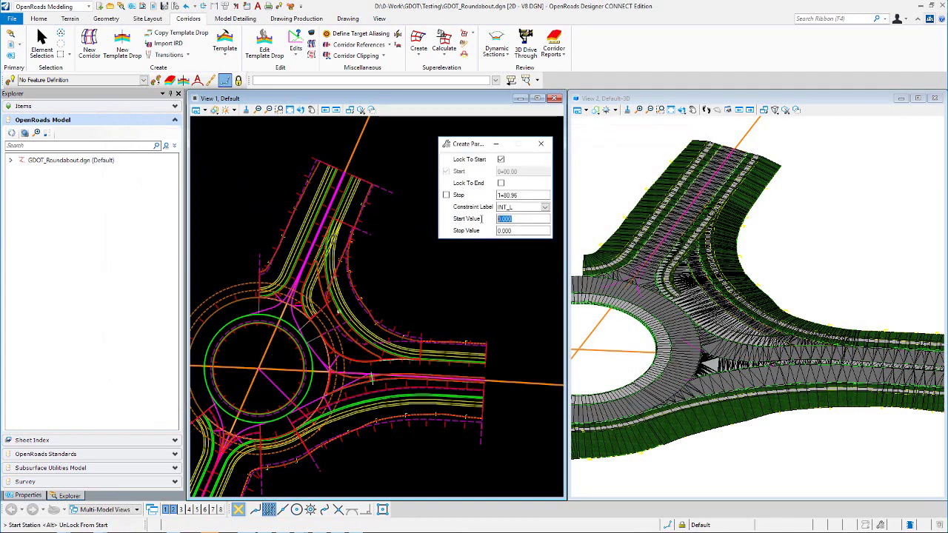
pyautogui.press('Tab')
pyautogui.write('-')
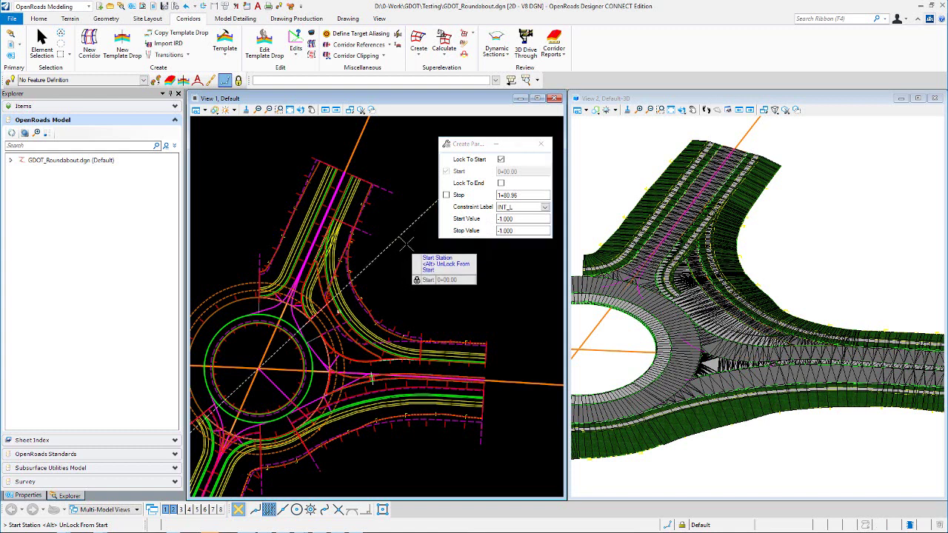
pyautogui.click(408, 190)
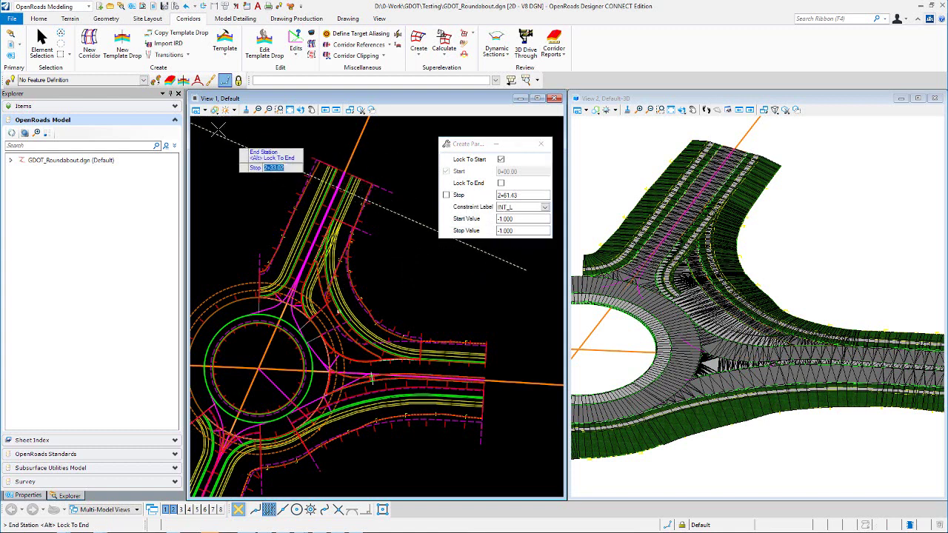
# Hide the construction elements and finish the INT_L constraint on EP_R with its stop station at 1+83.41.
pyautogui.click(196, 109)
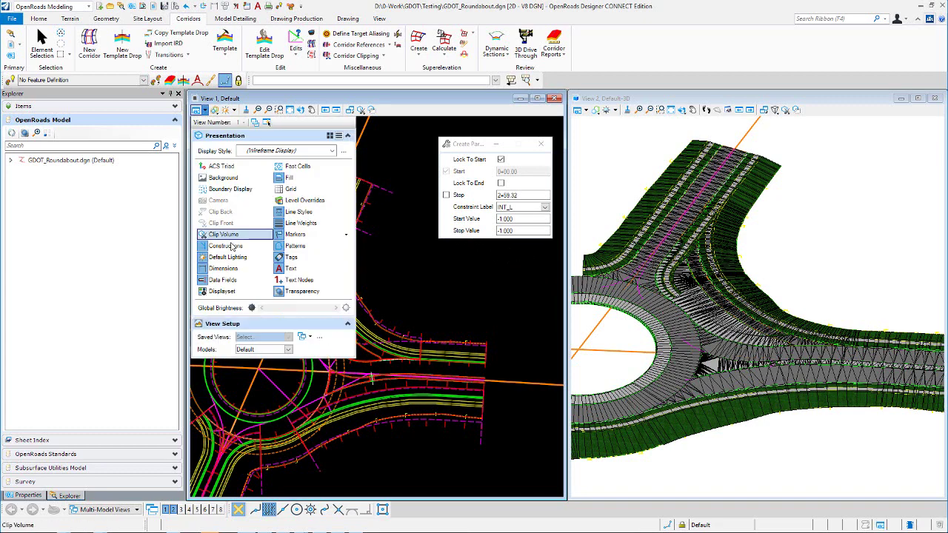
pyautogui.click(218, 250)
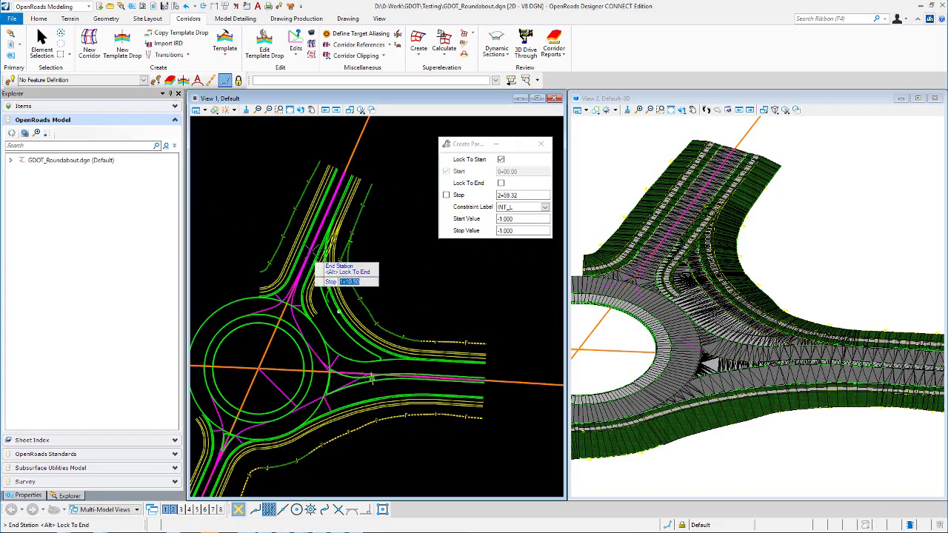
pyautogui.scroll(3, 345, 211)
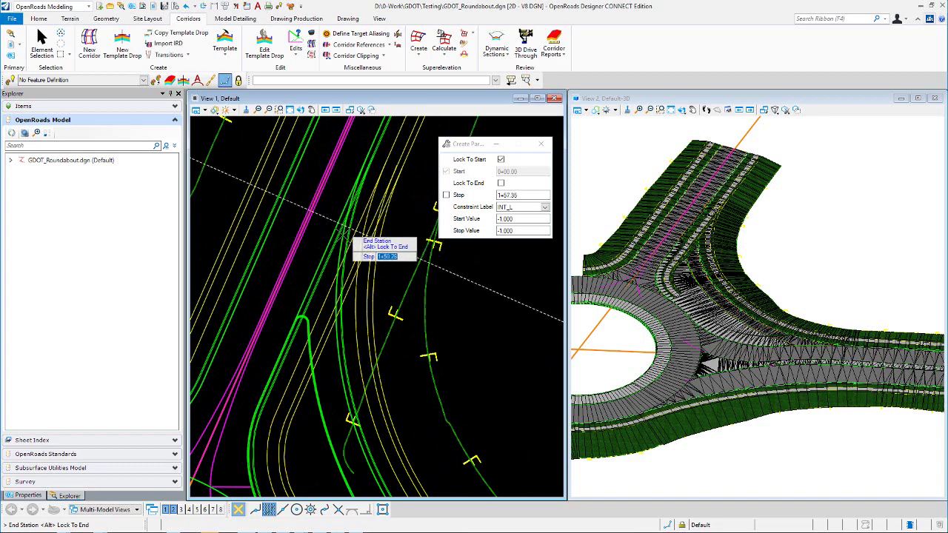
pyautogui.click(339, 169)
pyautogui.scroll(-3, 302, 258)
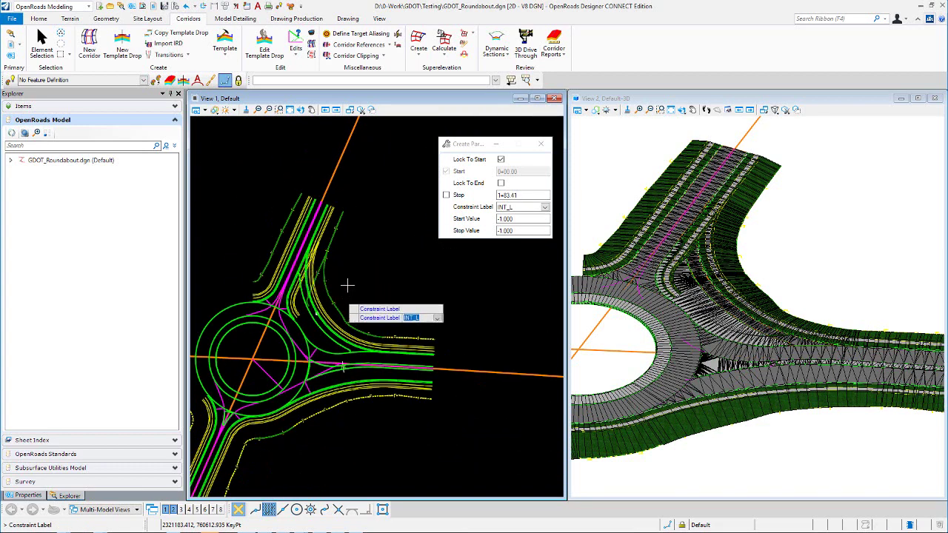
pyautogui.press('Return')
pyautogui.press('Return')
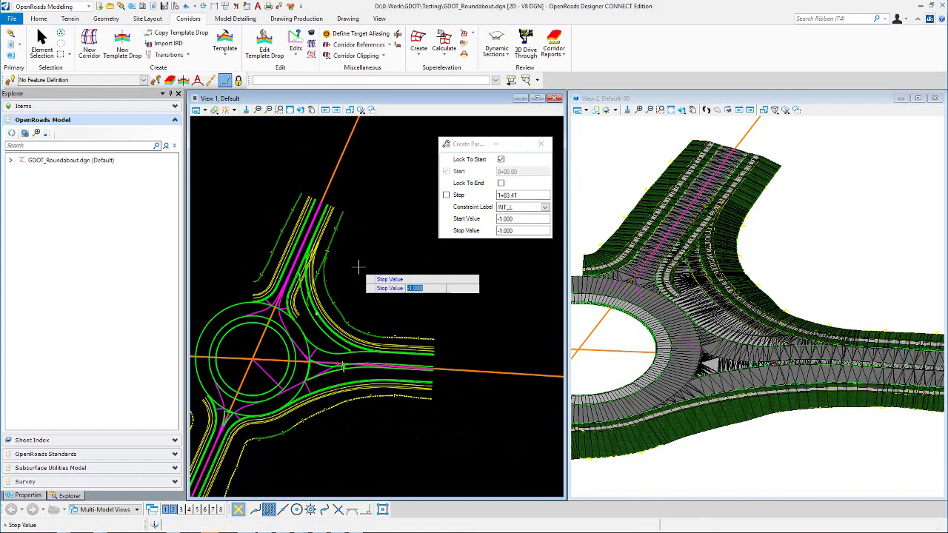
pyautogui.press('Return')
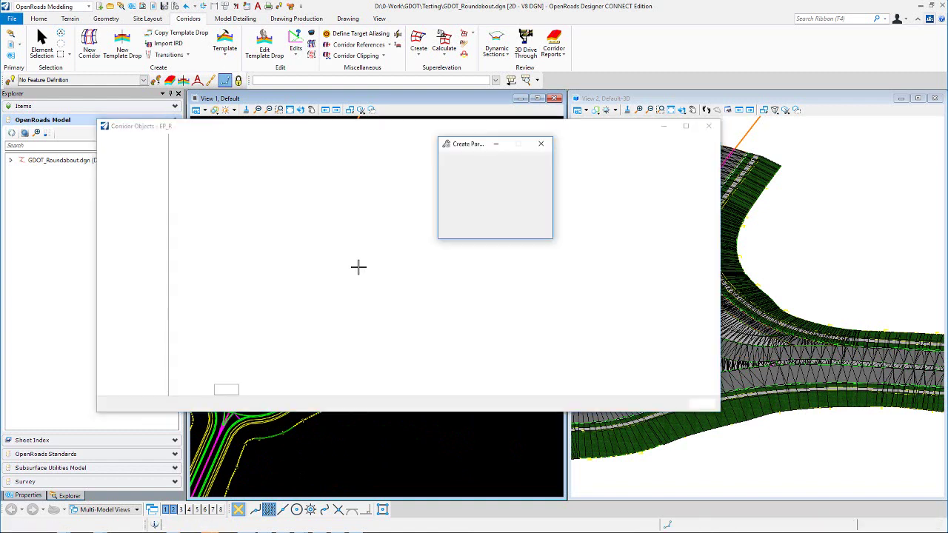
pyautogui.click(709, 124)
pyautogui.scroll(-1, 838, 194)
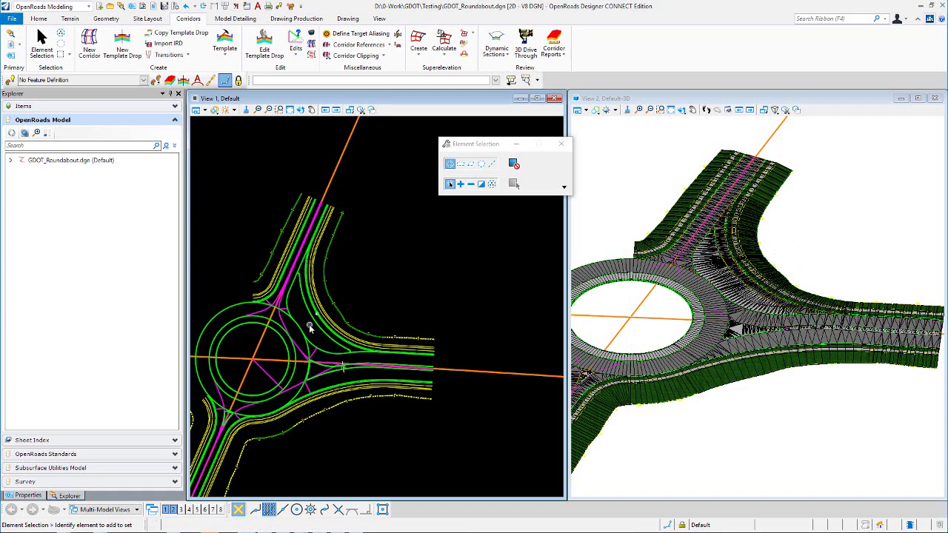
# Examine the radius of the bypass lane's outer edge fillet in the plan view.
pyautogui.scroll(2, 309, 327)
pyautogui.scroll(-1, 403, 242)
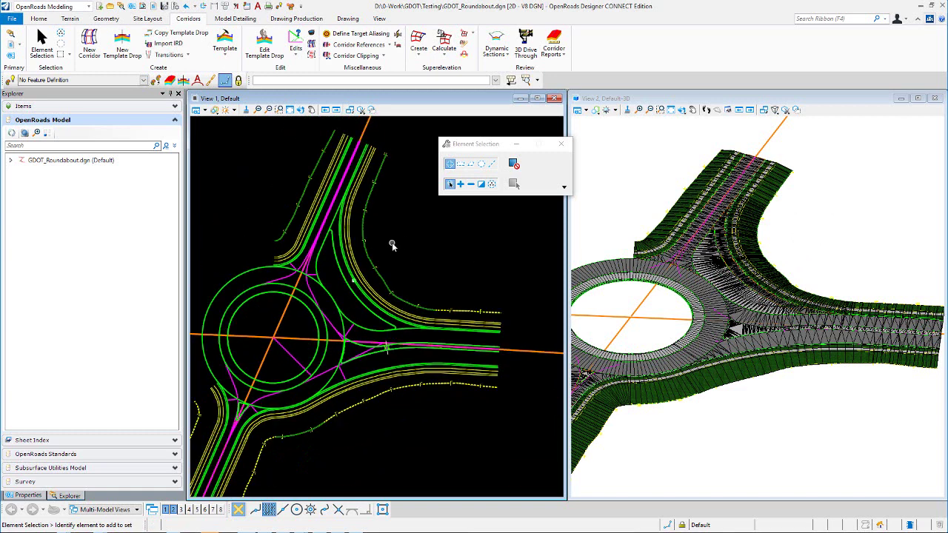
pyautogui.scroll(2, 393, 246)
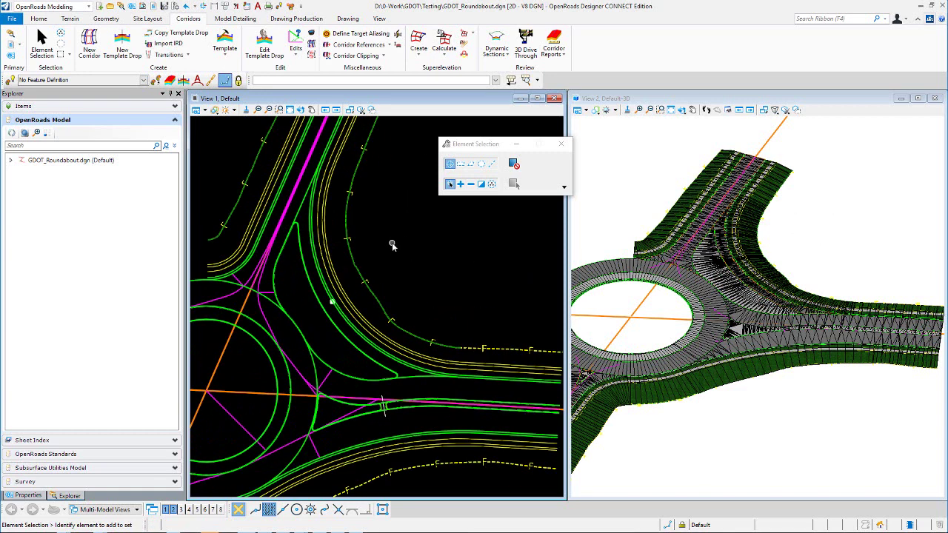
pyautogui.click(311, 254)
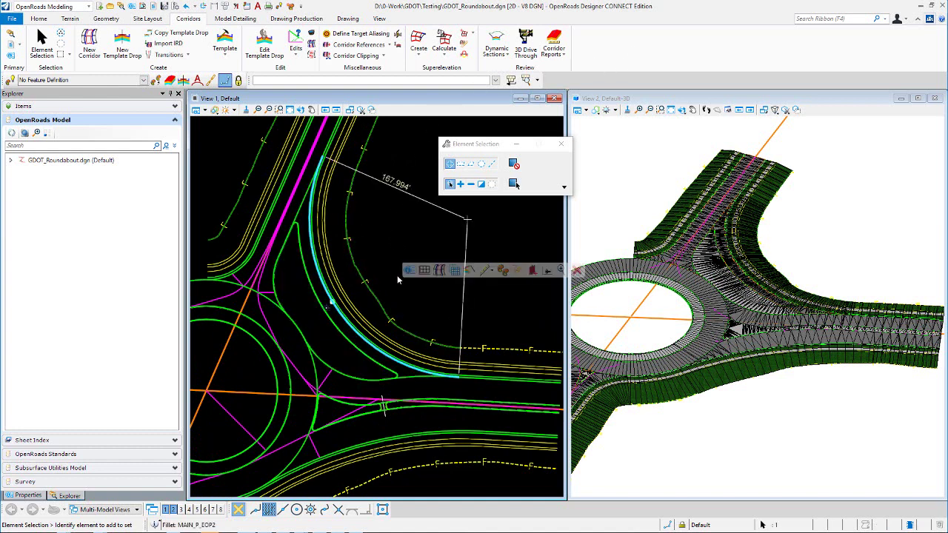
pyautogui.scroll(-1, 398, 280)
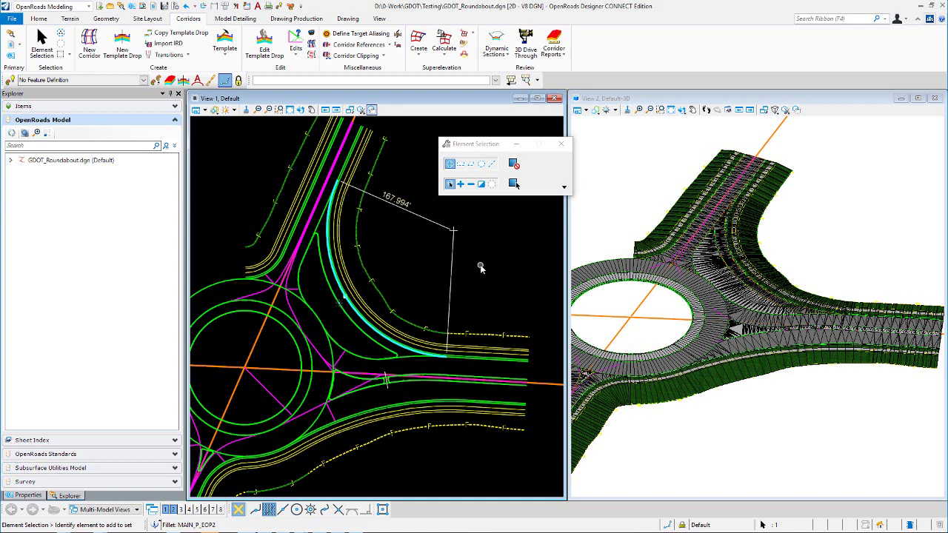
pyautogui.click(375, 262)
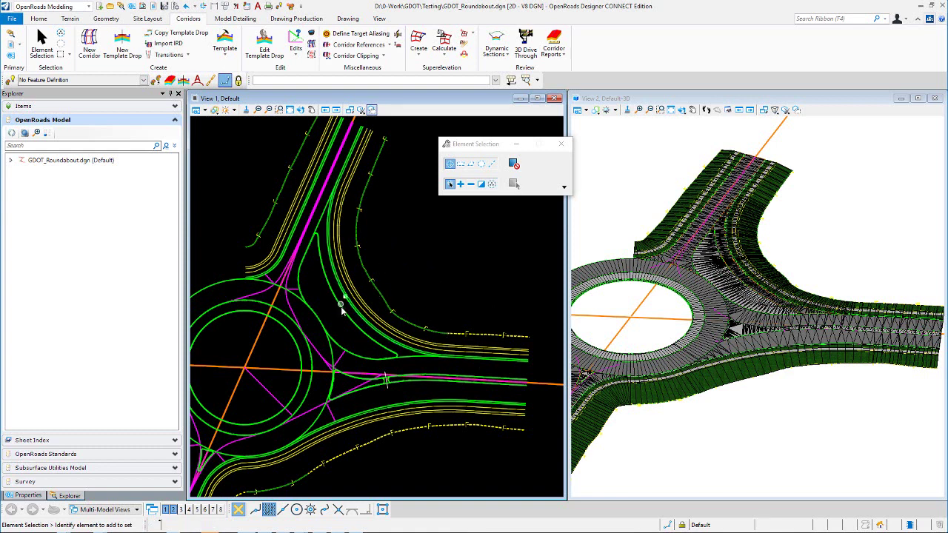
# Set the offset of the bypass lane's inner edge line MAIN_P_EOP3 to 16 ft.
pyautogui.scroll(2, 347, 310)
pyautogui.scroll(3, 348, 309)
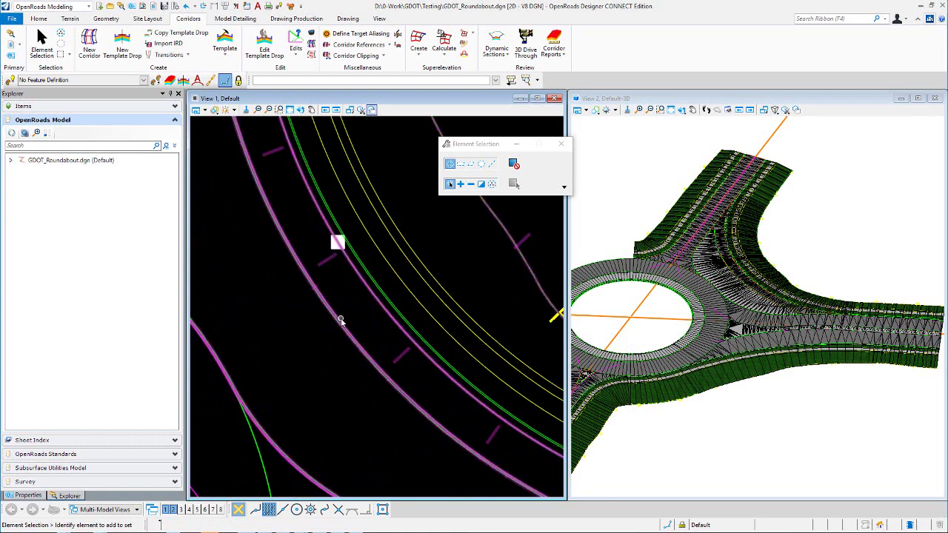
pyautogui.scroll(-2, 345, 322)
pyautogui.scroll(-3, 397, 273)
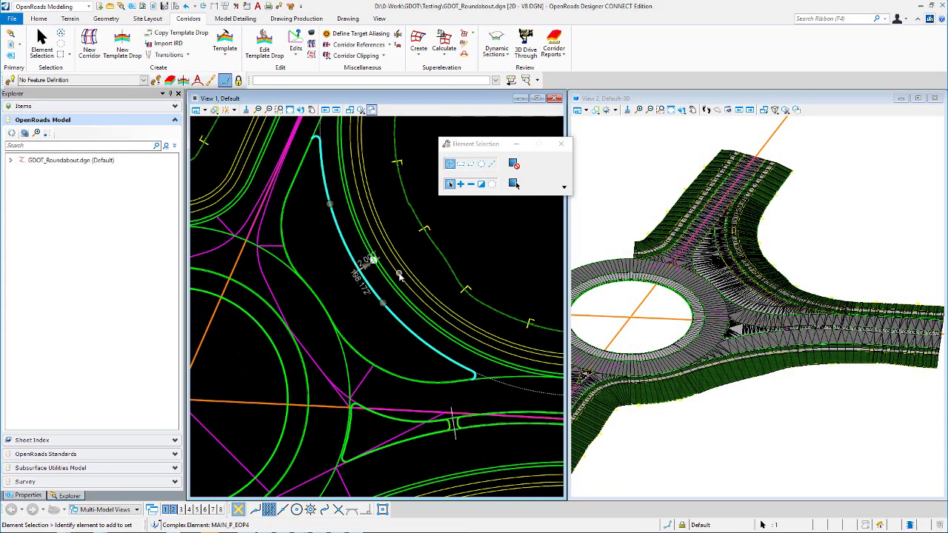
pyautogui.click(364, 263)
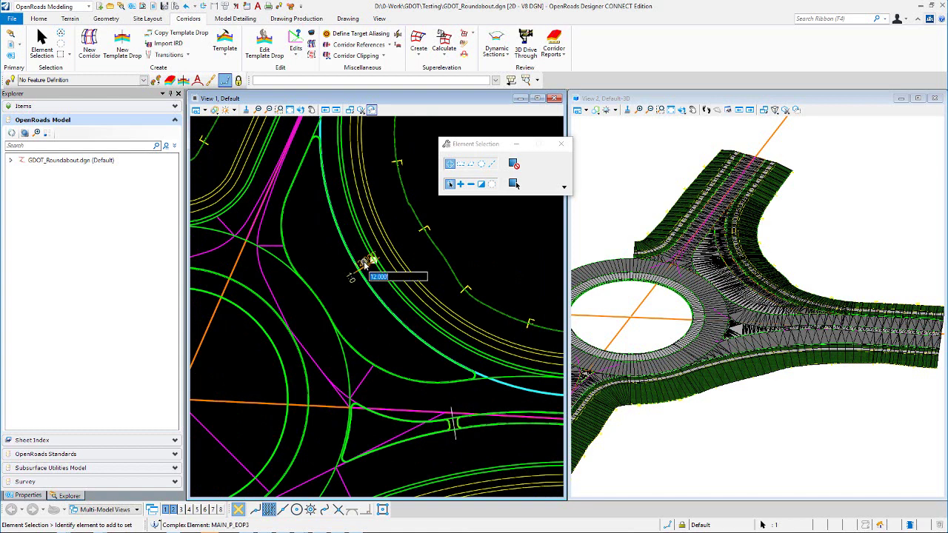
pyautogui.write('16')
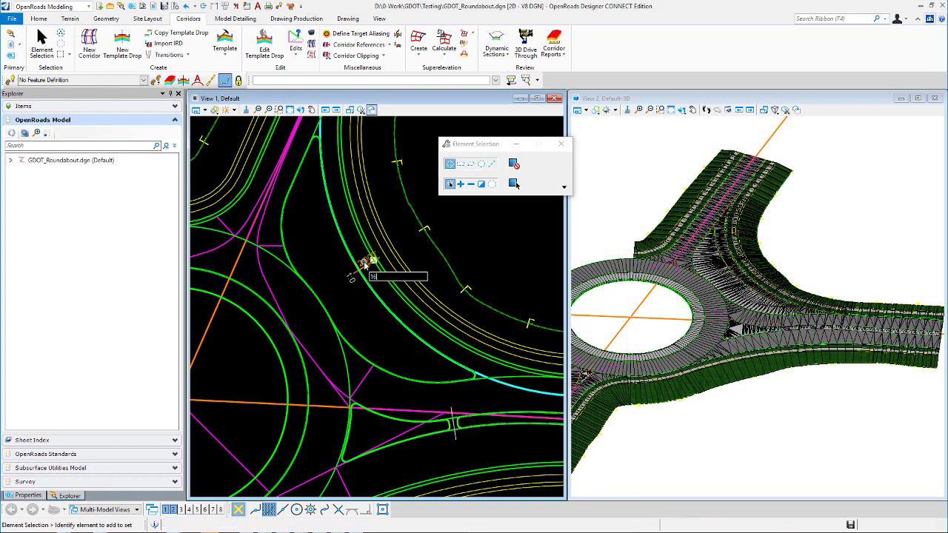
pyautogui.press('Return')
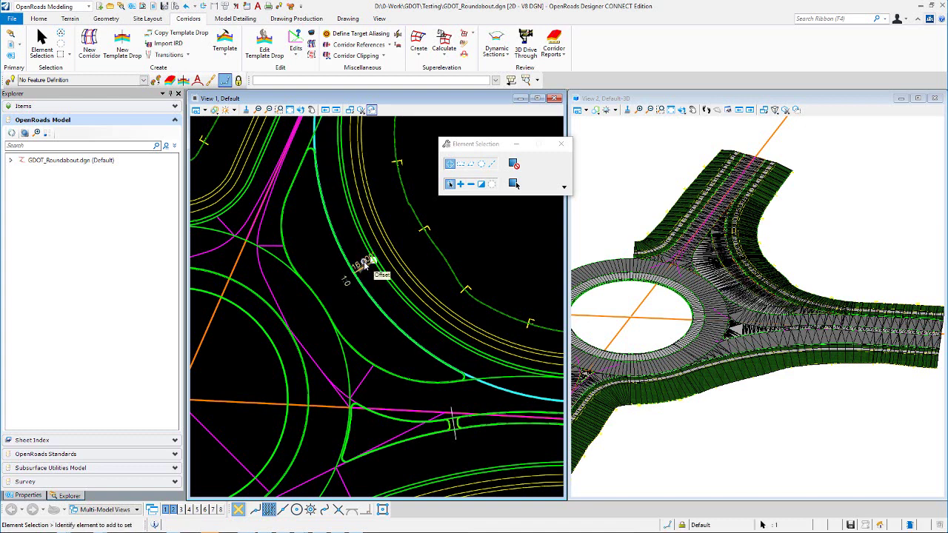
pyautogui.scroll(-3, 436, 232)
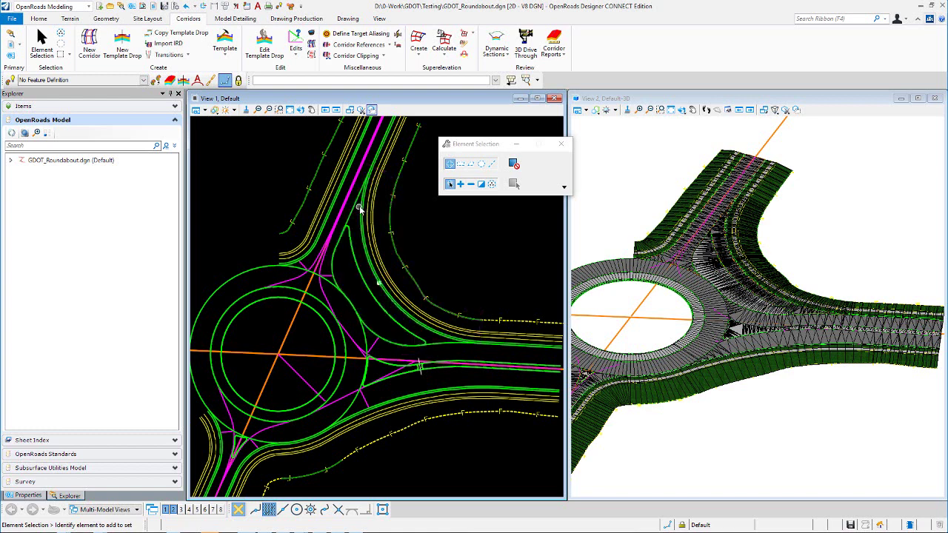
# Set the back offset in the fillet rule of the bypass lane's outer edge MAIN_P_EOP2 to 12 ft.
pyautogui.click(360, 210)
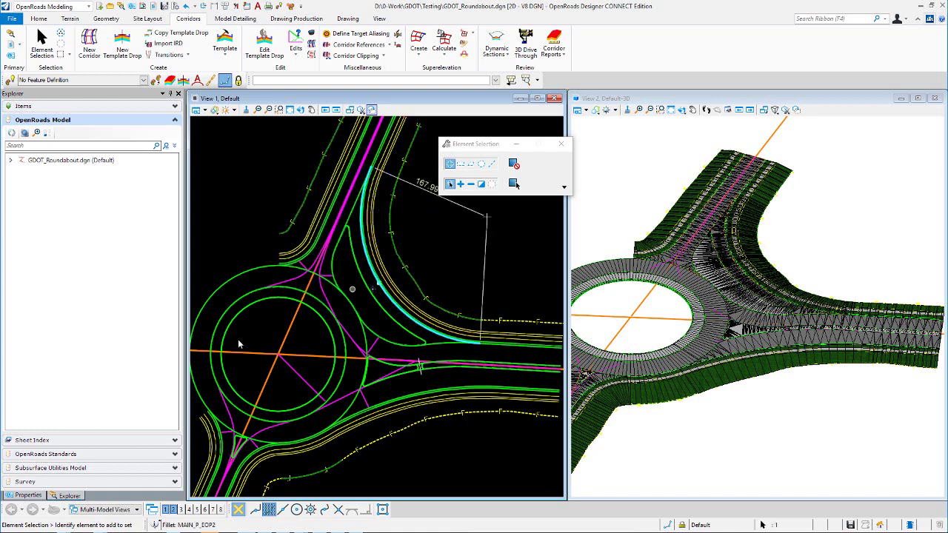
pyautogui.click(30, 495)
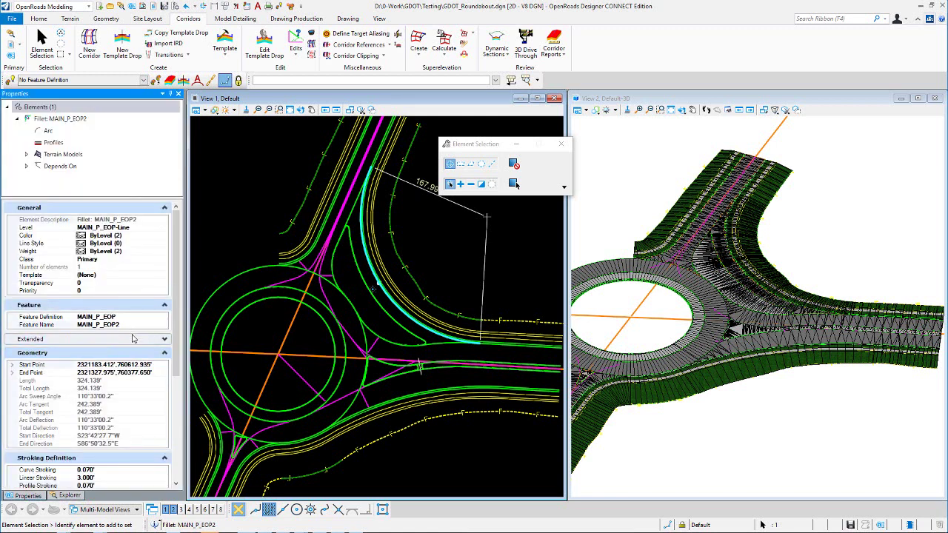
pyautogui.scroll(-3, 119, 399)
pyautogui.scroll(-4, 118, 400)
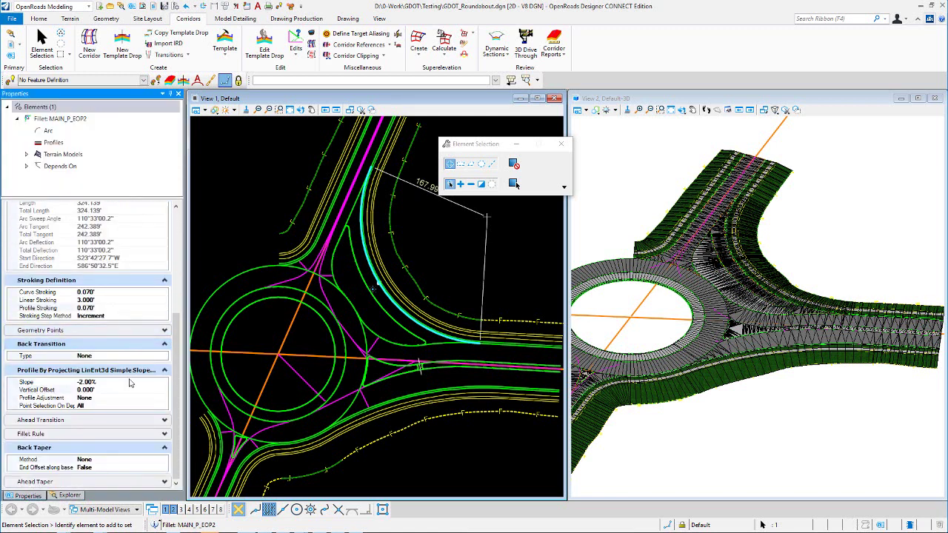
pyautogui.click(93, 434)
pyautogui.scroll(-1, 121, 414)
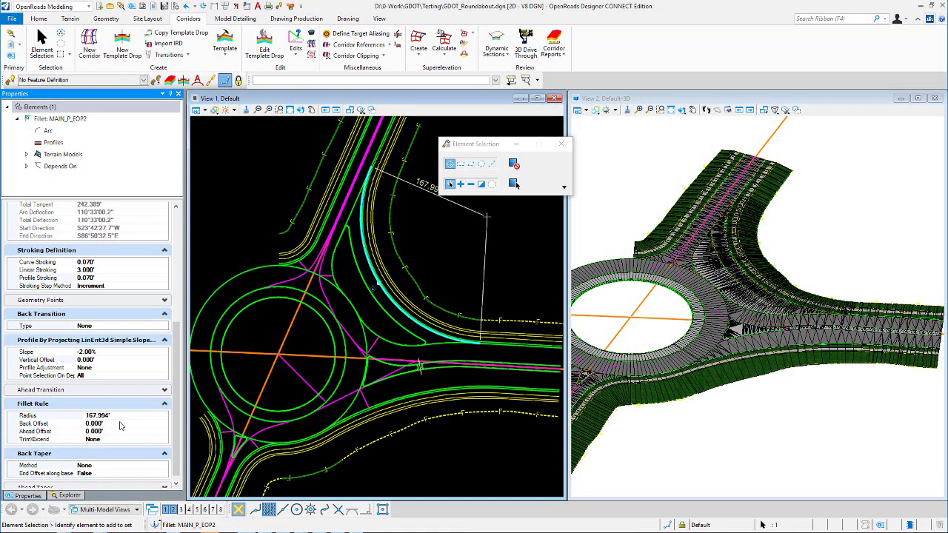
pyautogui.click(121, 423)
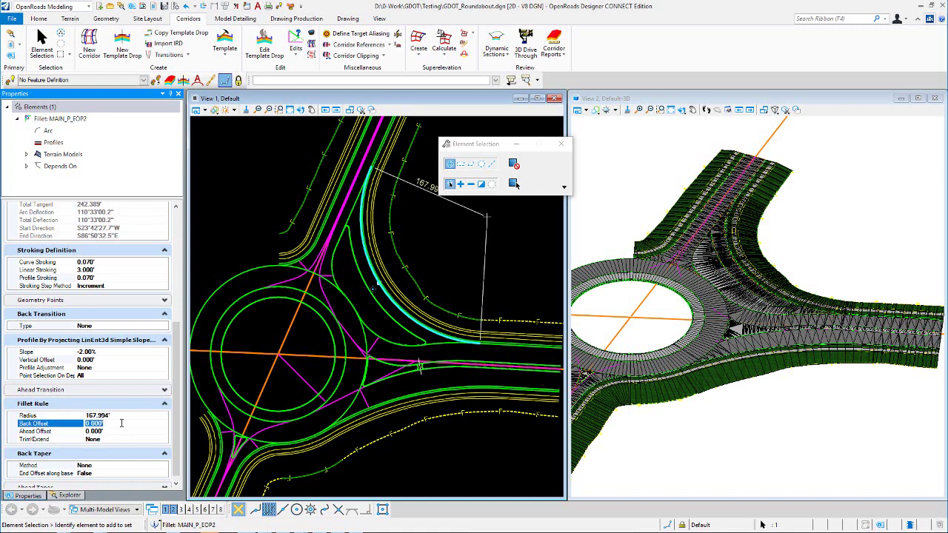
pyautogui.write('12')
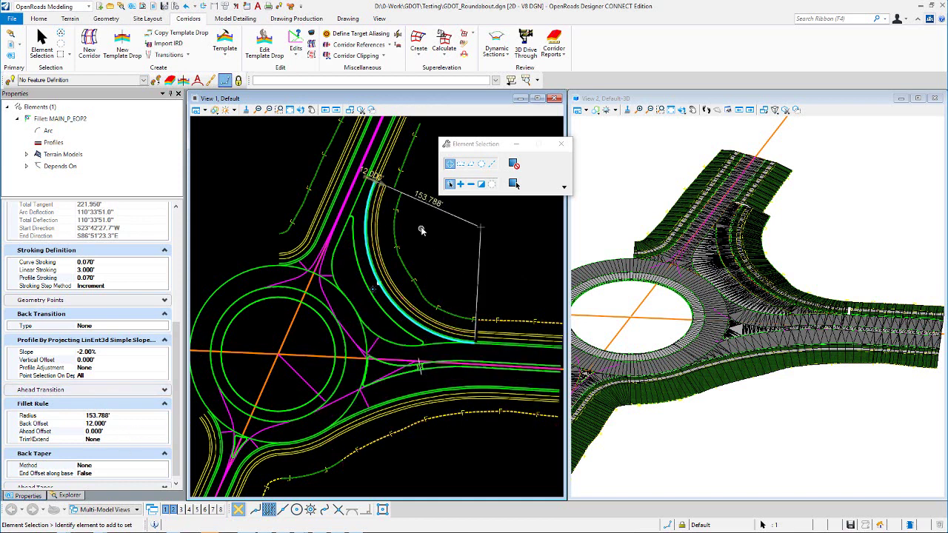
pyautogui.click(495, 221)
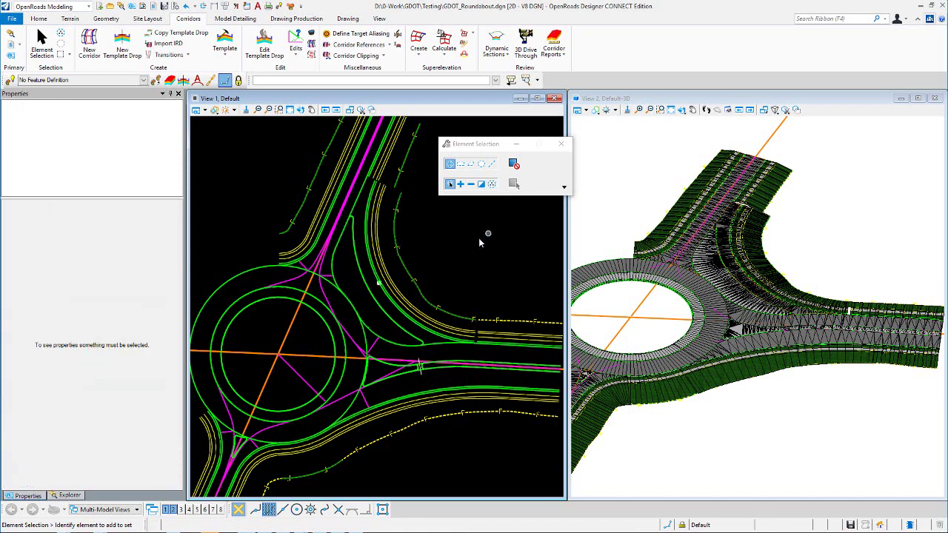
# Examine the fillet and transition offset properties of the bypass lane's edges MAIN_P_EOP2 and MAIN_P_EOP3.
pyautogui.click(364, 254)
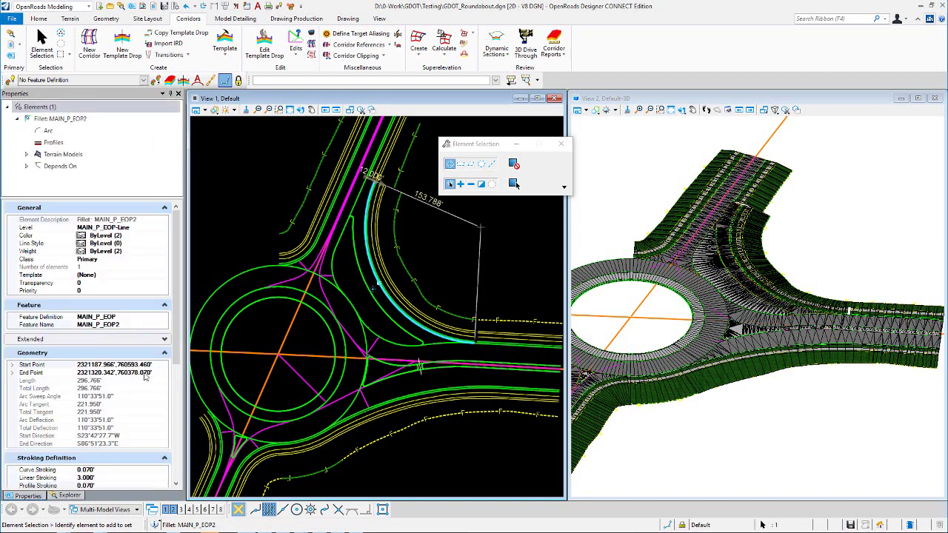
pyautogui.scroll(-5, 129, 431)
pyautogui.scroll(-1, 130, 432)
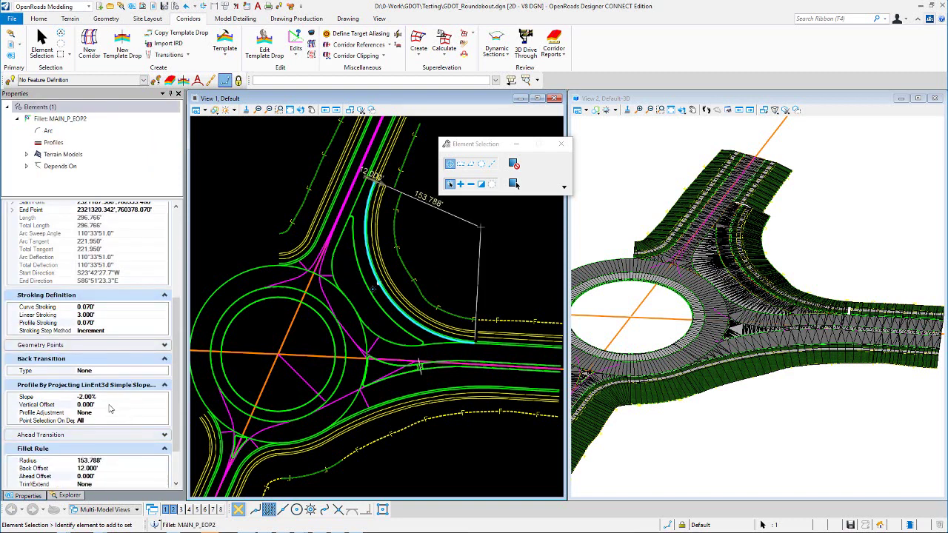
pyautogui.click(492, 272)
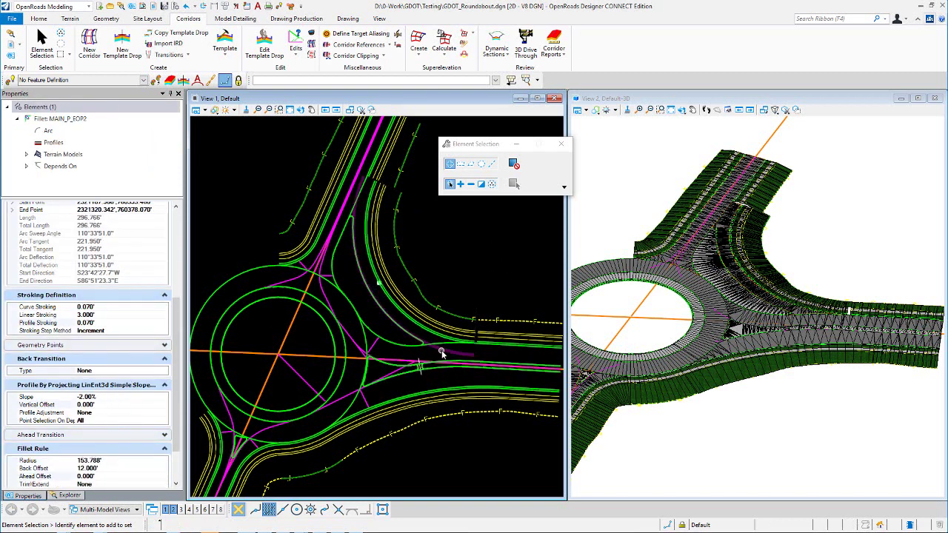
pyautogui.click(441, 354)
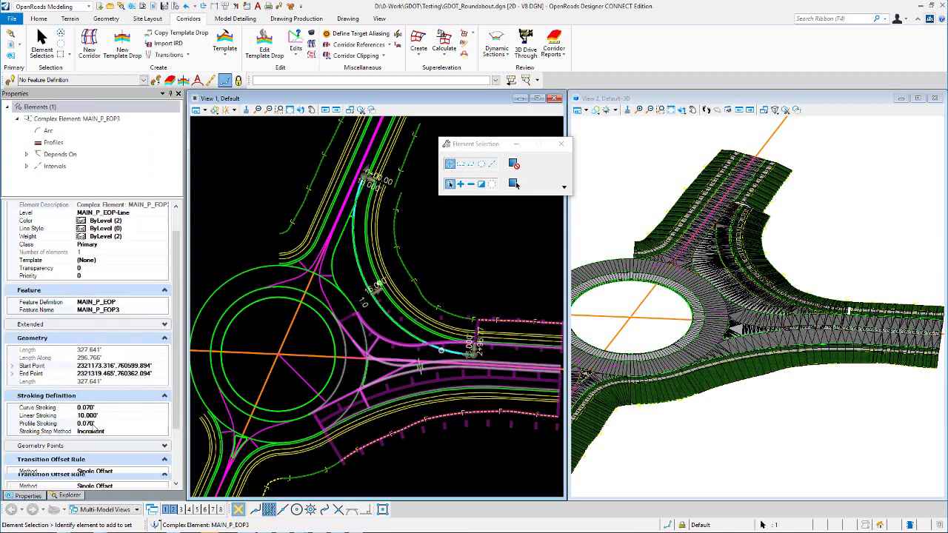
pyautogui.scroll(-3, 111, 422)
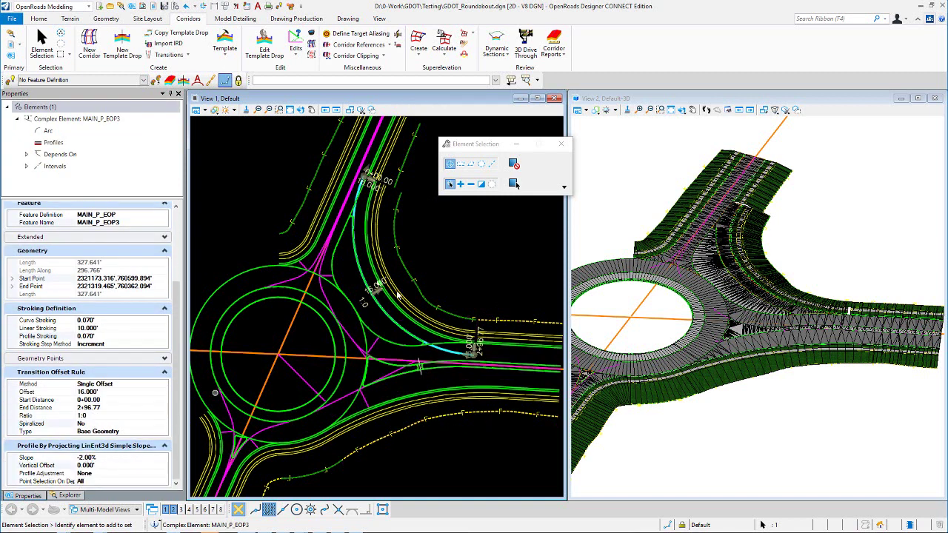
pyautogui.click(485, 232)
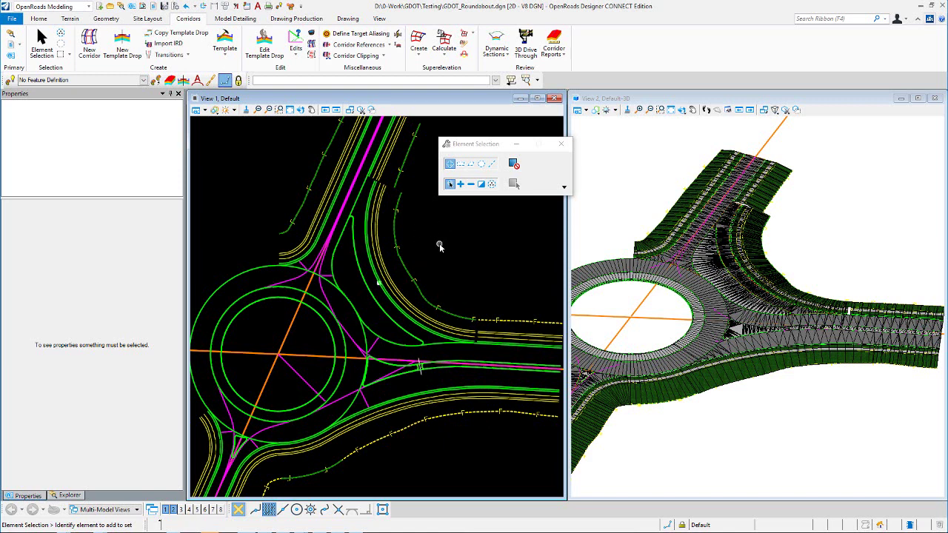
pyautogui.scroll(-2, 439, 246)
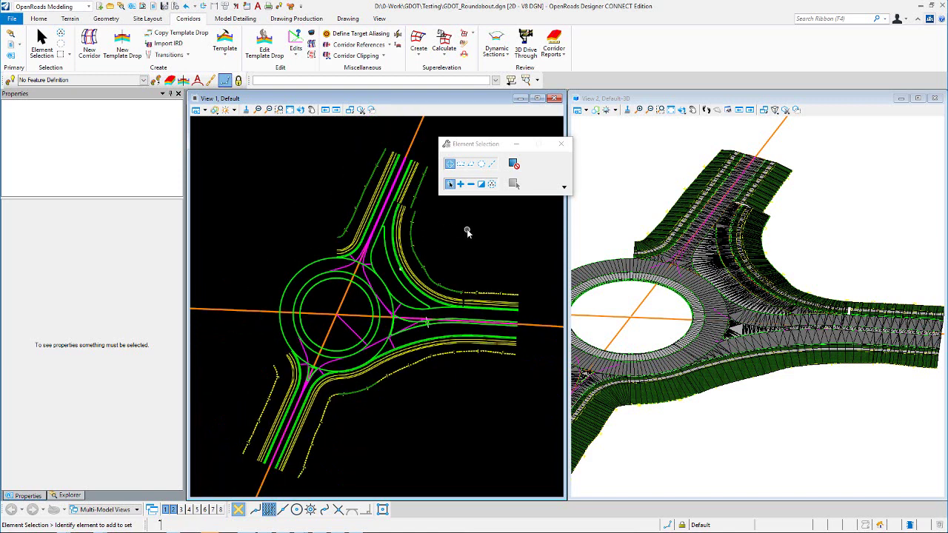